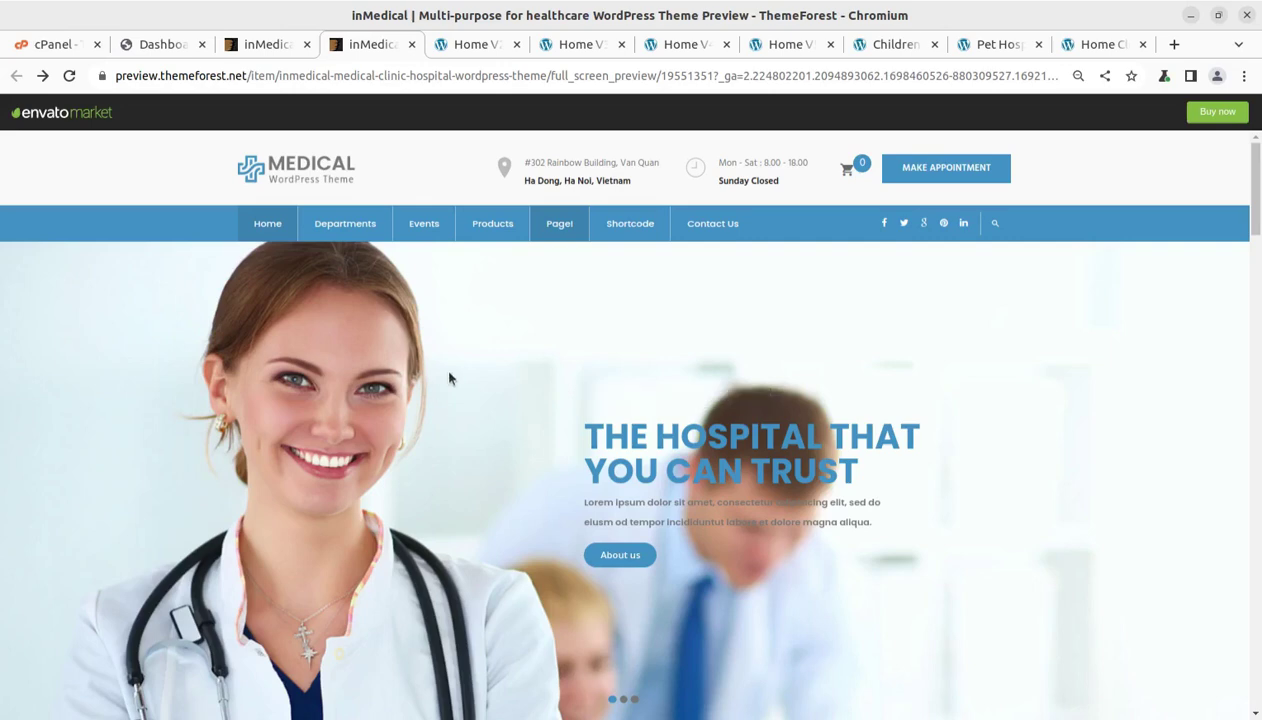
# Examine the inMedical theme's main demo homepage, including its page sections and the Departments and Products submenus
pyautogui.moveTo(393, 220)
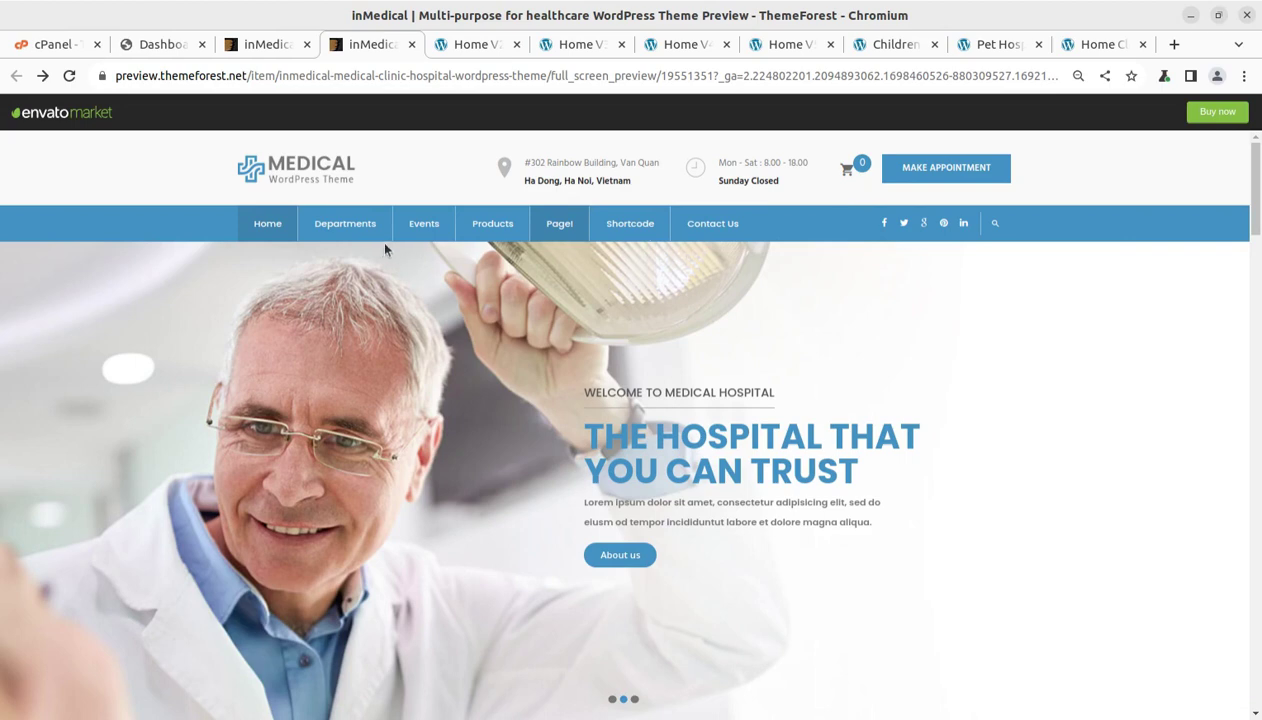
pyautogui.moveTo(351, 232)
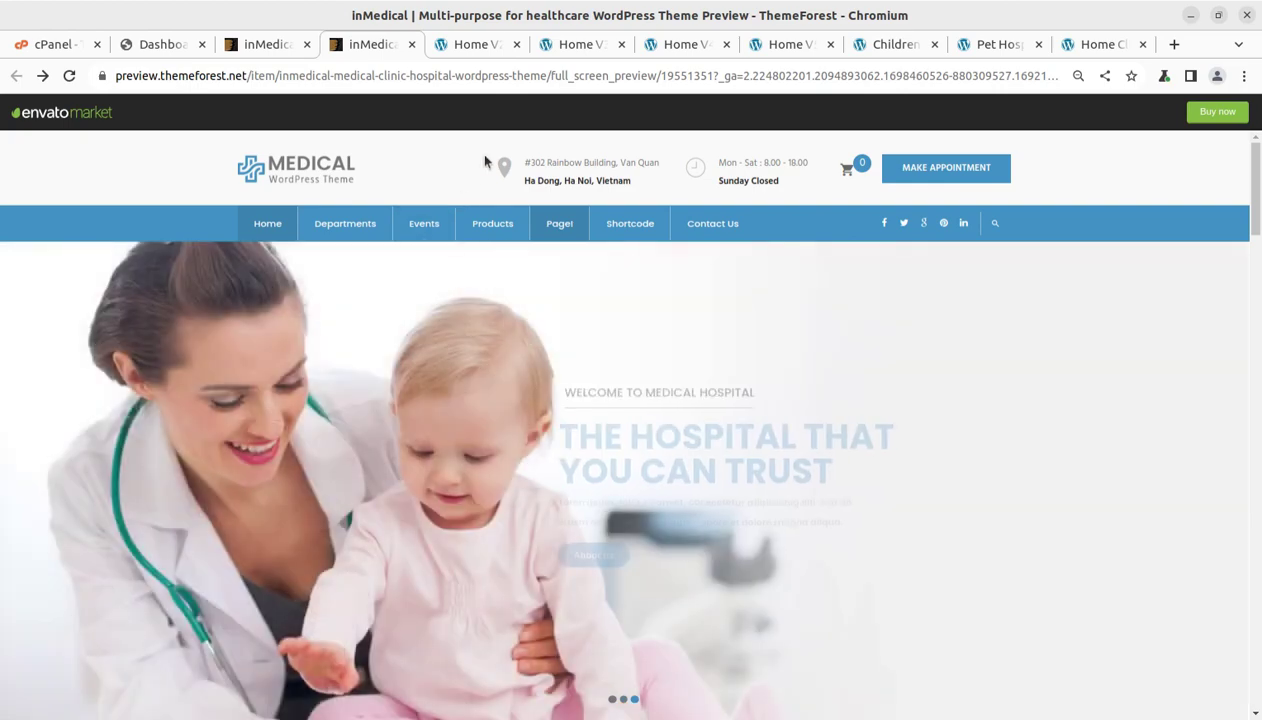
pyautogui.scroll(-15, 685, 386)
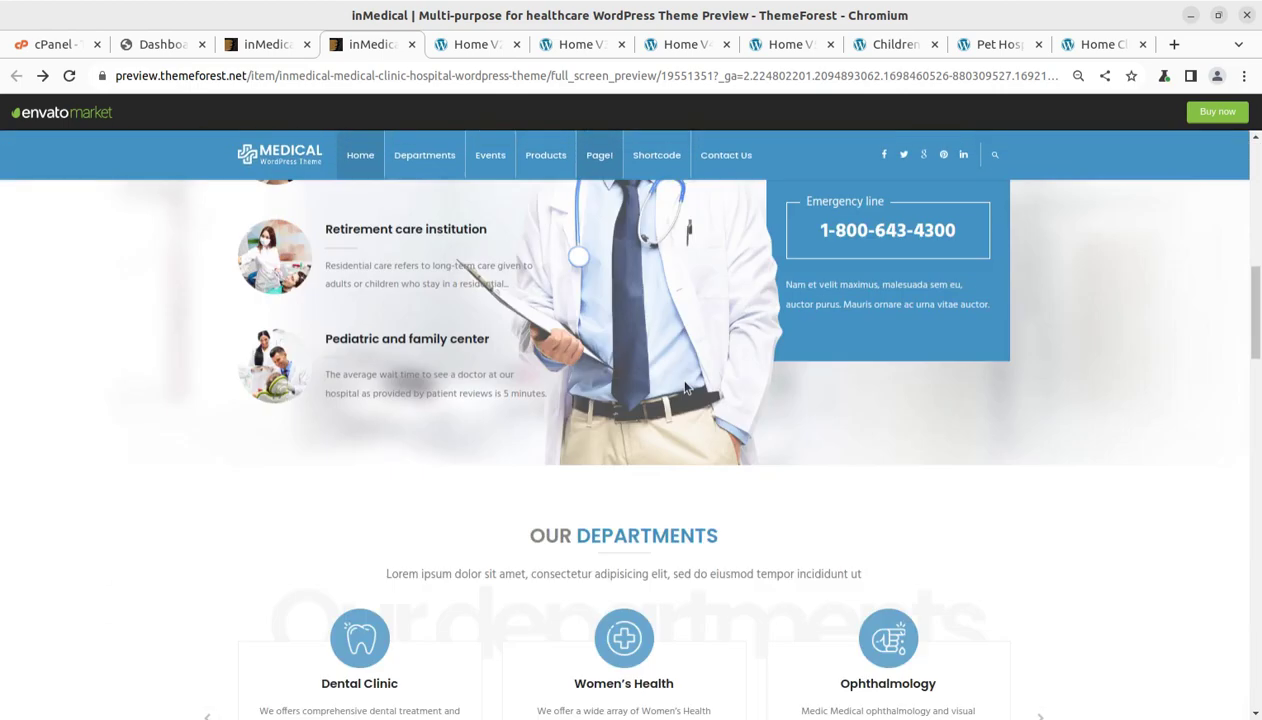
pyautogui.scroll(-3, 685, 386)
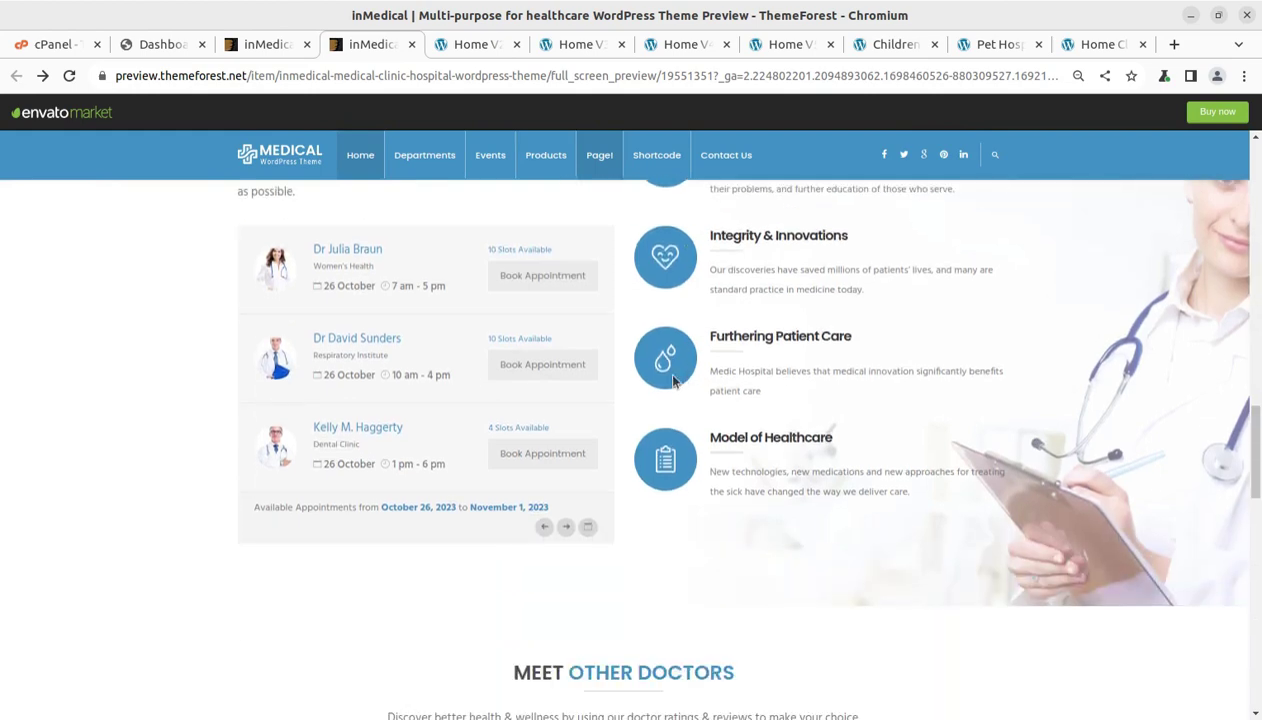
pyautogui.scroll(18, 674, 380)
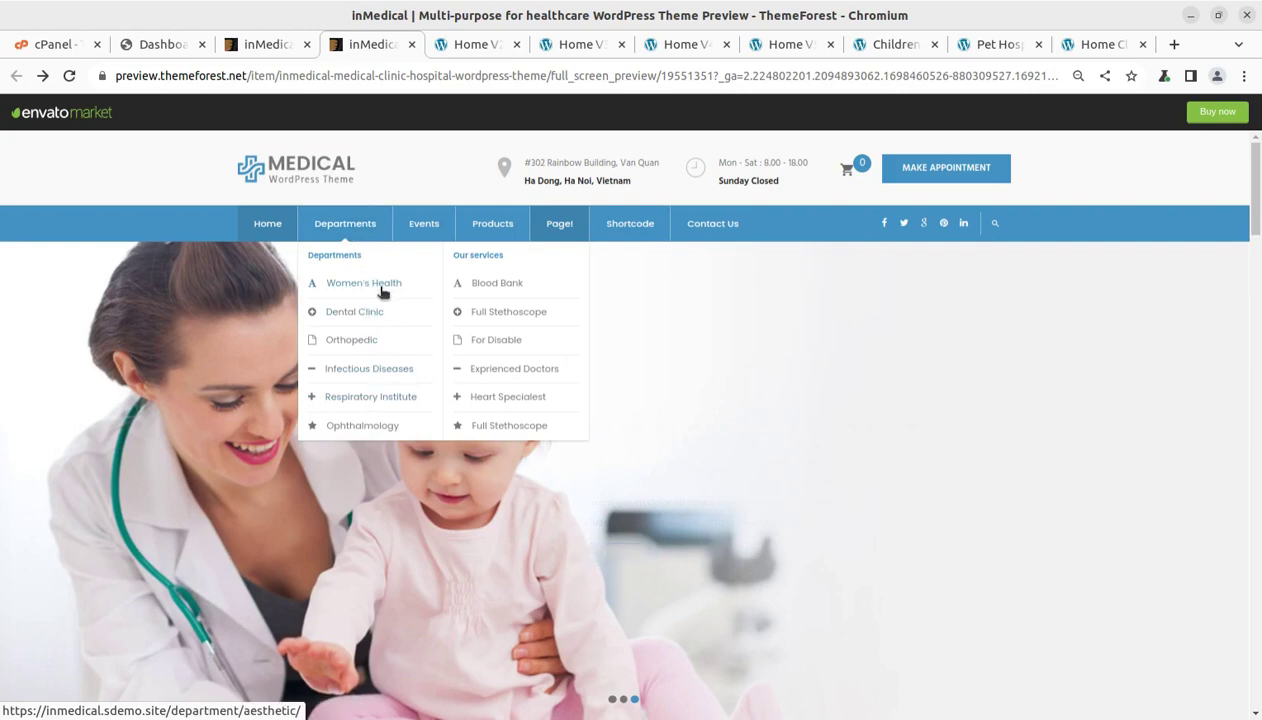
pyautogui.moveTo(499, 233)
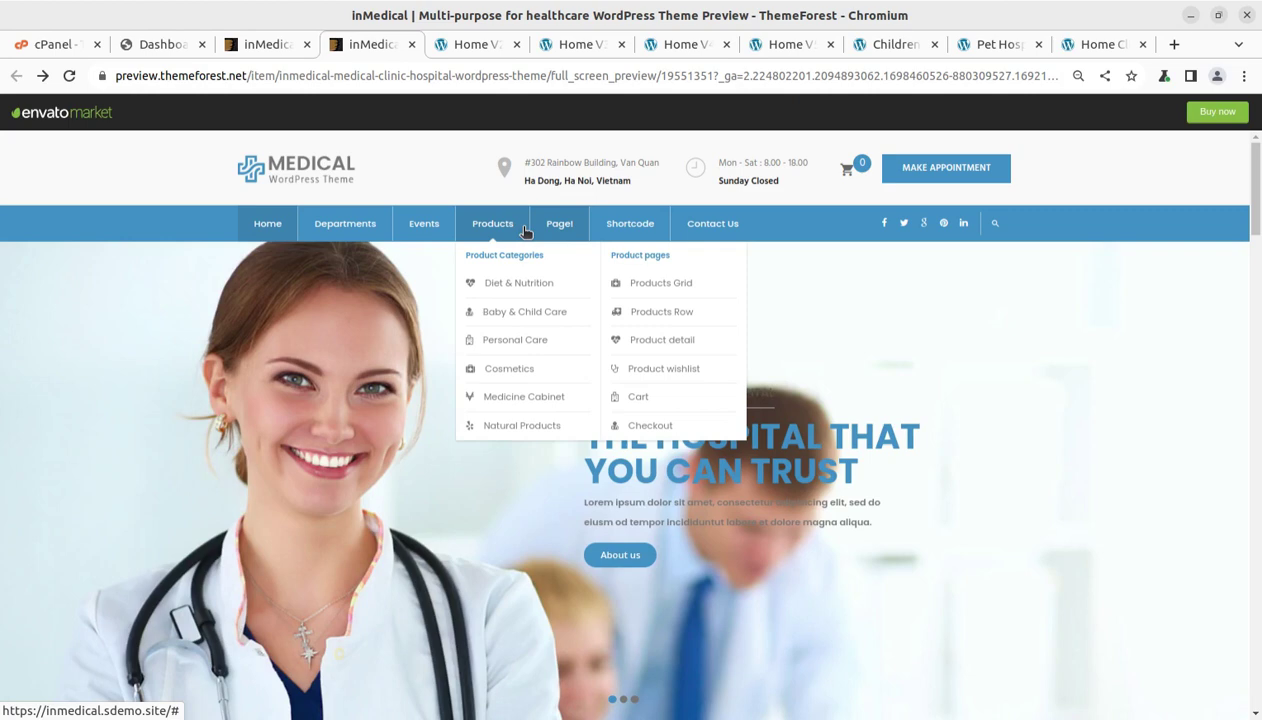
pyautogui.moveTo(557, 228)
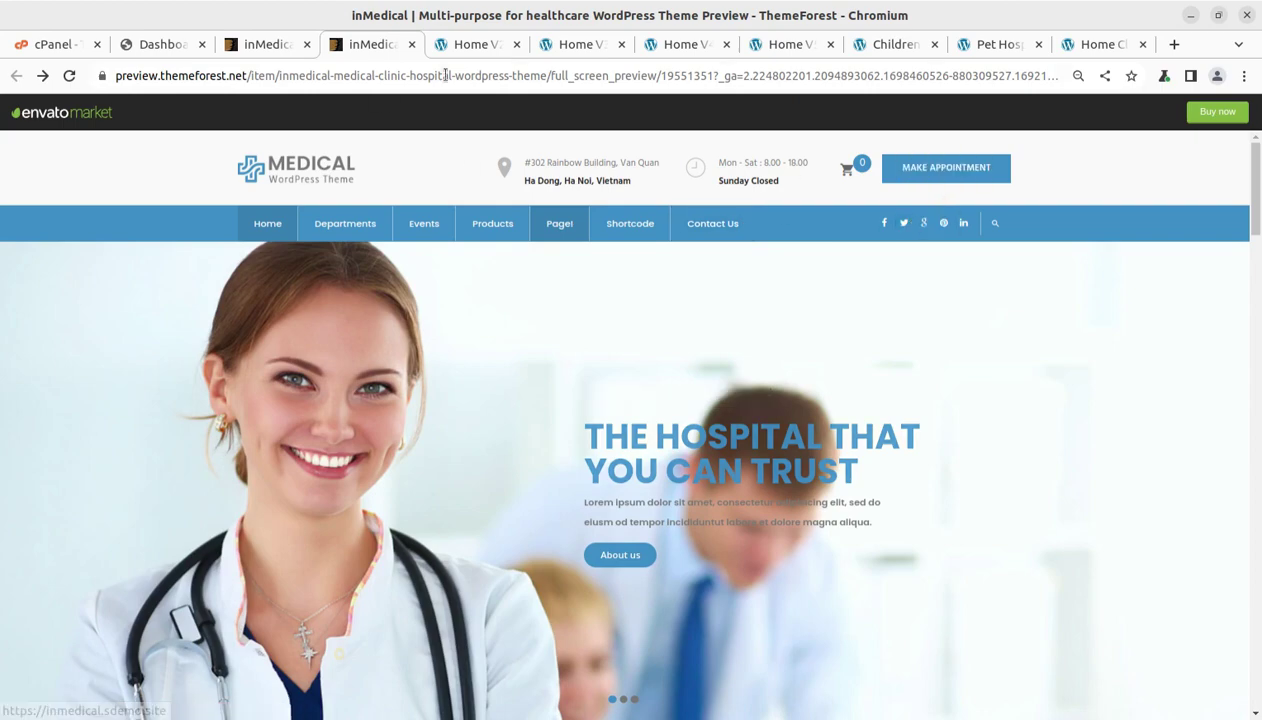
# Review the layouts of the Home V2 and Home V3 demo pages
pyautogui.click(473, 46)
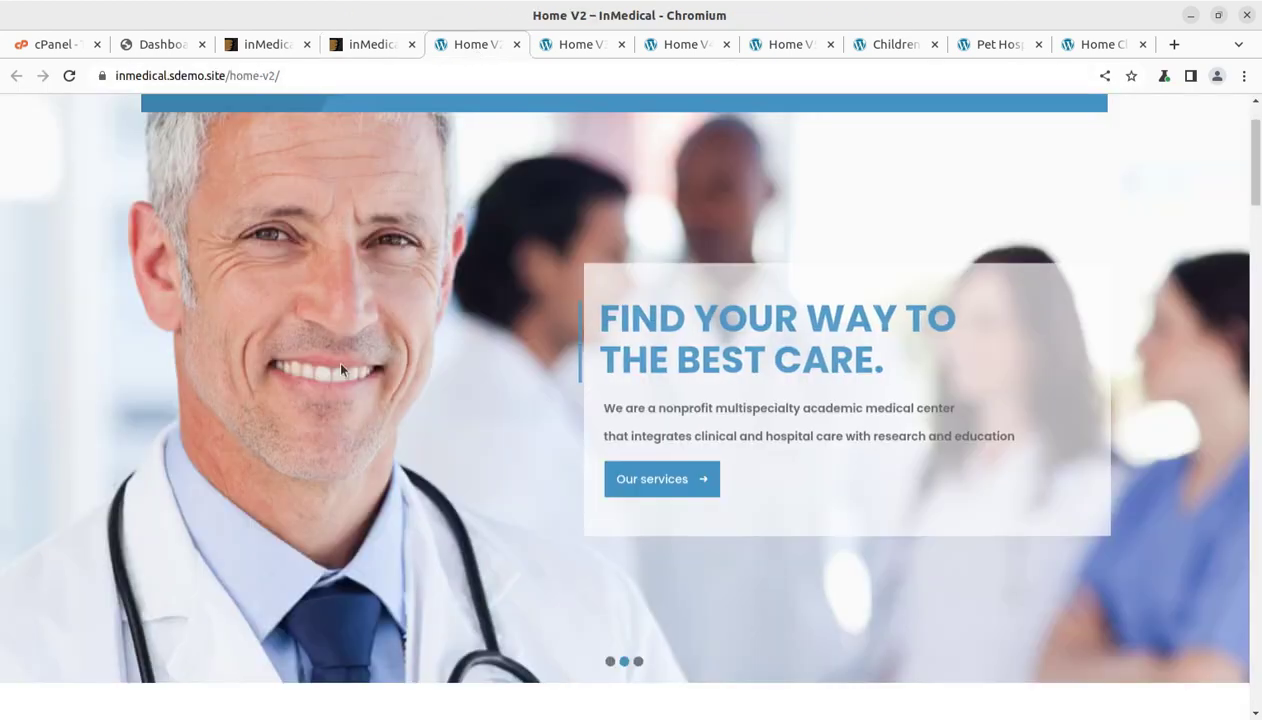
pyautogui.scroll(2, 340, 405)
pyautogui.scroll(-15, 345, 418)
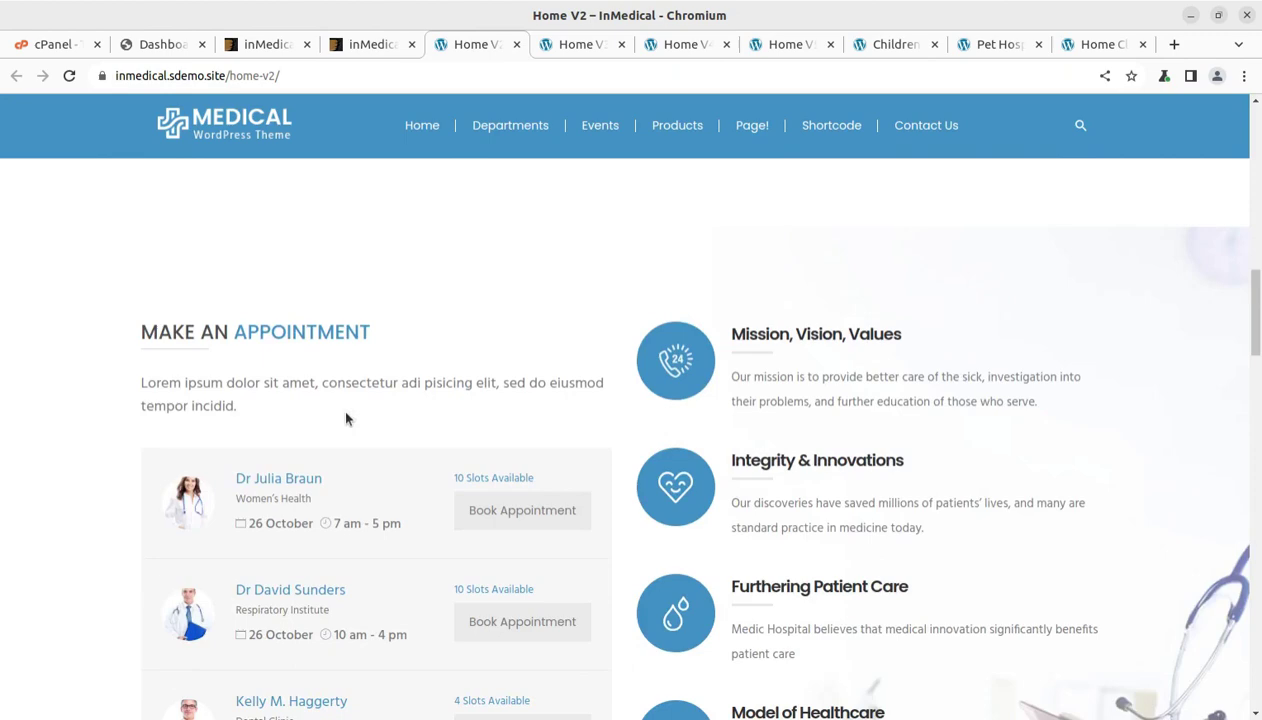
pyautogui.scroll(-4, 345, 418)
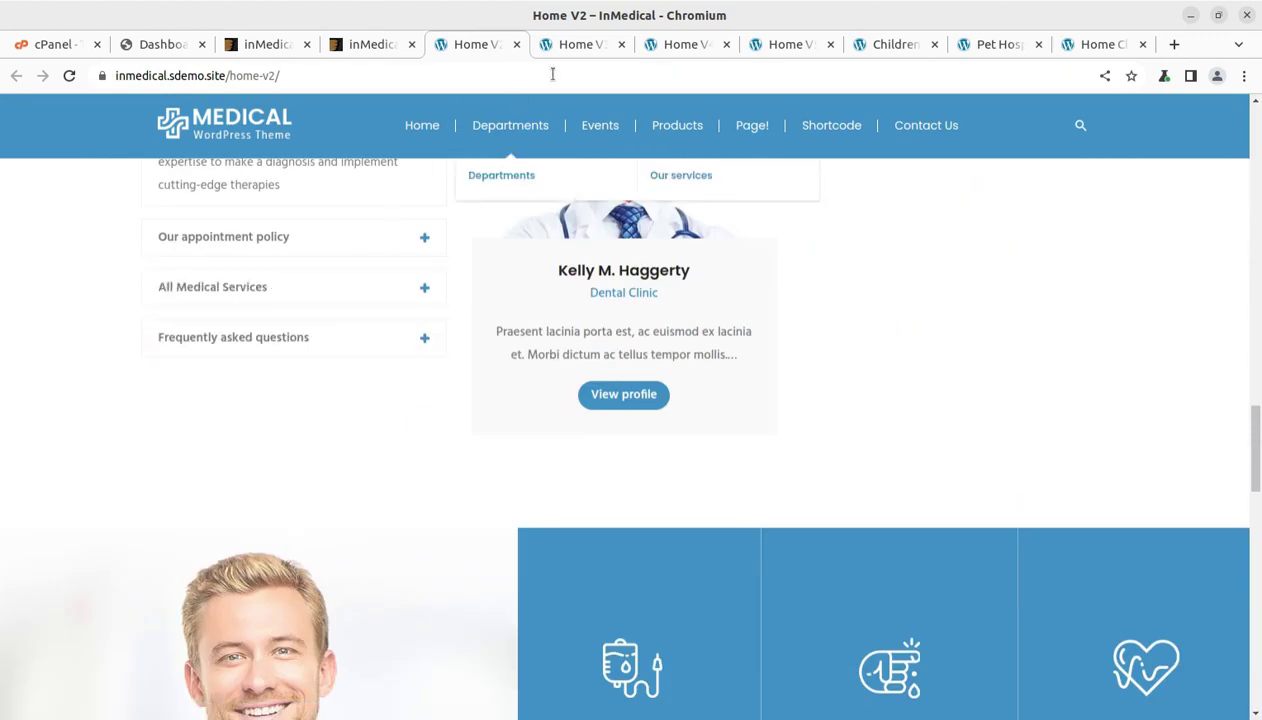
pyautogui.click(577, 45)
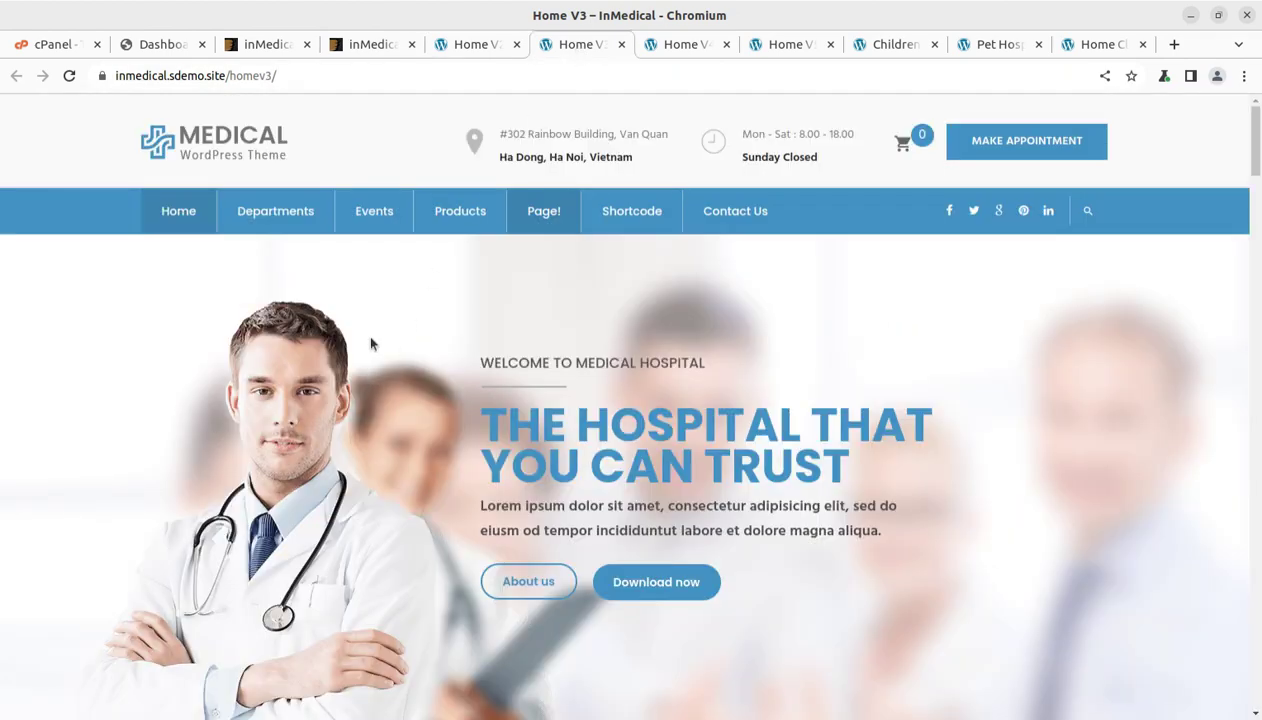
pyautogui.scroll(-10, 370, 344)
pyautogui.scroll(-6, 370, 344)
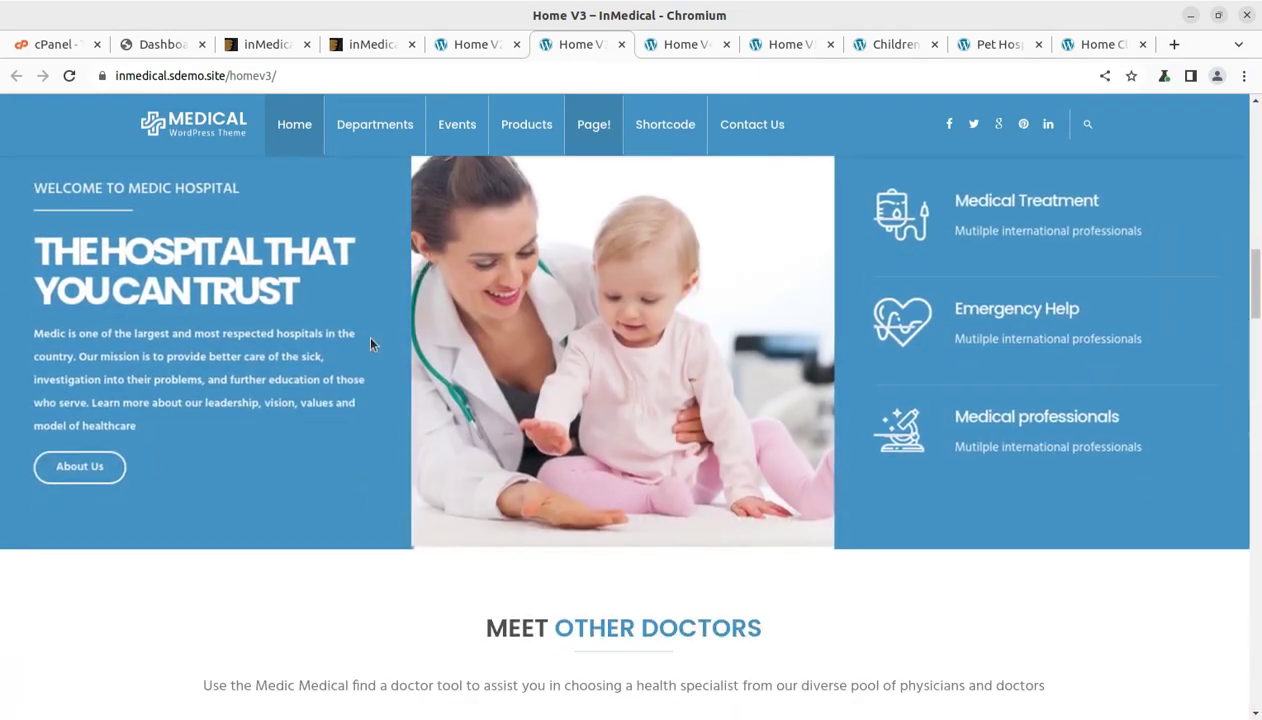
# Review the layouts of the Home V4 and Home V5 demo pages
pyautogui.click(674, 45)
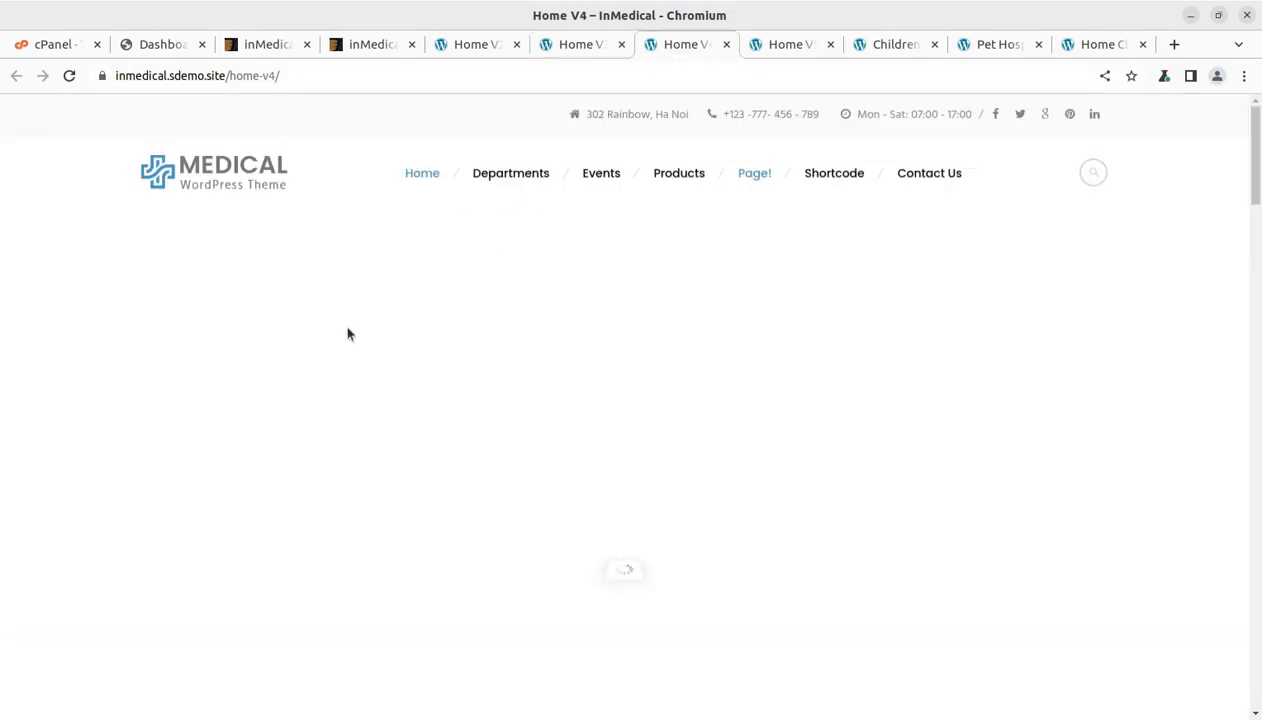
pyautogui.scroll(-4, 451, 379)
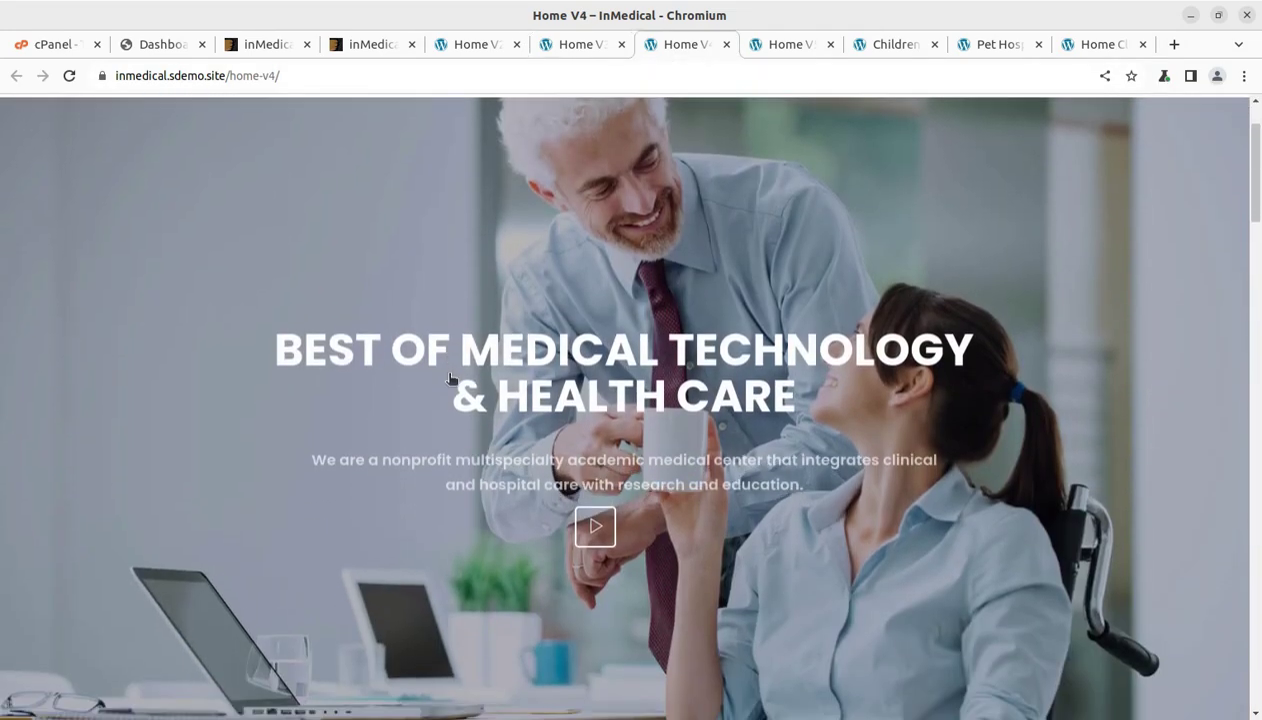
pyautogui.scroll(-5, 451, 379)
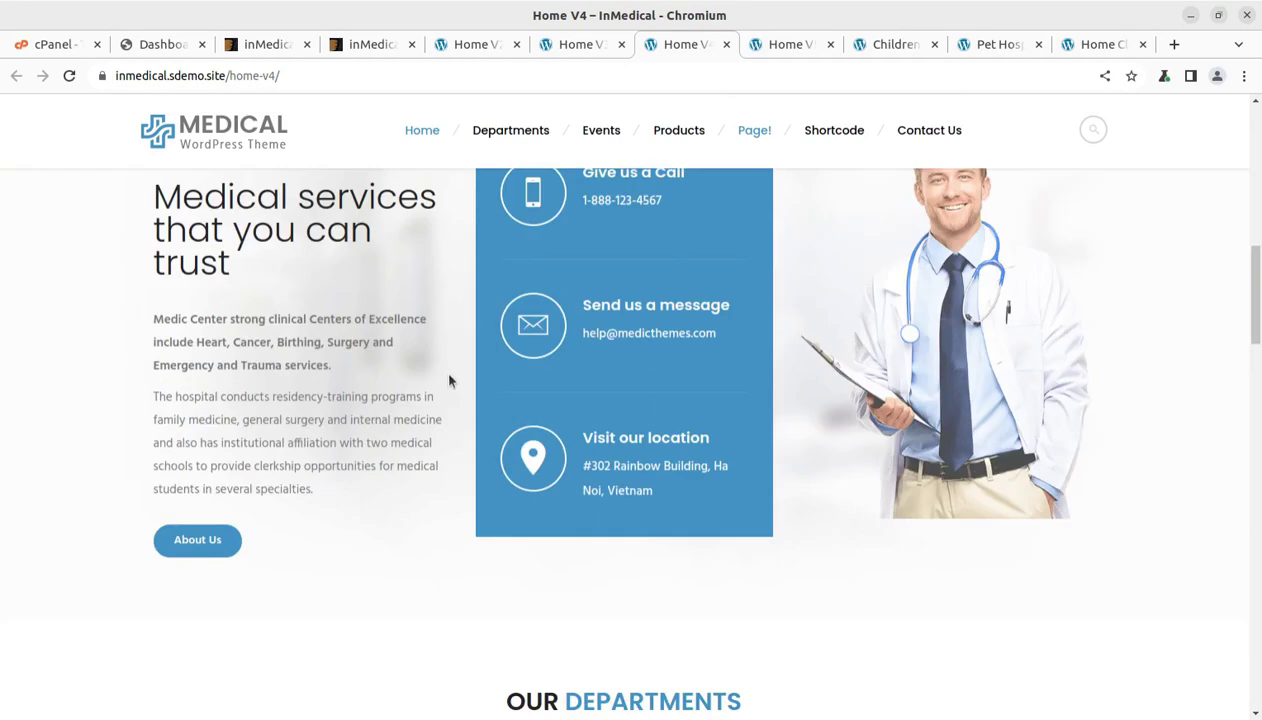
pyautogui.click(794, 45)
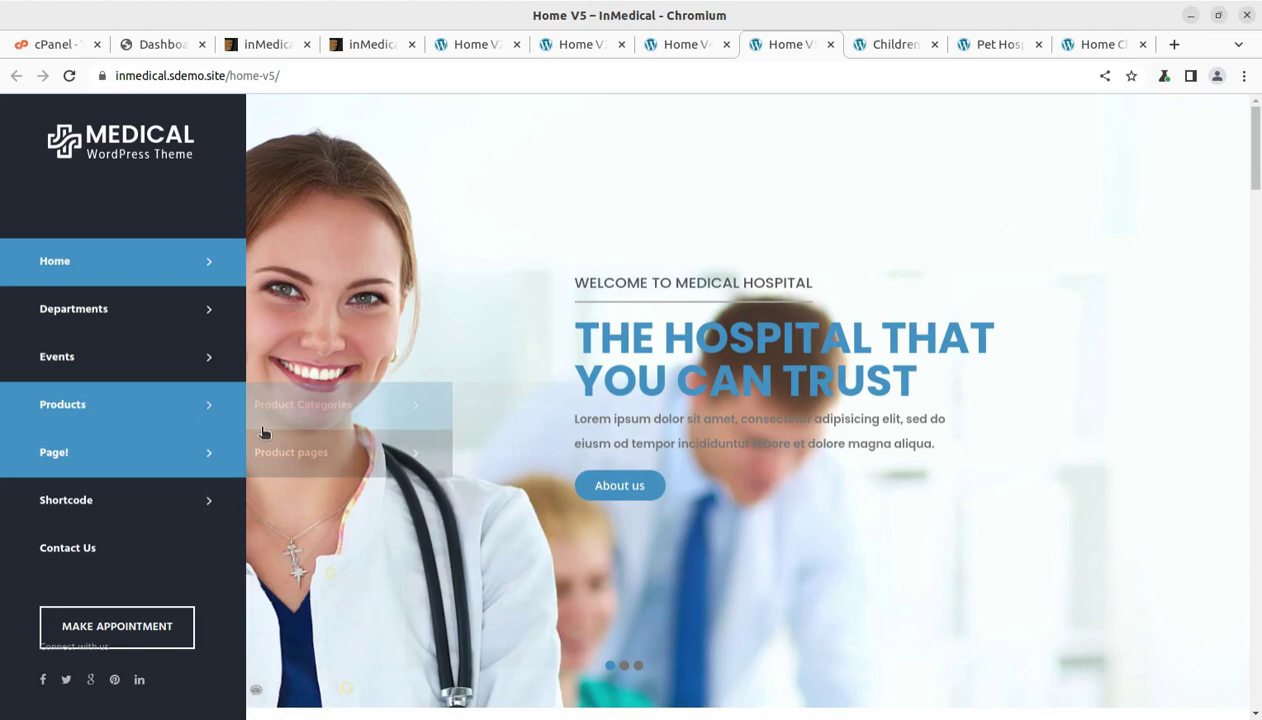
pyautogui.scroll(-6, 600, 450)
pyautogui.scroll(-9, 780, 430)
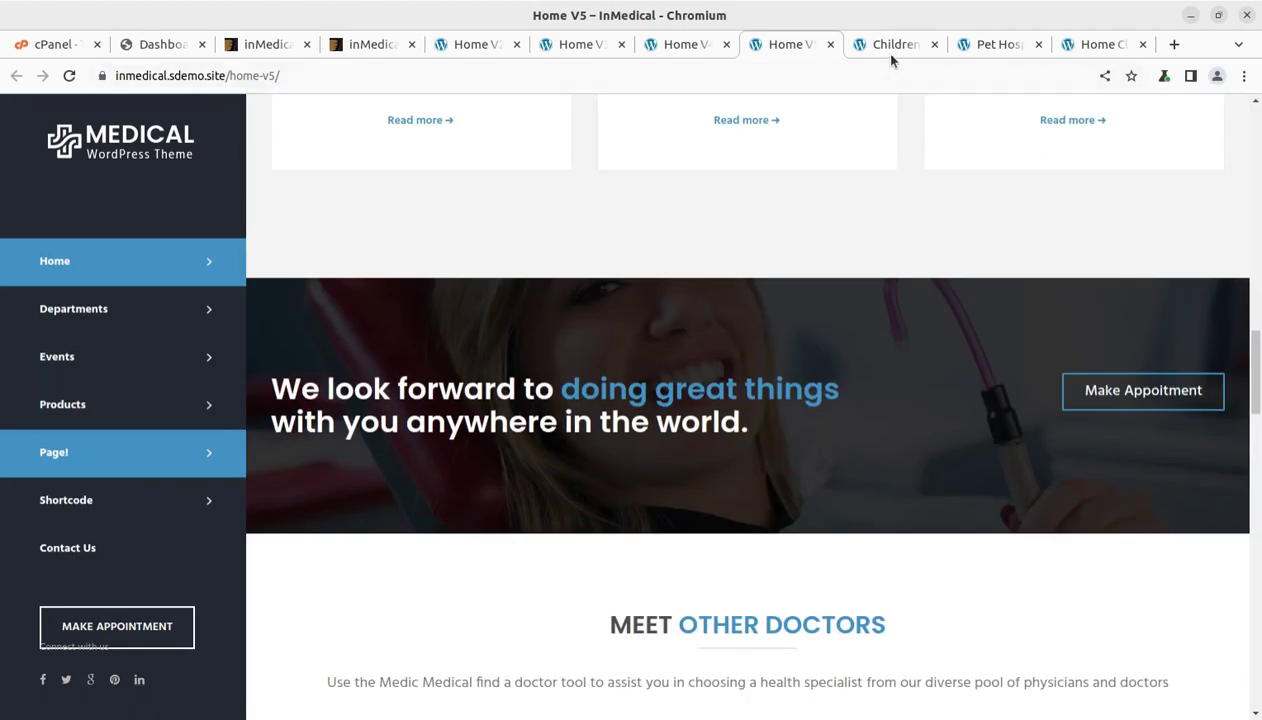
# Look through the Children Health Care and Pet Hospital demo homepages
pyautogui.click(890, 45)
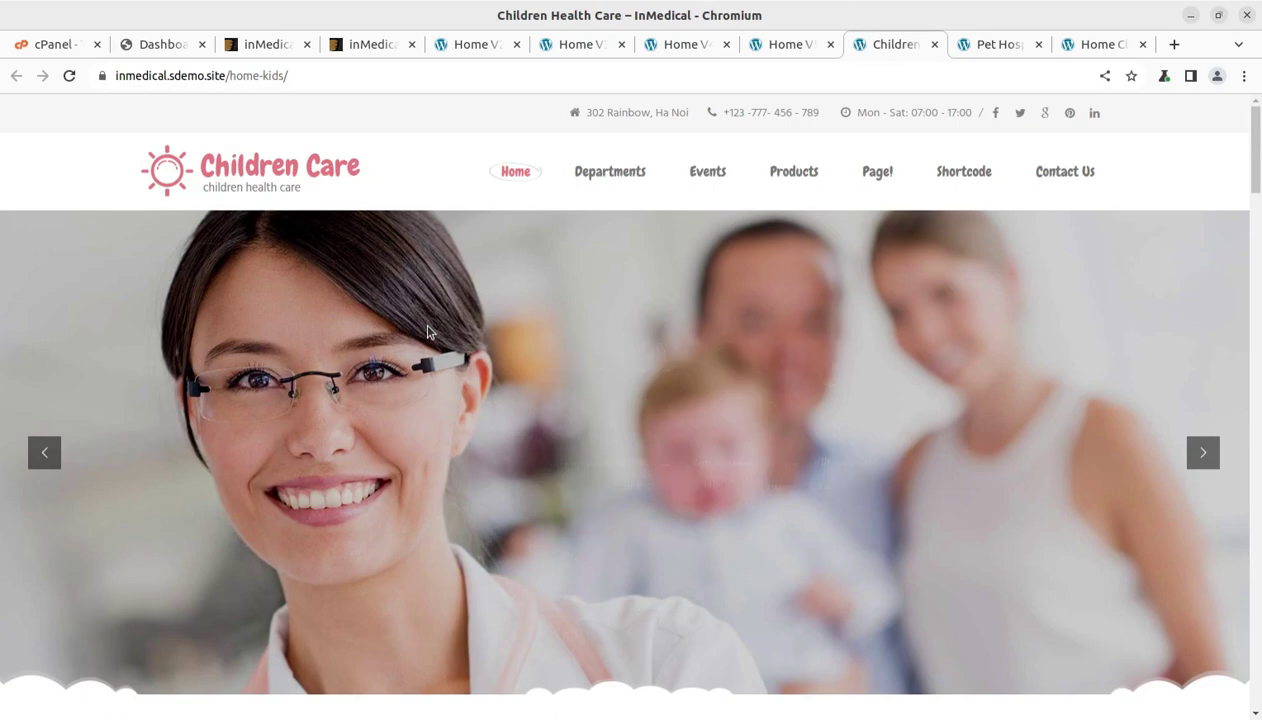
pyautogui.scroll(-7, 600, 296)
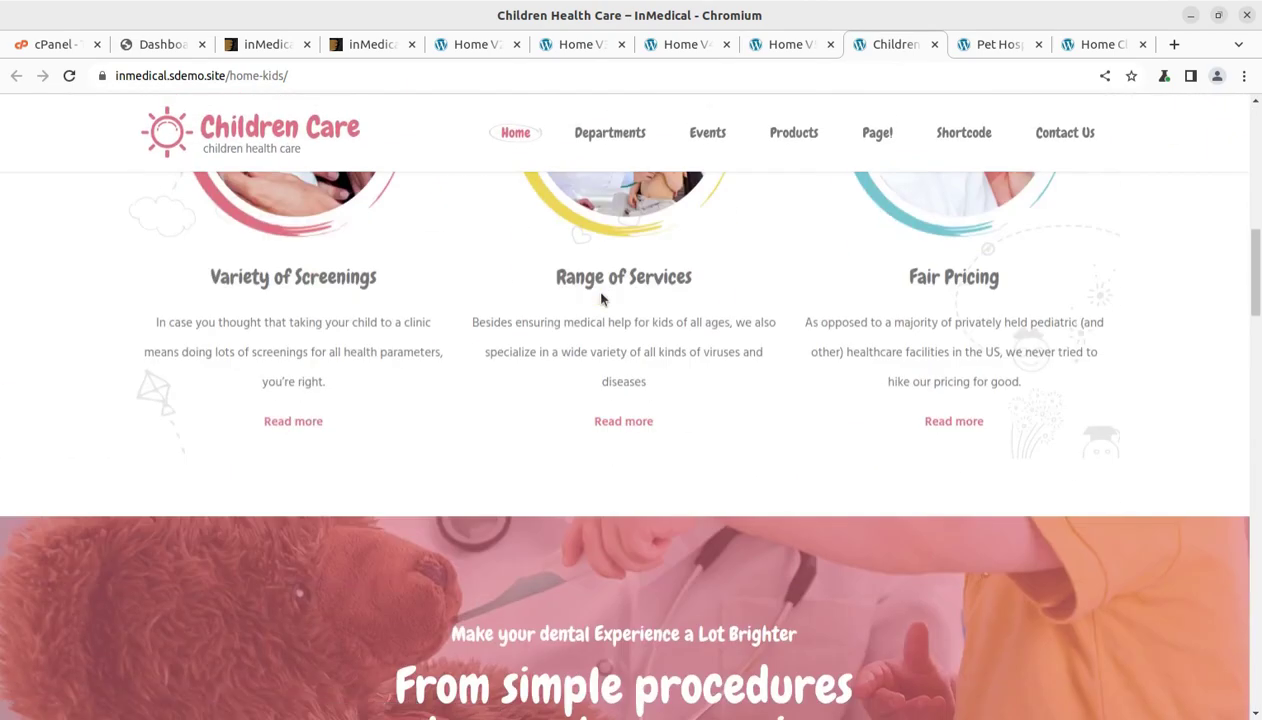
pyautogui.click(995, 45)
pyautogui.scroll(5, 752, 287)
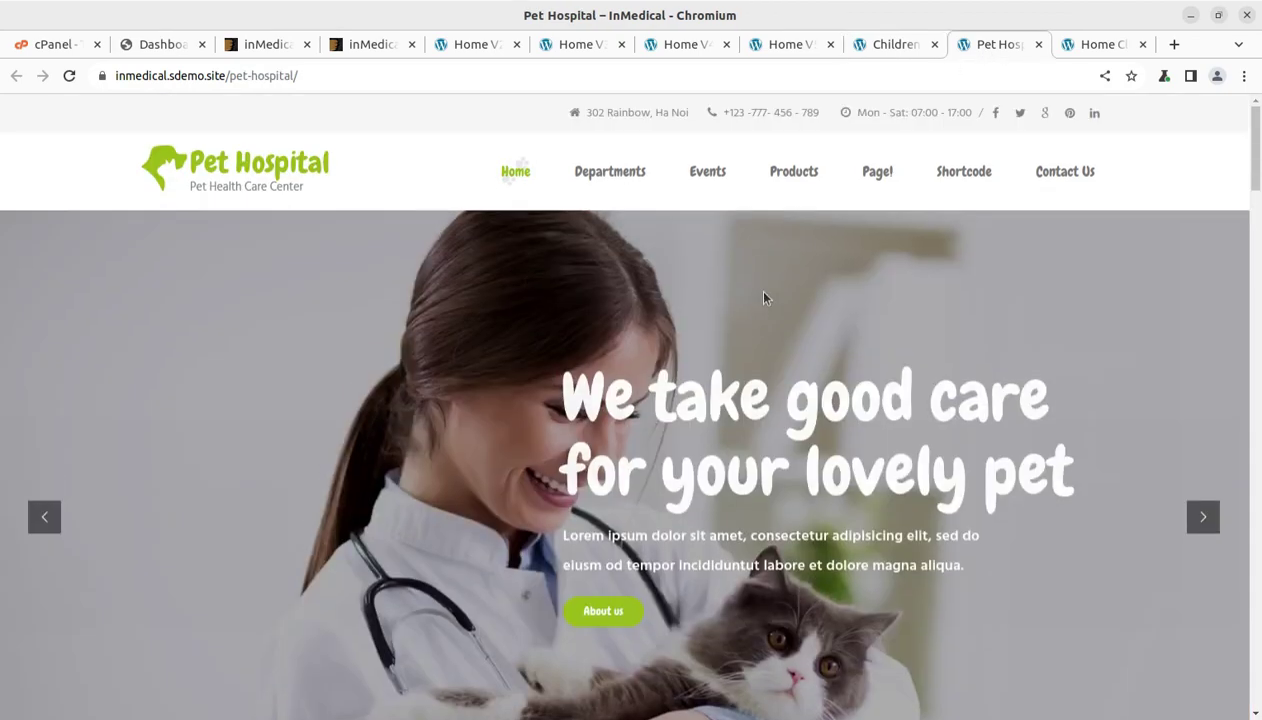
pyautogui.scroll(-8, 390, 262)
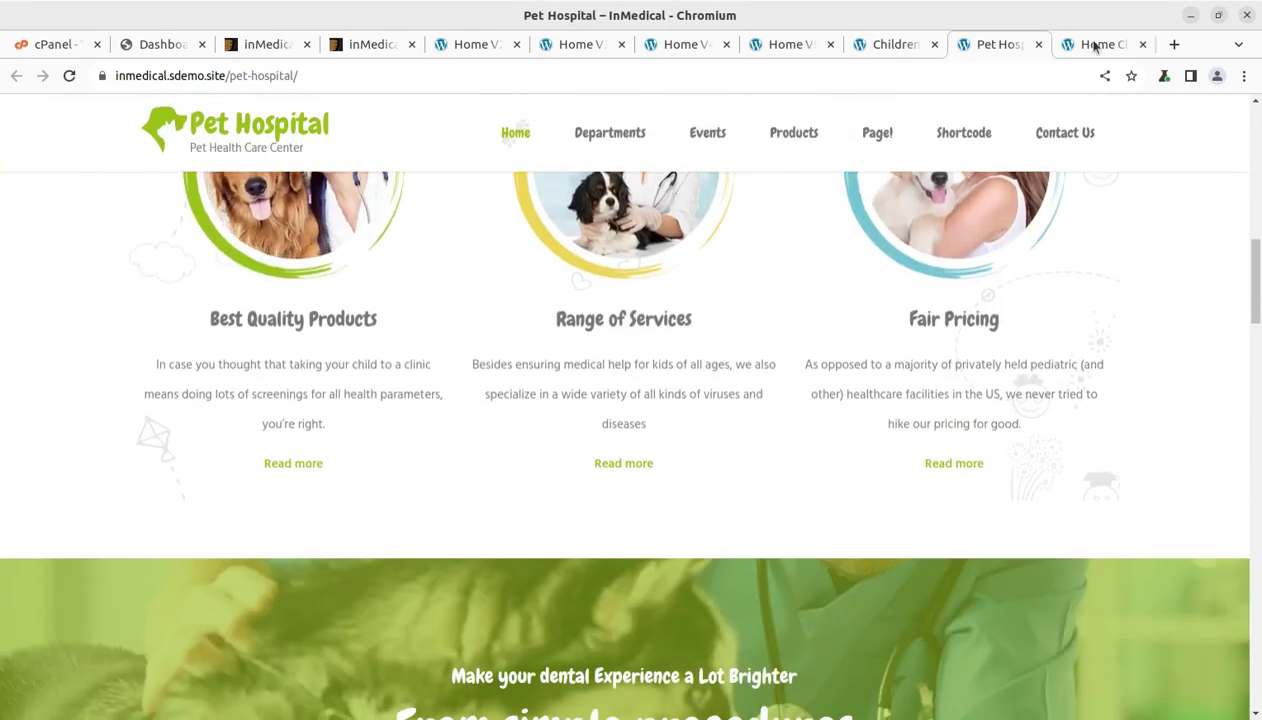
# Look through the Home Clinic demo page, from its hero banner to the departments and patient testimonials sections
pyautogui.click(1095, 45)
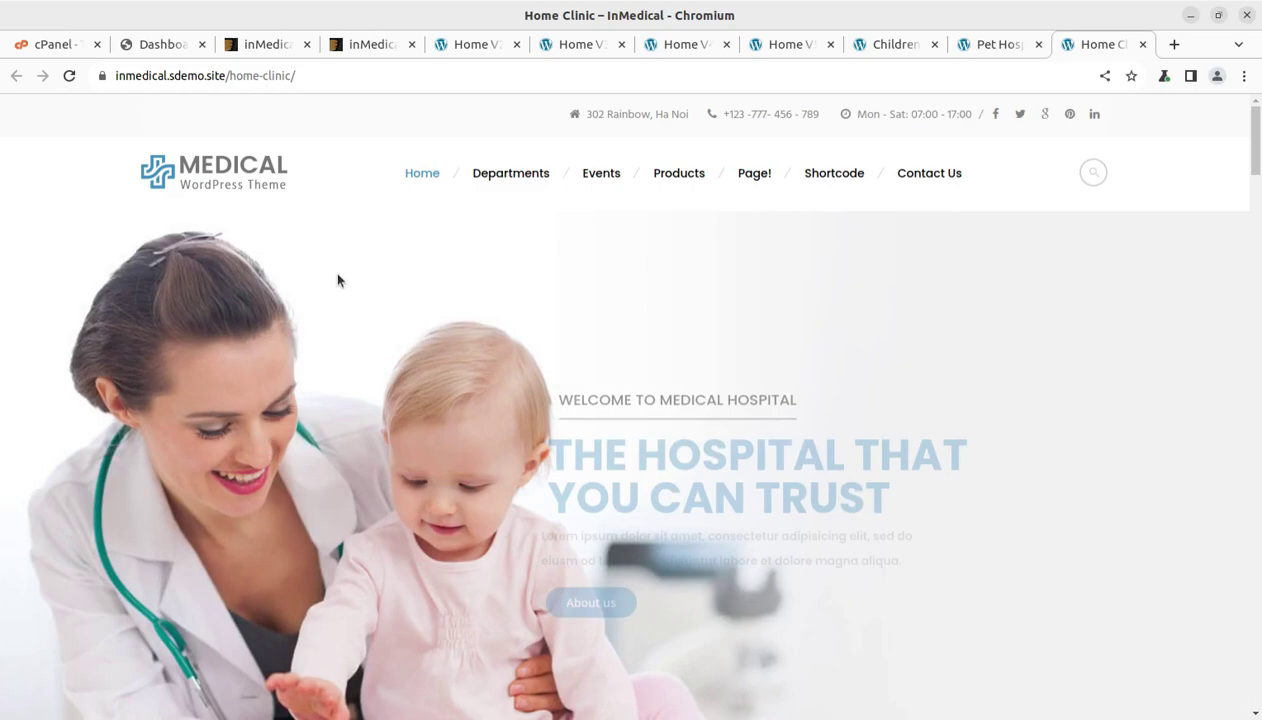
pyautogui.scroll(-10, 518, 322)
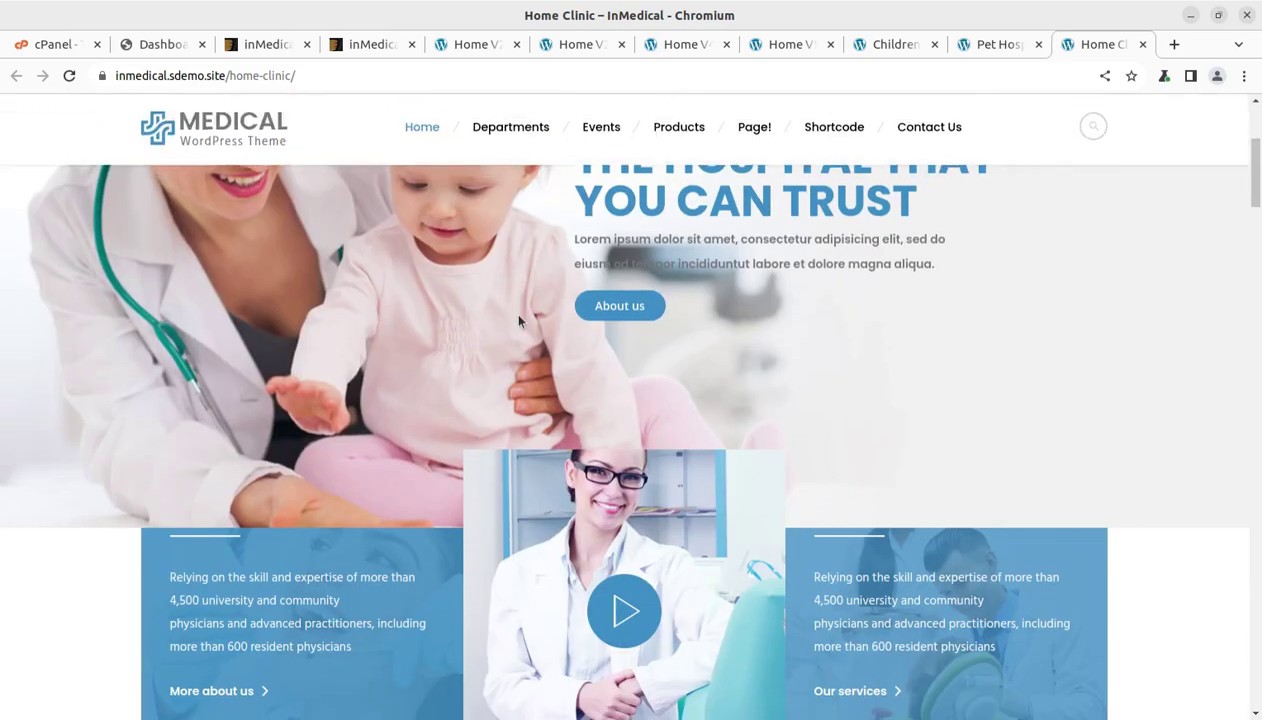
pyautogui.scroll(-15, 518, 322)
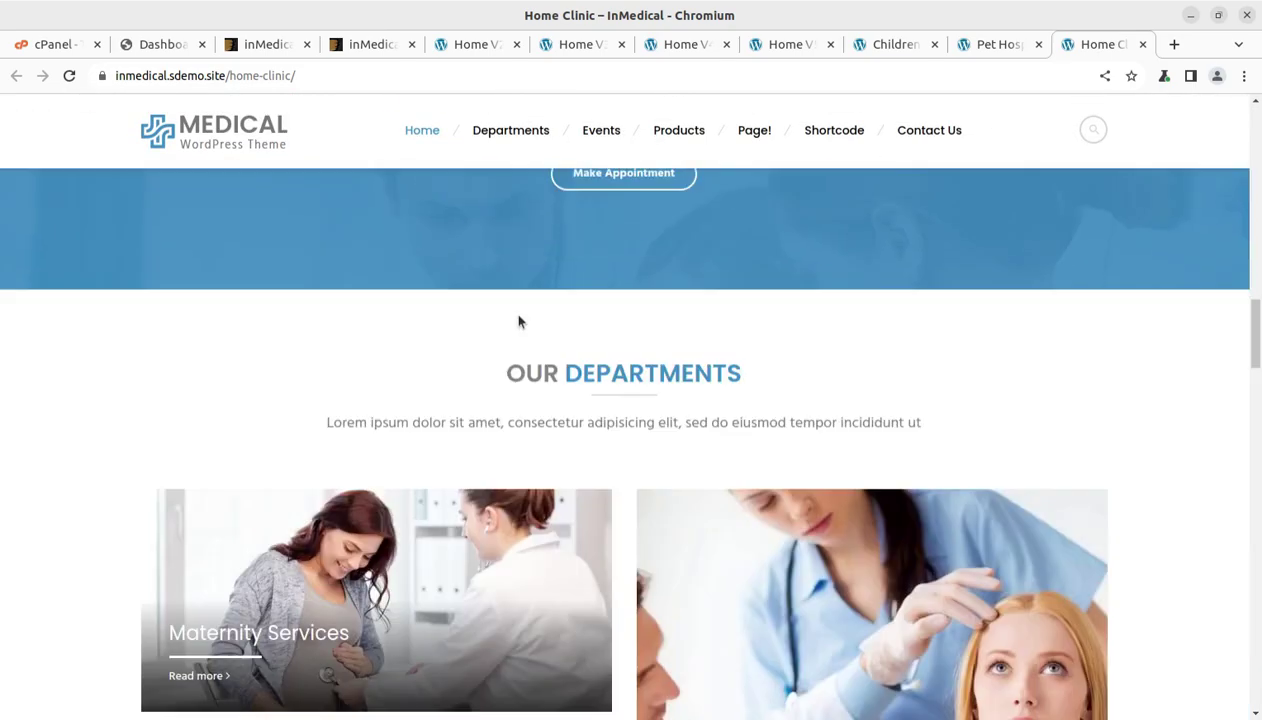
pyautogui.scroll(-3, 388, 288)
pyautogui.scroll(10, 388, 288)
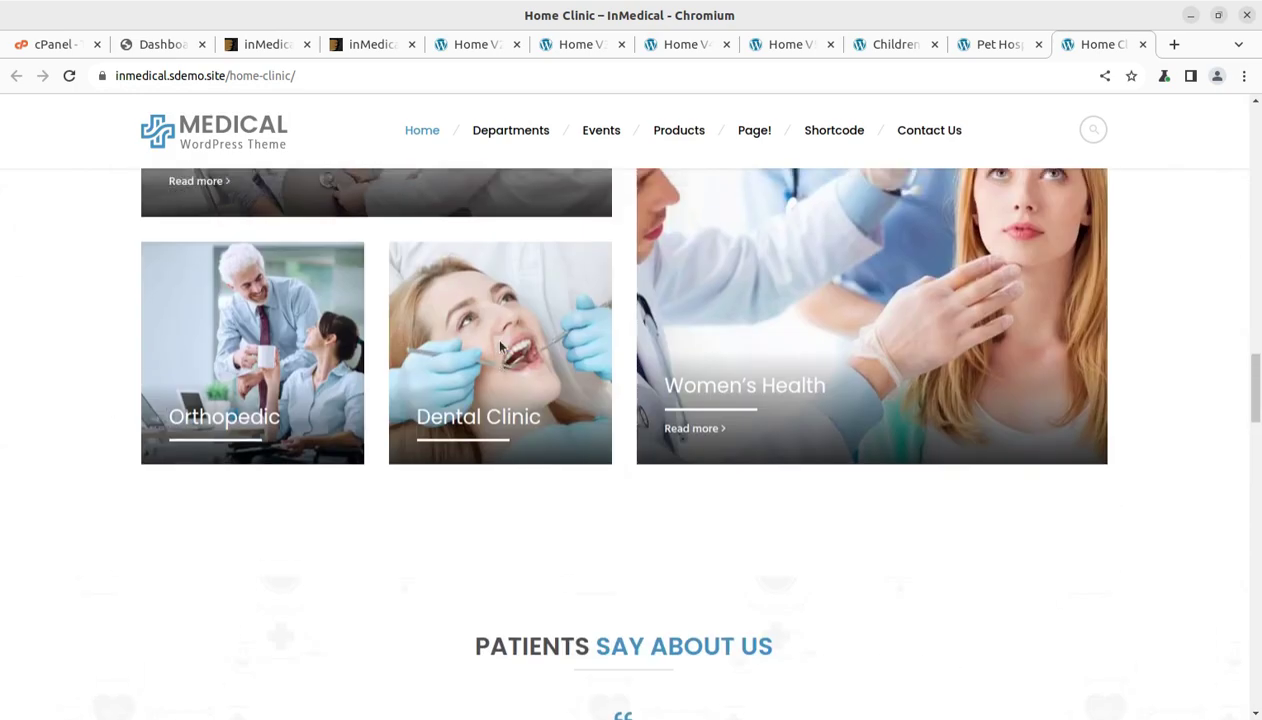
pyautogui.scroll(4, 365, 104)
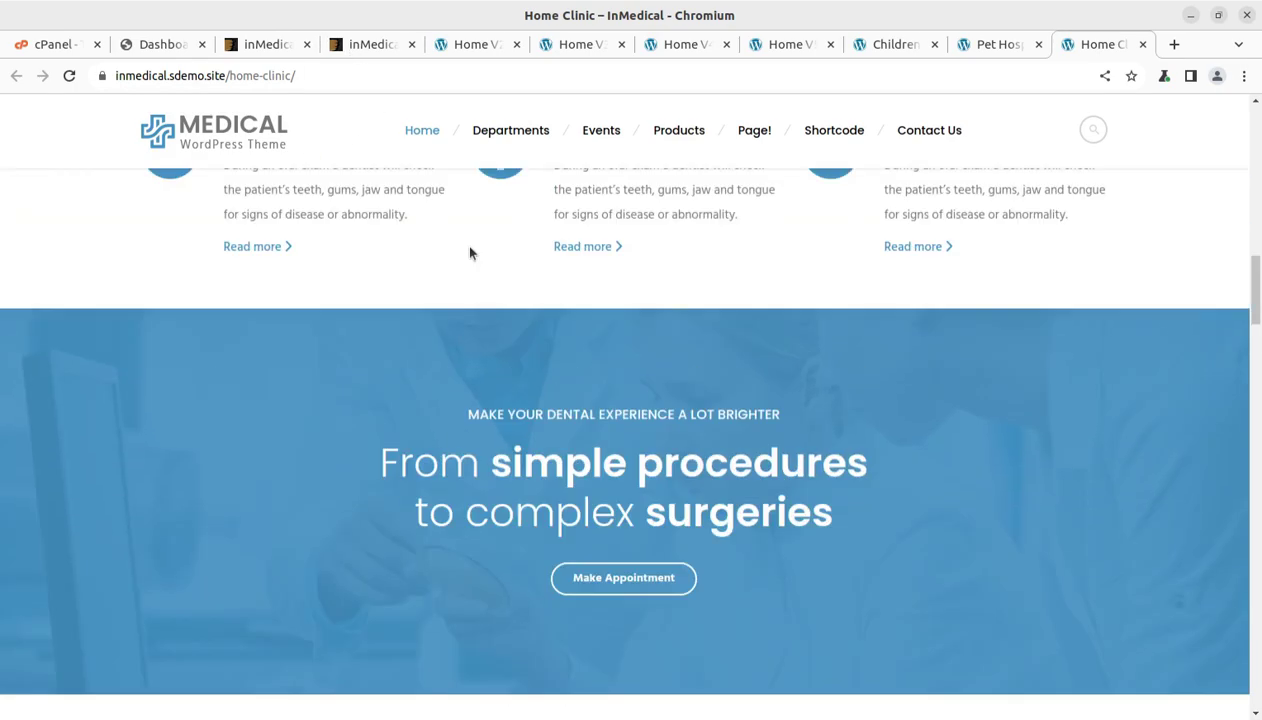
# Review inMedical's ThemeForest item page, highlighting "Multi-purpose for healthcare WordPress Theme" in the title and reading the theme description
pyautogui.click(265, 44)
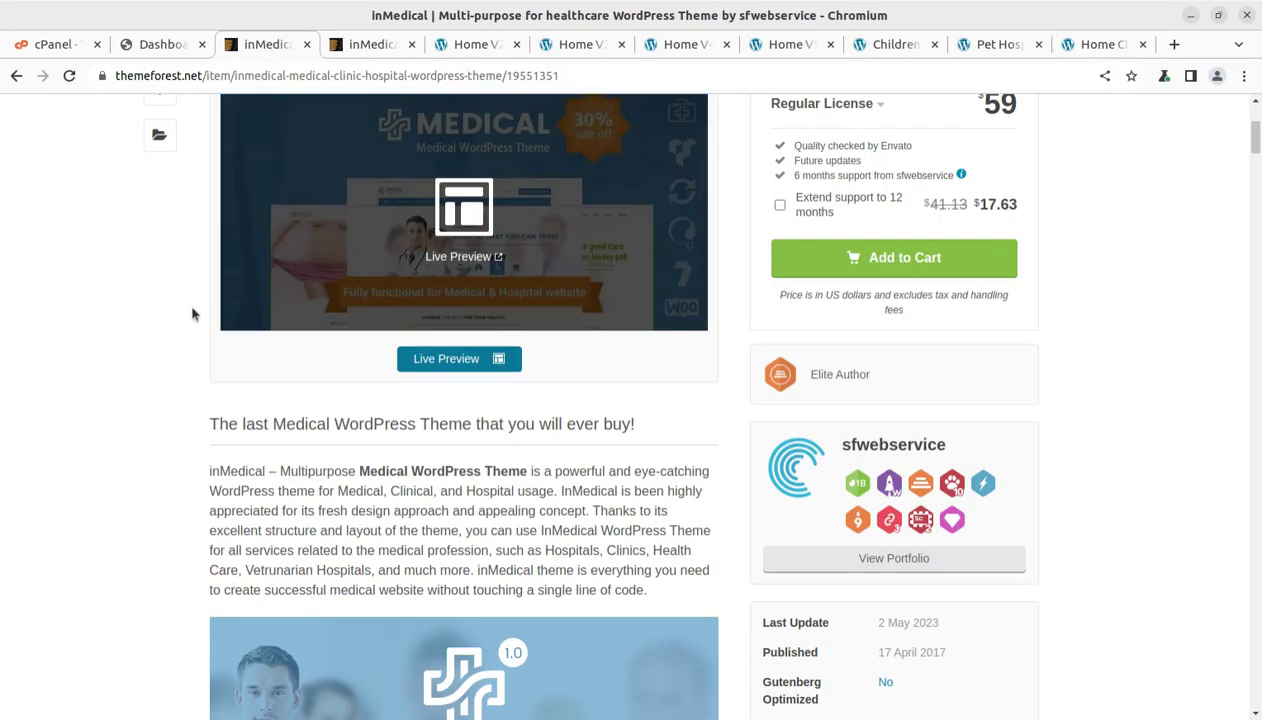
pyautogui.scroll(3, 176, 318)
pyautogui.moveTo(208, 273); pyautogui.dragTo(819, 292)
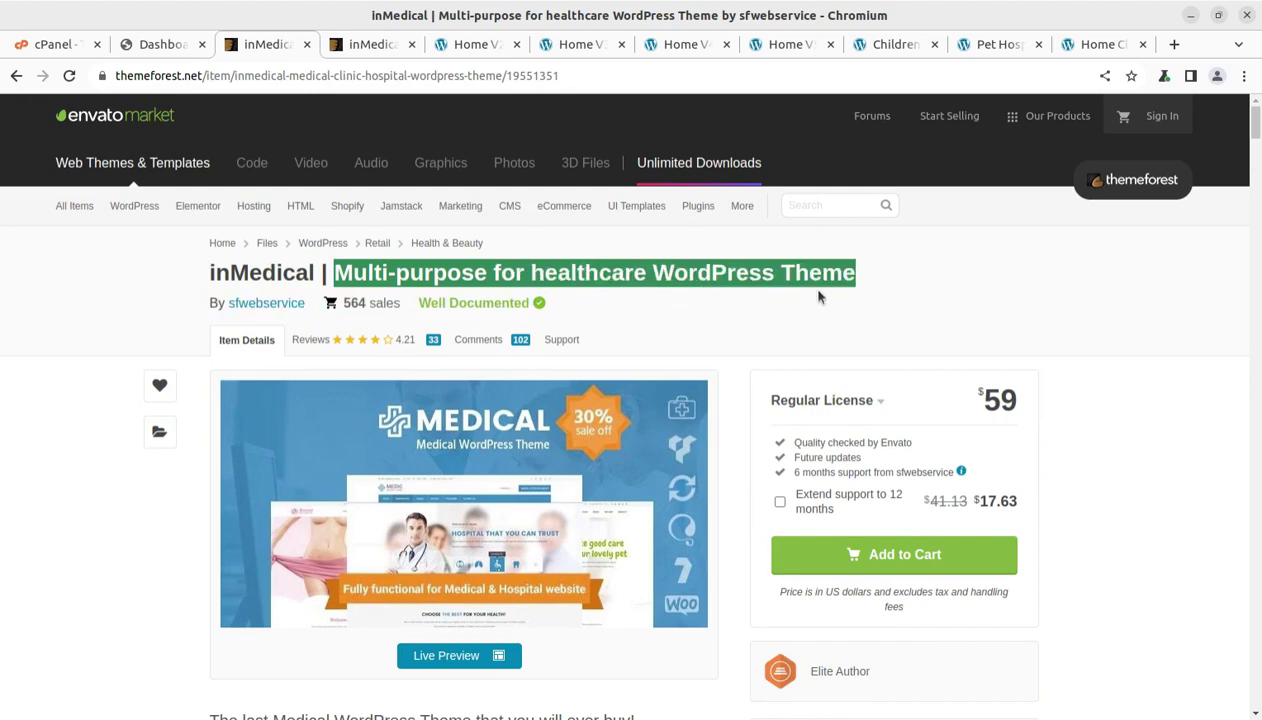
pyautogui.scroll(-2, 818, 370)
pyautogui.scroll(-3, 820, 375)
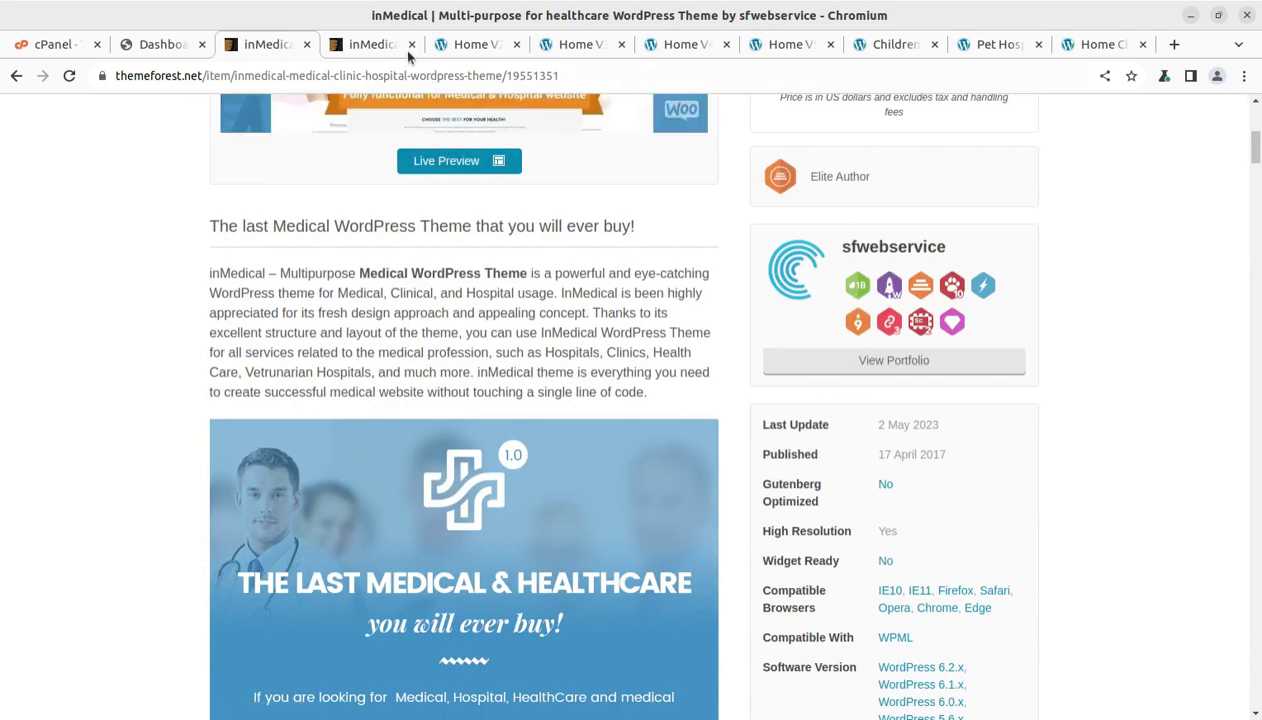
# Return to the Home V2 demo page and view its header and hero banner
pyautogui.click(467, 47)
pyautogui.scroll(10, 344, 459)
pyautogui.scroll(3, 344, 462)
pyautogui.scroll(5, 344, 462)
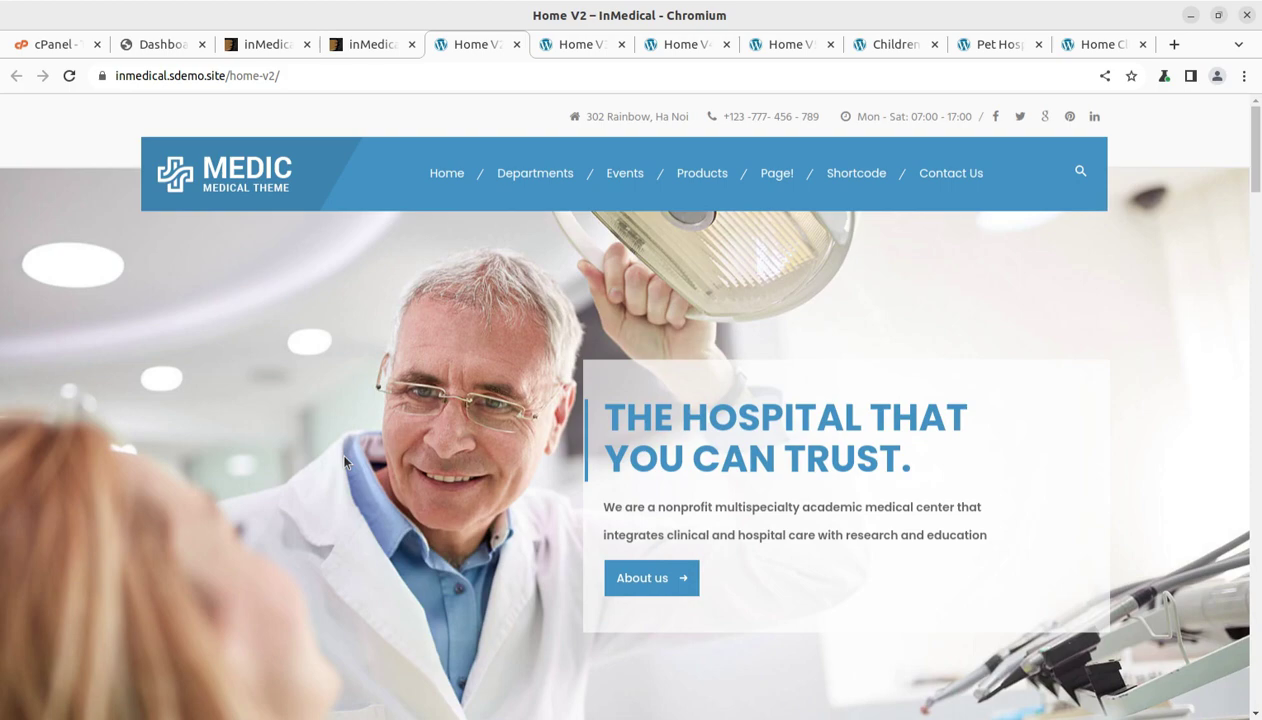
# Check the WordPress admin dashboard of the WP Themes site and the hosting account's cPanel tools
pyautogui.click(168, 45)
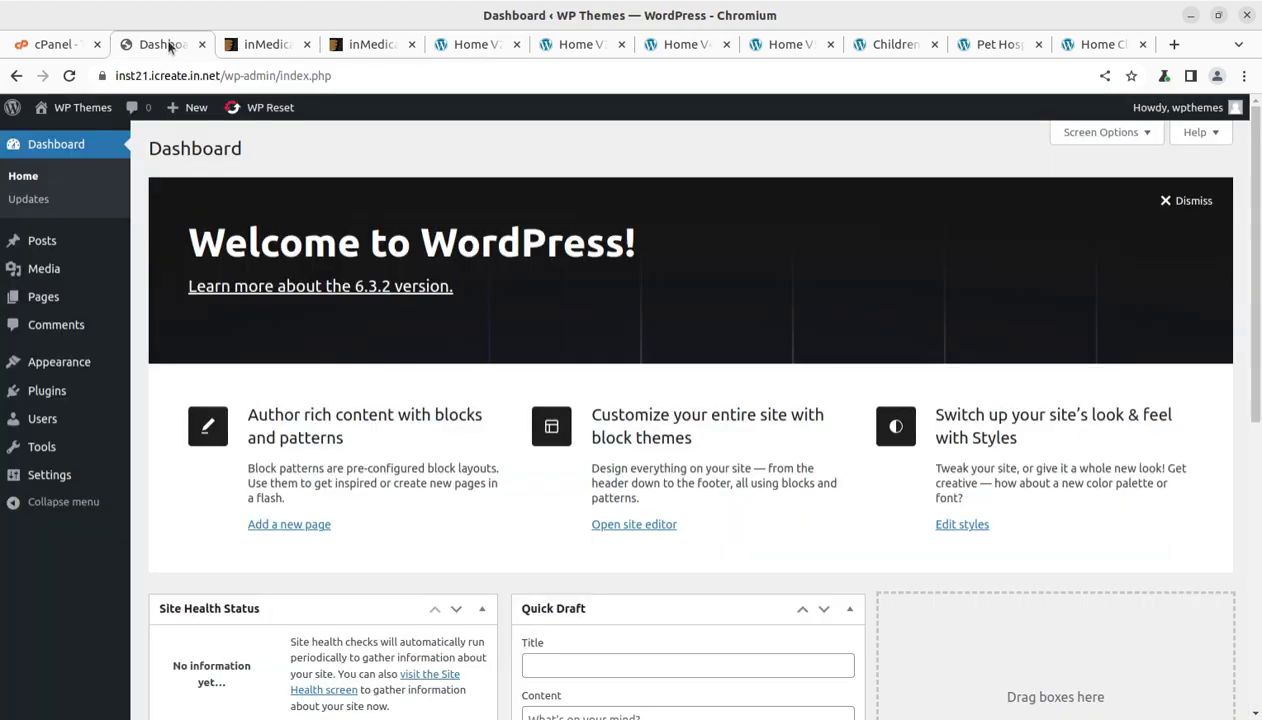
pyautogui.scroll(-3, 423, 398)
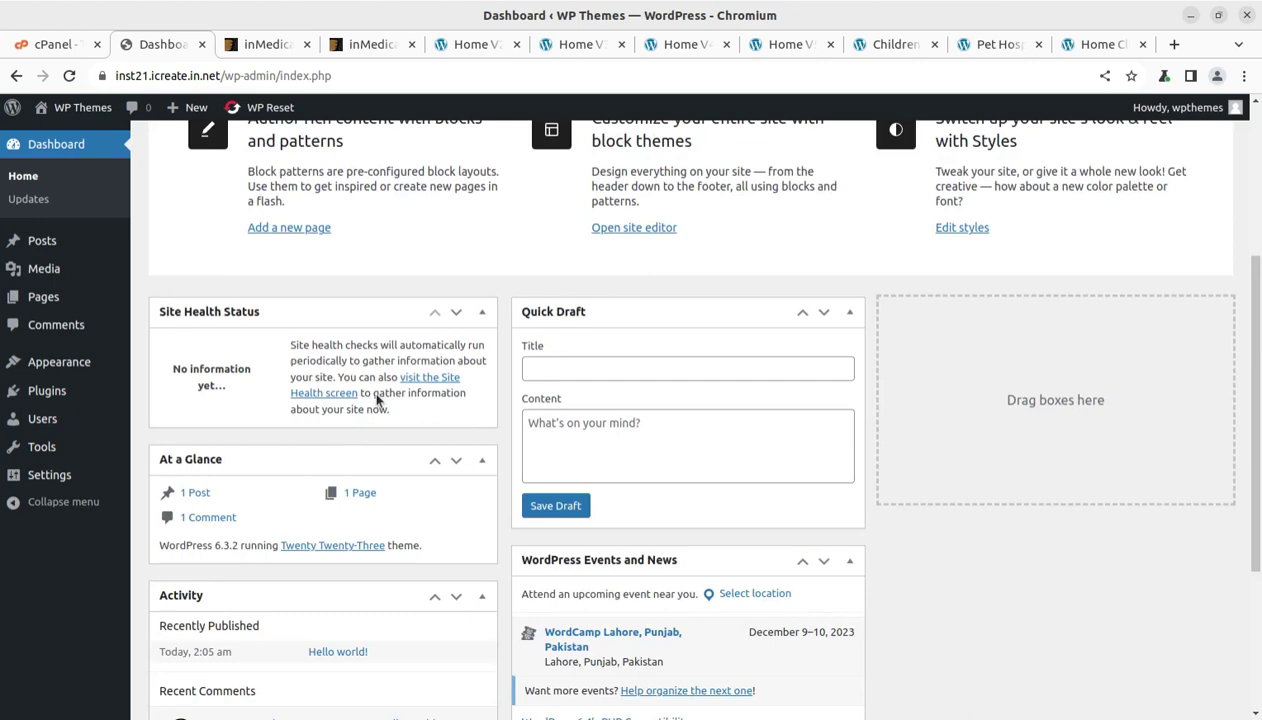
pyautogui.click(60, 48)
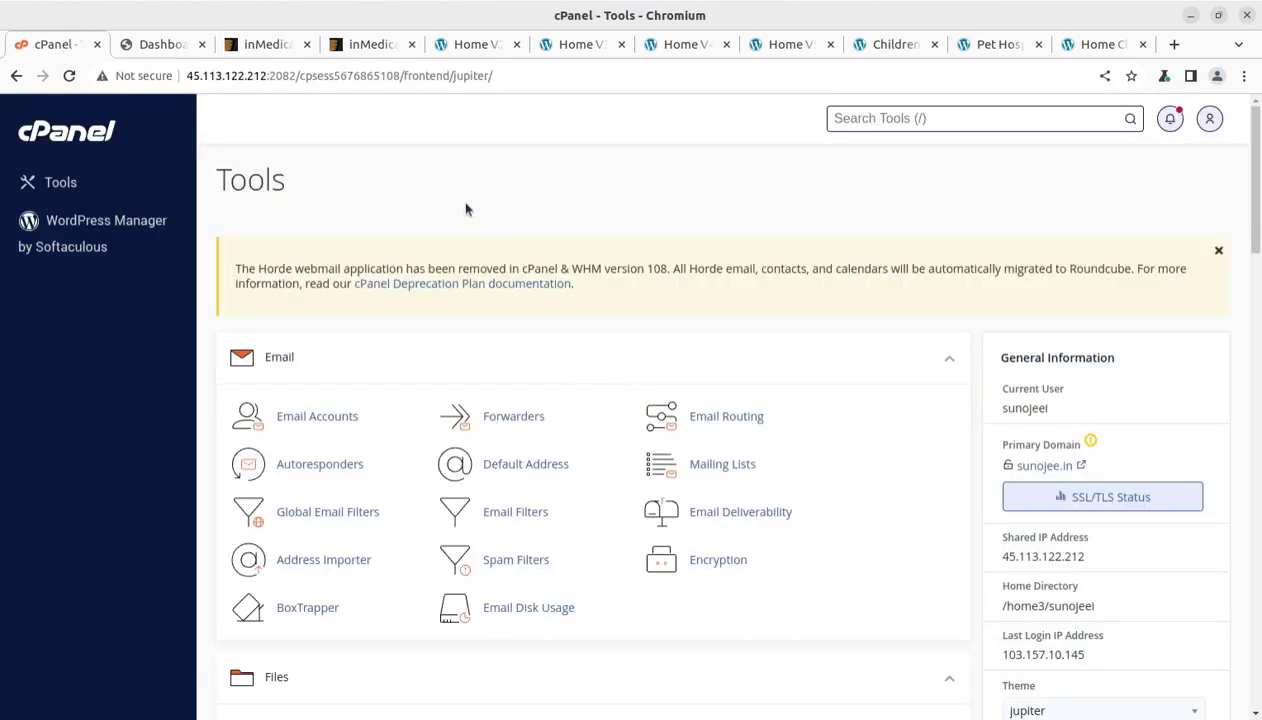
pyautogui.click(157, 46)
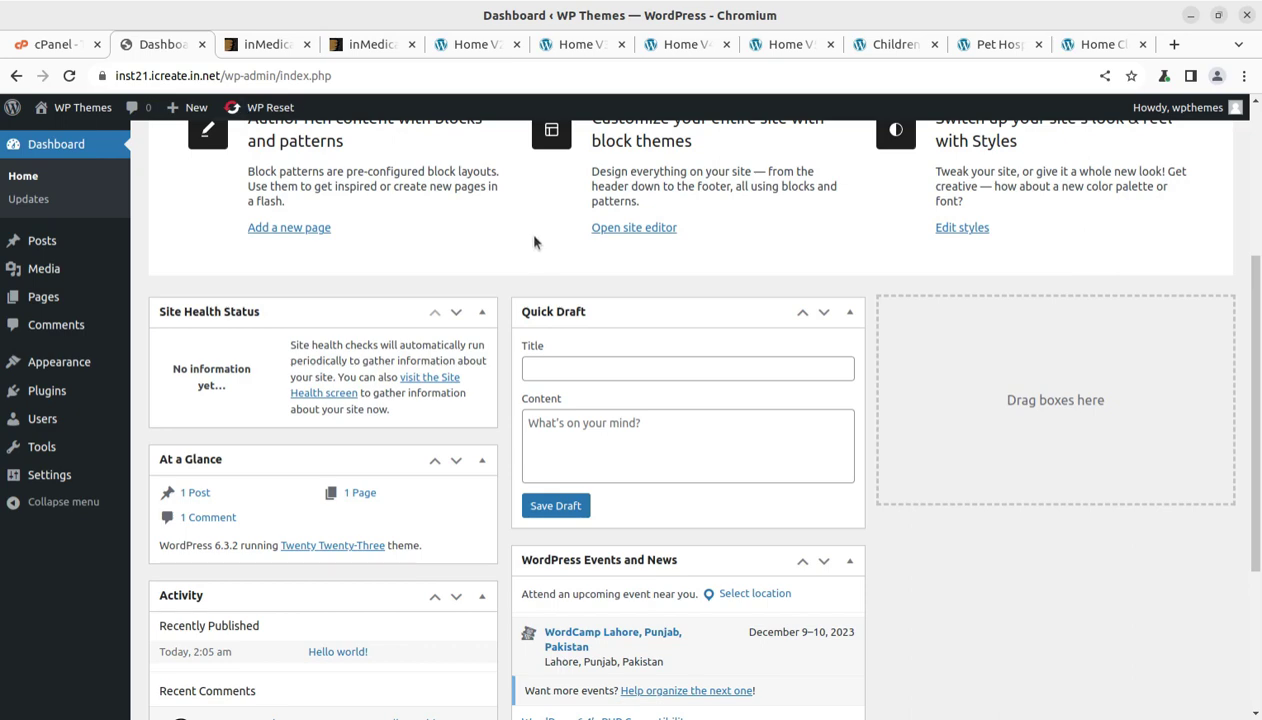
pyautogui.scroll(5, 580, 300)
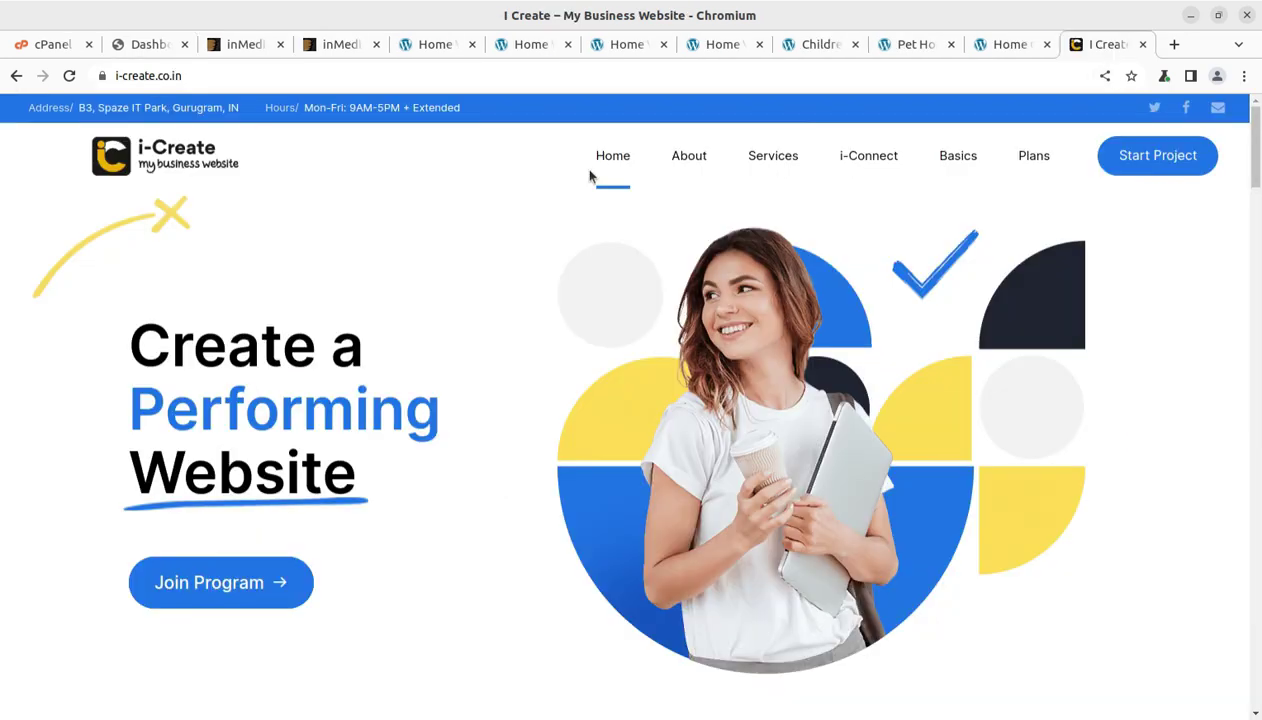
# Look through the i-Create homepage down to its website creation options and return to the WP Themes admin dashboard
pyautogui.scroll(-4, 600, 215)
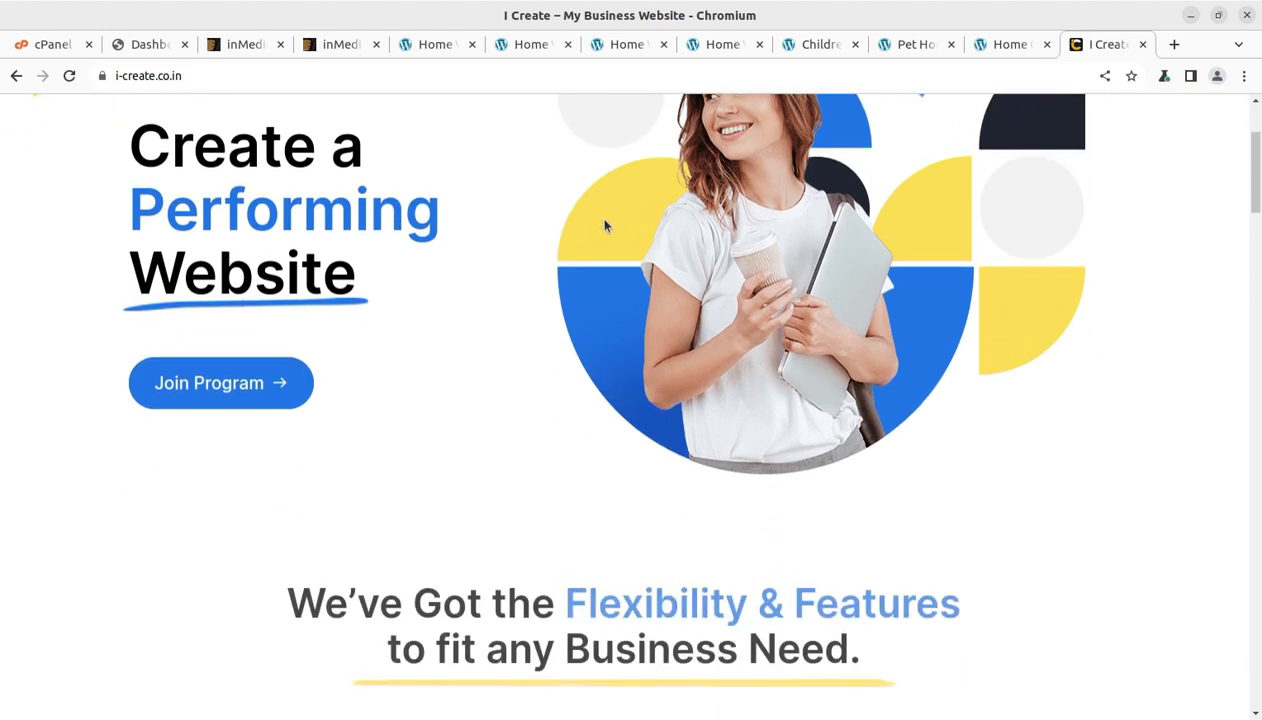
pyautogui.scroll(-2, 604, 226)
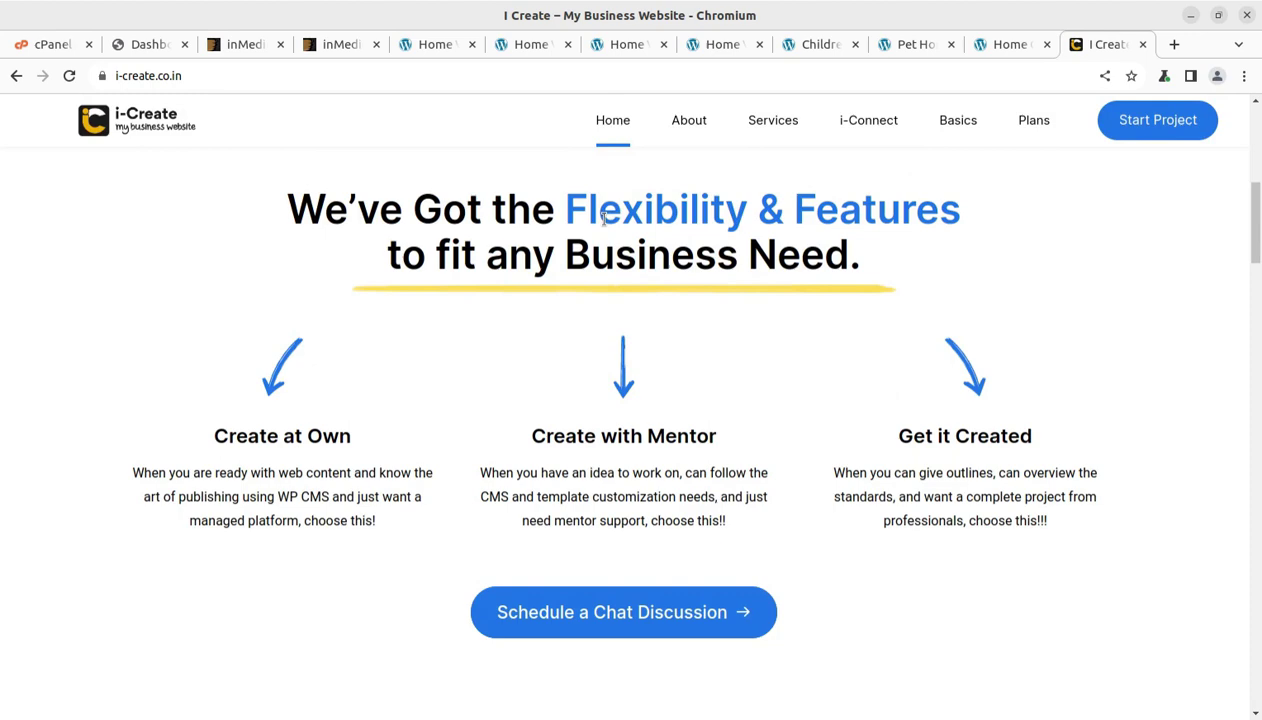
pyautogui.click(234, 46)
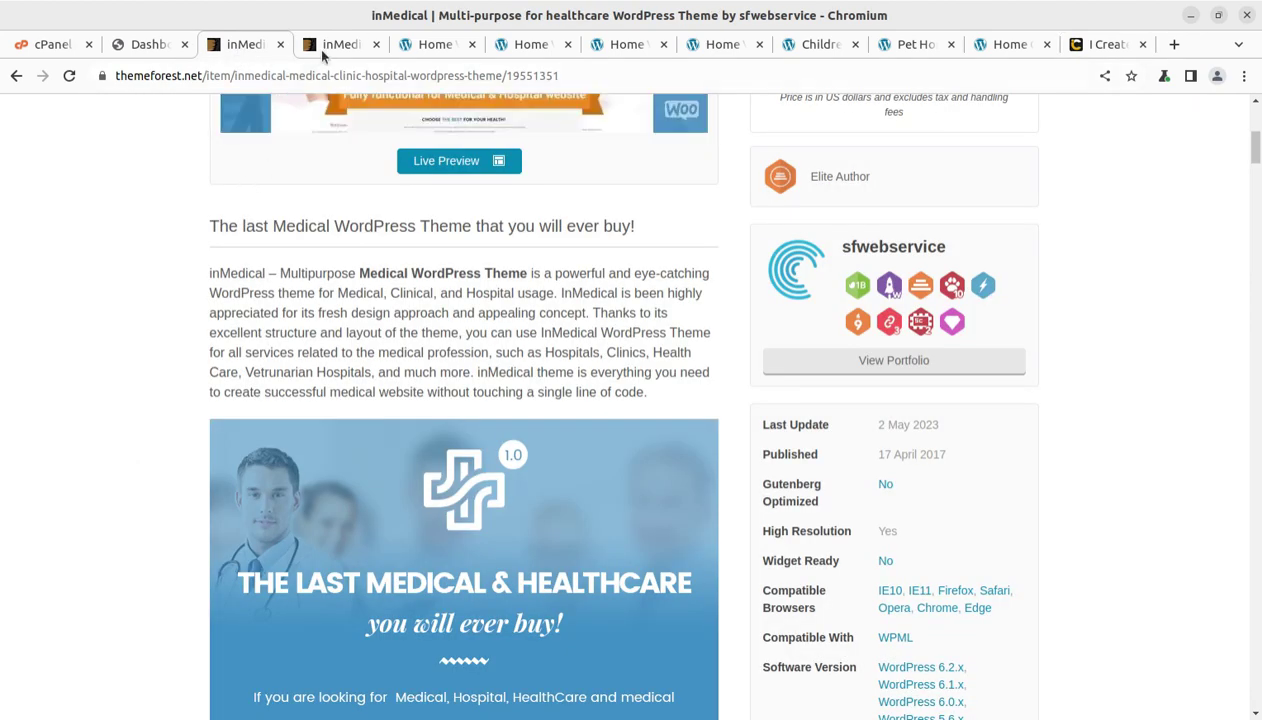
pyautogui.click(368, 46)
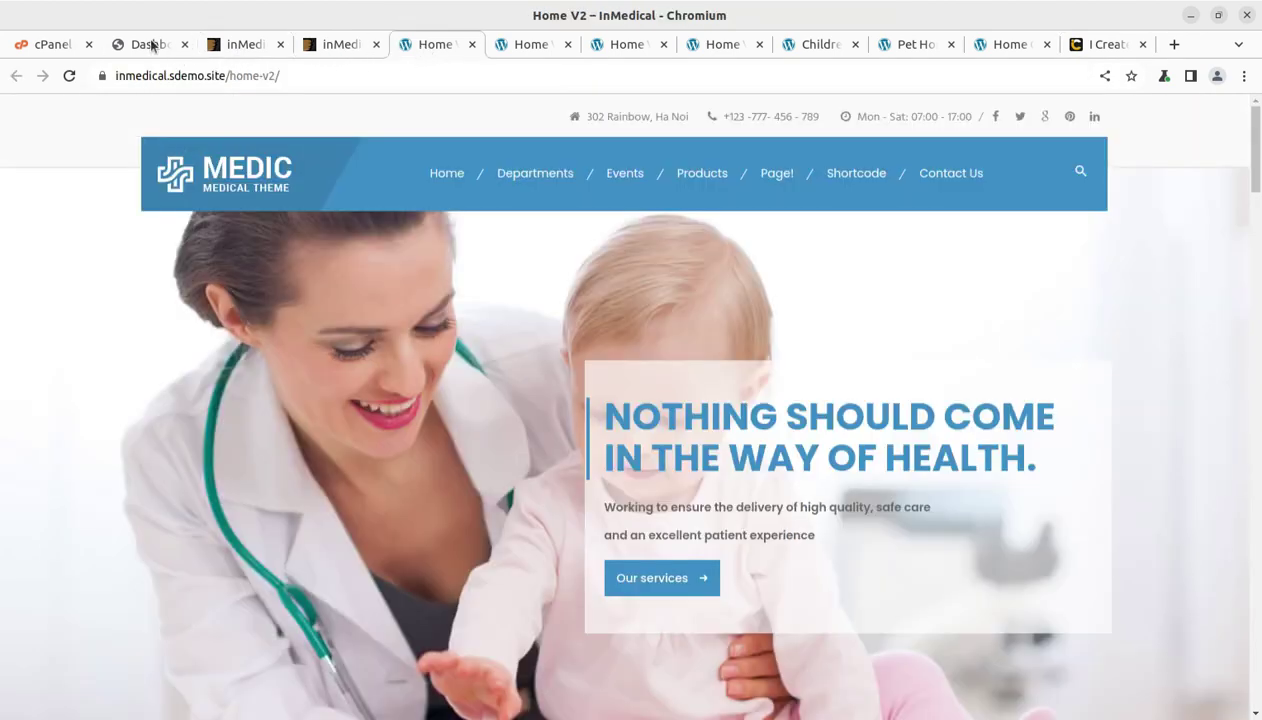
pyautogui.click(152, 45)
pyautogui.moveTo(59, 372)
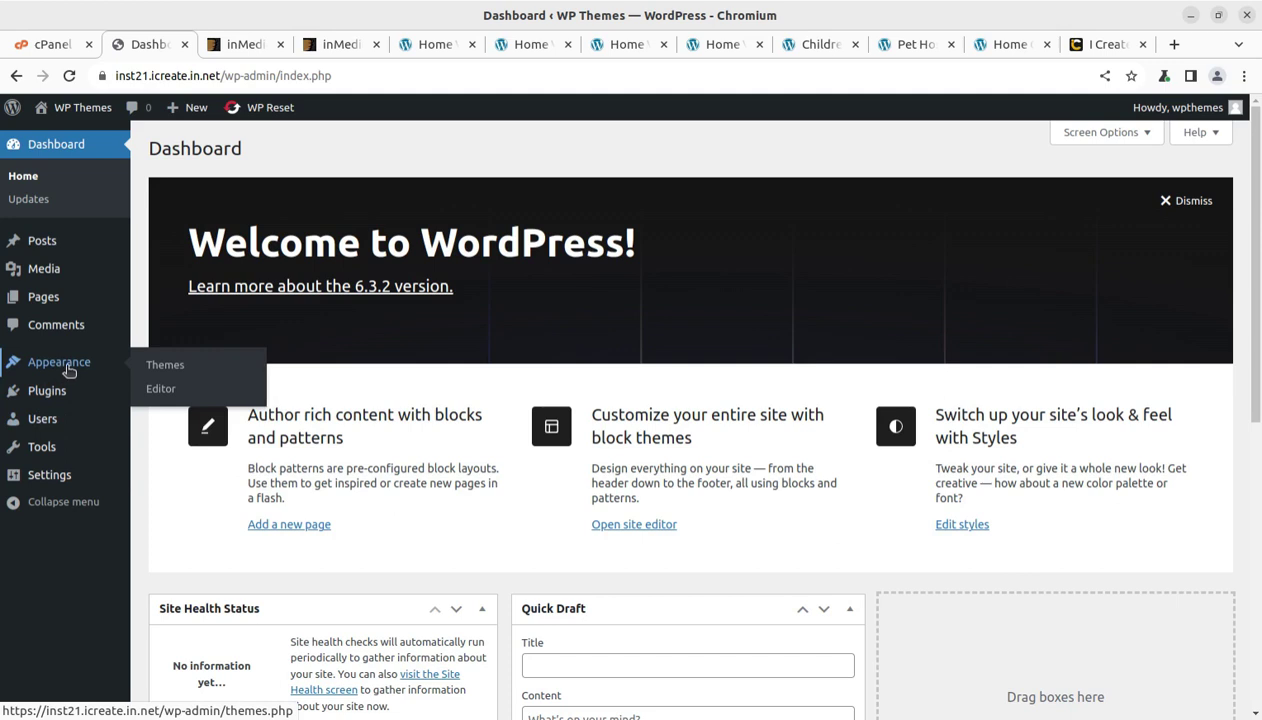
# Switch to the file manager and examine the inmedical_v2.3.7 package, including its Plugins folder and the main and child theme archives
pyautogui.hotkey('alt', 'Tab')
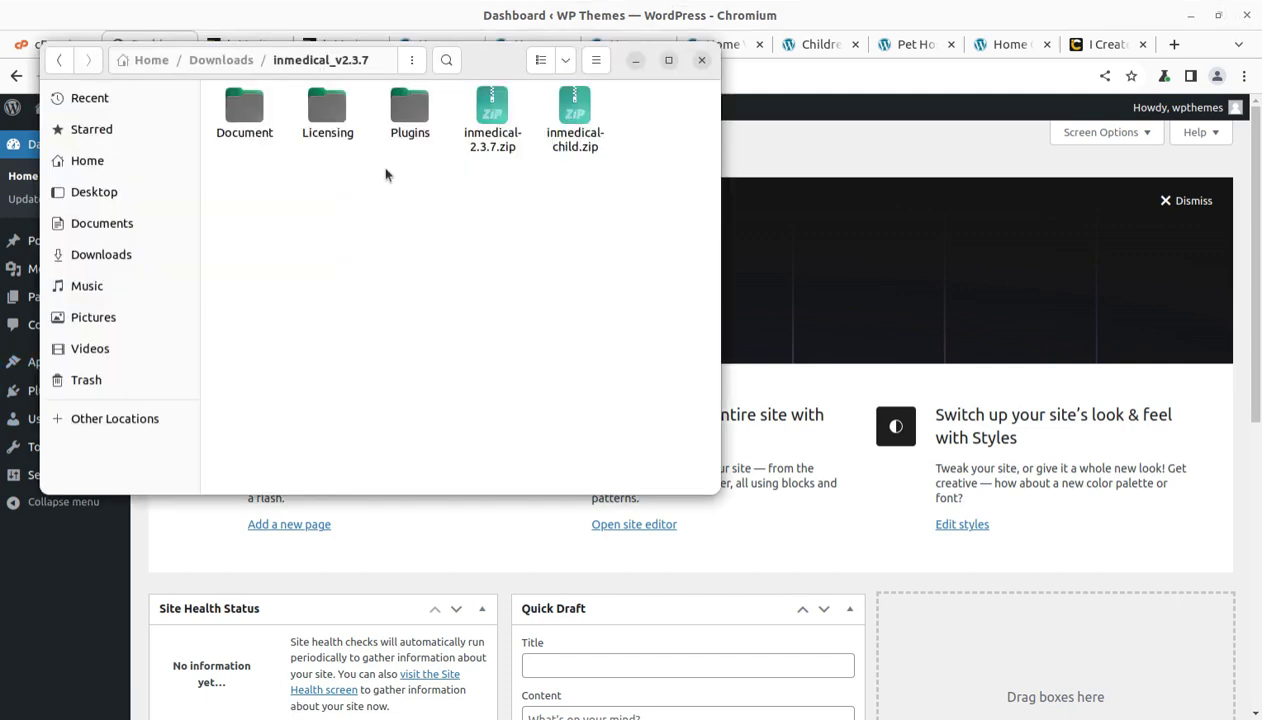
pyautogui.doubleClick(394, 112)
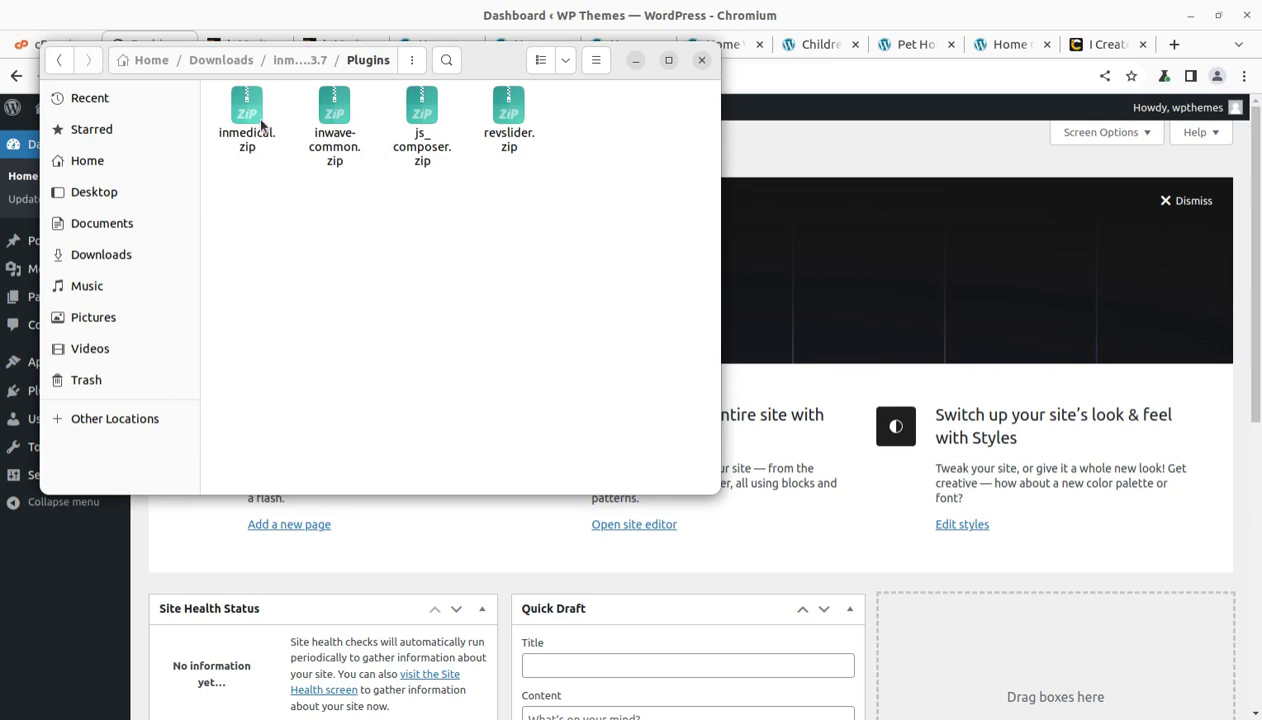
pyautogui.click(300, 61)
pyautogui.click(501, 117)
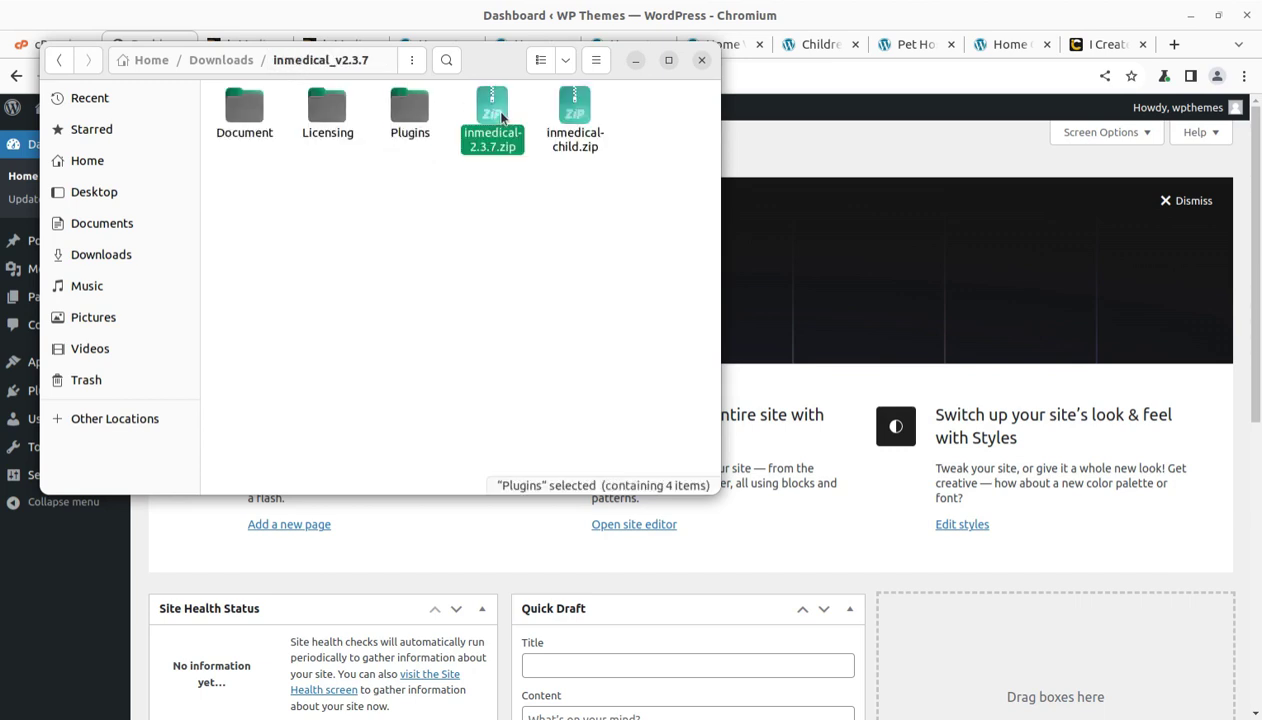
pyautogui.click(574, 112)
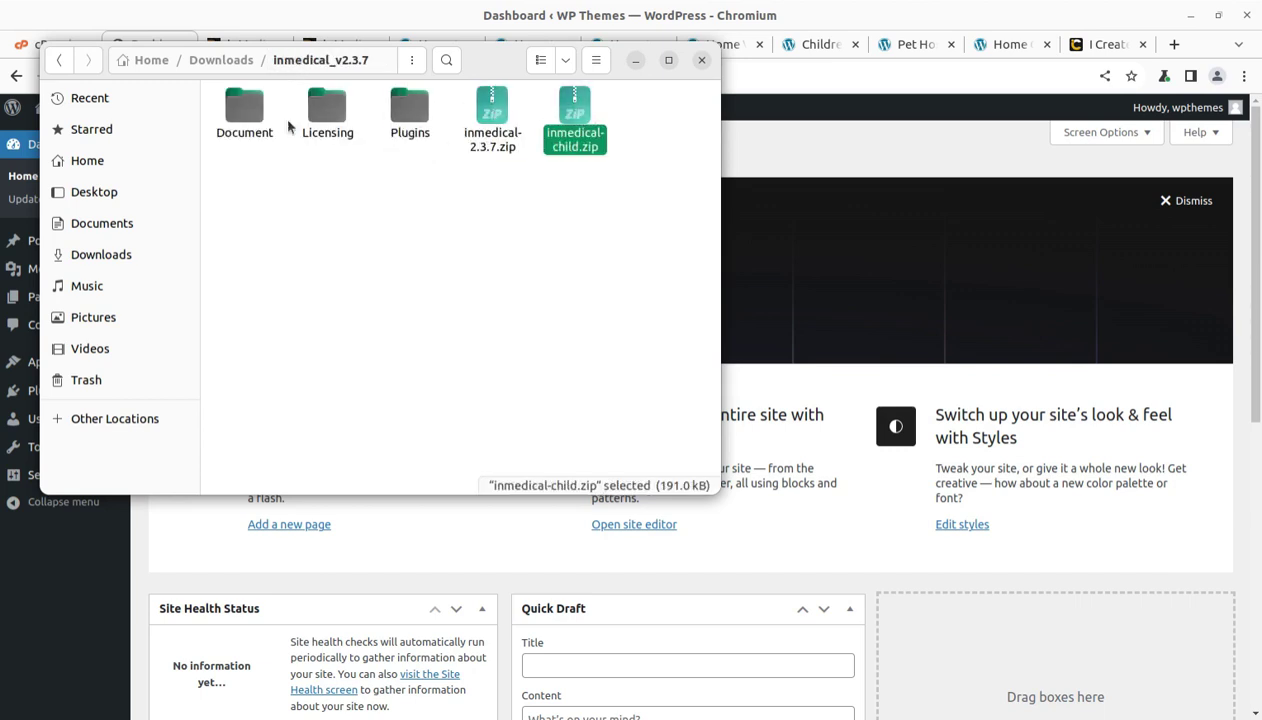
pyautogui.click(496, 116)
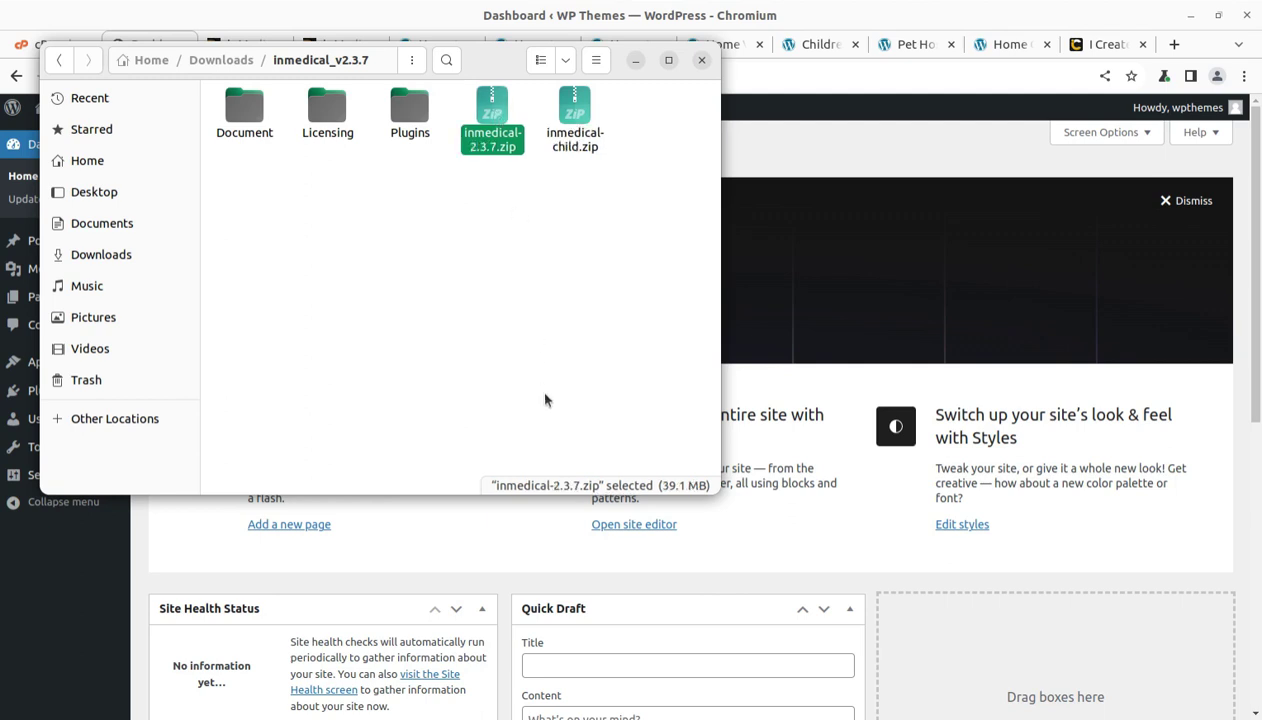
pyautogui.click(634, 61)
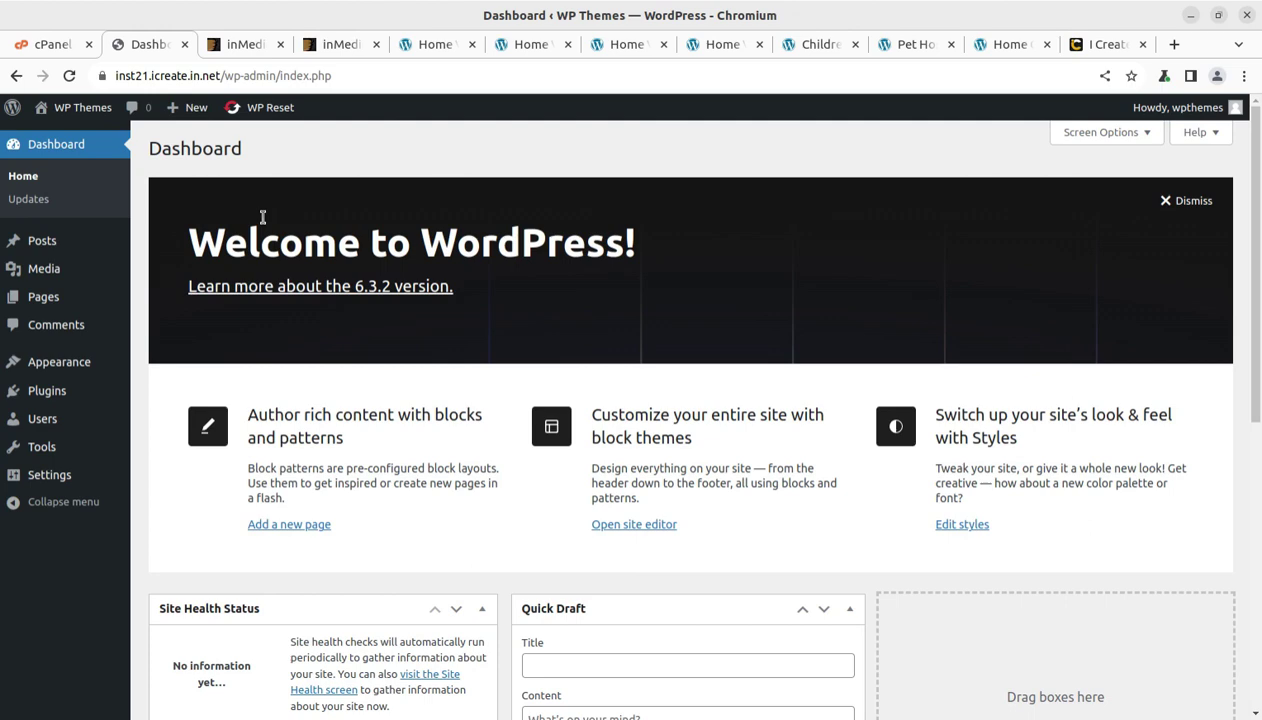
# Open the cPanel File Manager and go to the wp-content/themes folder of inst21.icreate.in.net
pyautogui.click(52, 45)
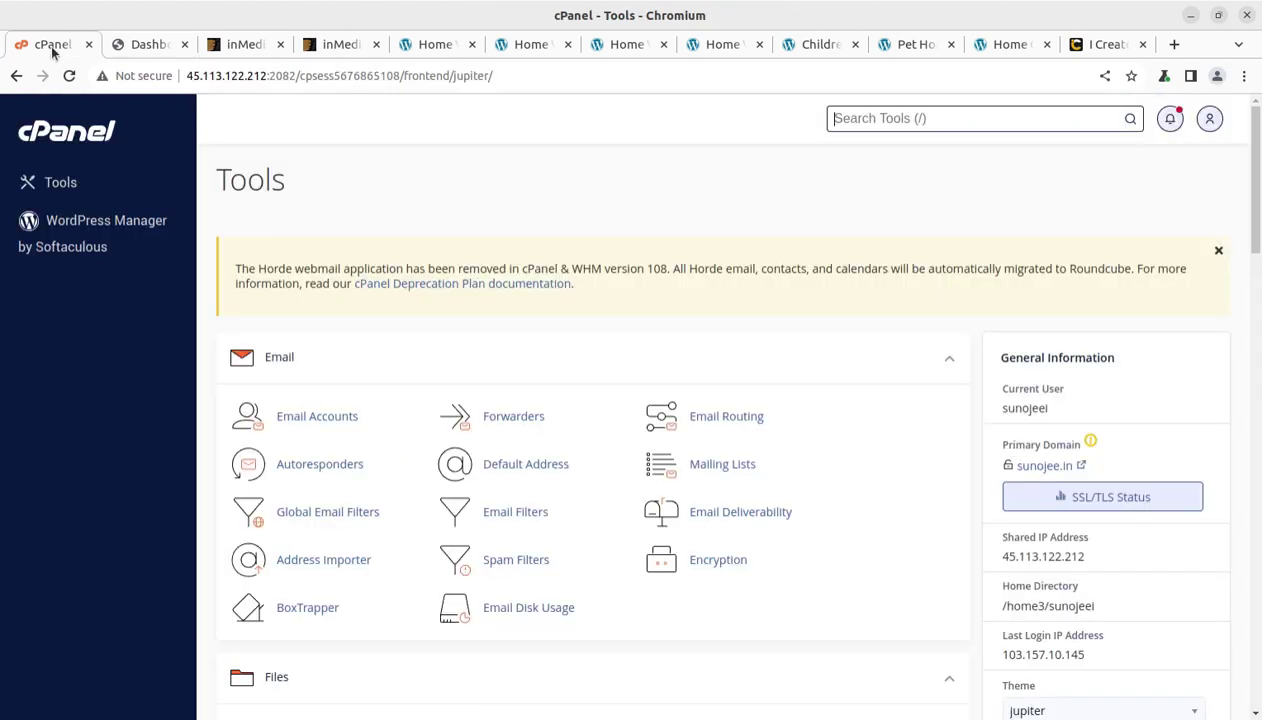
pyautogui.scroll(-3, 304, 543)
pyautogui.click(302, 542)
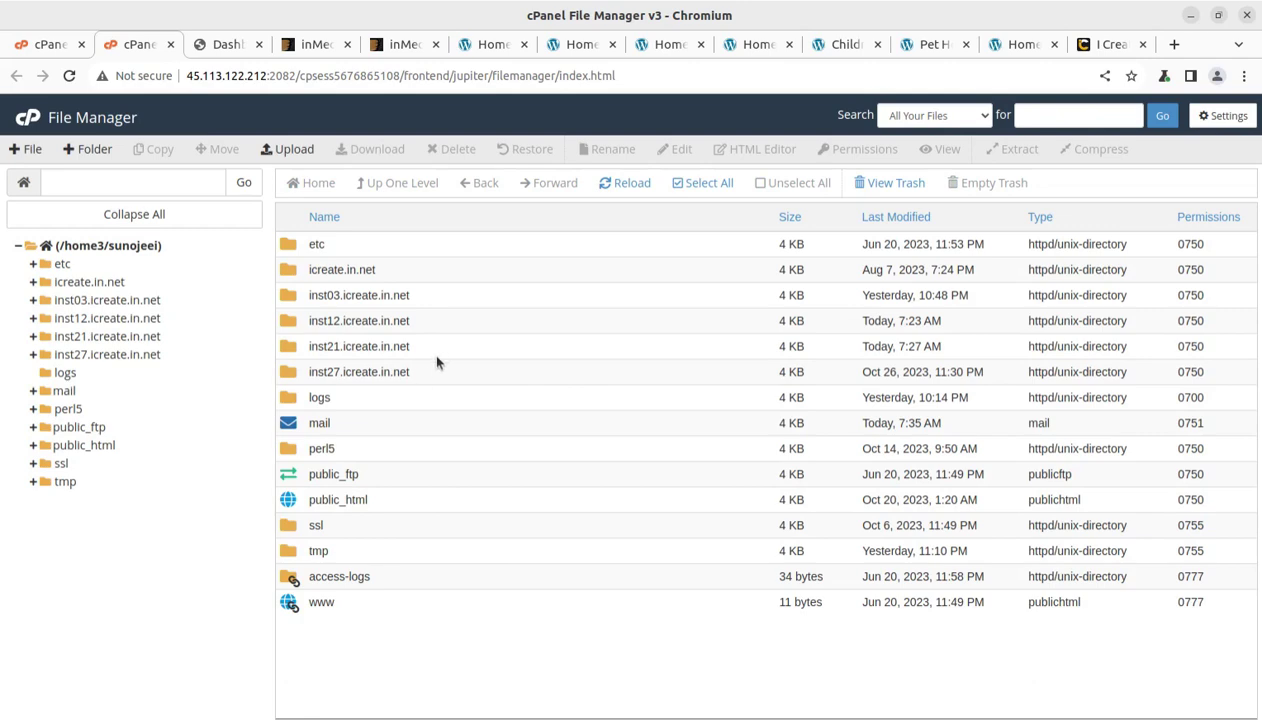
pyautogui.doubleClick(441, 346)
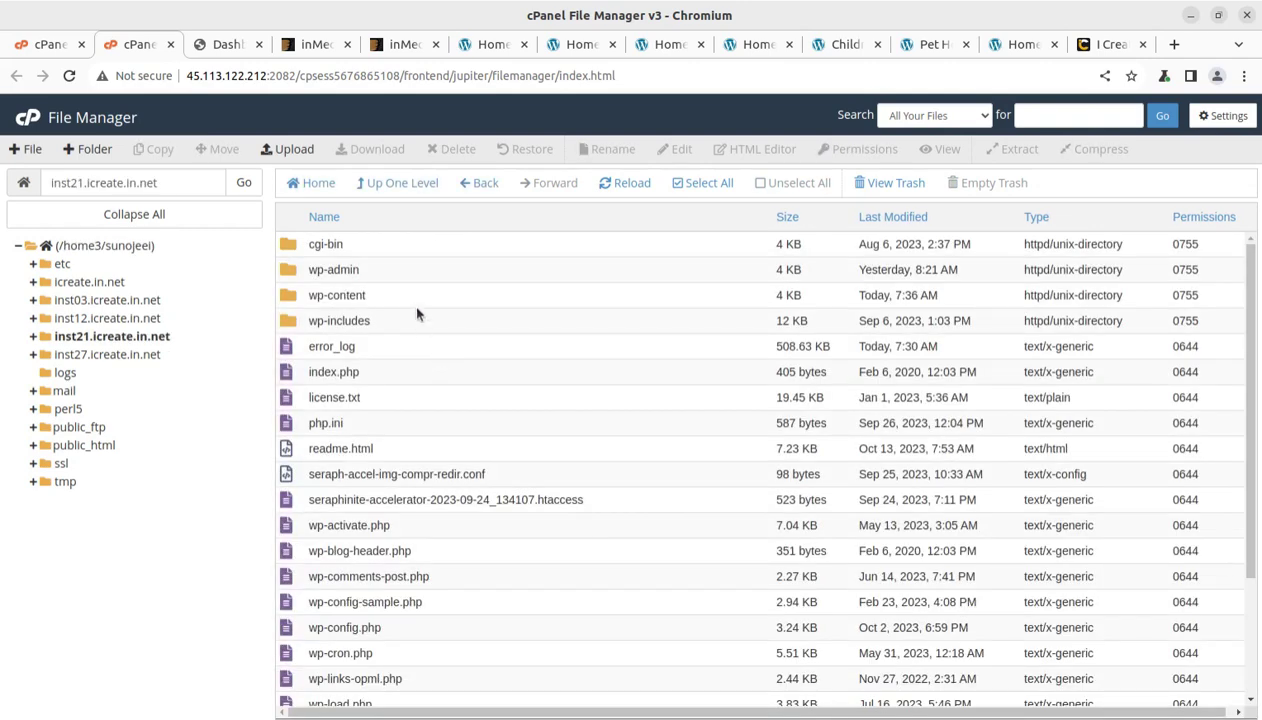
pyautogui.doubleClick(415, 298)
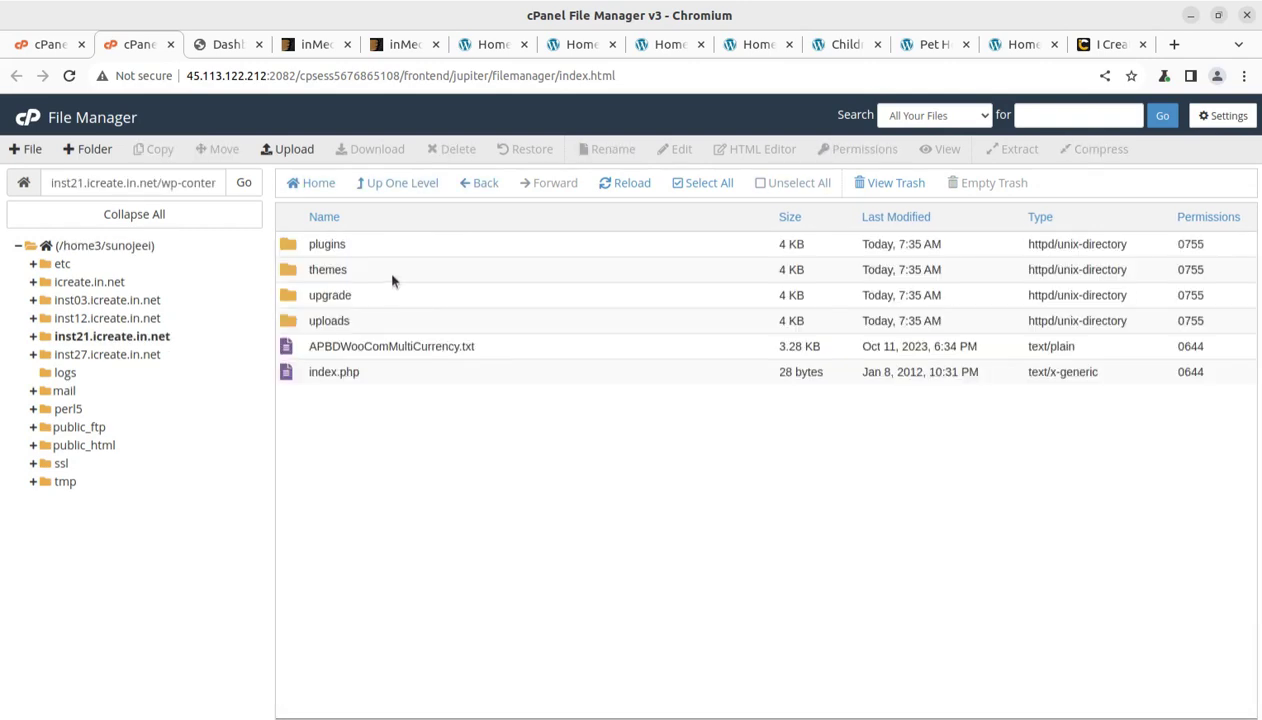
pyautogui.doubleClick(391, 275)
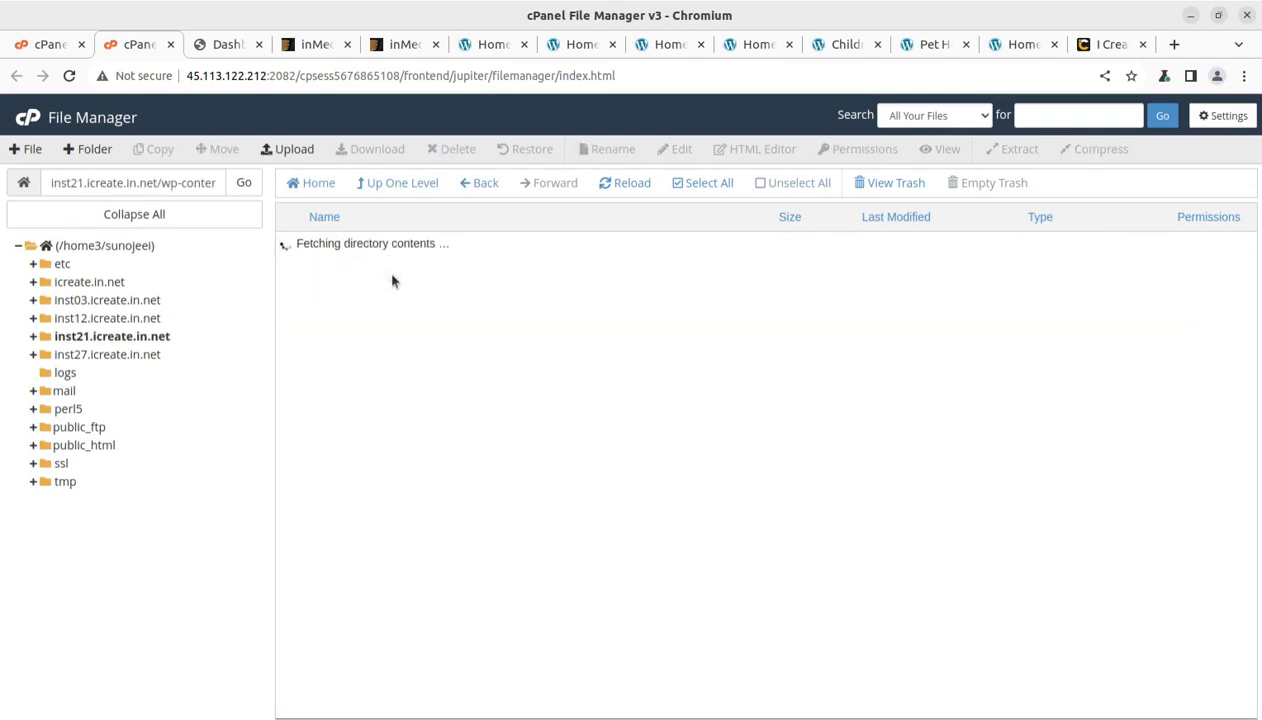
# Upload inmedical-2.3.7.zip from the inmedical_v2.3.7 download folder to the site's themes folder and return to that folder
pyautogui.click(296, 152)
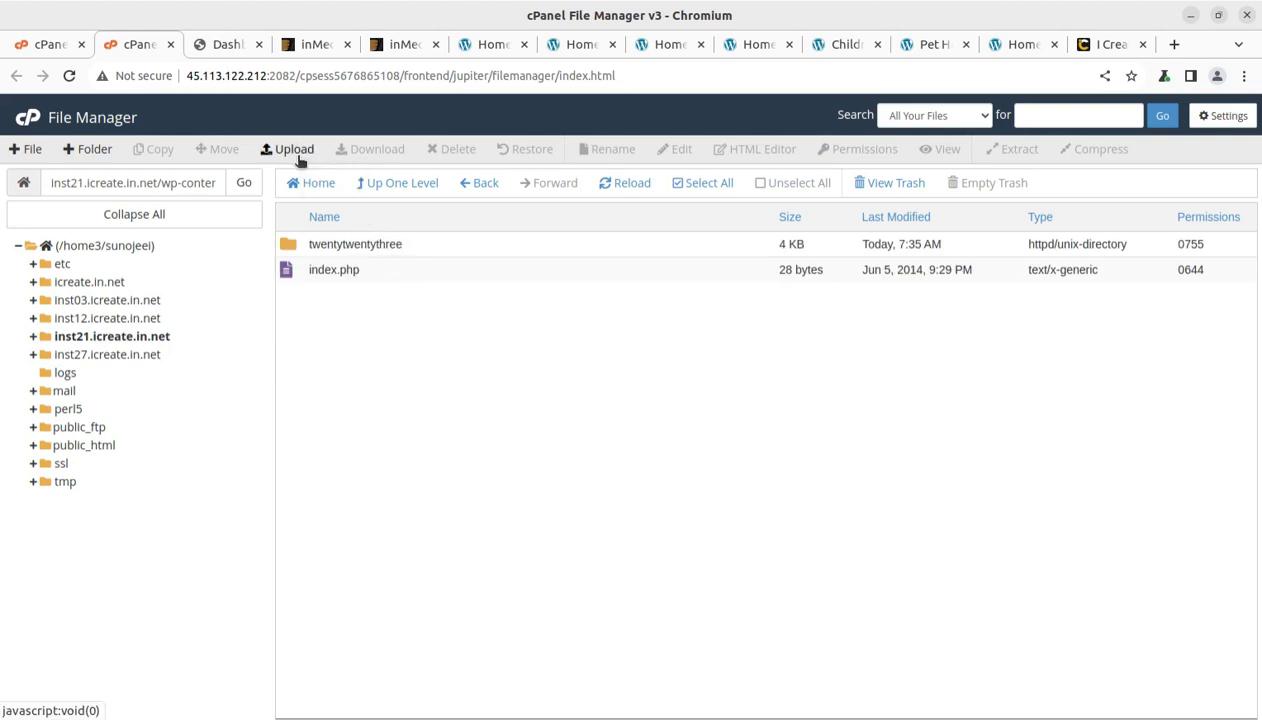
pyautogui.click(490, 240)
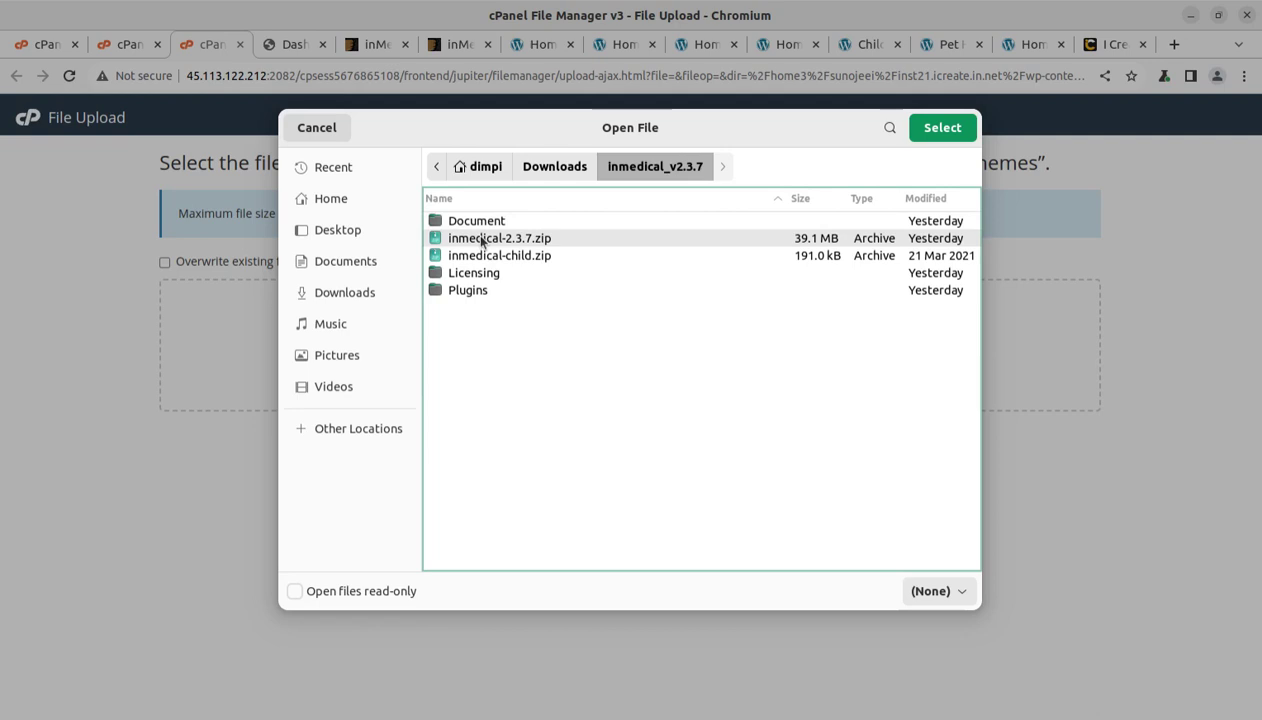
pyautogui.click(942, 127)
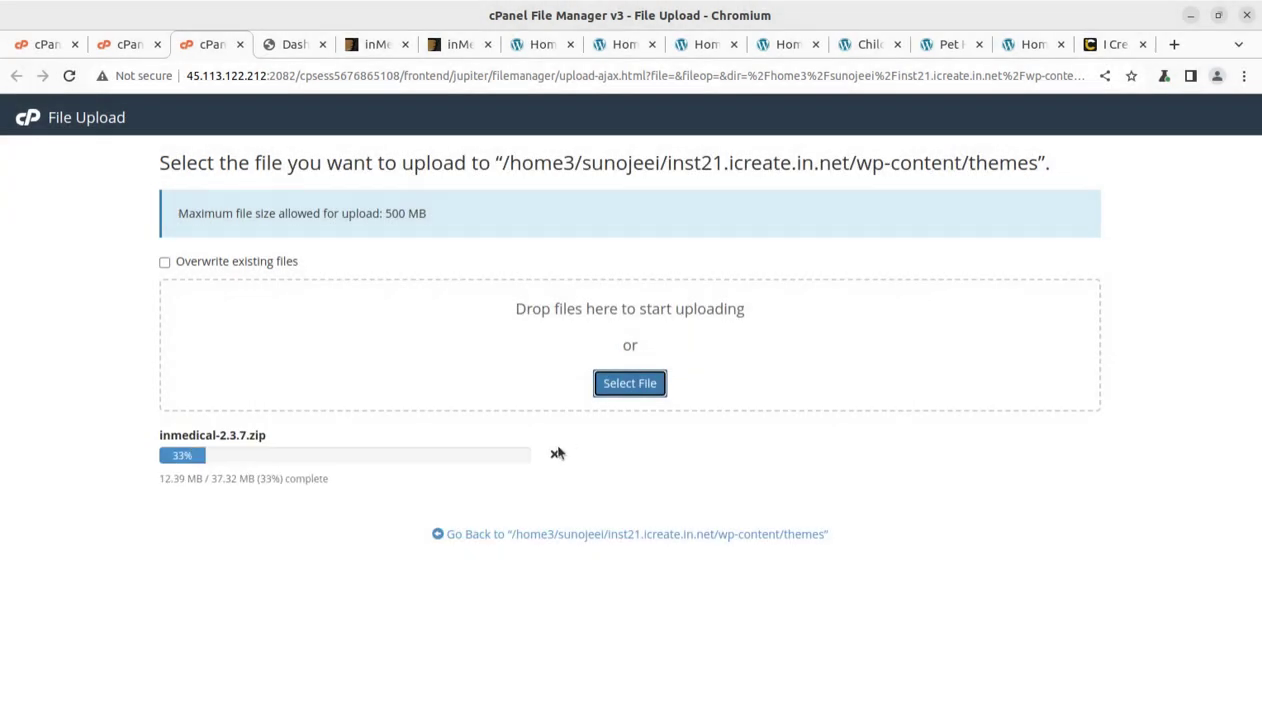
pyautogui.click(501, 535)
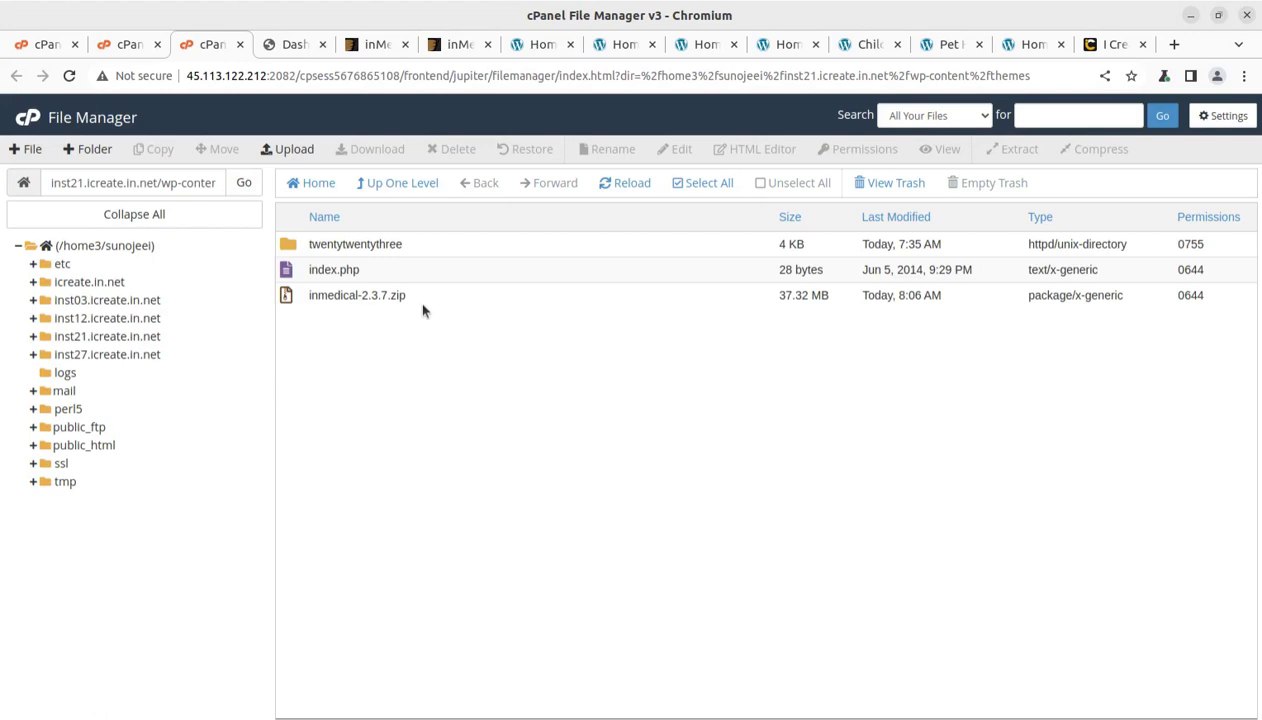
# Extract inmedical-2.3.7.zip in the themes folder and dismiss the extraction results
pyautogui.click(424, 303)
pyautogui.rightClick(424, 305)
pyautogui.click(486, 485)
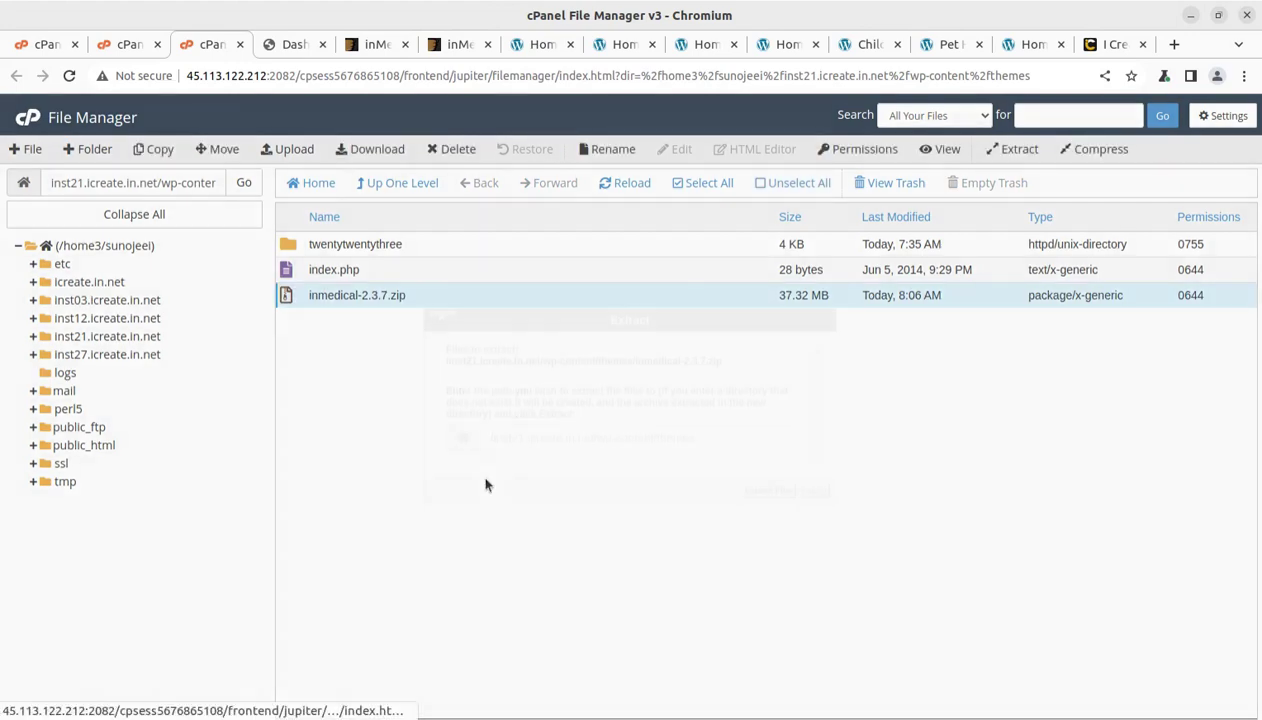
pyautogui.click(760, 491)
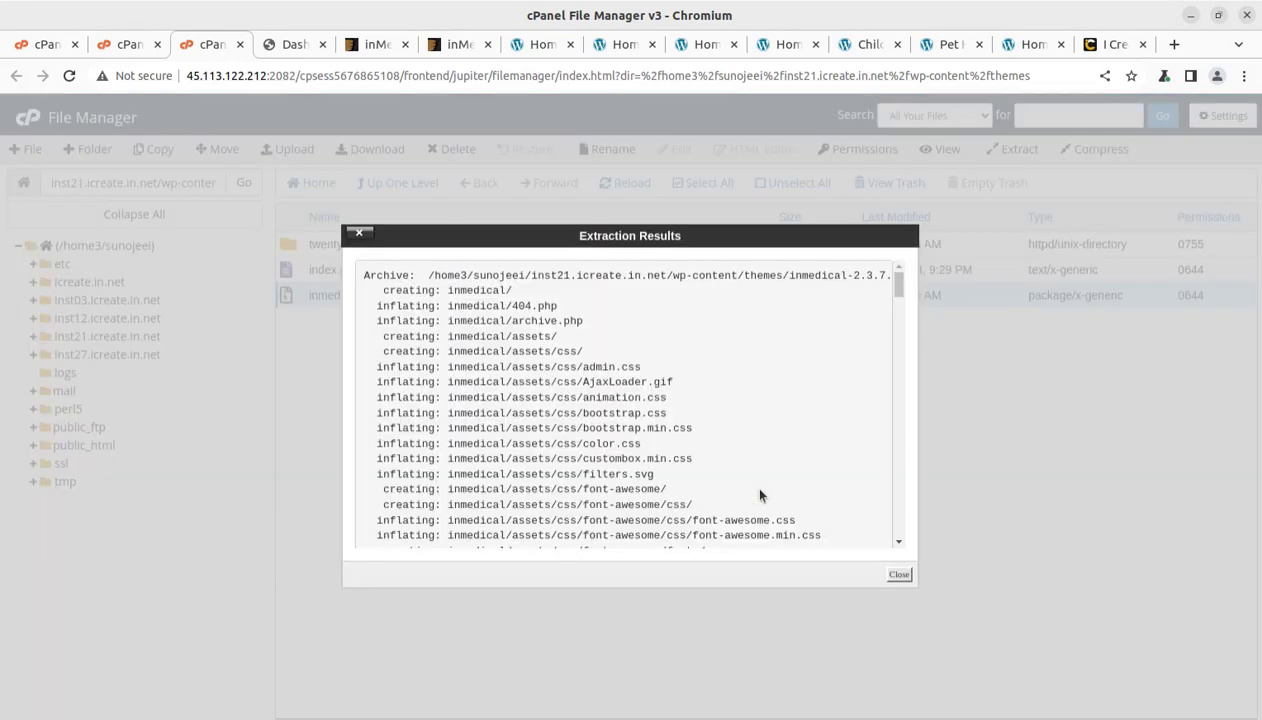
pyautogui.click(899, 574)
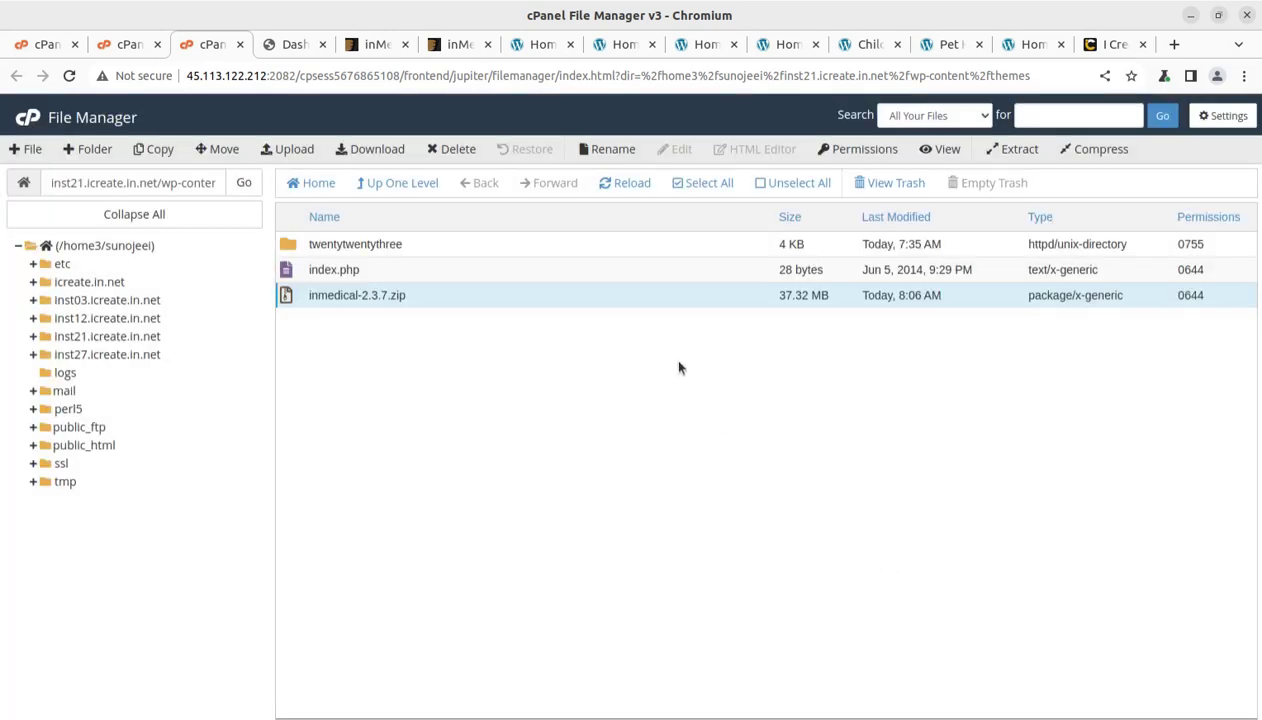
# Reload the themes folder listing and delete the inmedical-2.3.7.zip archive
pyautogui.click(637, 186)
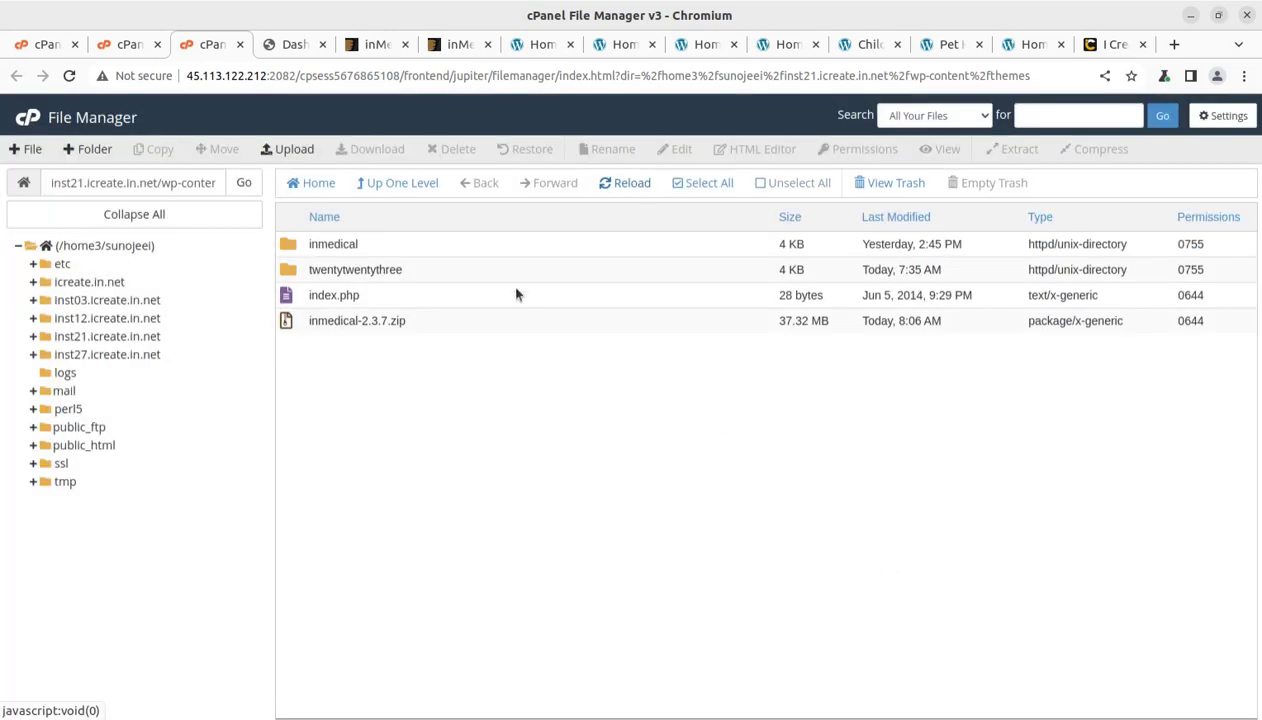
pyautogui.click(428, 321)
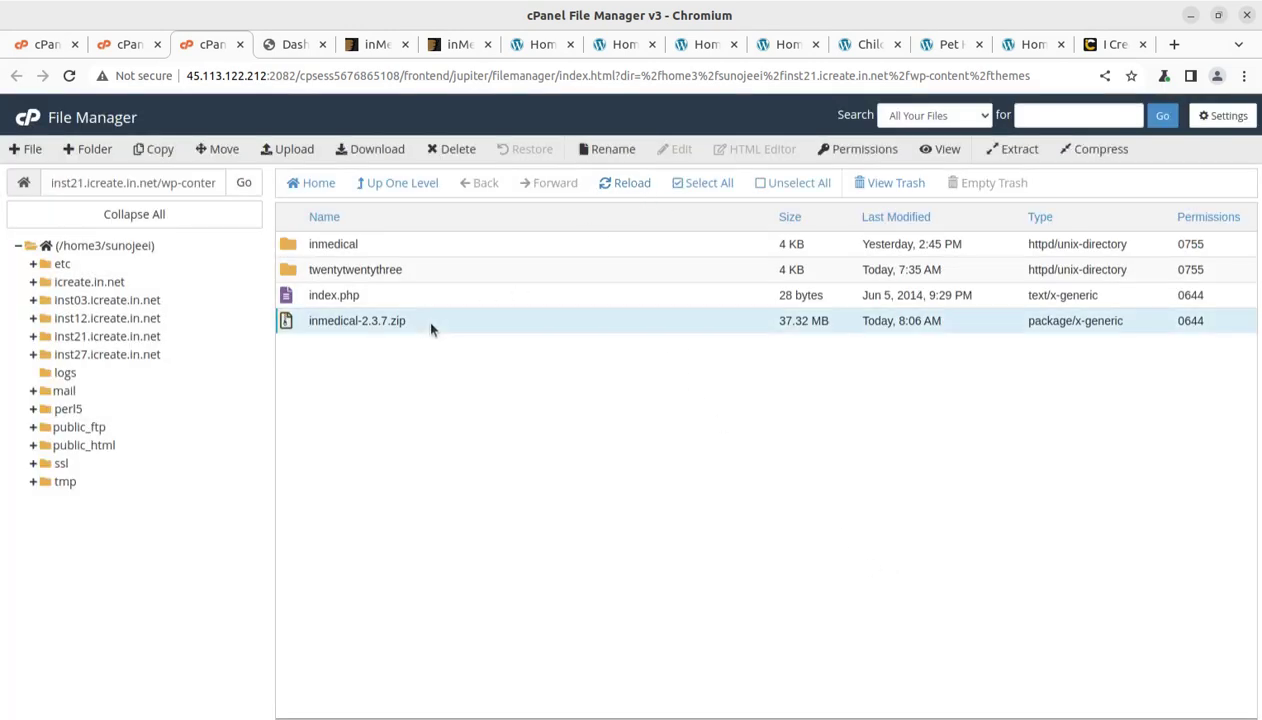
pyautogui.click(456, 151)
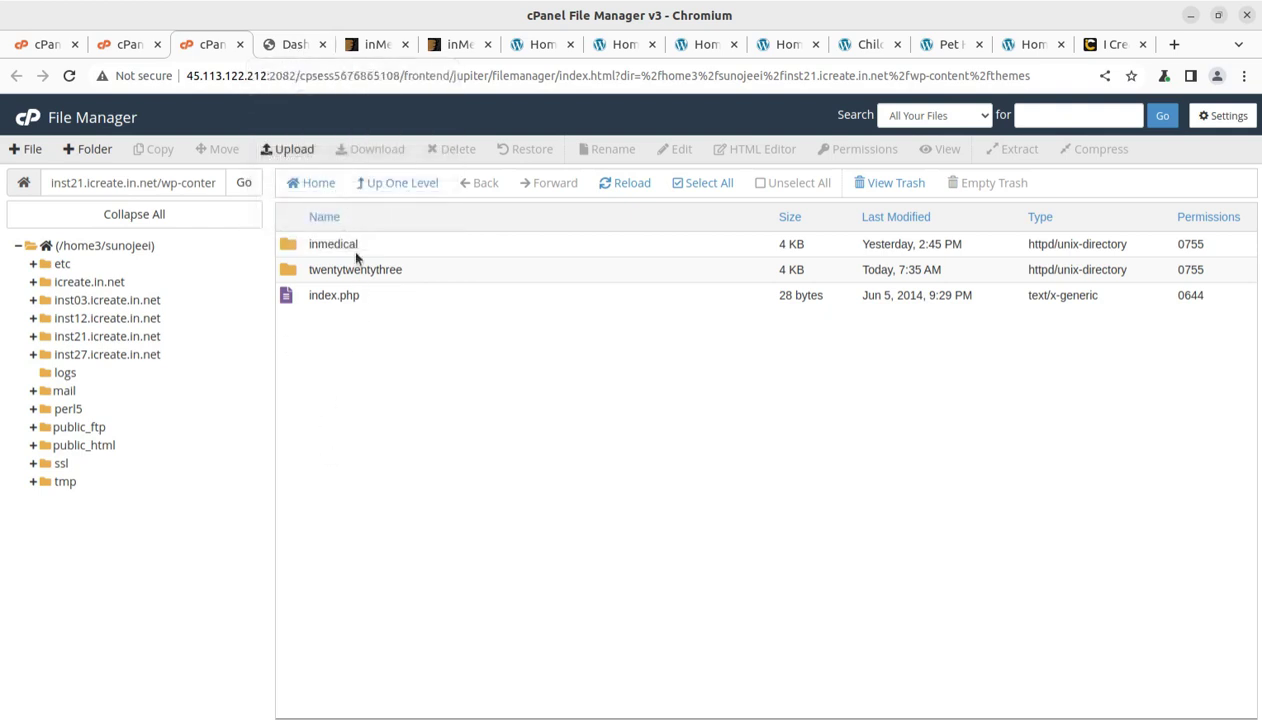
# View the InMedical theme's details among the installed WordPress themes, highlighting its name and version
pyautogui.click(290, 45)
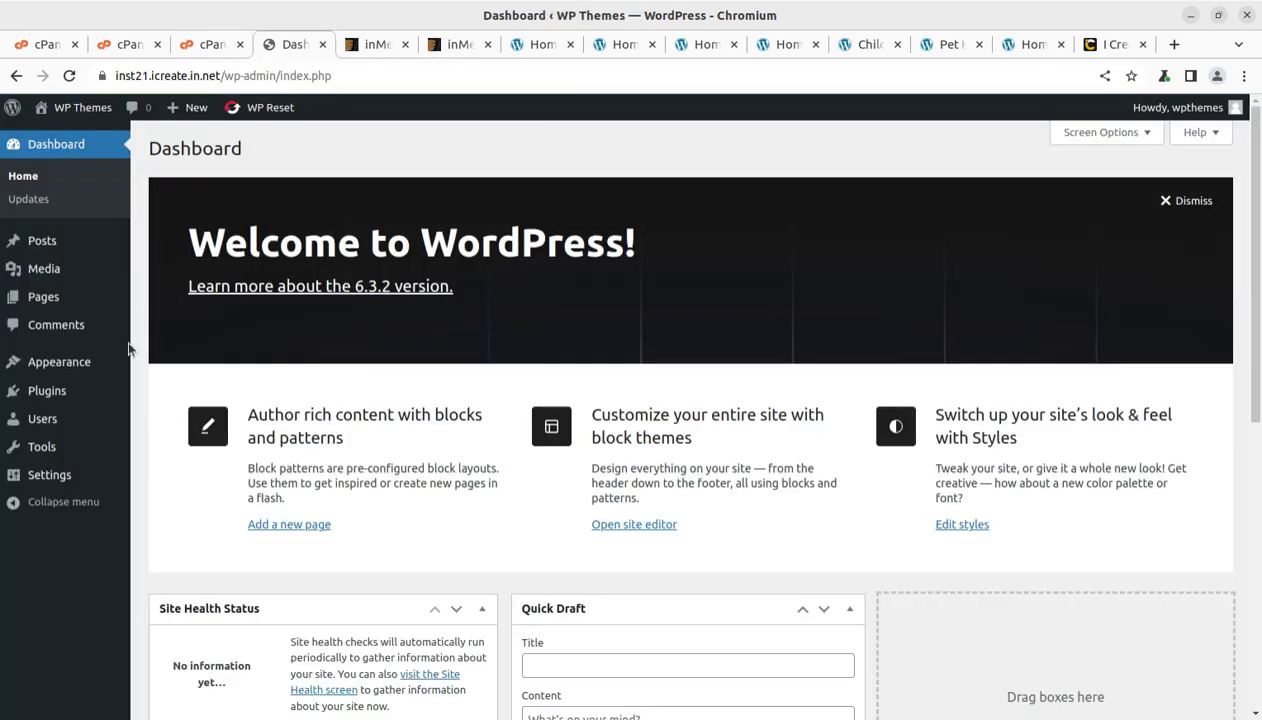
pyautogui.moveTo(68, 368)
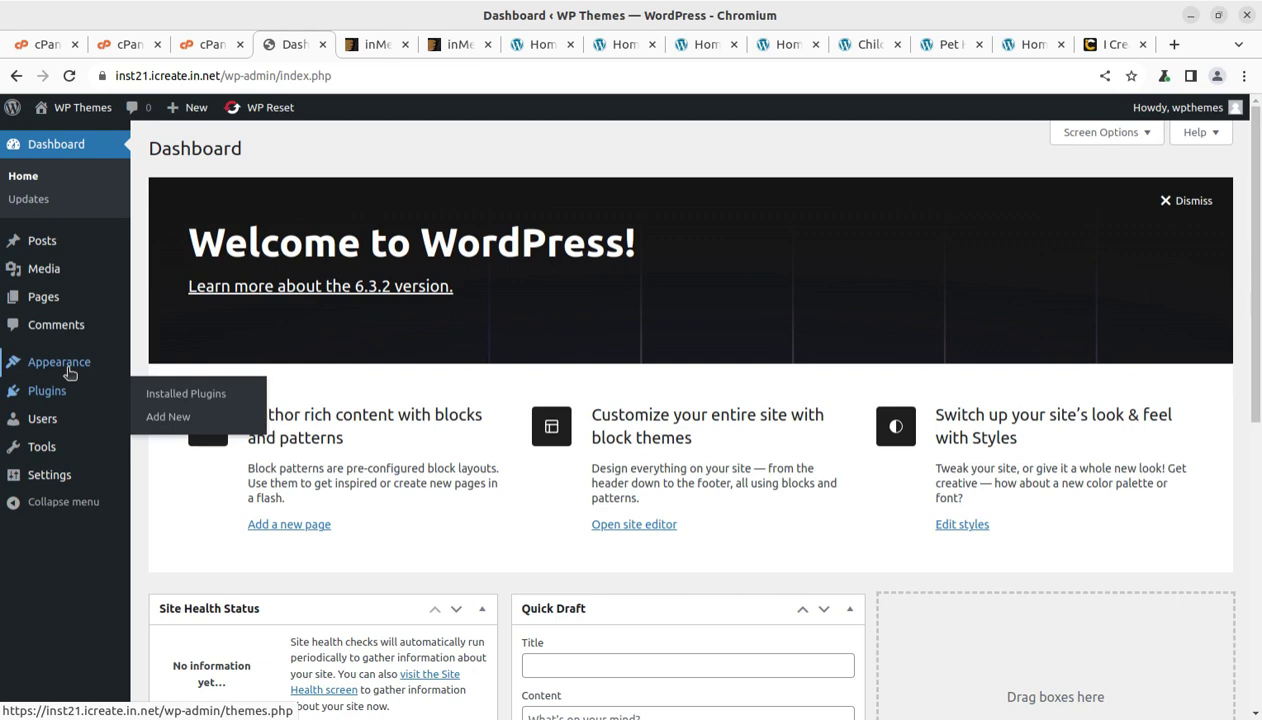
pyautogui.click(166, 367)
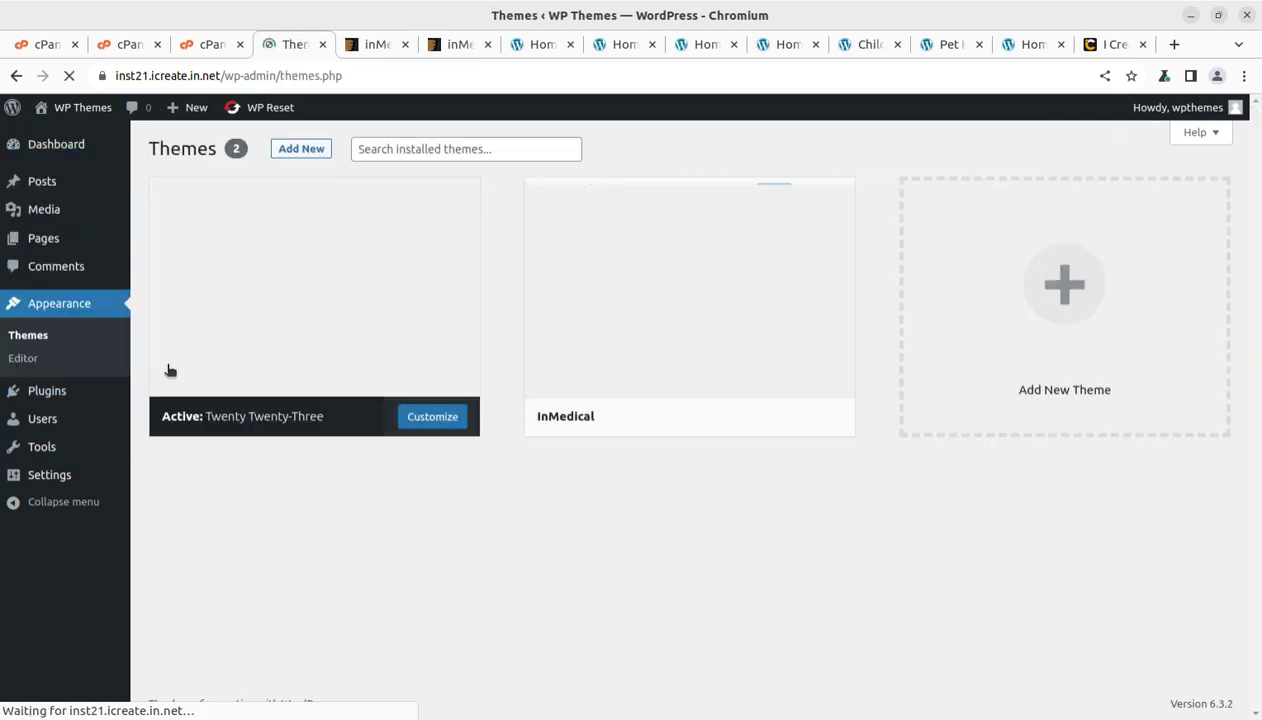
pyautogui.moveTo(623, 273)
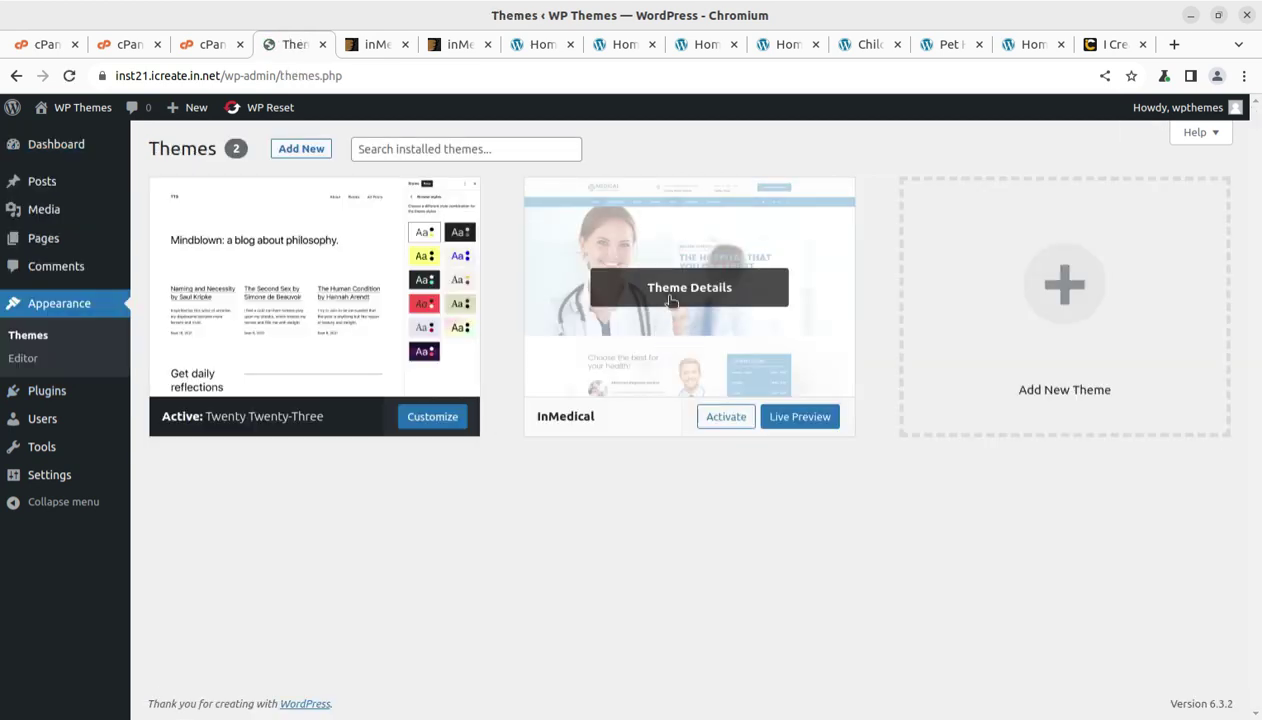
pyautogui.click(660, 290)
pyautogui.moveTo(771, 240); pyautogui.dragTo(940, 248)
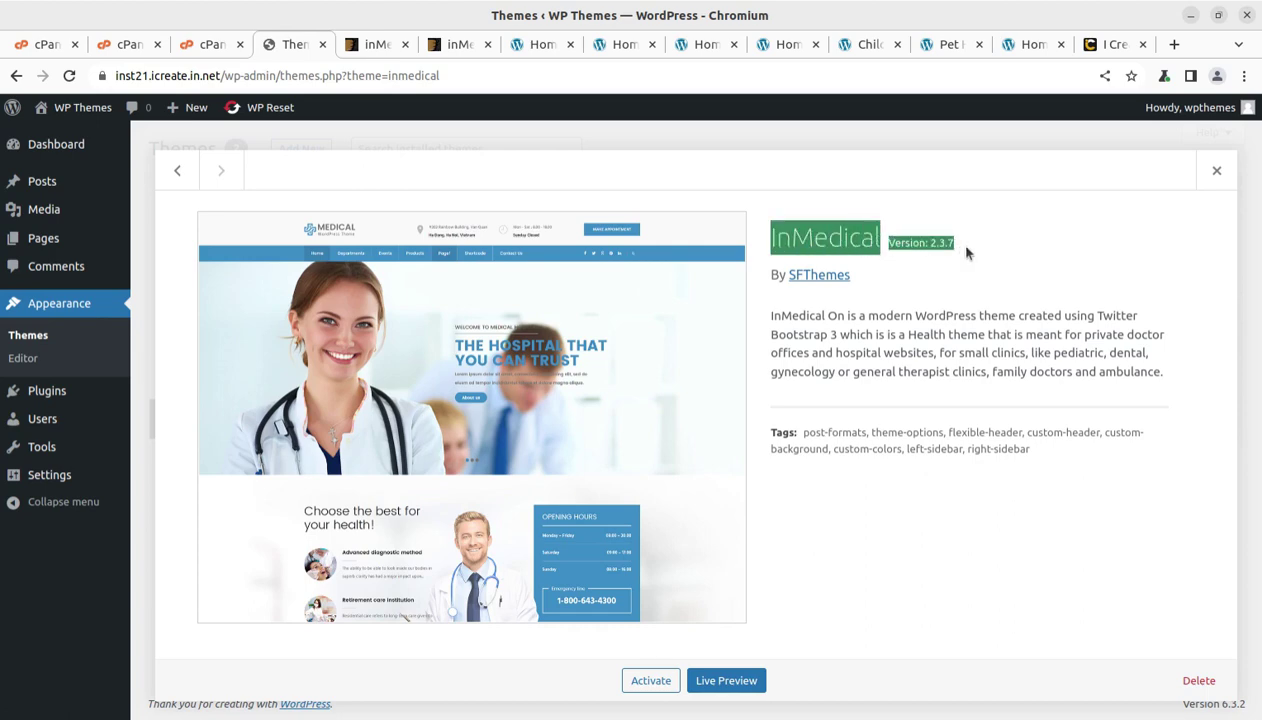
# Return to inMedical's ThemeForest item page, highlight the Regular License price and clear the selection
pyautogui.click(375, 48)
pyautogui.scroll(1, 280, 365)
pyautogui.scroll(5, 280, 375)
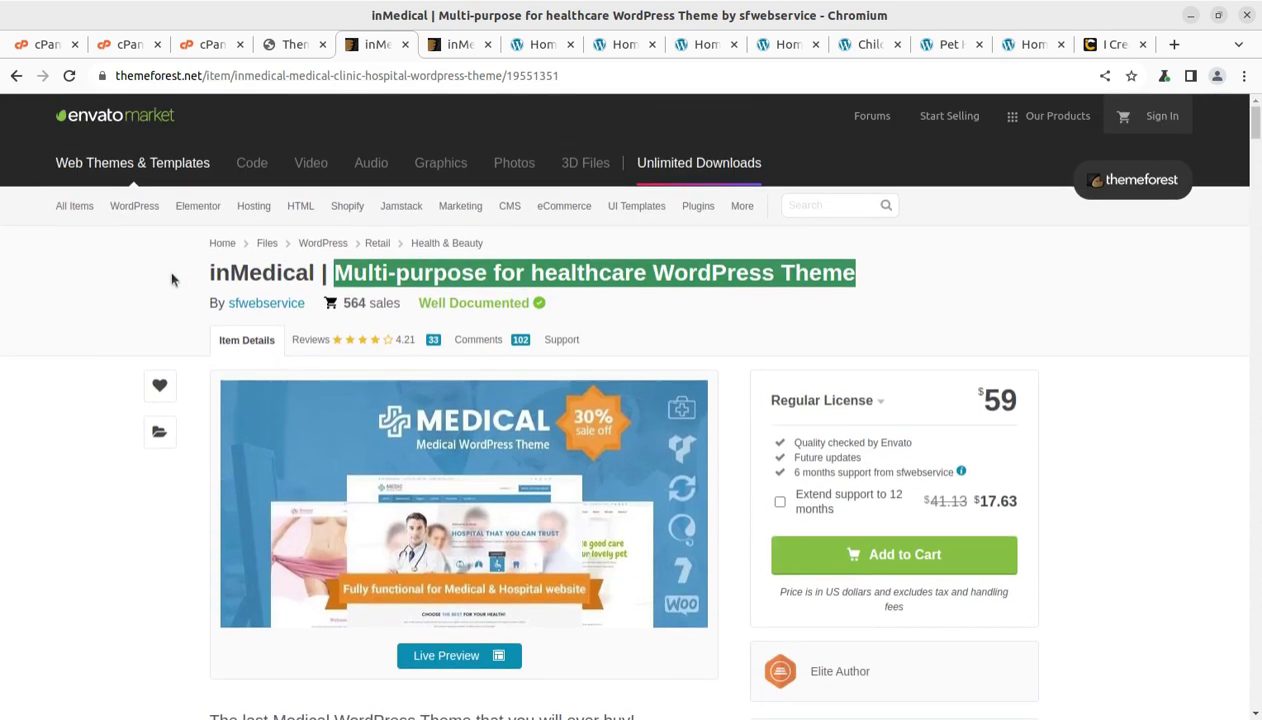
pyautogui.moveTo(1050, 395); pyautogui.dragTo(950, 347)
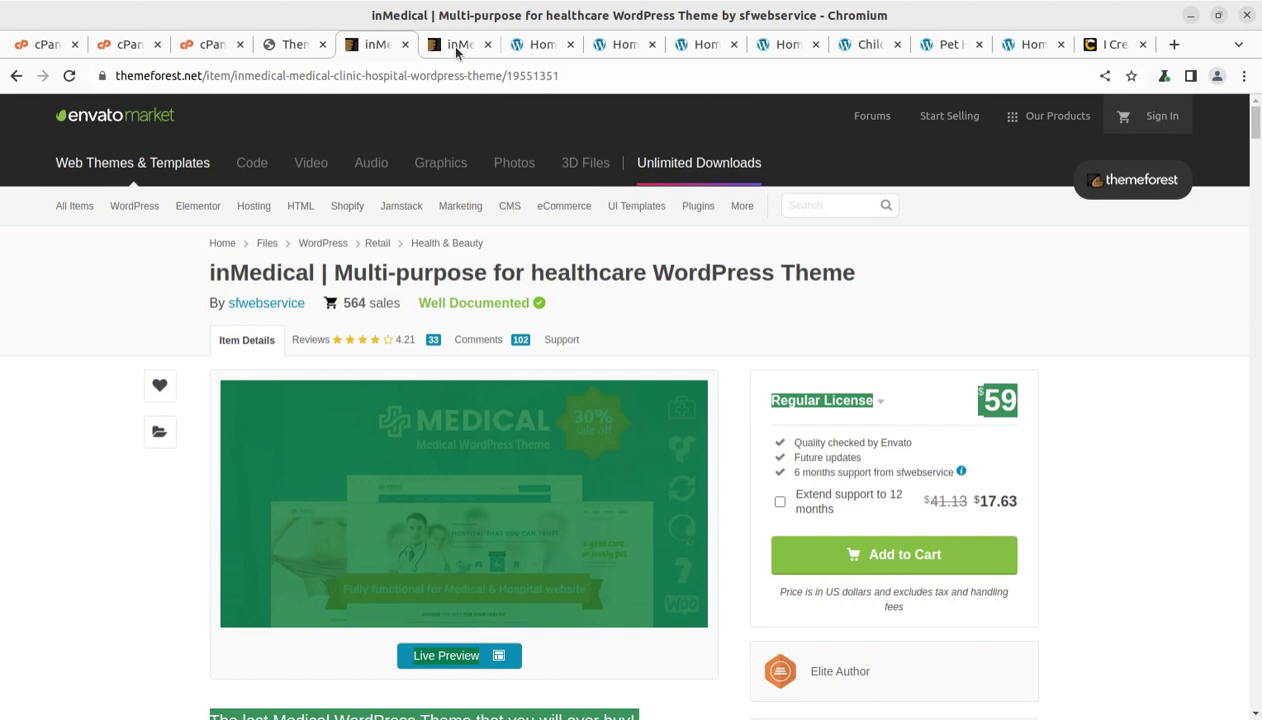
pyautogui.moveTo(456, 52)
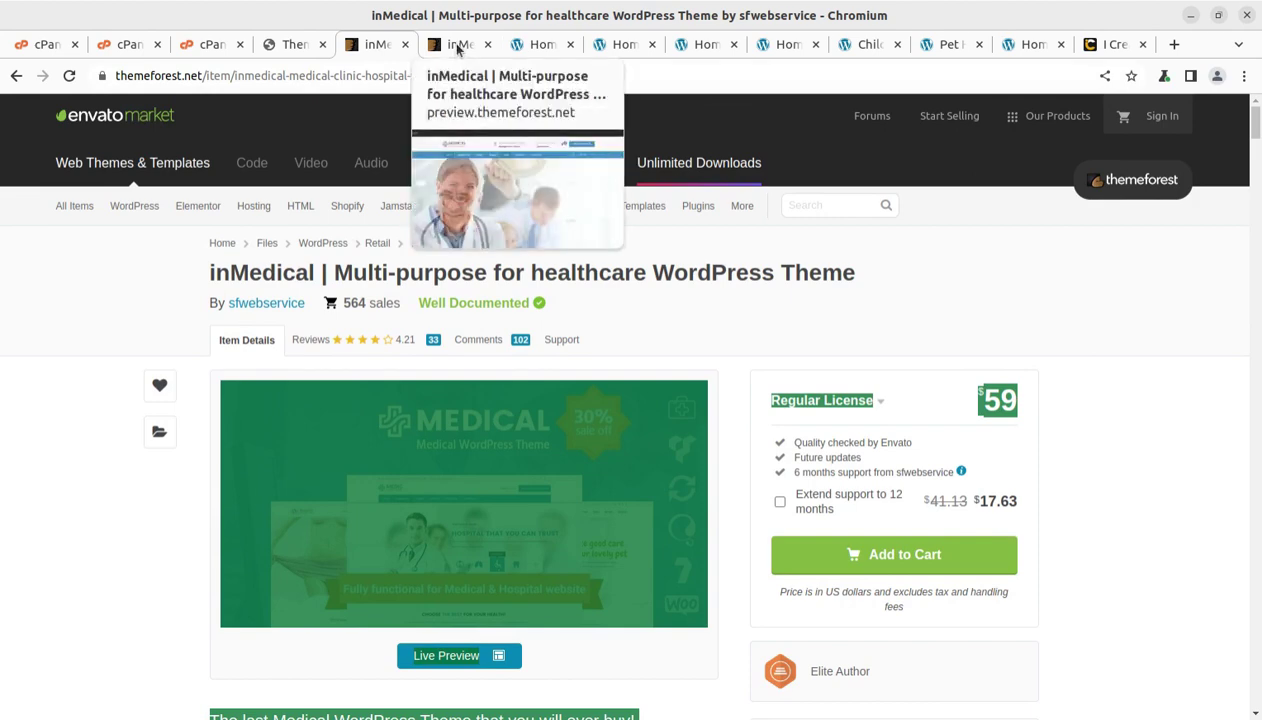
pyautogui.click(124, 412)
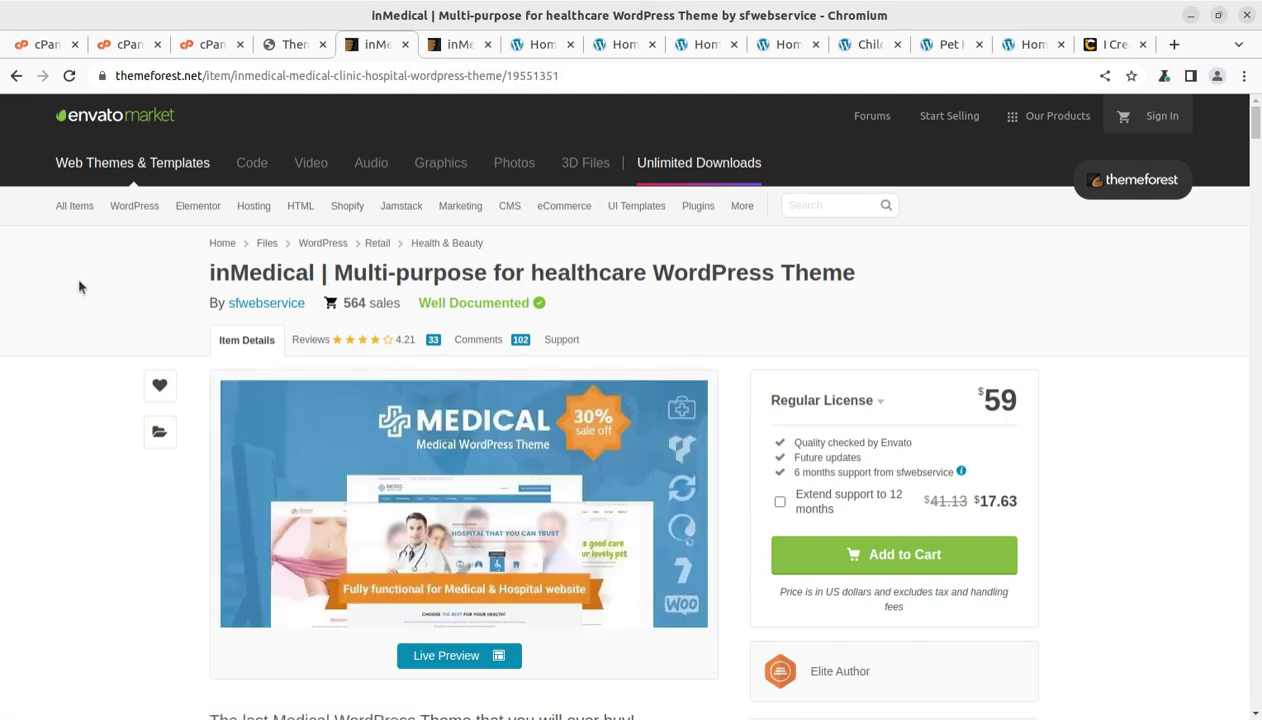
# Check the i-Create home page and activate the InMedical theme on the WP Themes site
pyautogui.click(1110, 45)
pyautogui.scroll(5, 595, 284)
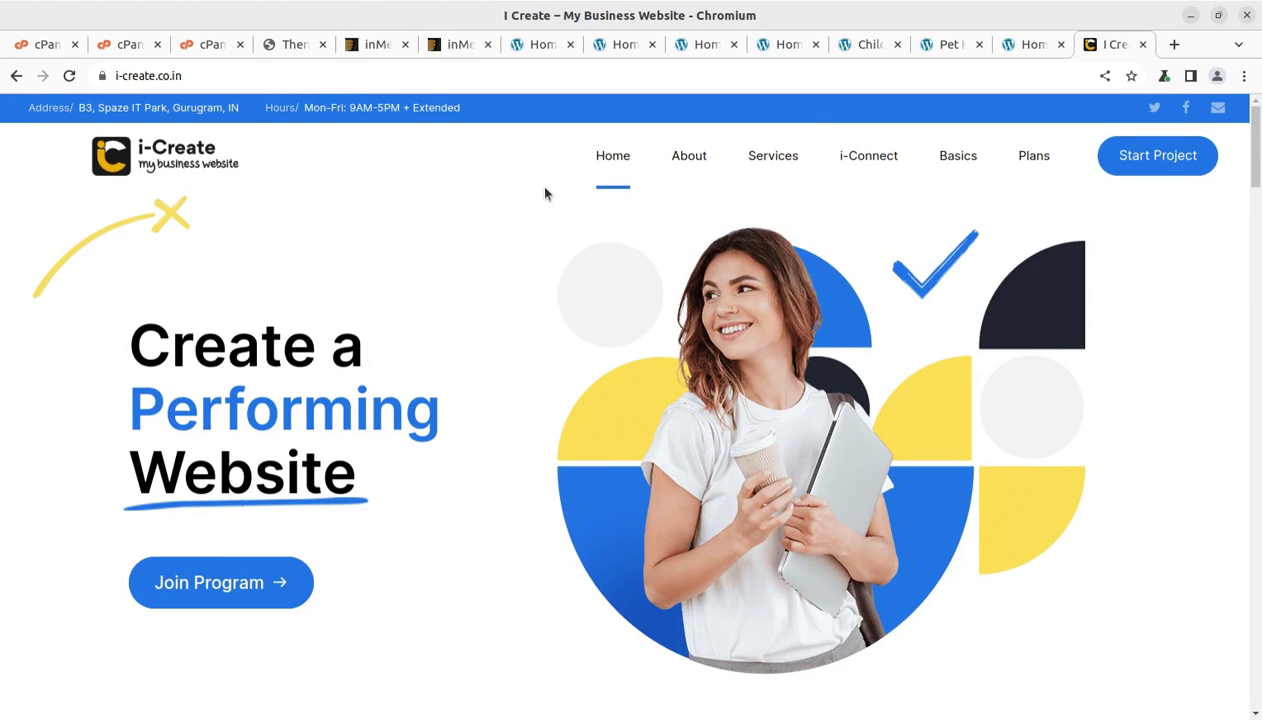
pyautogui.click(299, 50)
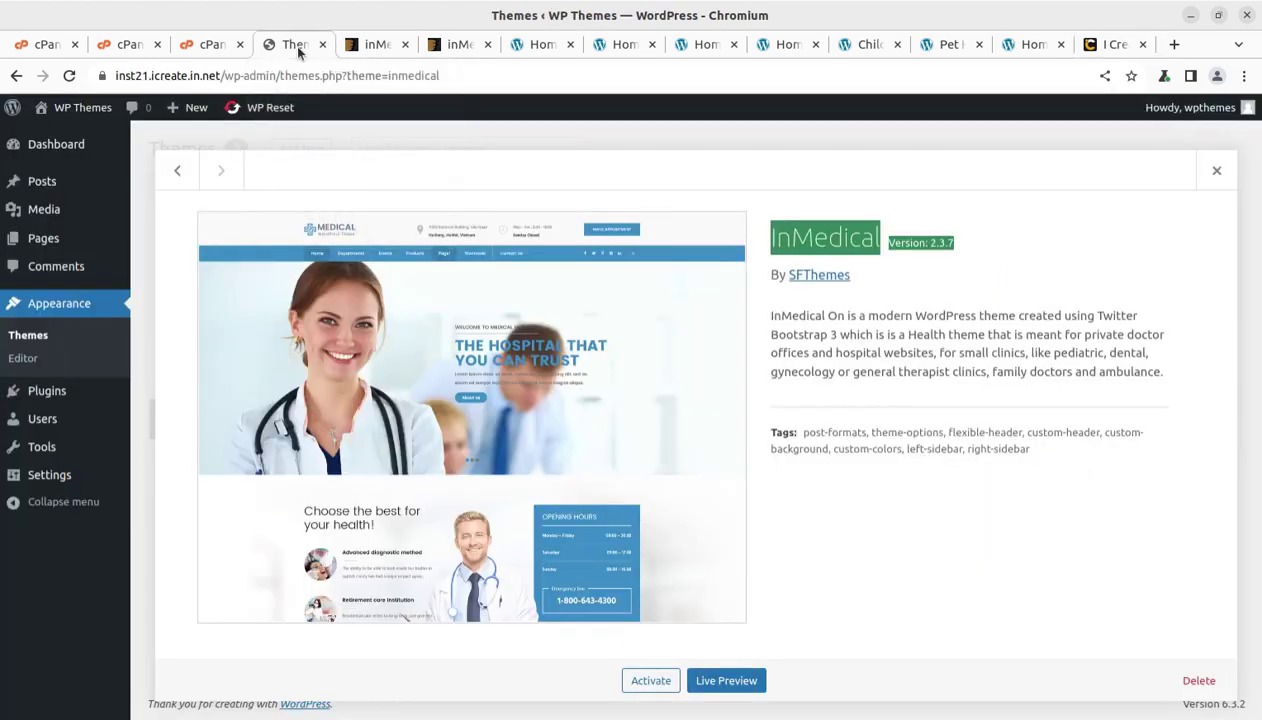
pyautogui.click(653, 688)
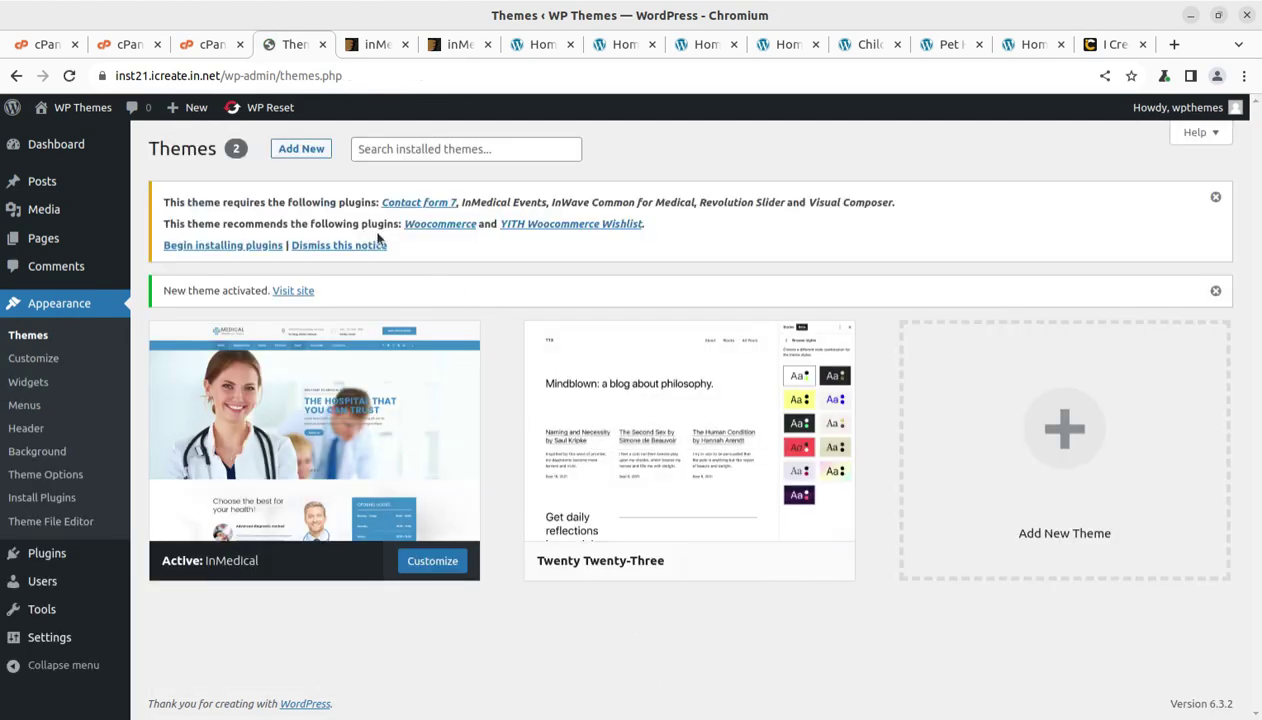
# Install all the plugins required and recommended by InMedical in bulk and review the installation results
pyautogui.click(223, 247)
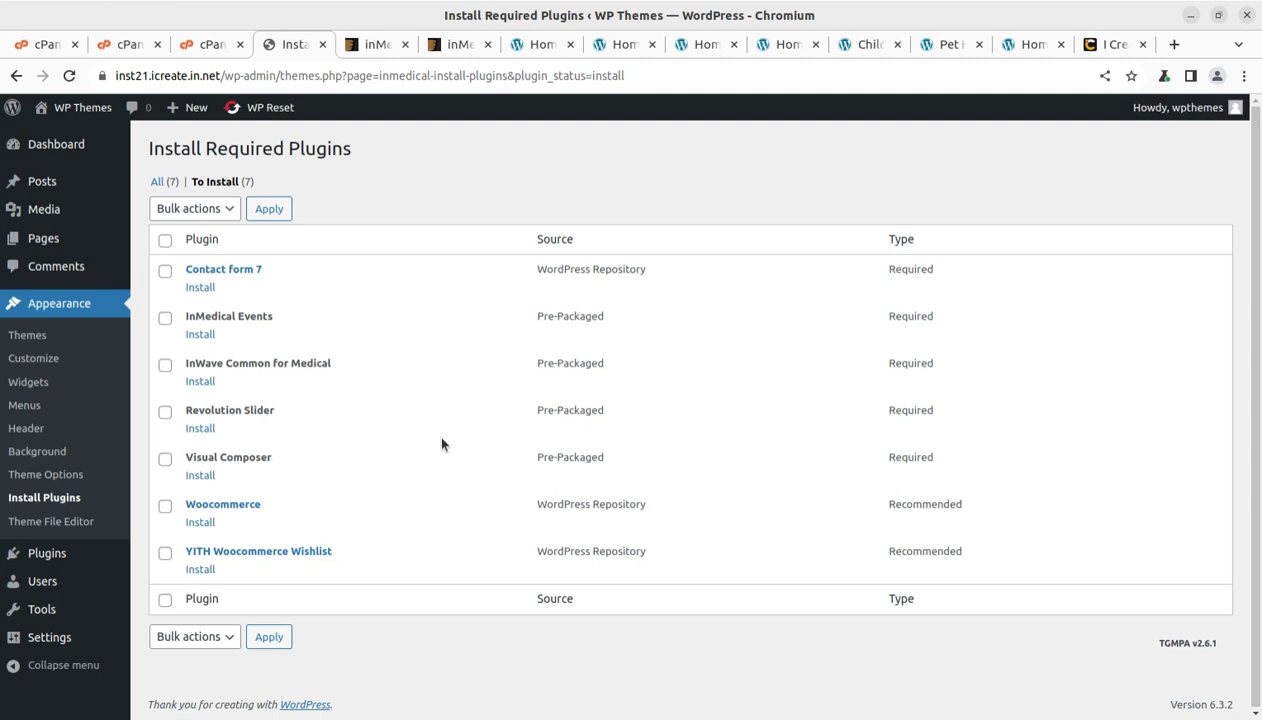
pyautogui.click(165, 240)
pyautogui.click(212, 208)
pyautogui.click(172, 243)
pyautogui.click(269, 208)
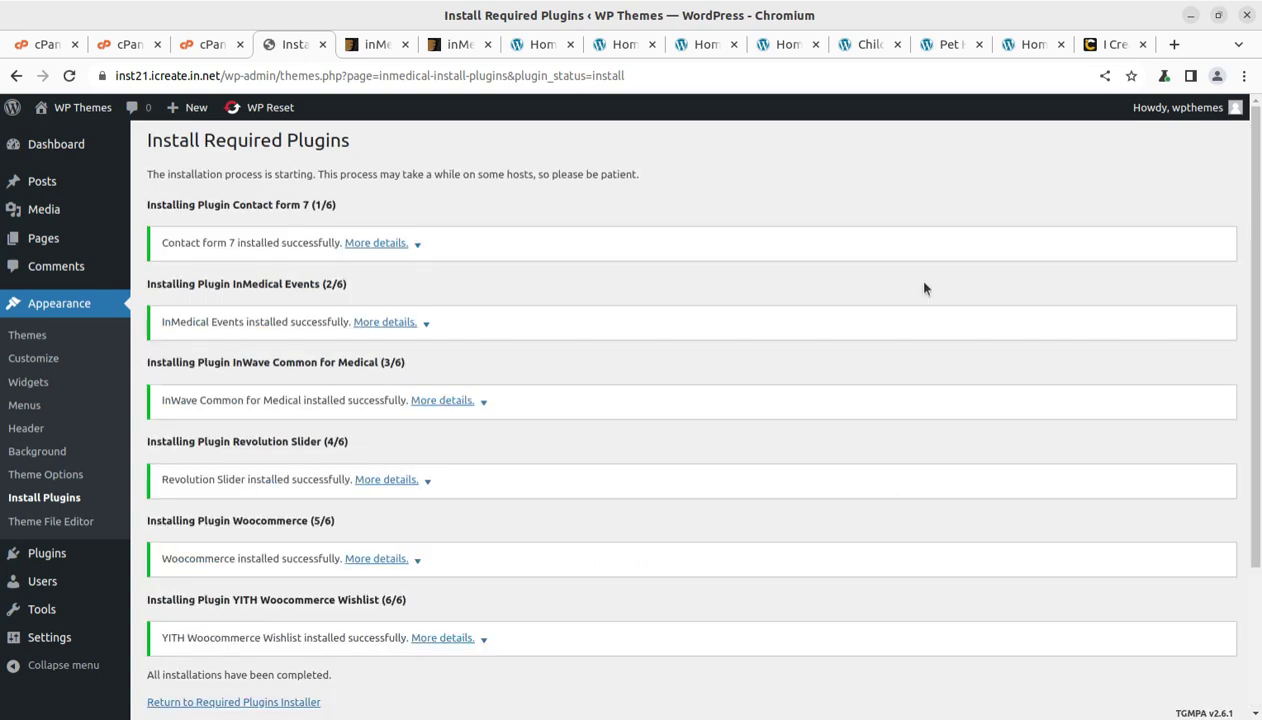
pyautogui.scroll(-2, 598, 370)
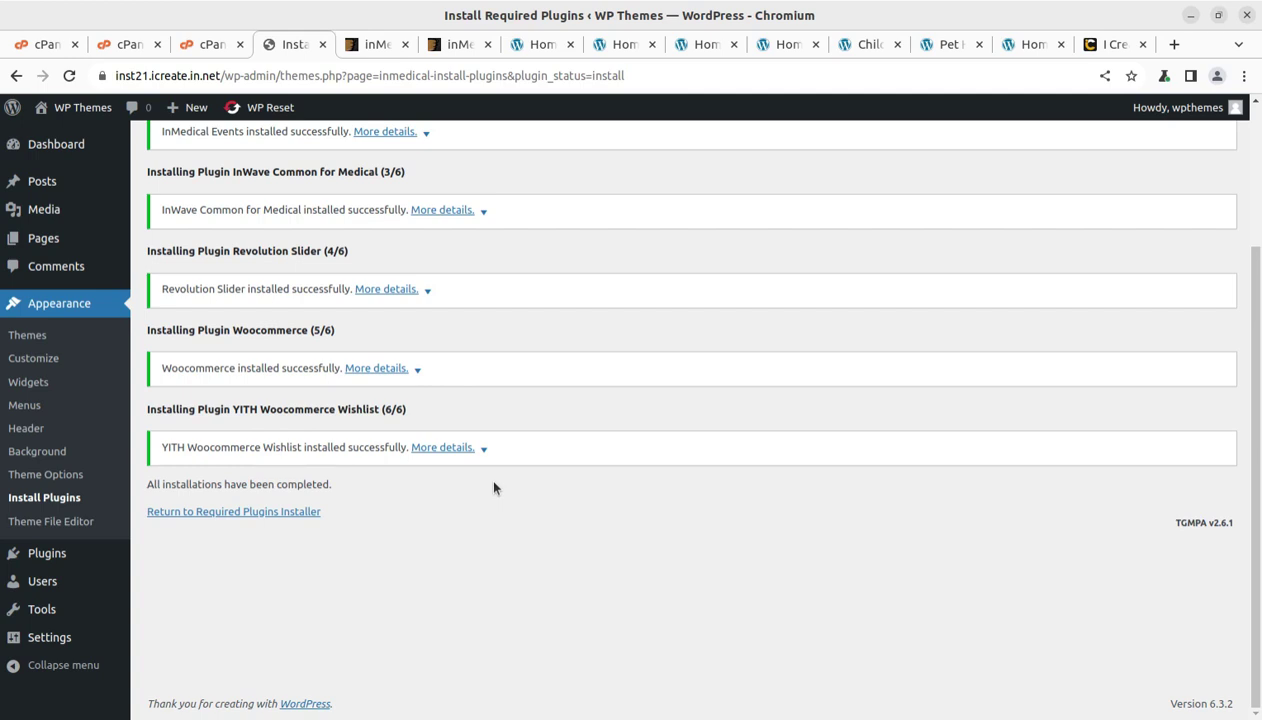
pyautogui.scroll(2, 340, 452)
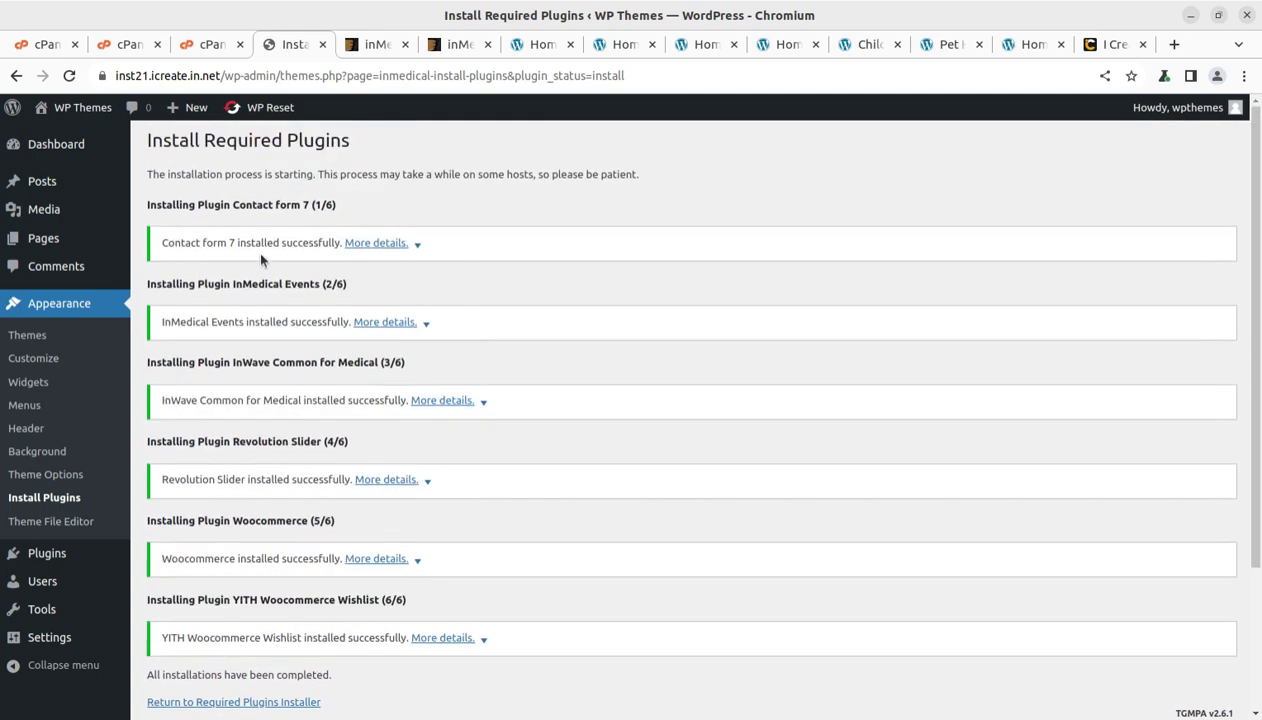
pyautogui.scroll(-1, 255, 300)
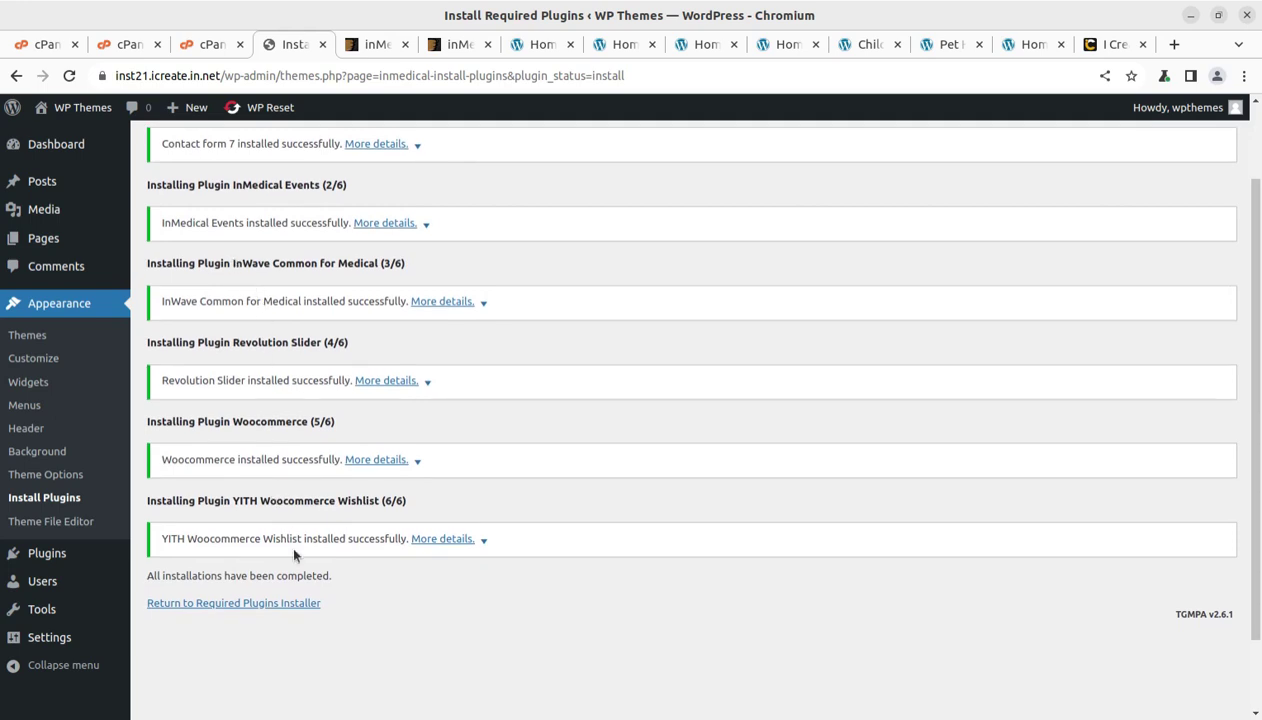
# Return to the required plugins list and activate all the installed plugins in bulk
pyautogui.click(284, 608)
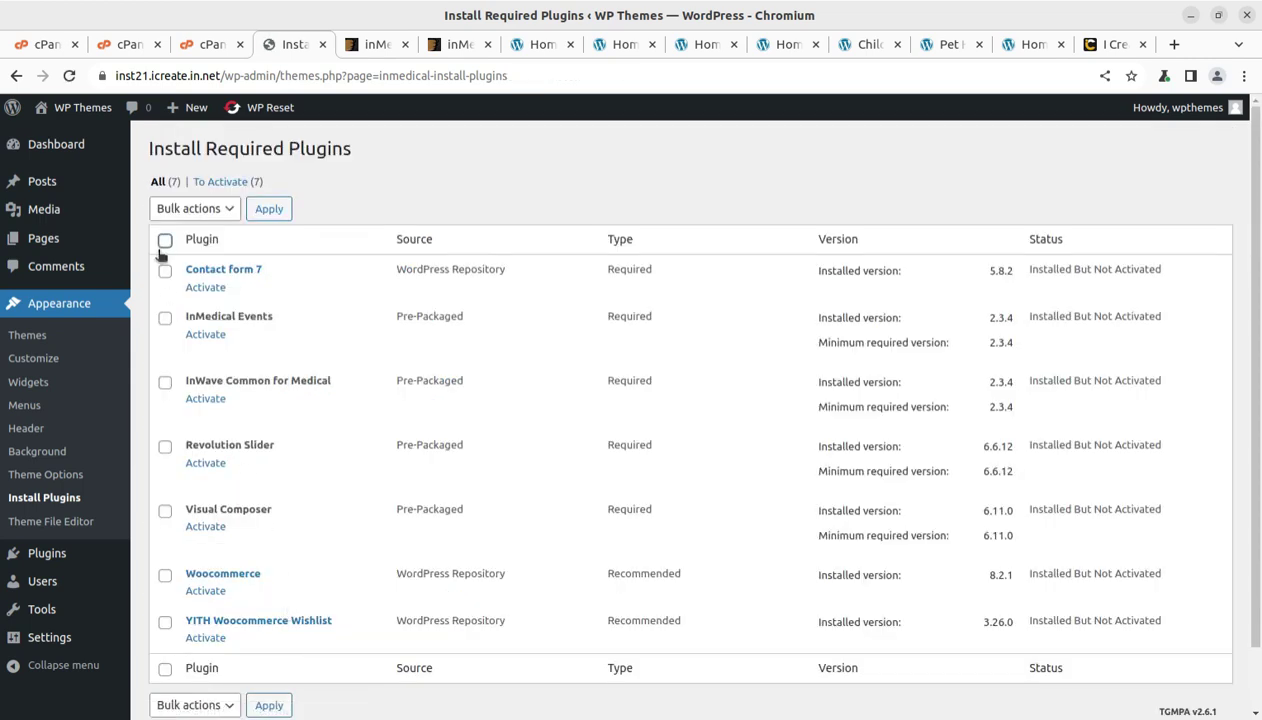
pyautogui.click(165, 240)
pyautogui.click(192, 209)
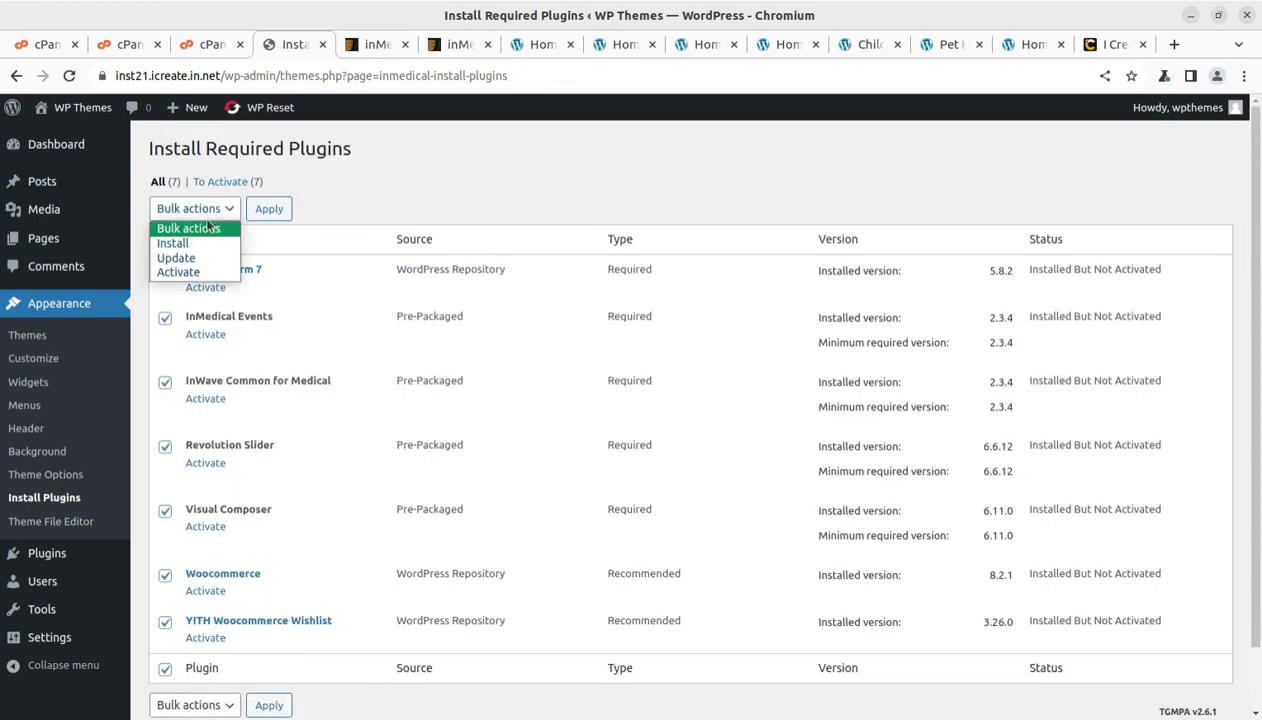
pyautogui.click(178, 273)
pyautogui.click(262, 212)
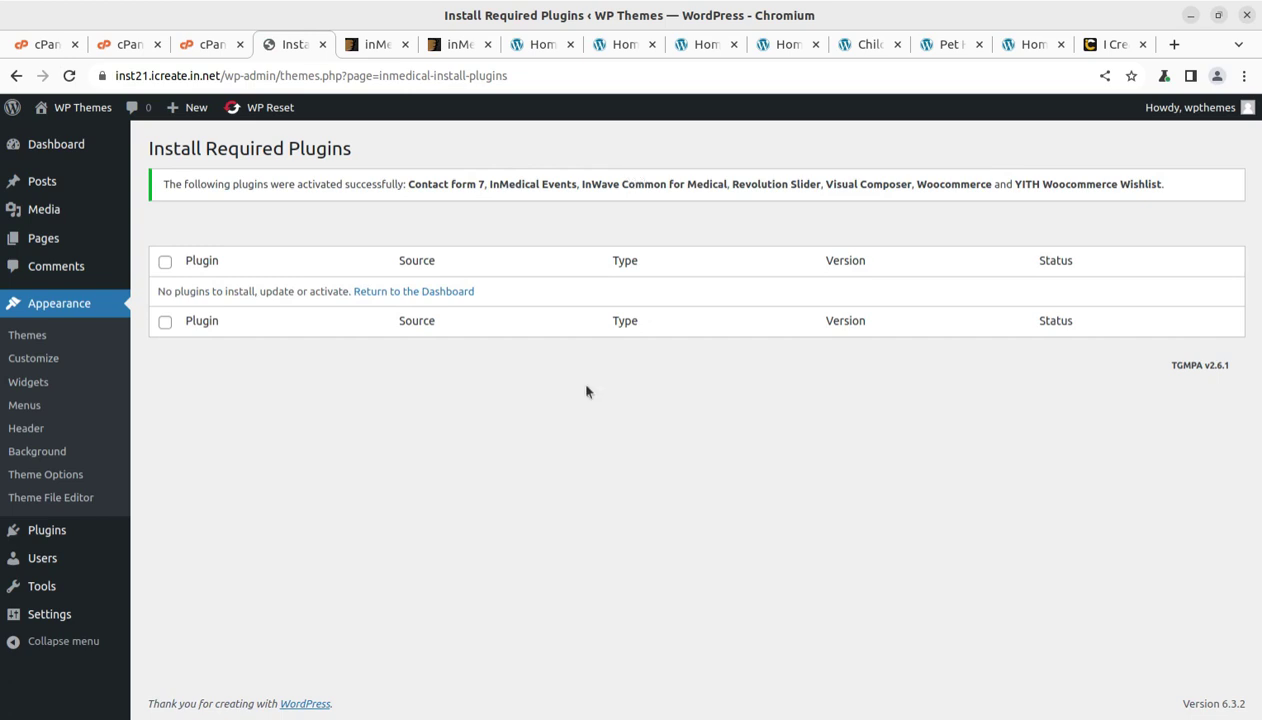
# Start the WooCommerce store setup as a business just starting, with Health and beauty as industry and India — Delhi as location
pyautogui.click(56, 150)
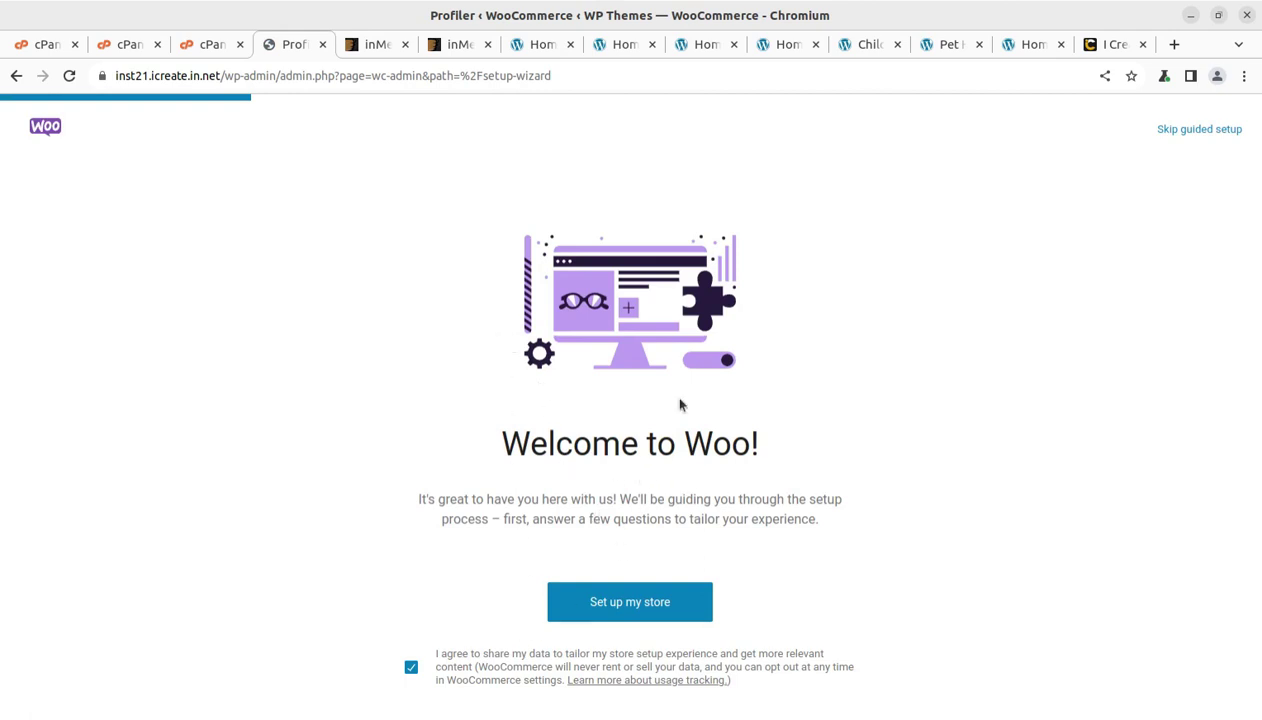
pyautogui.click(599, 605)
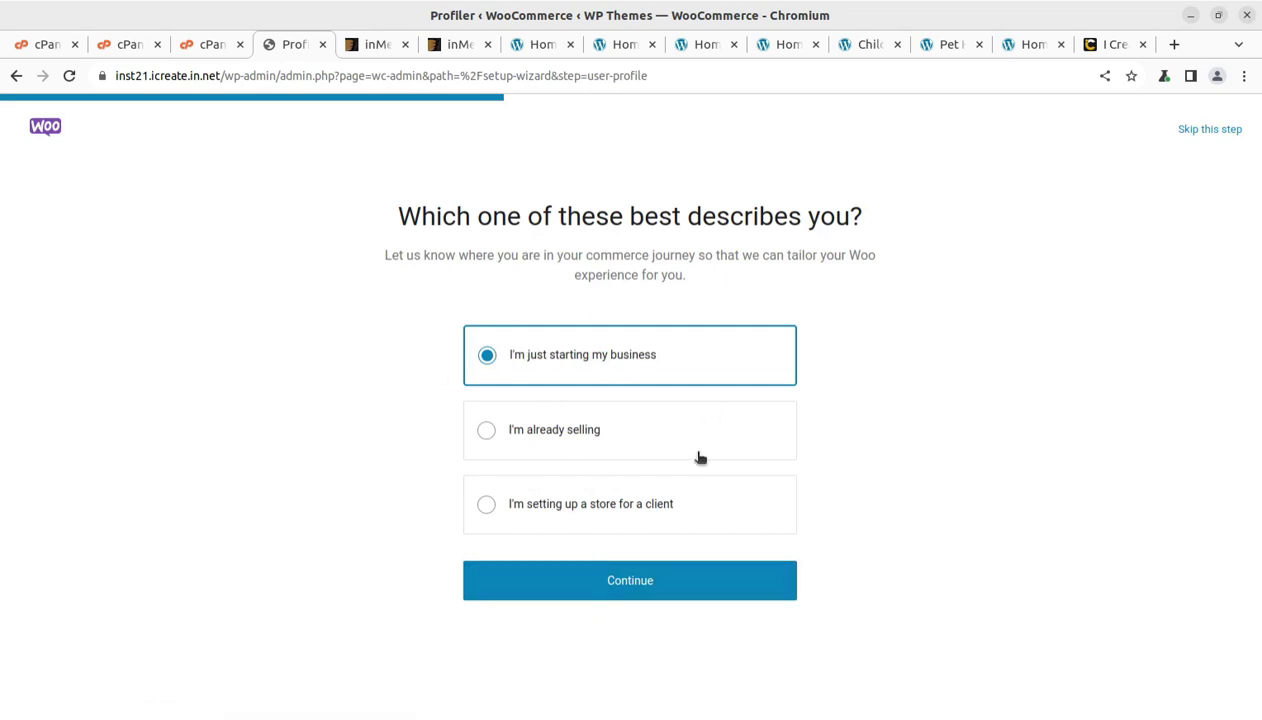
pyautogui.click(613, 588)
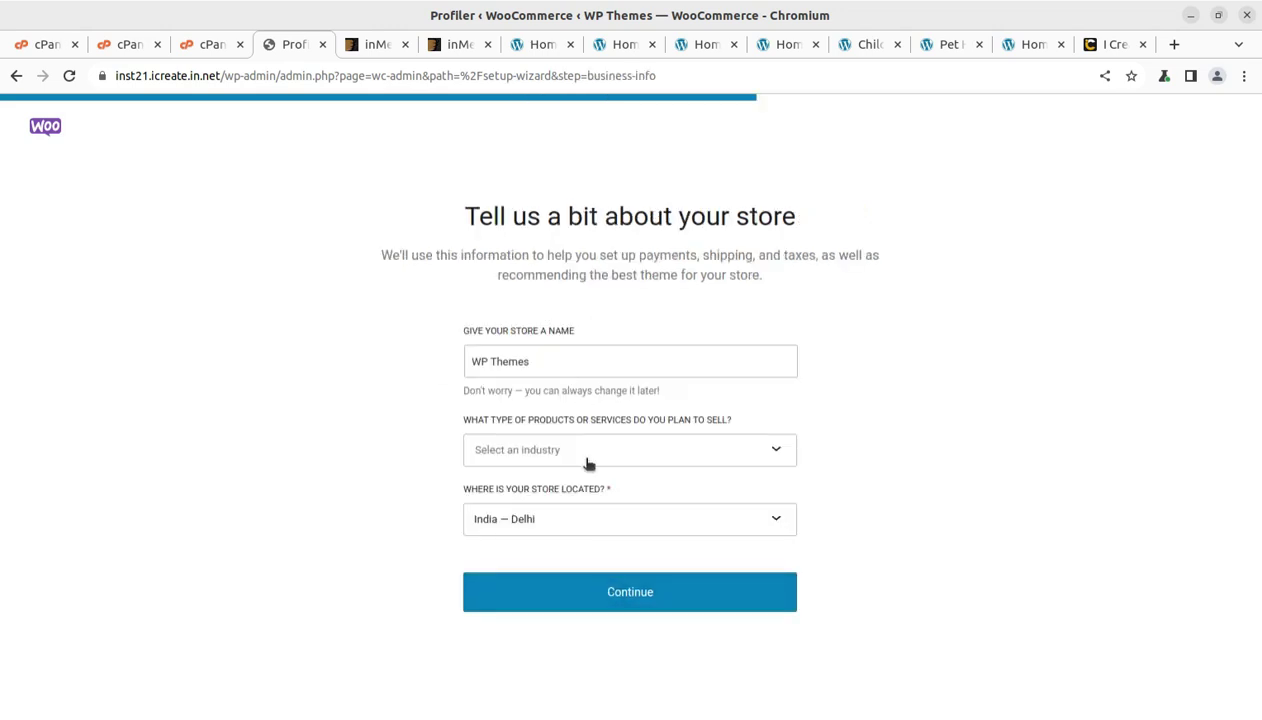
pyautogui.click(612, 453)
pyautogui.click(522, 526)
pyautogui.click(630, 592)
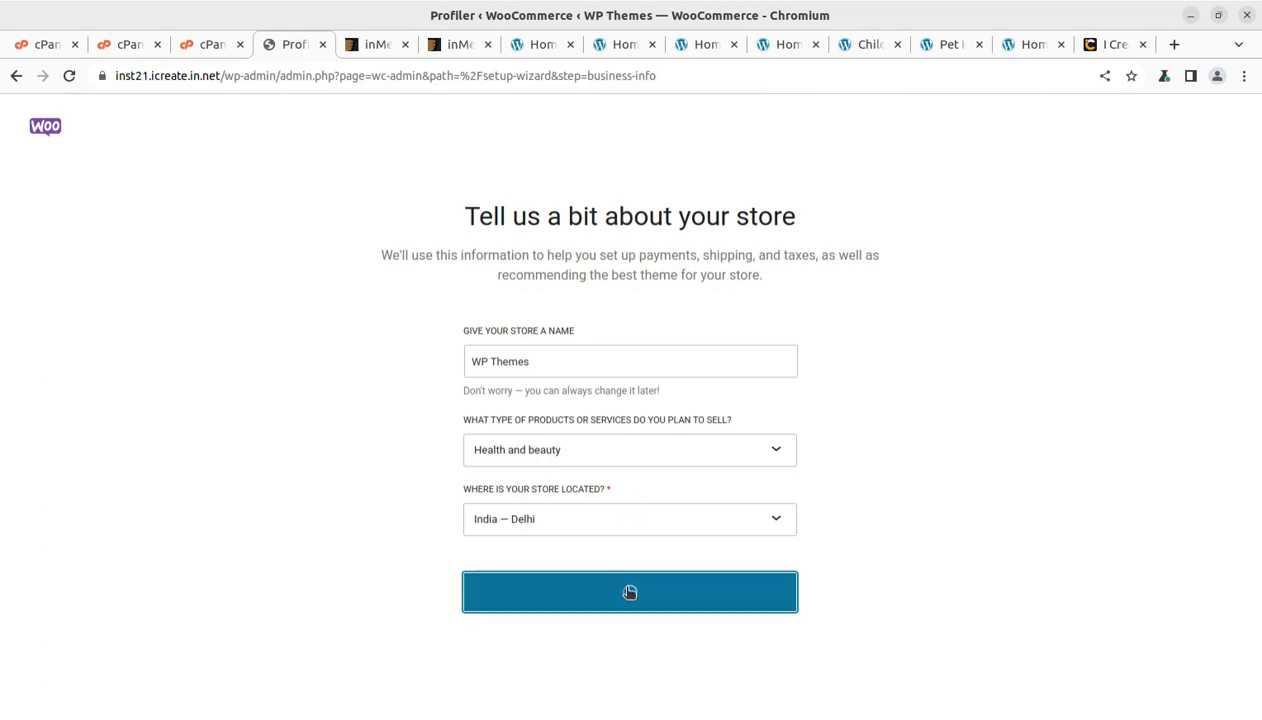
# Deselect the Jetpack AI Assistant, MailPoet, Google Listings & Ads and Pinterest features and complete the WooCommerce setup
pyautogui.click(249, 387)
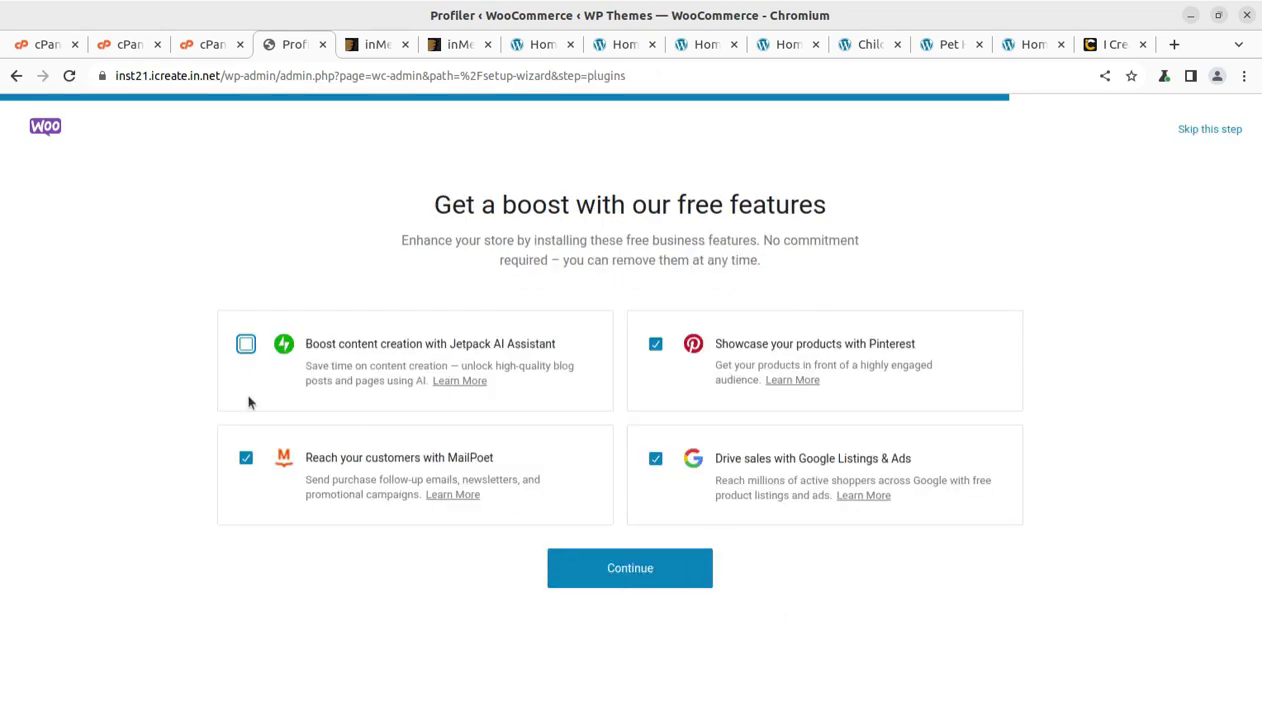
pyautogui.click(246, 457)
pyautogui.click(655, 459)
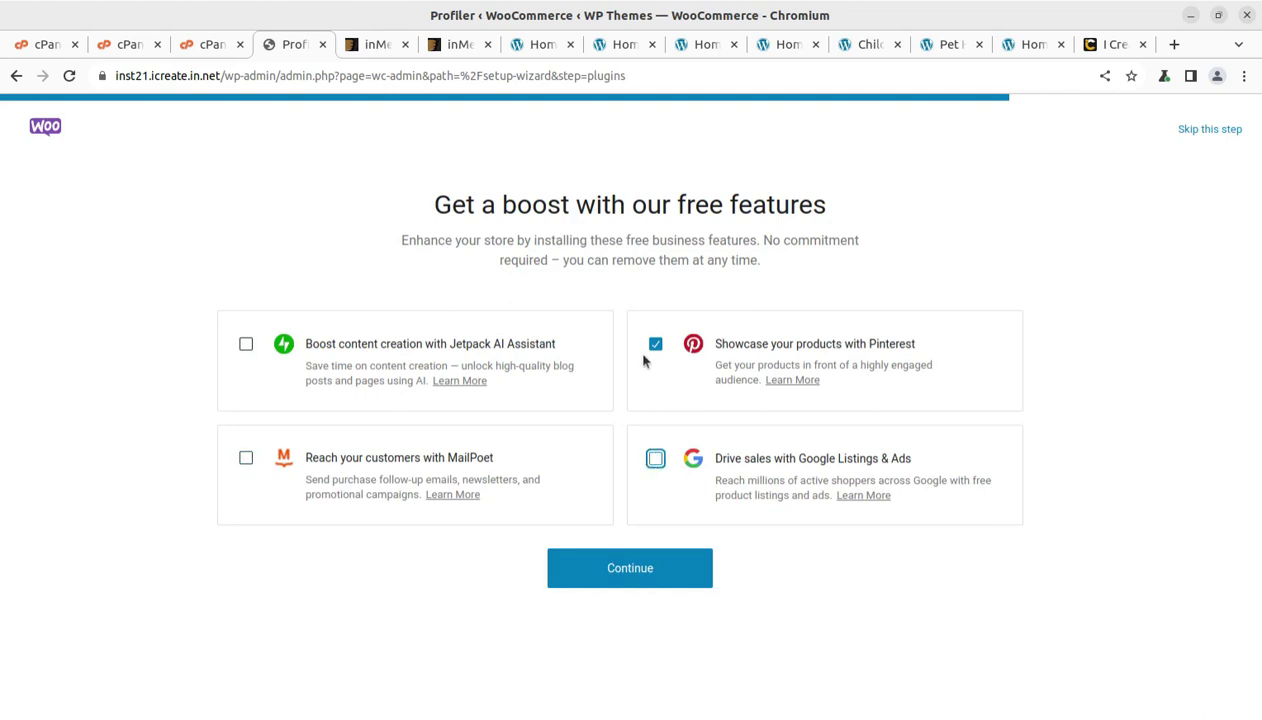
pyautogui.click(655, 344)
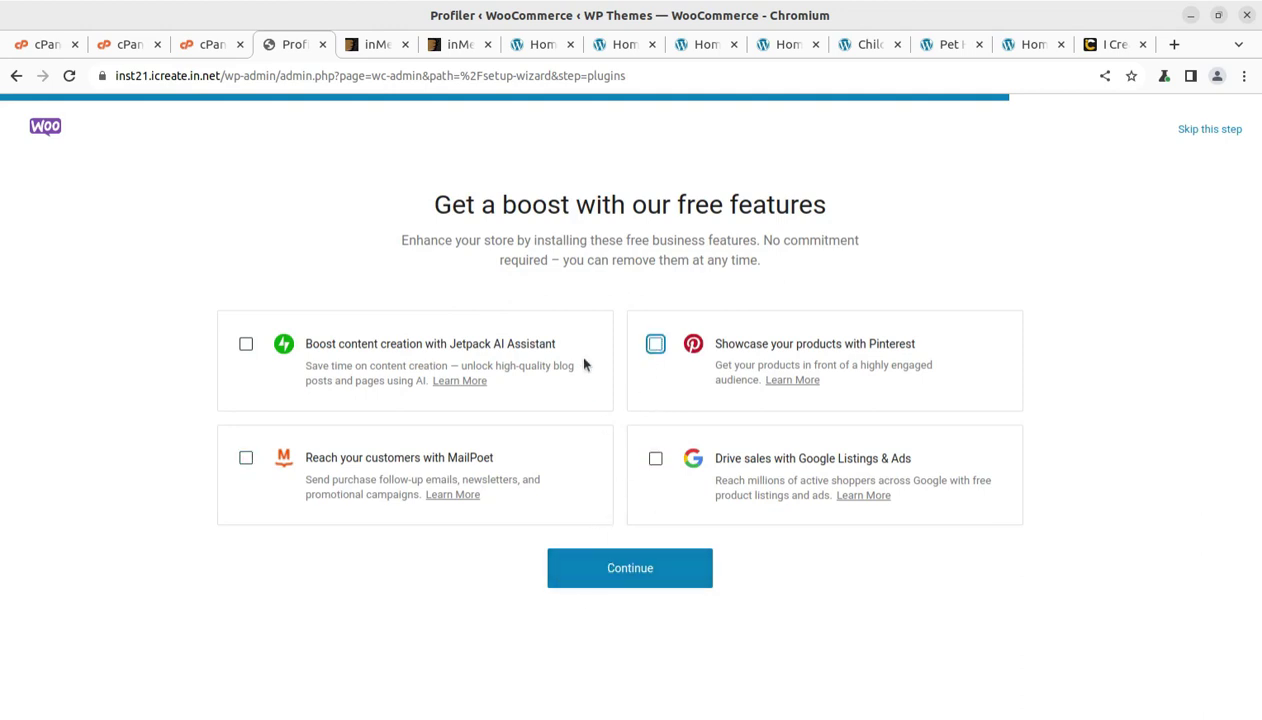
pyautogui.click(620, 575)
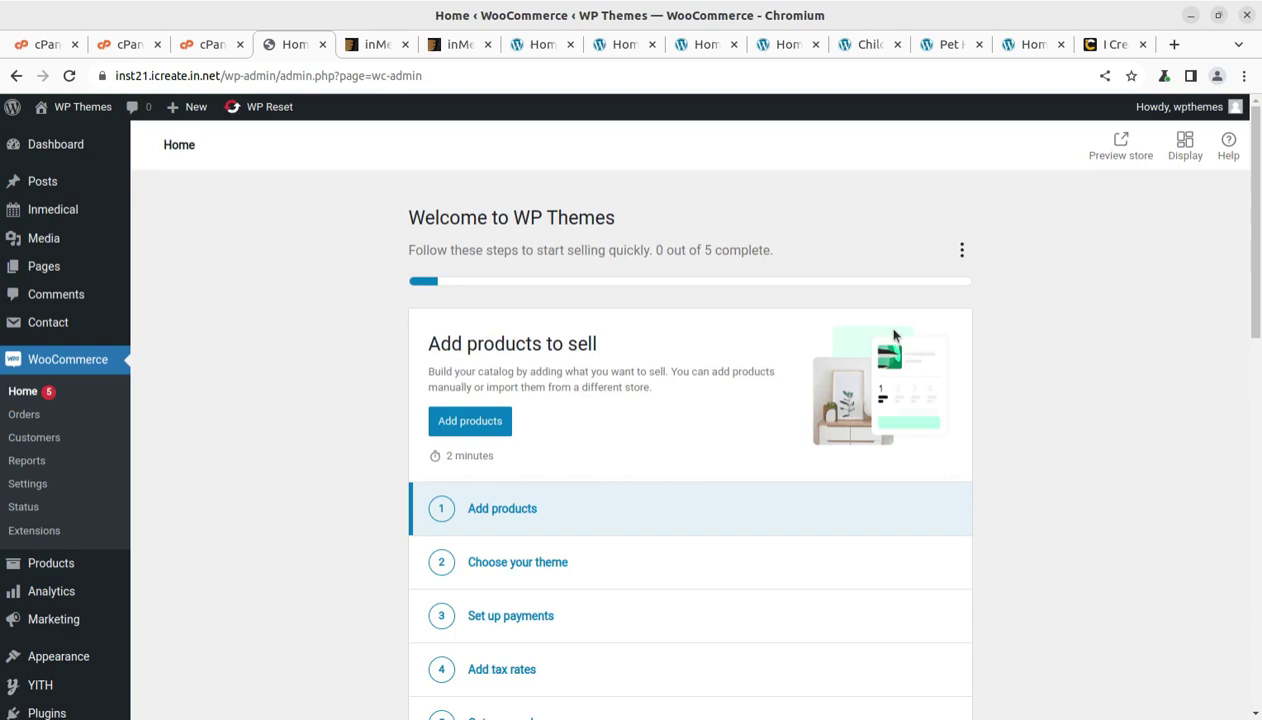
# Look over the Inmedical entries added to the dashboard and open the WP Themes site in a new tab
pyautogui.moveTo(70, 205)
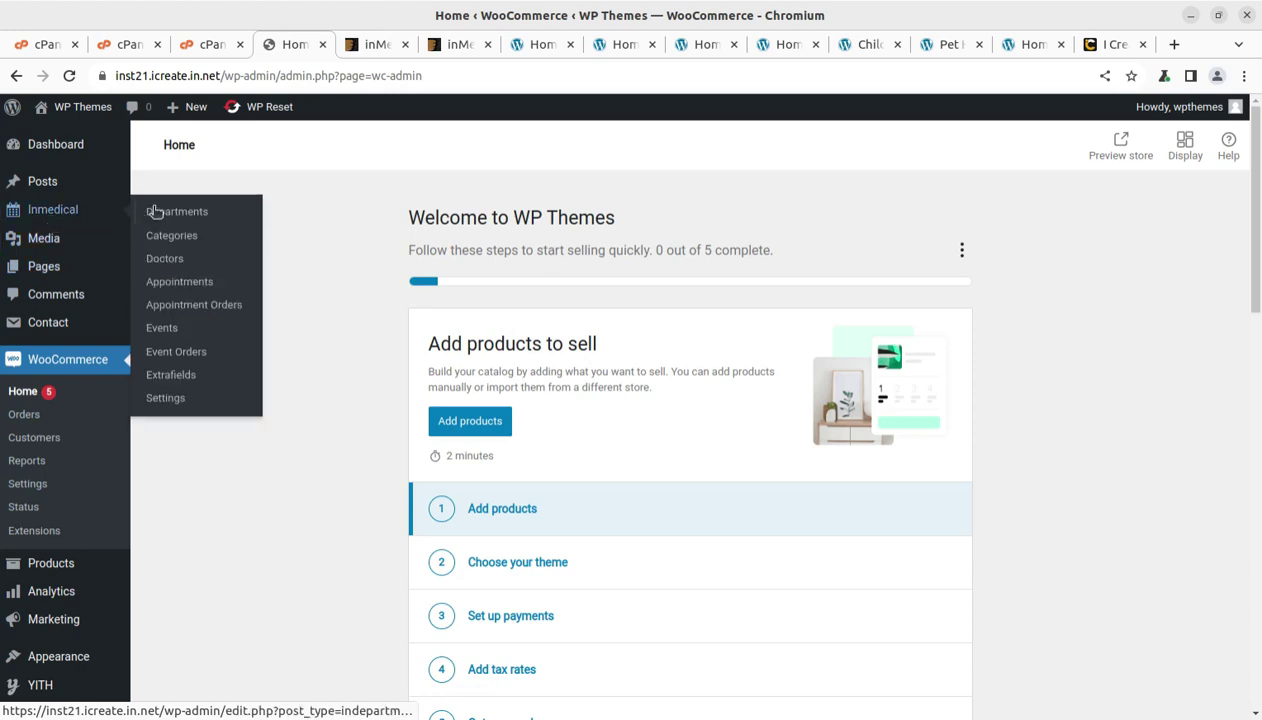
pyautogui.moveTo(93, 238)
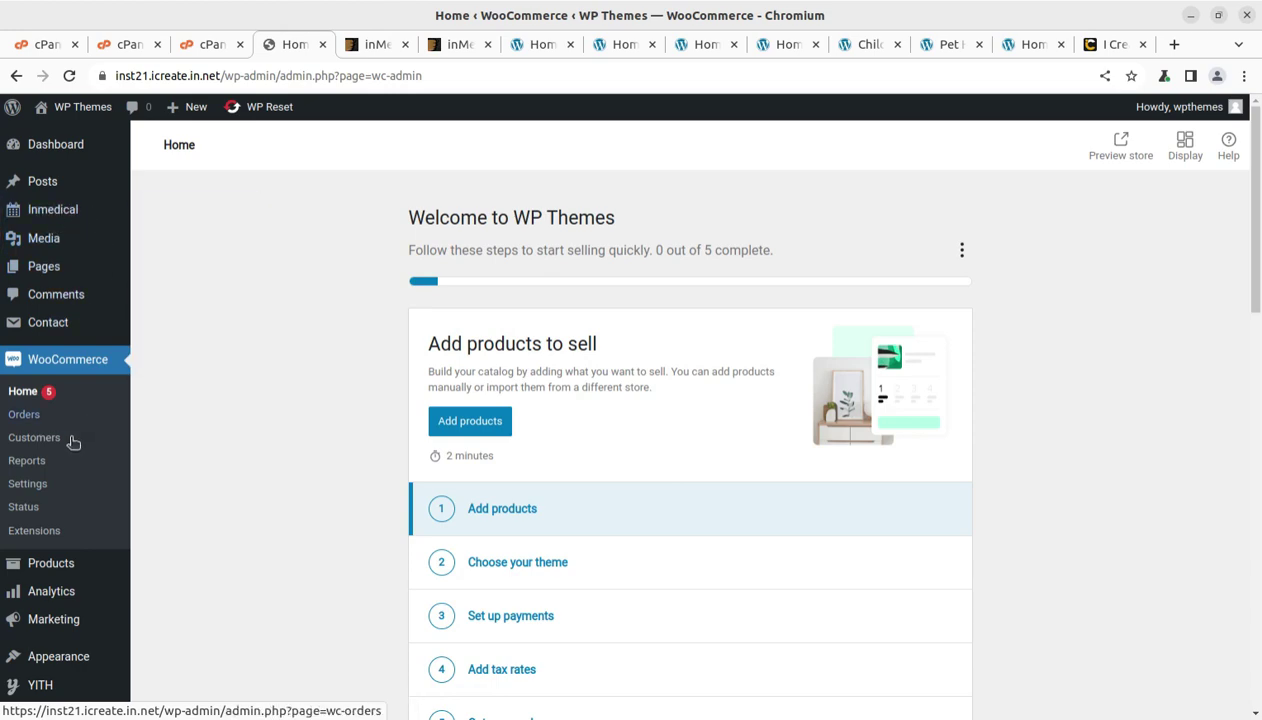
pyautogui.scroll(-3, 76, 438)
pyautogui.scroll(3, 70, 472)
pyautogui.moveTo(62, 106)
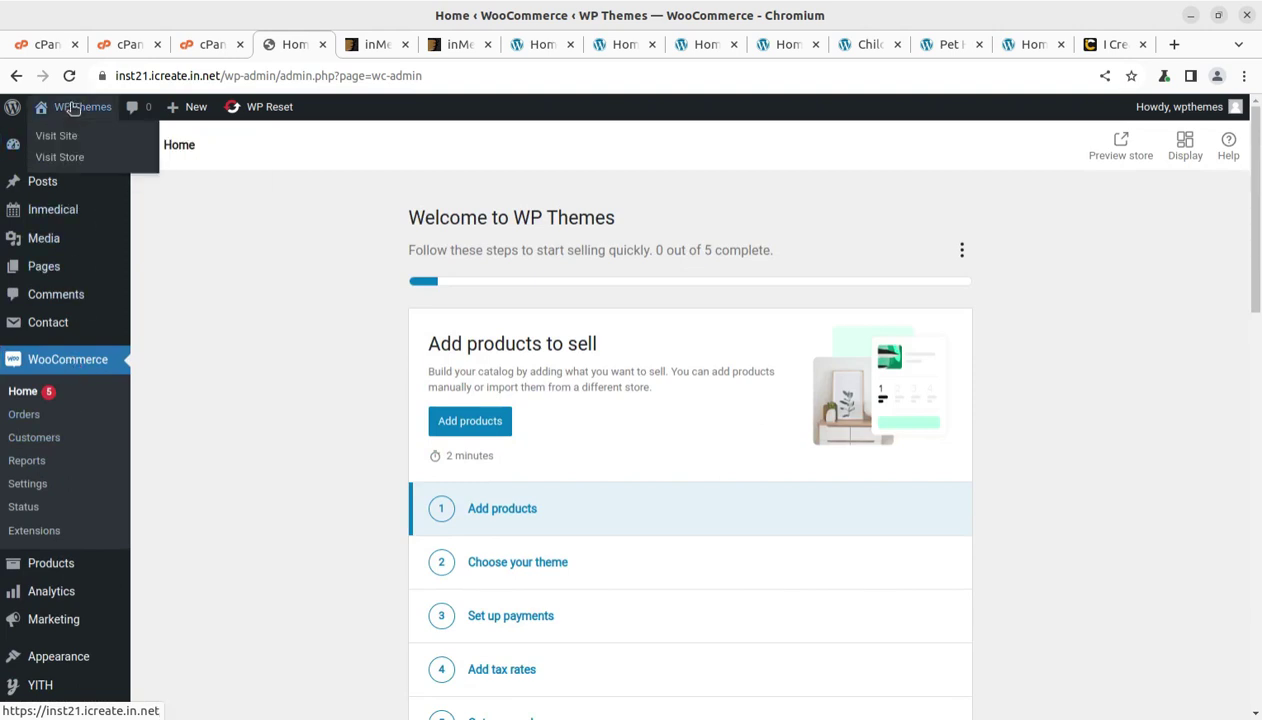
pyautogui.middleClick(53, 140)
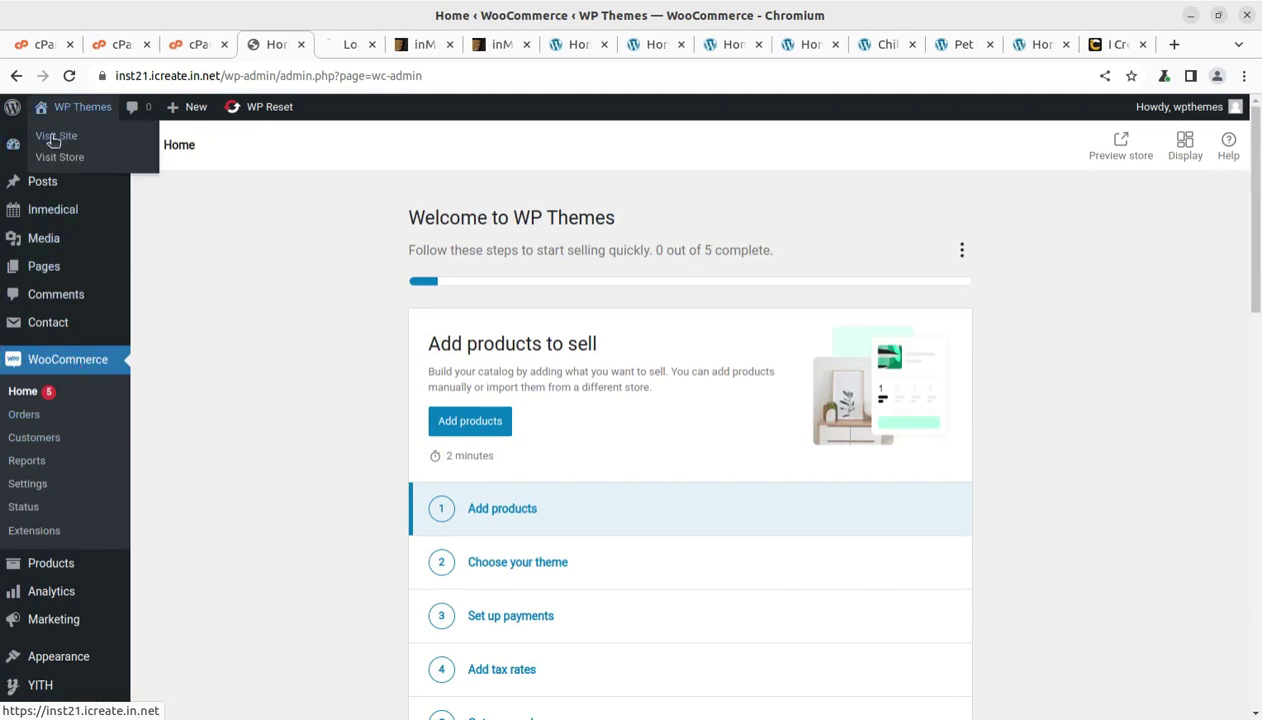
pyautogui.click(340, 44)
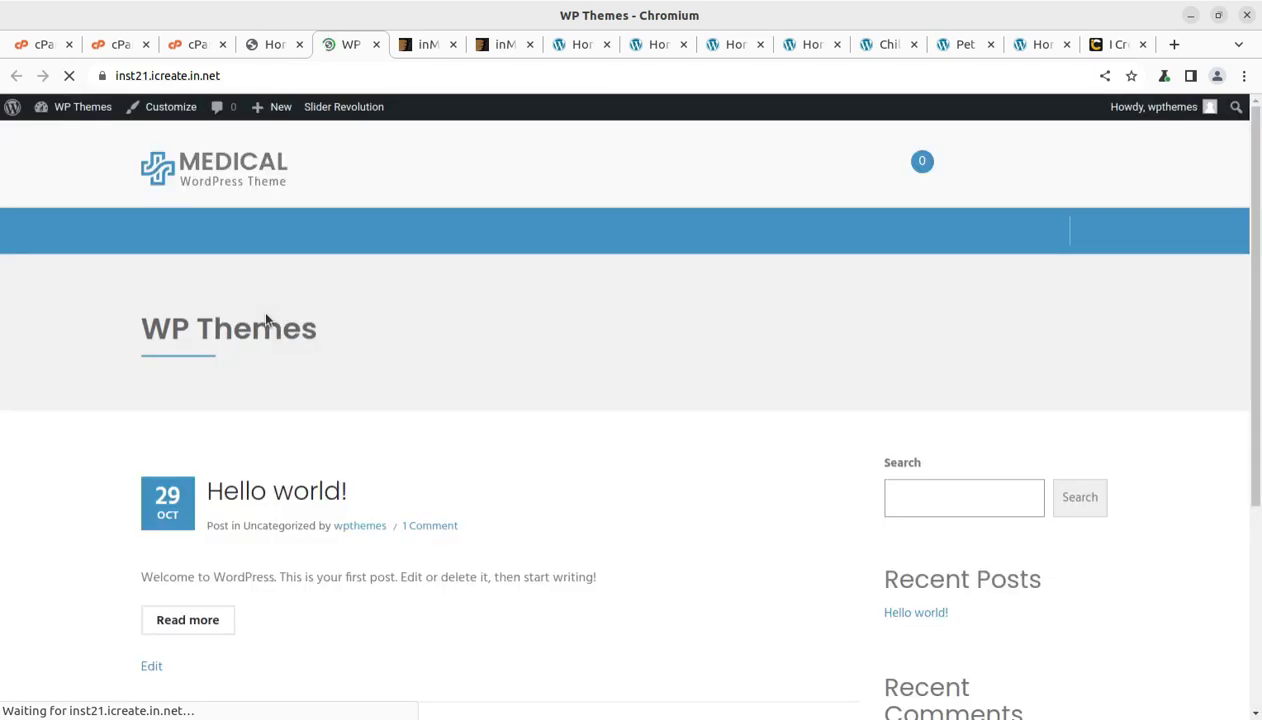
# Look through the open theme demo pages and inMedical's ThemeForest item page, ending on its full-screen preview
pyautogui.click(578, 46)
pyautogui.click(654, 46)
pyautogui.click(731, 48)
pyautogui.click(806, 48)
pyautogui.click(885, 48)
pyautogui.click(962, 48)
pyautogui.click(1050, 46)
pyautogui.click(423, 48)
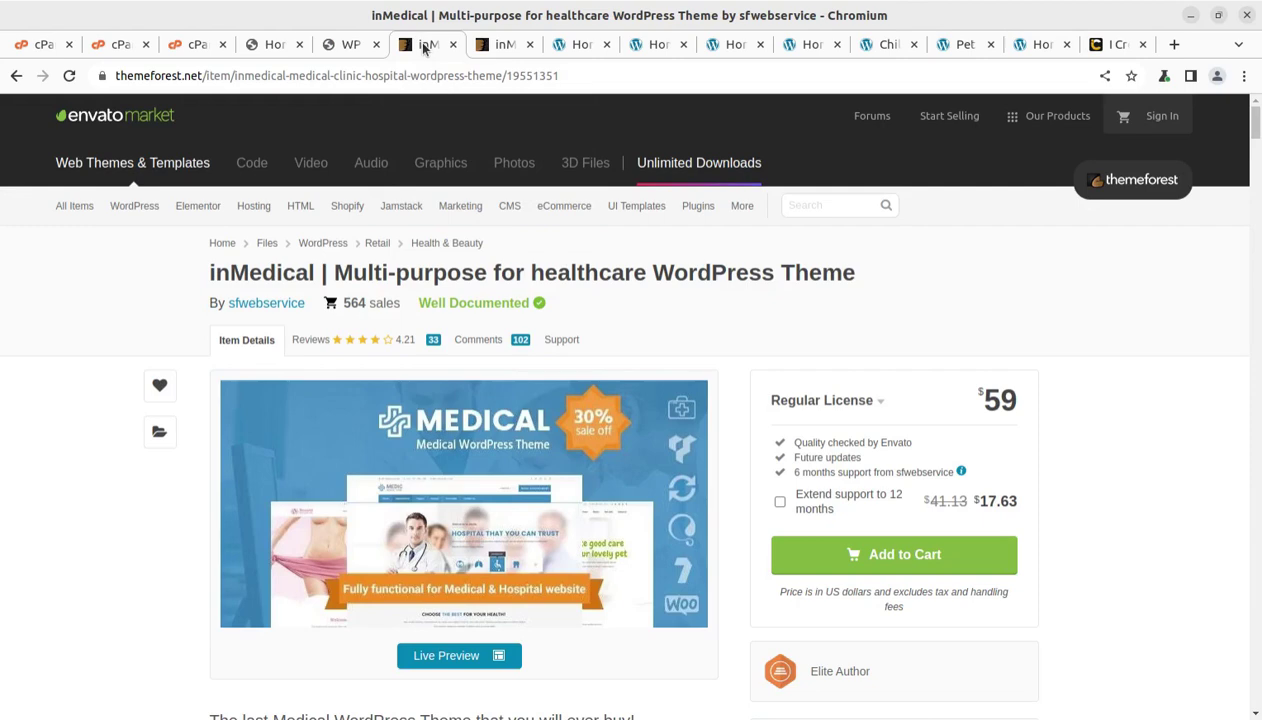
pyautogui.click(505, 50)
pyautogui.moveTo(268, 226)
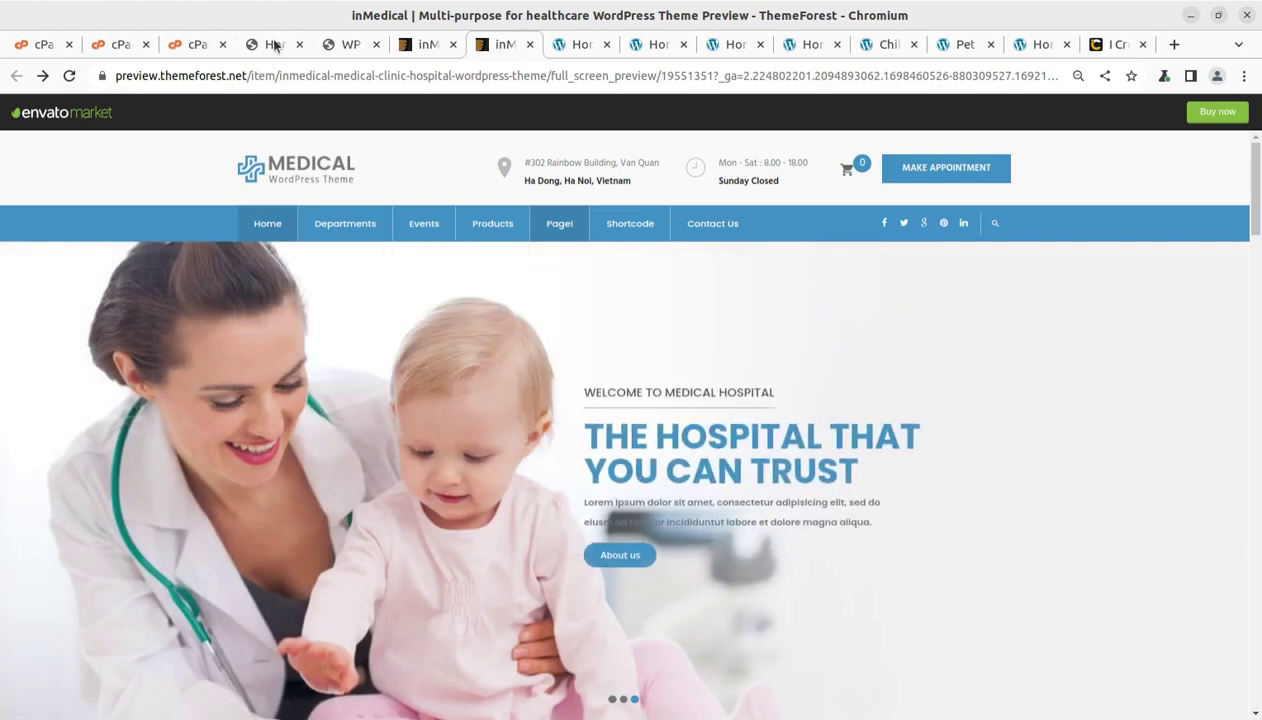
# Close two of the three cPanel tabs and show the WP Themes site's front page
pyautogui.click(220, 45)
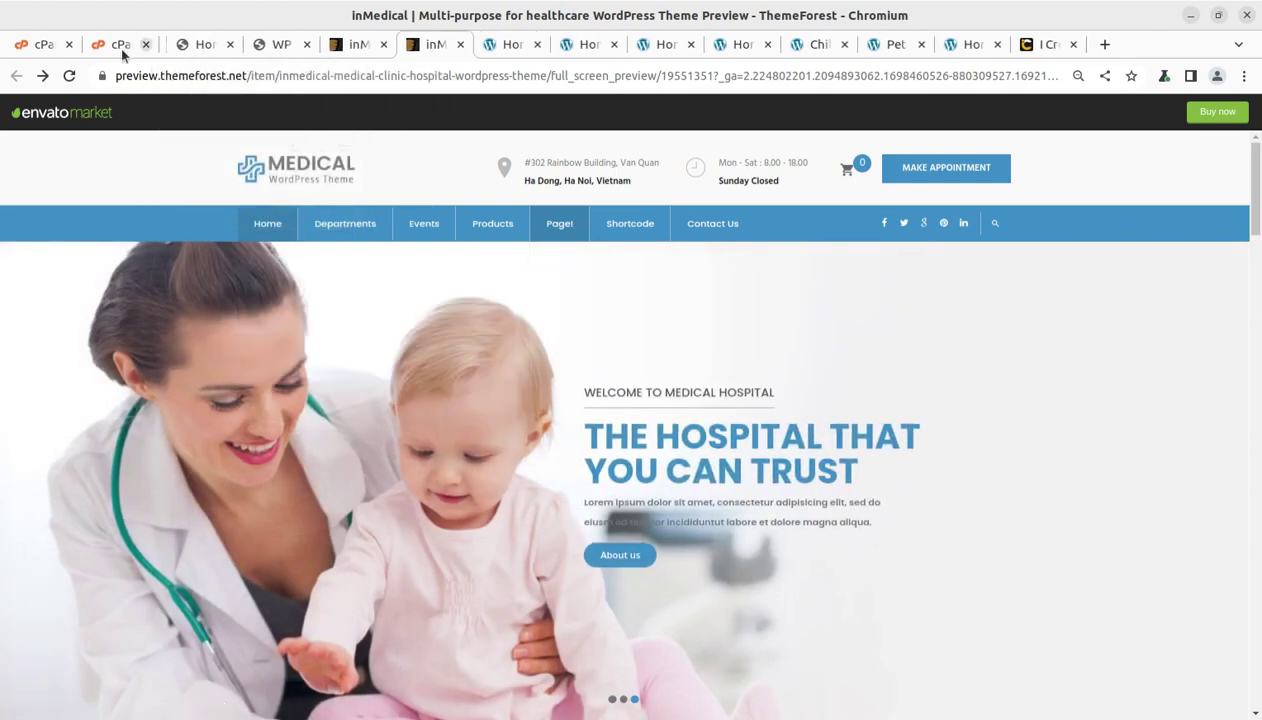
pyautogui.click(146, 45)
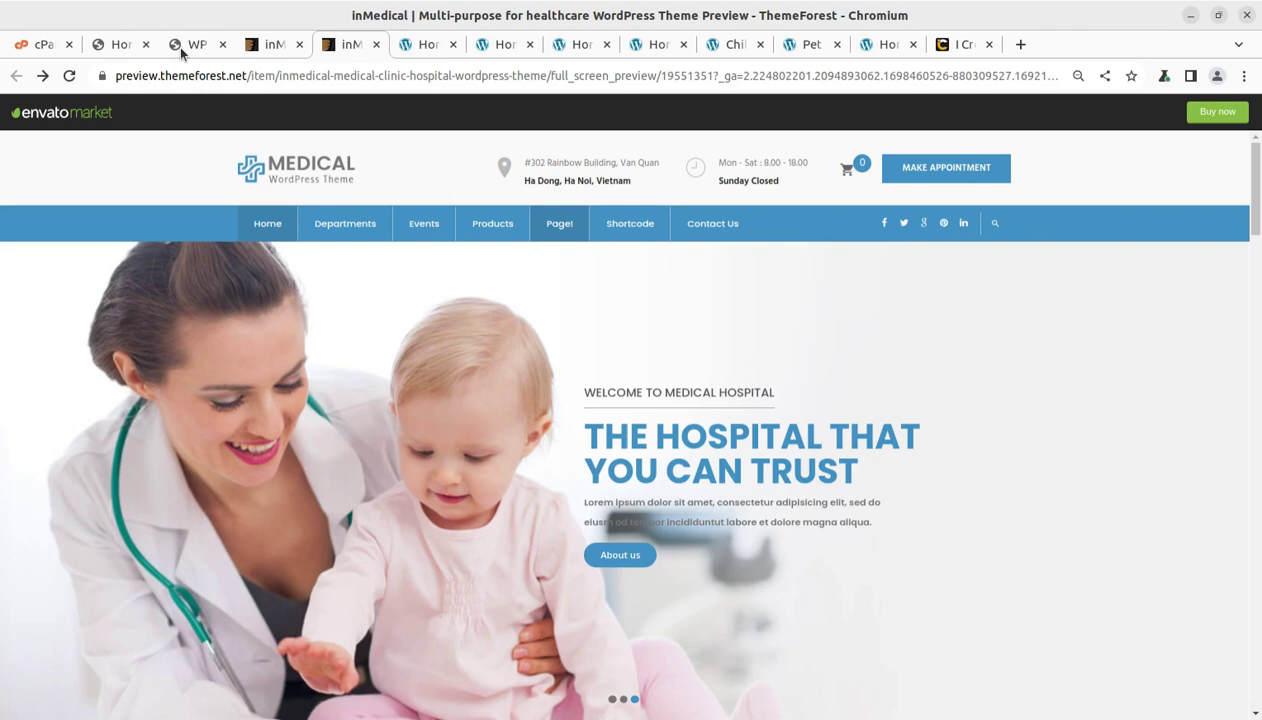
pyautogui.click(188, 46)
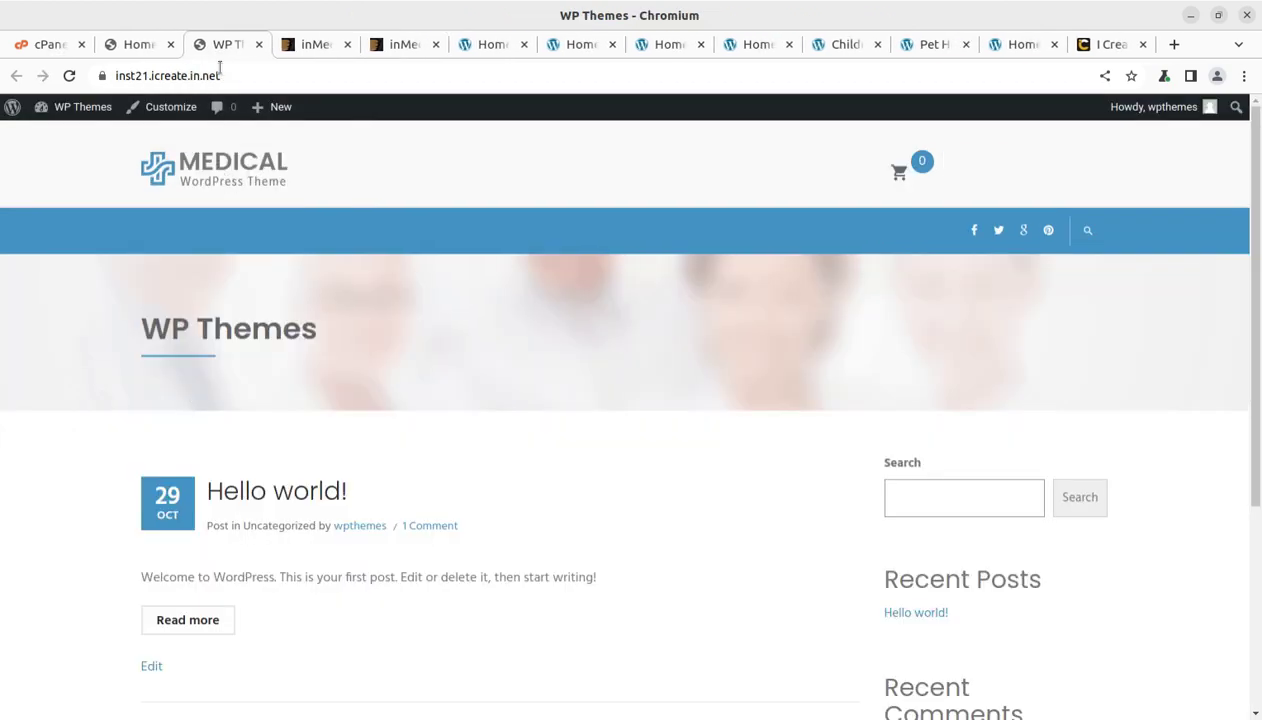
# Open the Import Demo section of InMedical's Theme Options in the WP Themes dashboard
pyautogui.click(133, 45)
pyautogui.scroll(-2, 78, 500)
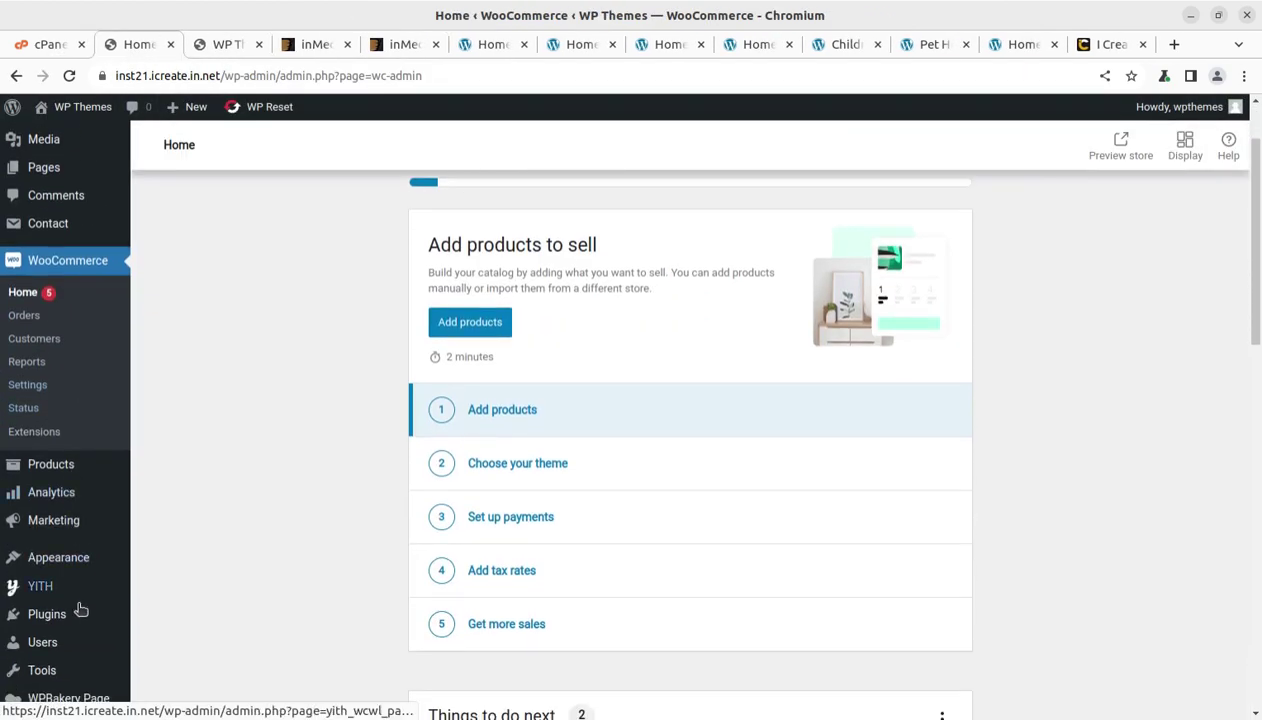
pyautogui.moveTo(62, 557)
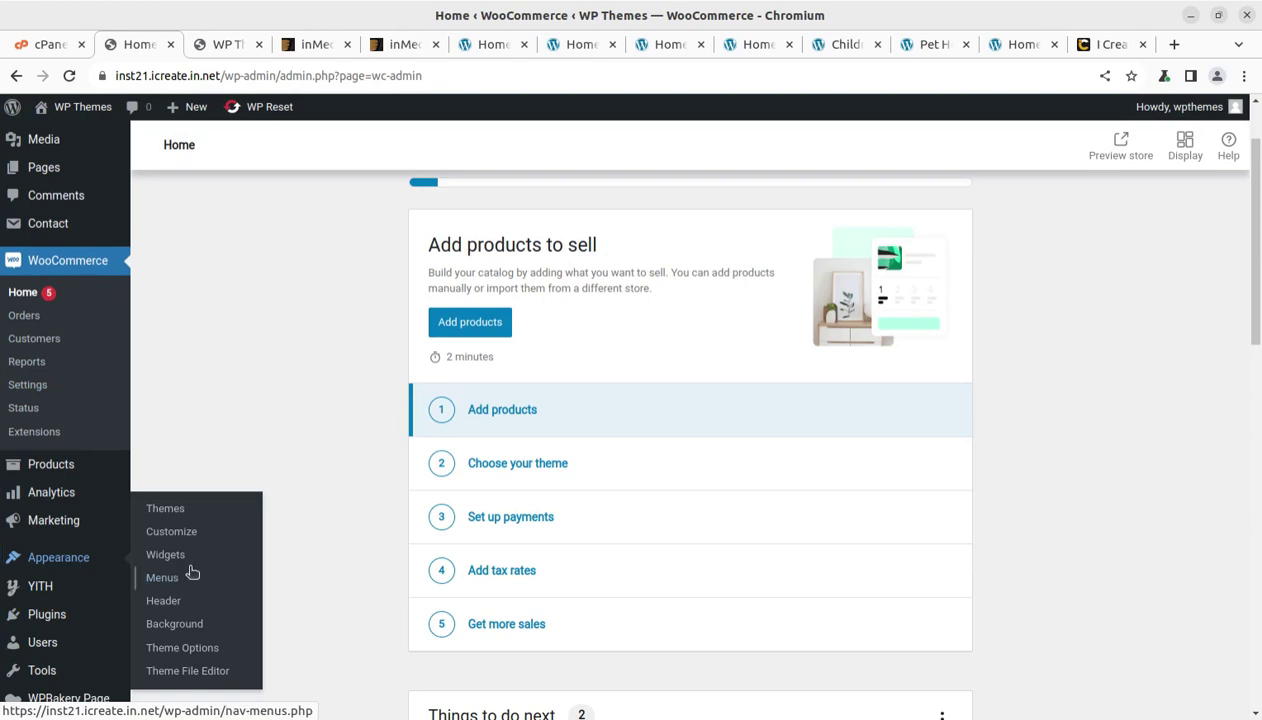
pyautogui.scroll(-3, 100, 516)
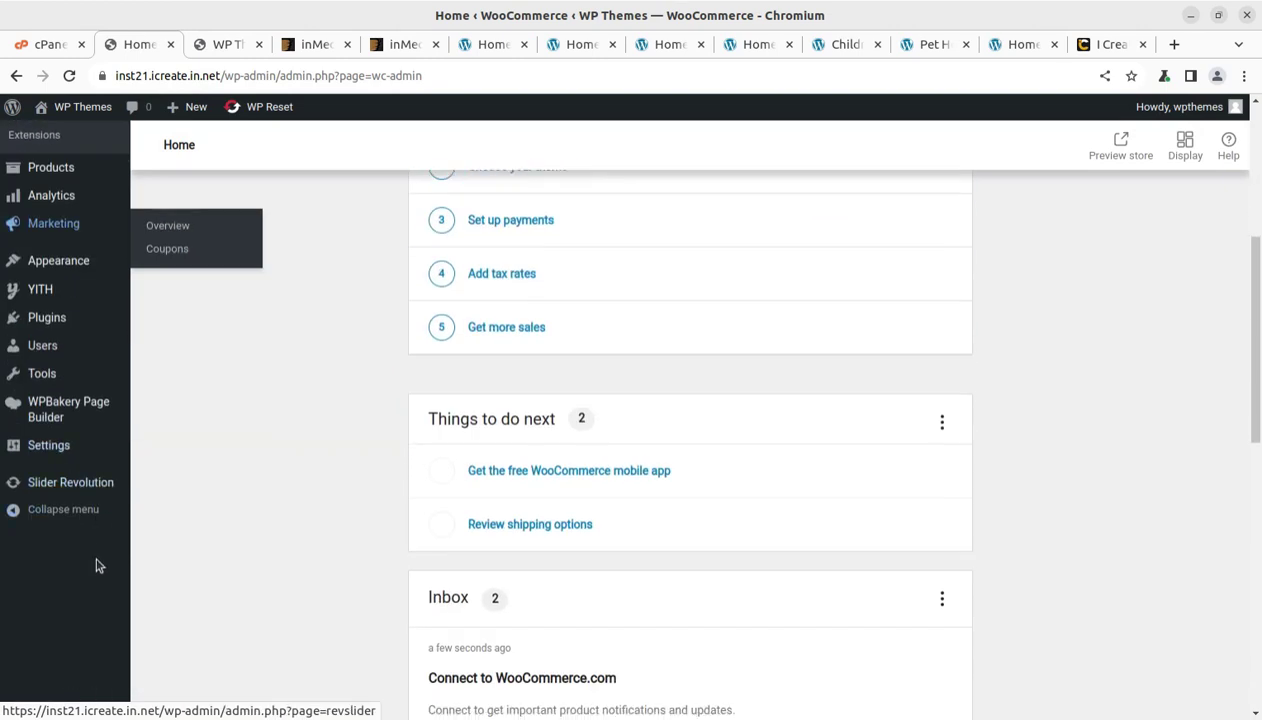
pyautogui.moveTo(55, 373)
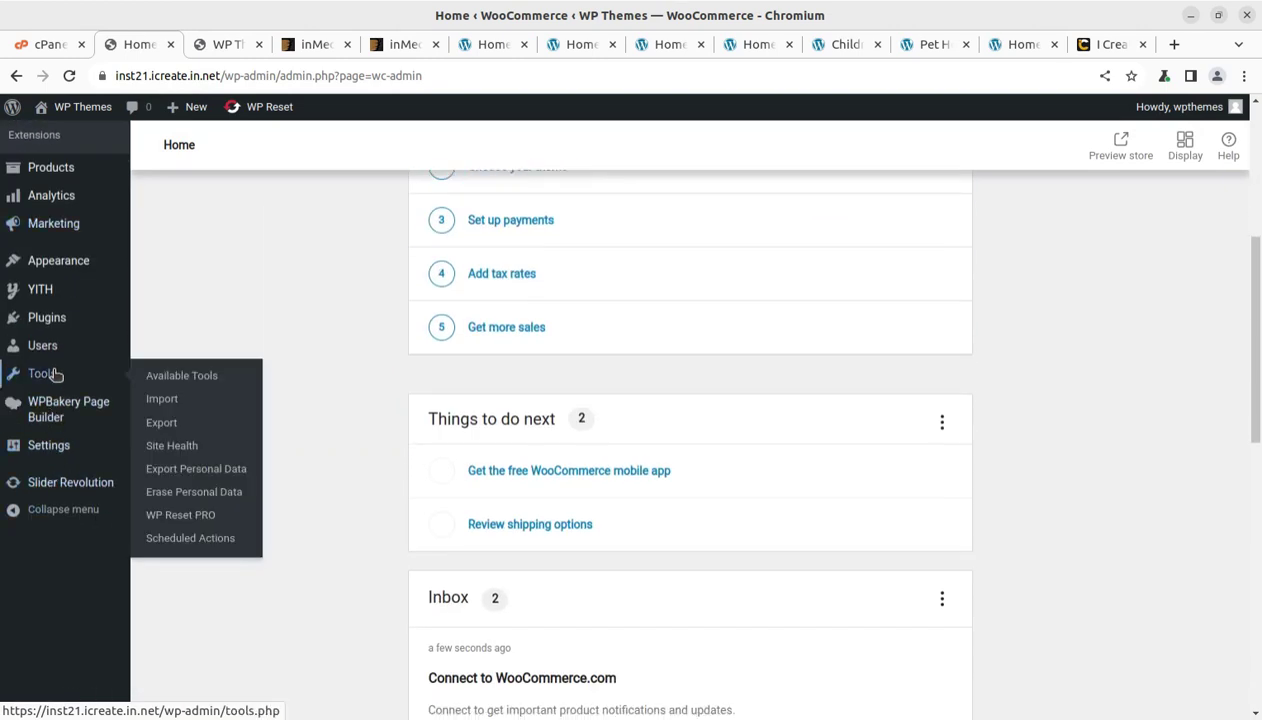
pyautogui.moveTo(57, 281)
pyautogui.scroll(3, 100, 518)
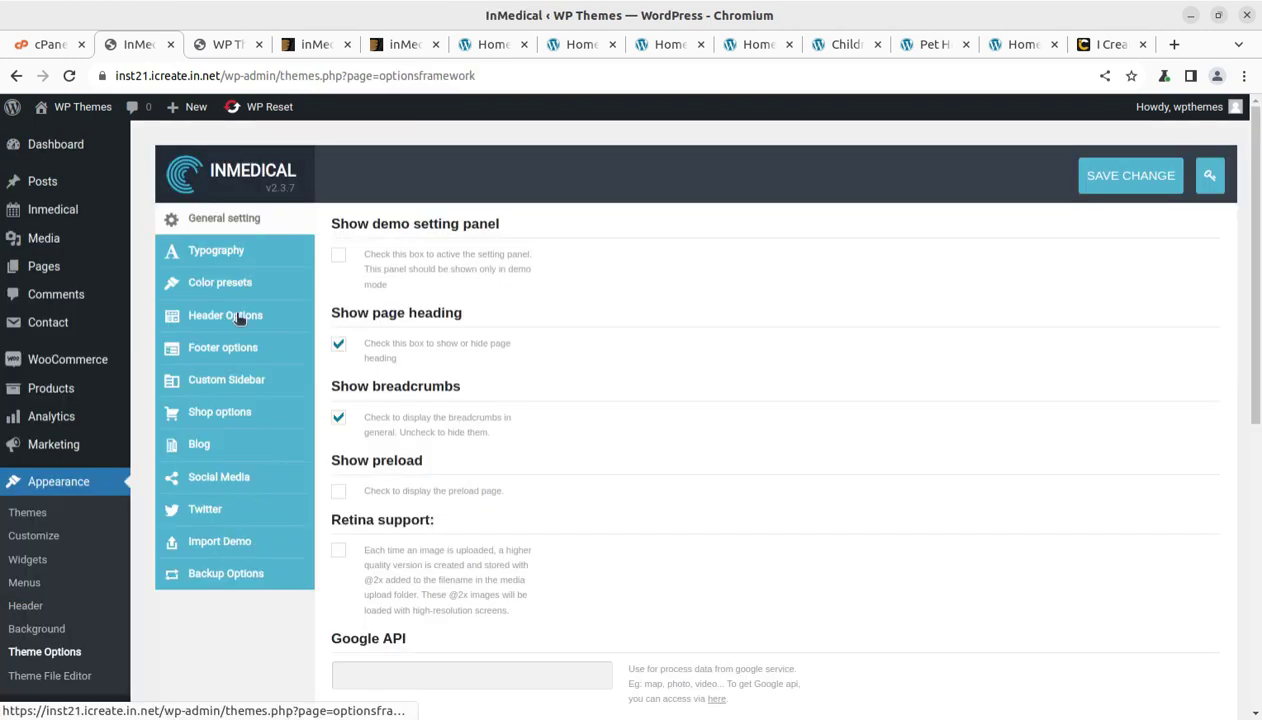
pyautogui.click(229, 543)
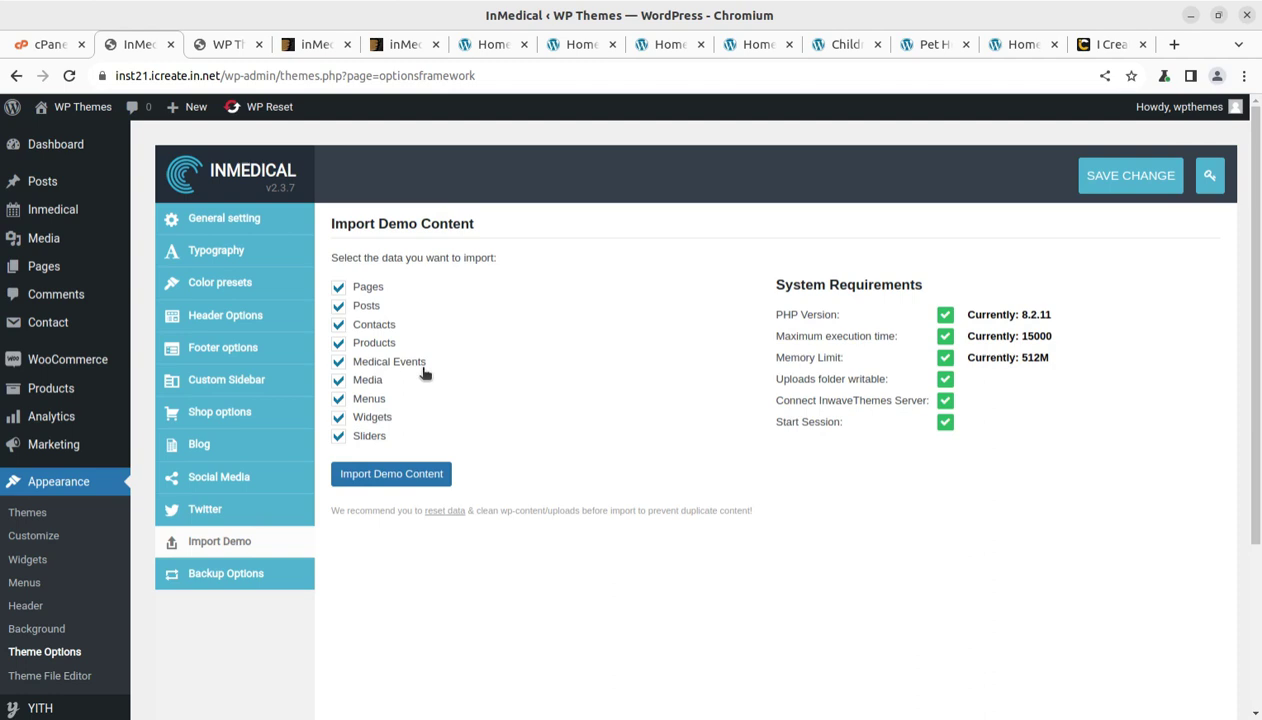
# Import the inMedical demo content with all data types selected and look through the Media Library
pyautogui.click(404, 484)
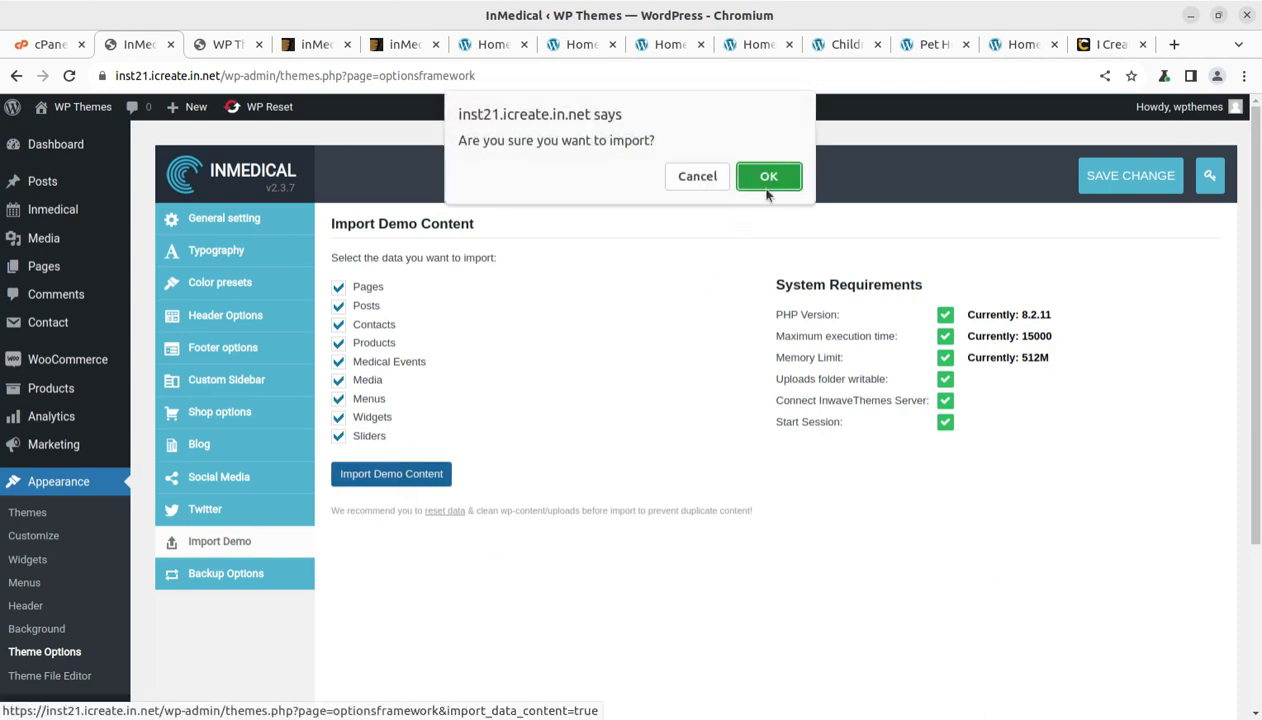
pyautogui.click(765, 184)
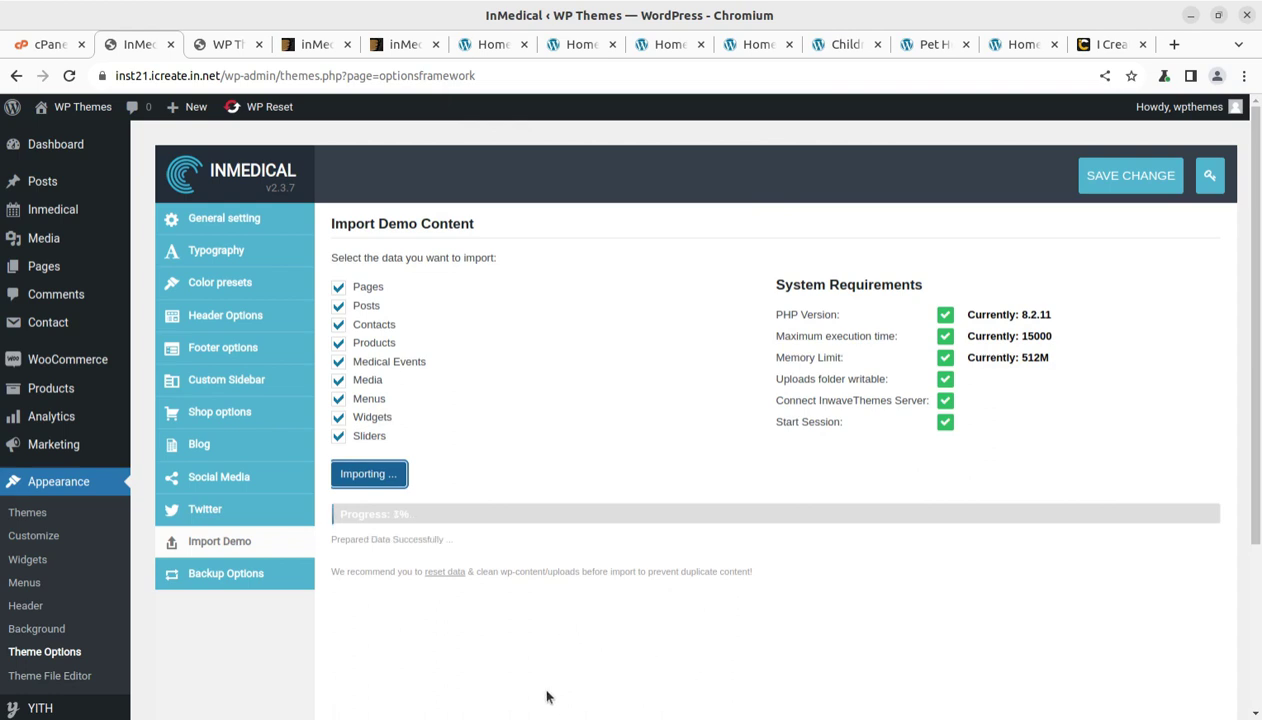
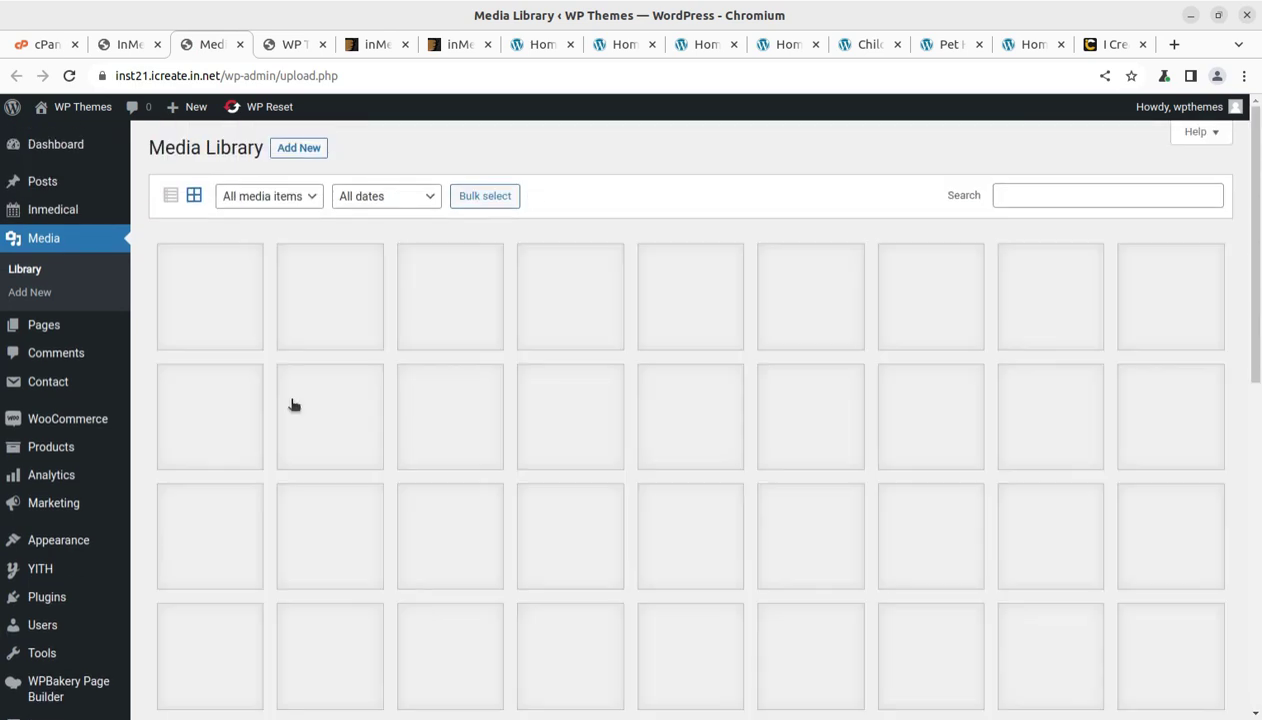
pyautogui.scroll(-10, 440, 420)
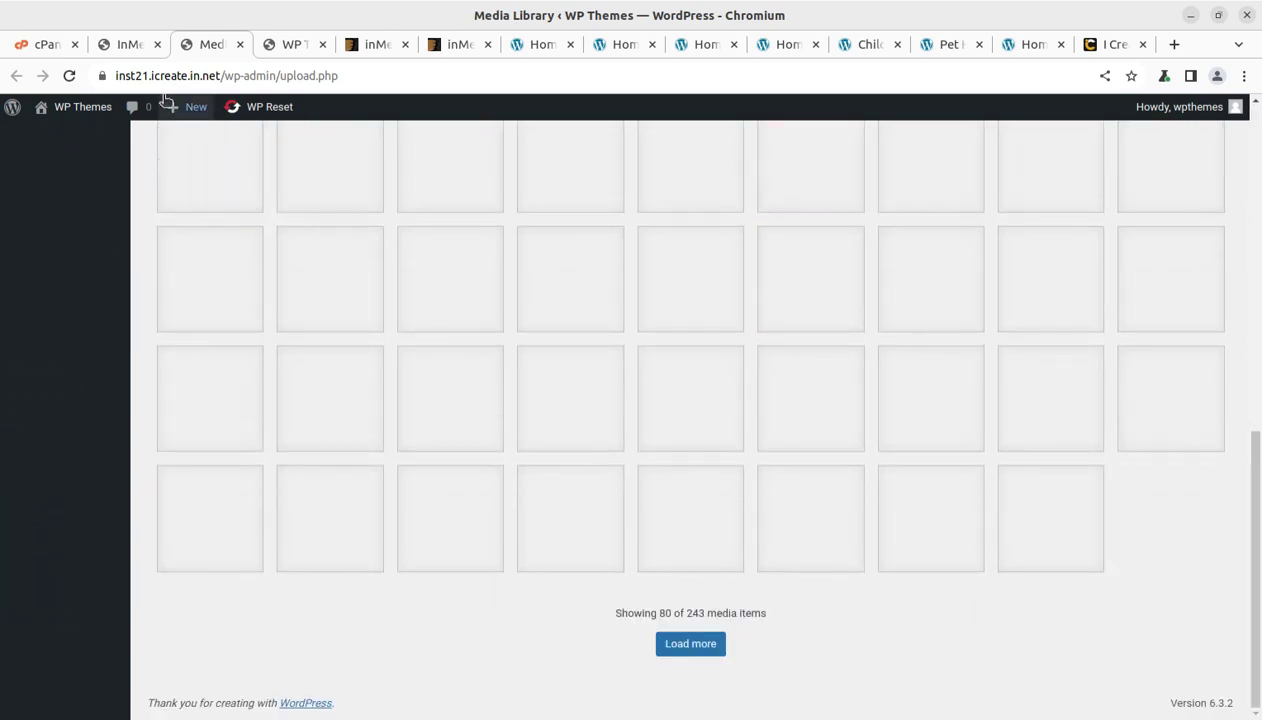
# Return to the InMedical Theme Options page and open the WP Themes front page in a new tab
pyautogui.click(131, 44)
pyautogui.moveTo(80, 115)
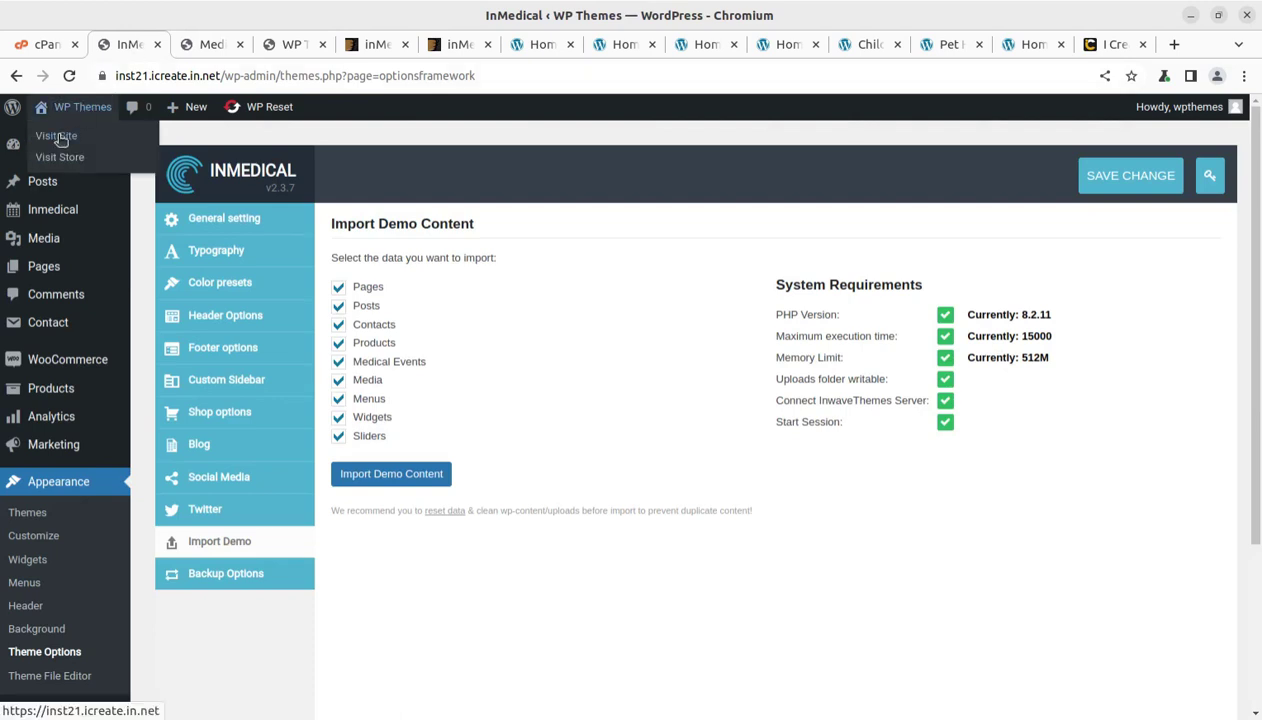
pyautogui.middleClick(50, 137)
pyautogui.click(255, 43)
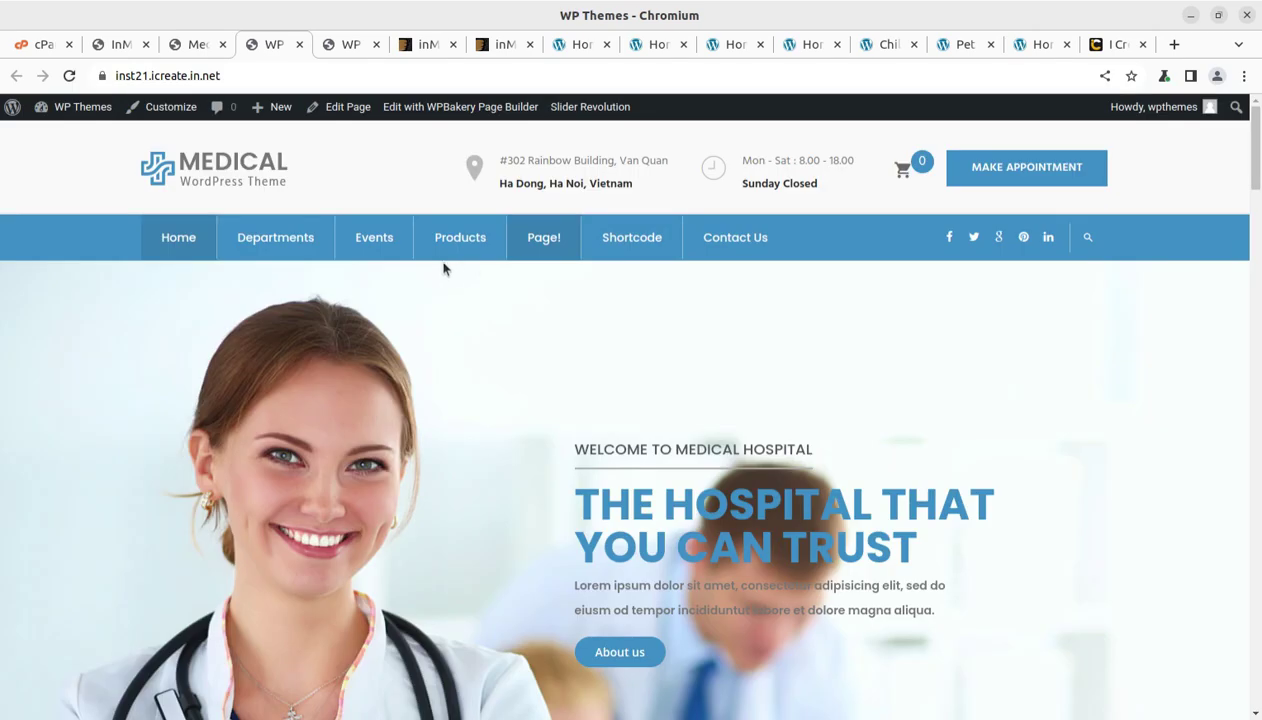
# View the Home version 2 demo page and return to the site's front page
pyautogui.moveTo(185, 237)
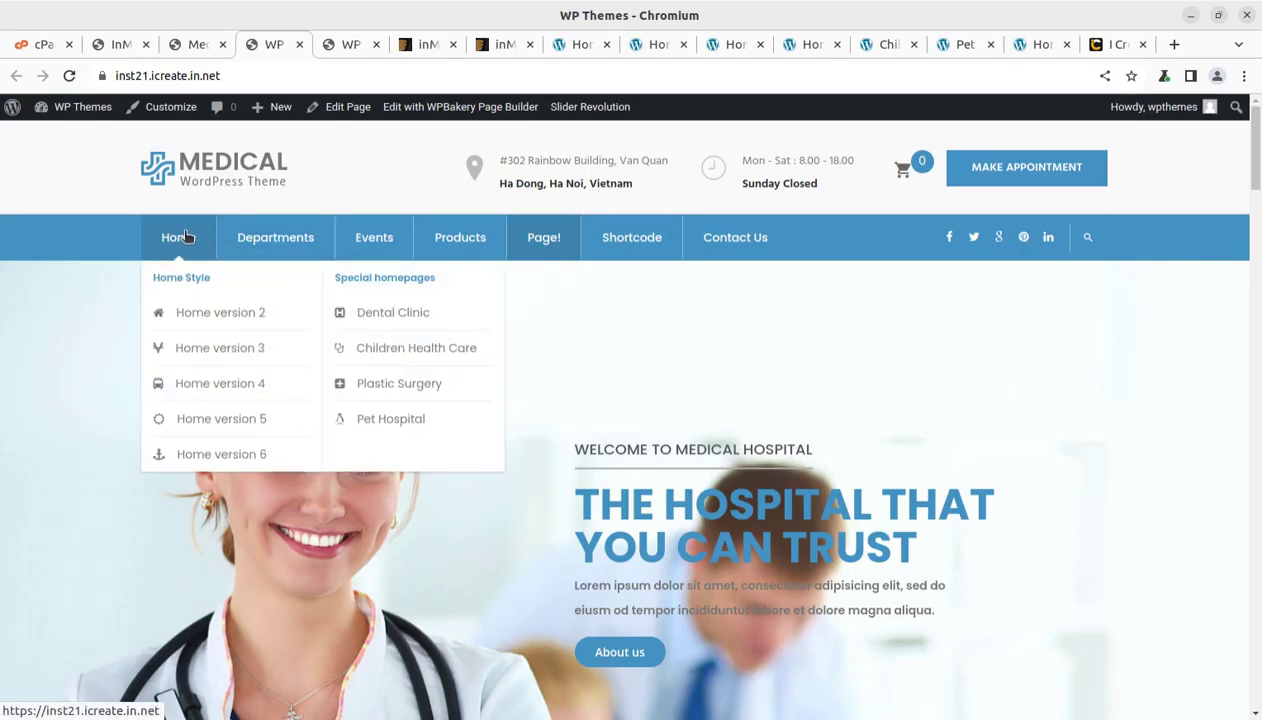
pyautogui.click(203, 315)
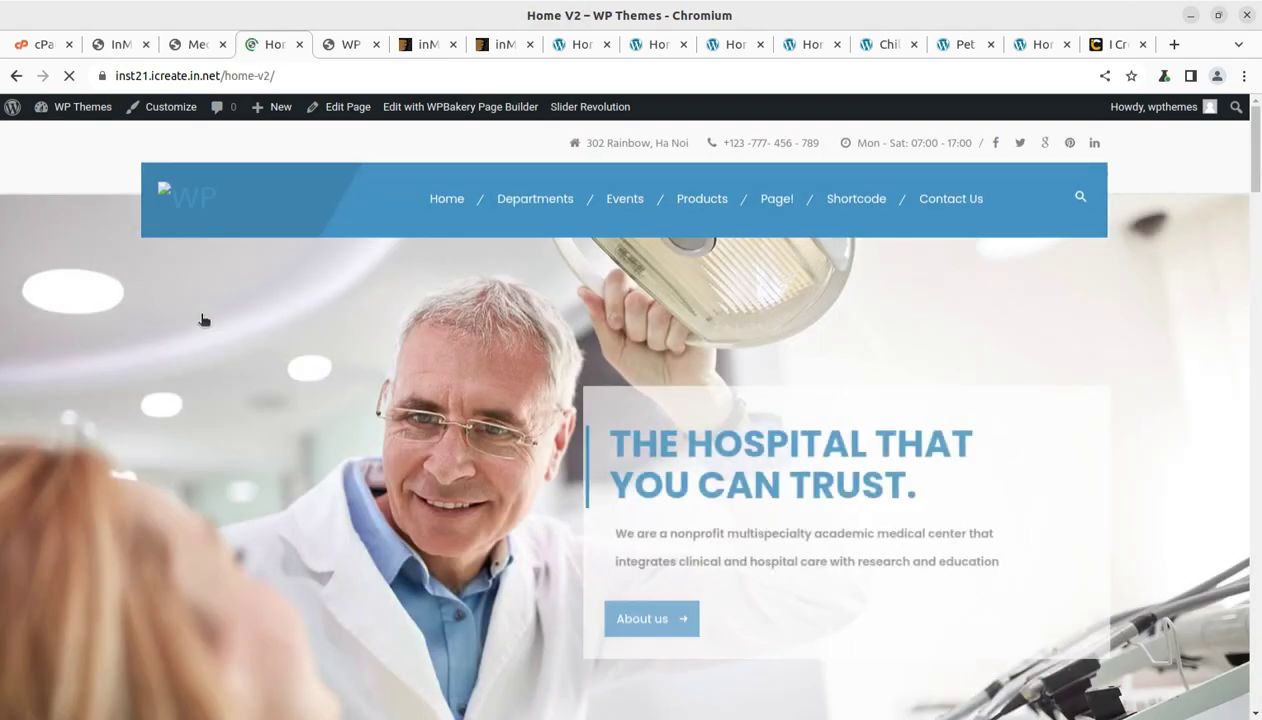
pyautogui.scroll(-5, 294, 284)
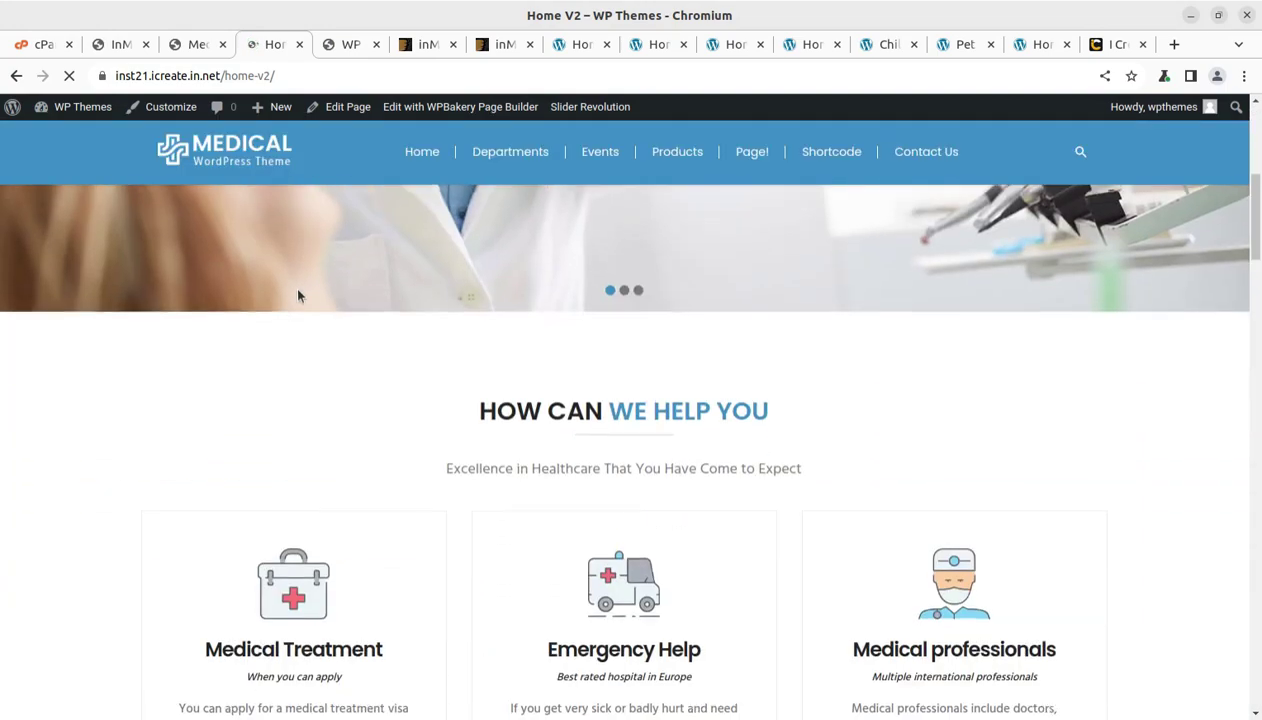
pyautogui.scroll(-12, 297, 295)
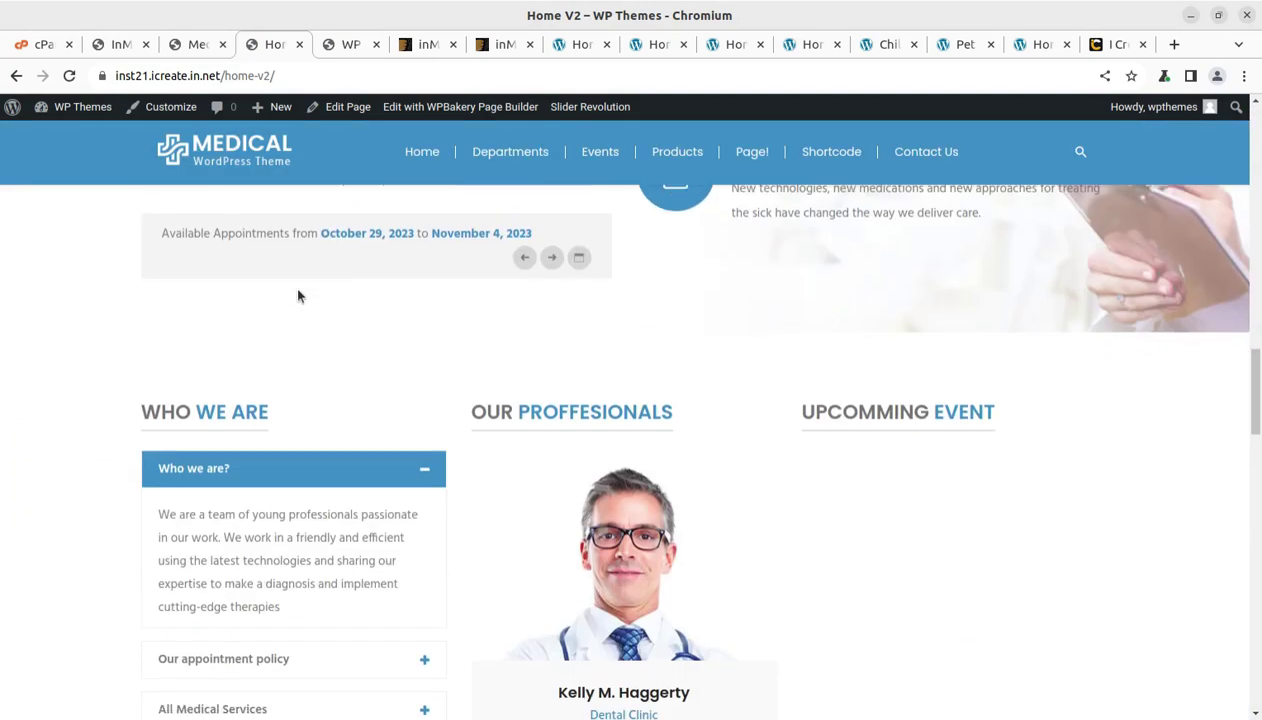
pyautogui.scroll(12, 295, 284)
pyautogui.click(228, 150)
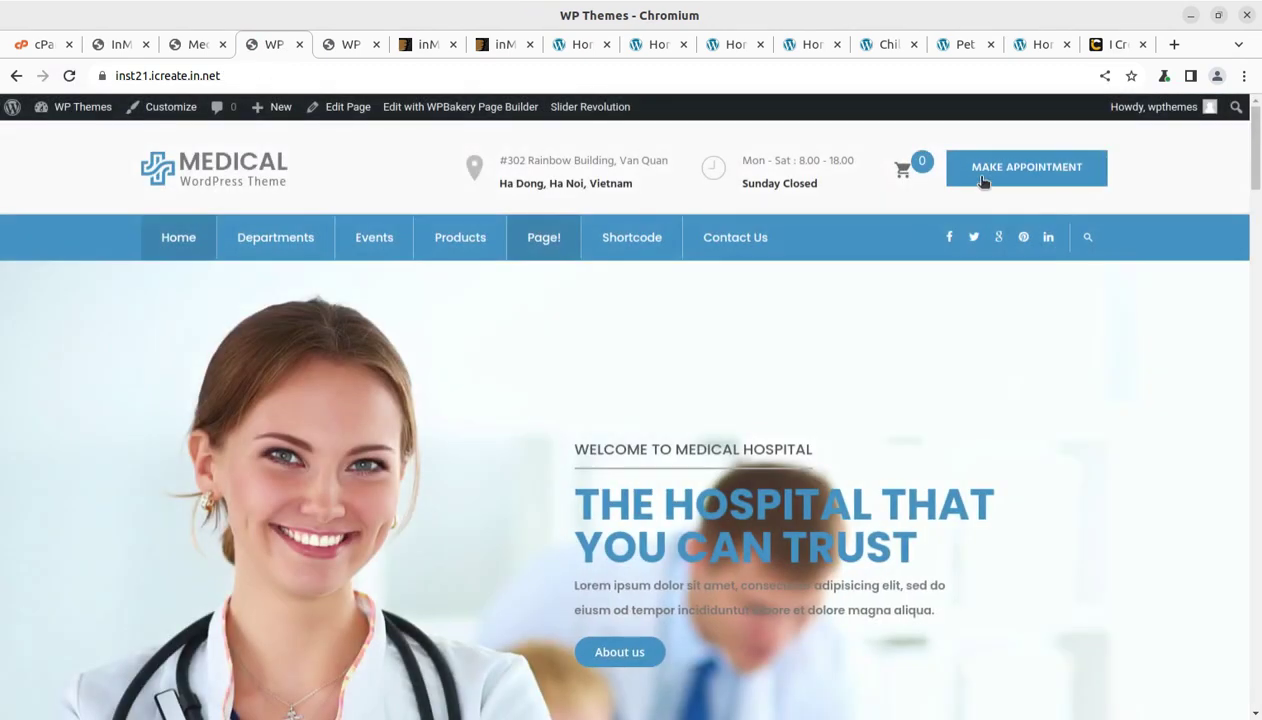
# Open the Make Appointment page and look over its contact options and appointment calendar
pyautogui.click(995, 174)
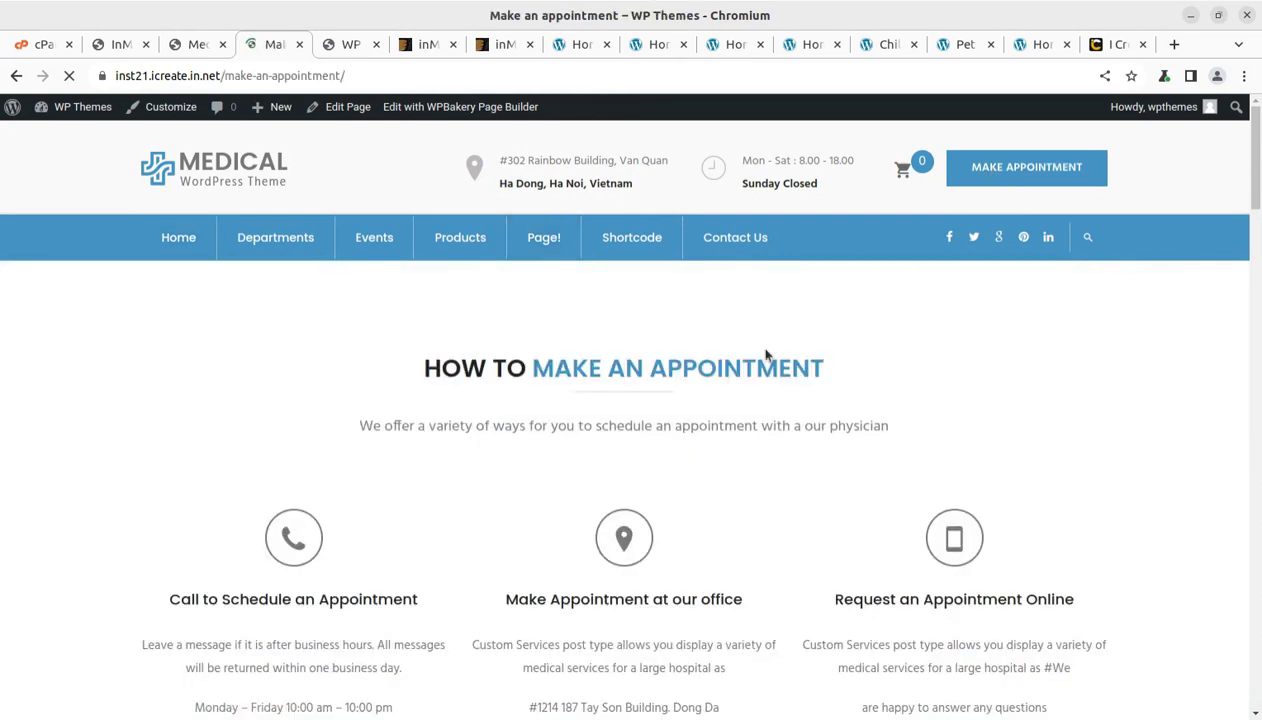
pyautogui.scroll(-3, 665, 345)
pyautogui.scroll(-4, 655, 365)
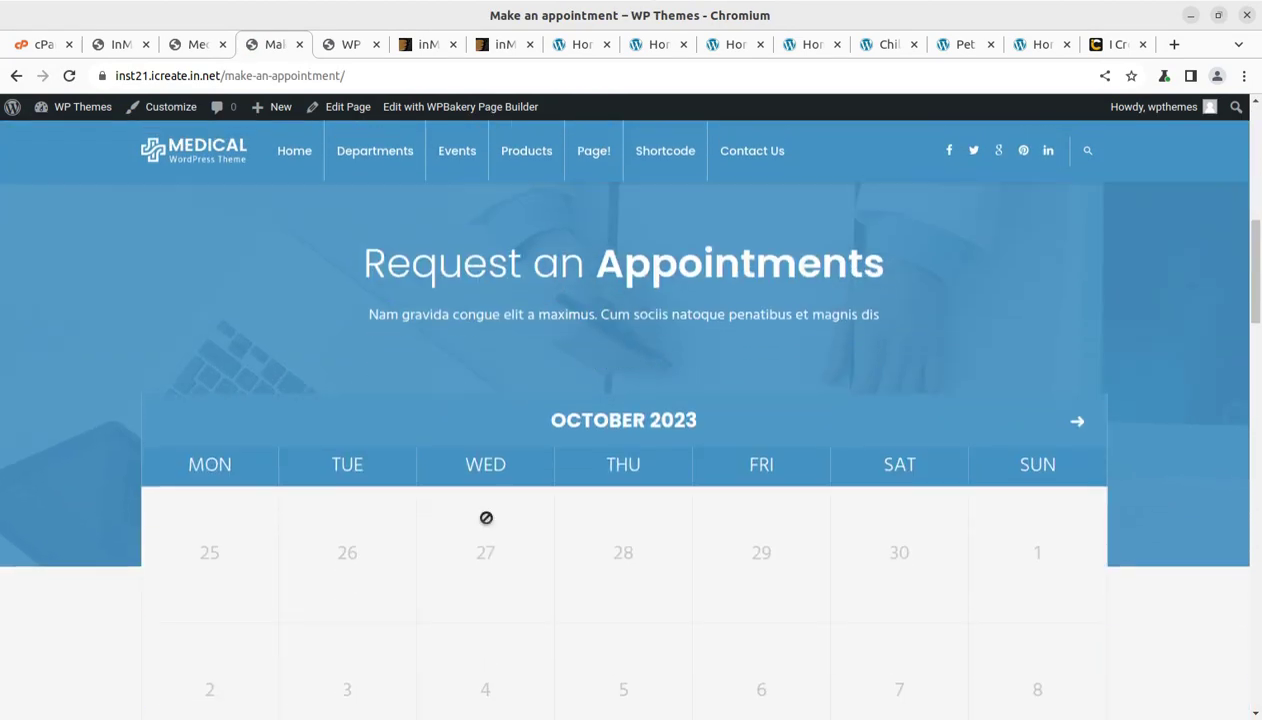
pyautogui.scroll(-4, 829, 556)
pyautogui.scroll(7, 679, 402)
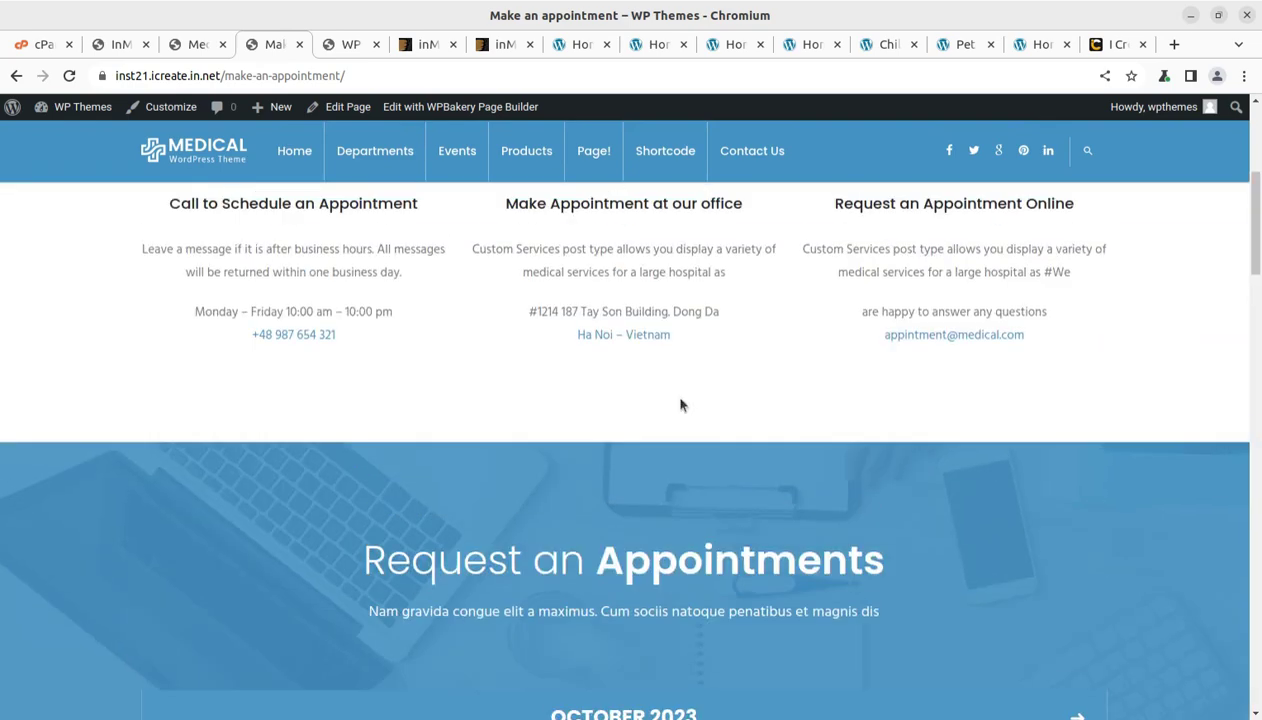
# Look through the Dental Clinic special homepage and go back to the site's front page
pyautogui.moveTo(294, 150)
pyautogui.click(515, 244)
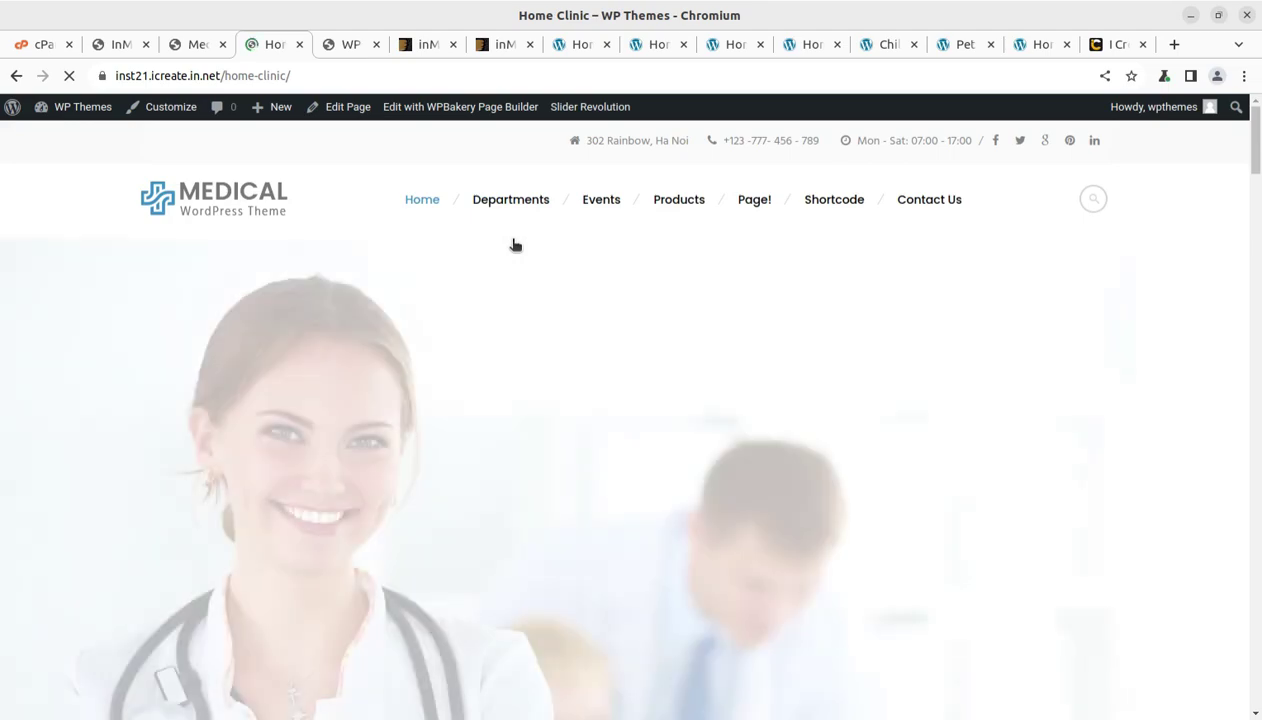
pyautogui.scroll(-5, 495, 258)
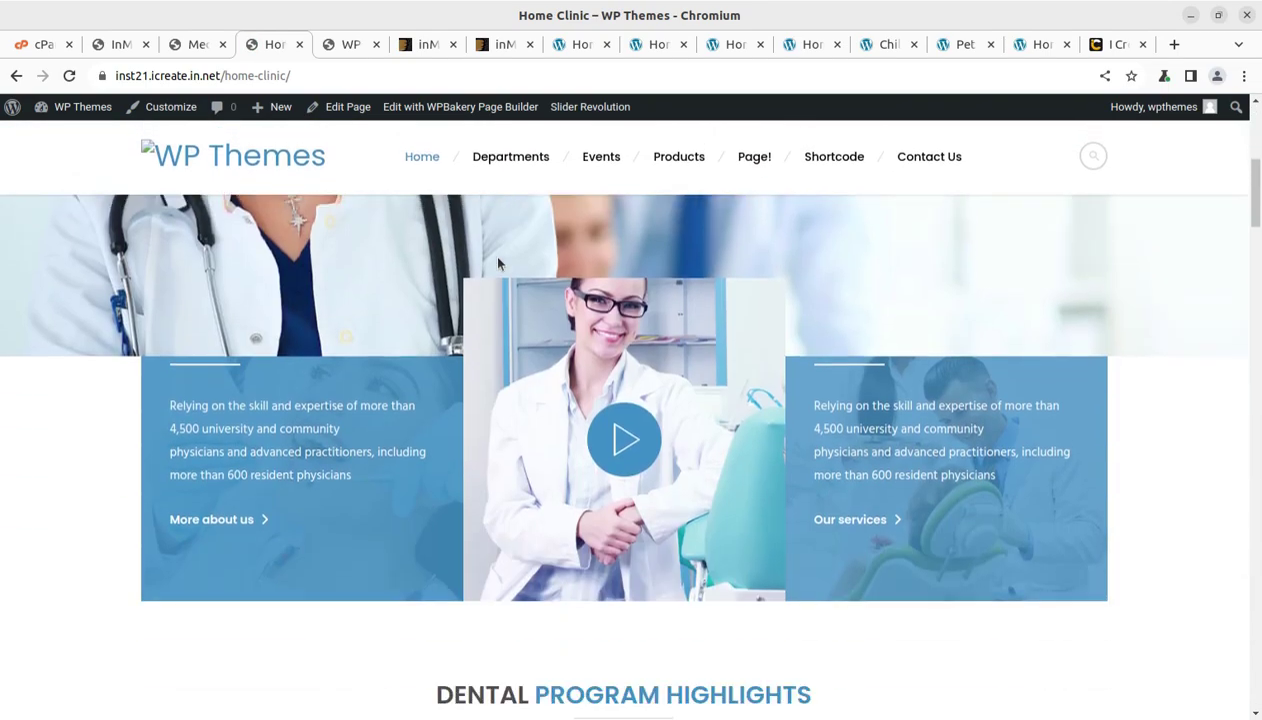
pyautogui.scroll(-4, 857, 428)
pyautogui.scroll(-5, 631, 352)
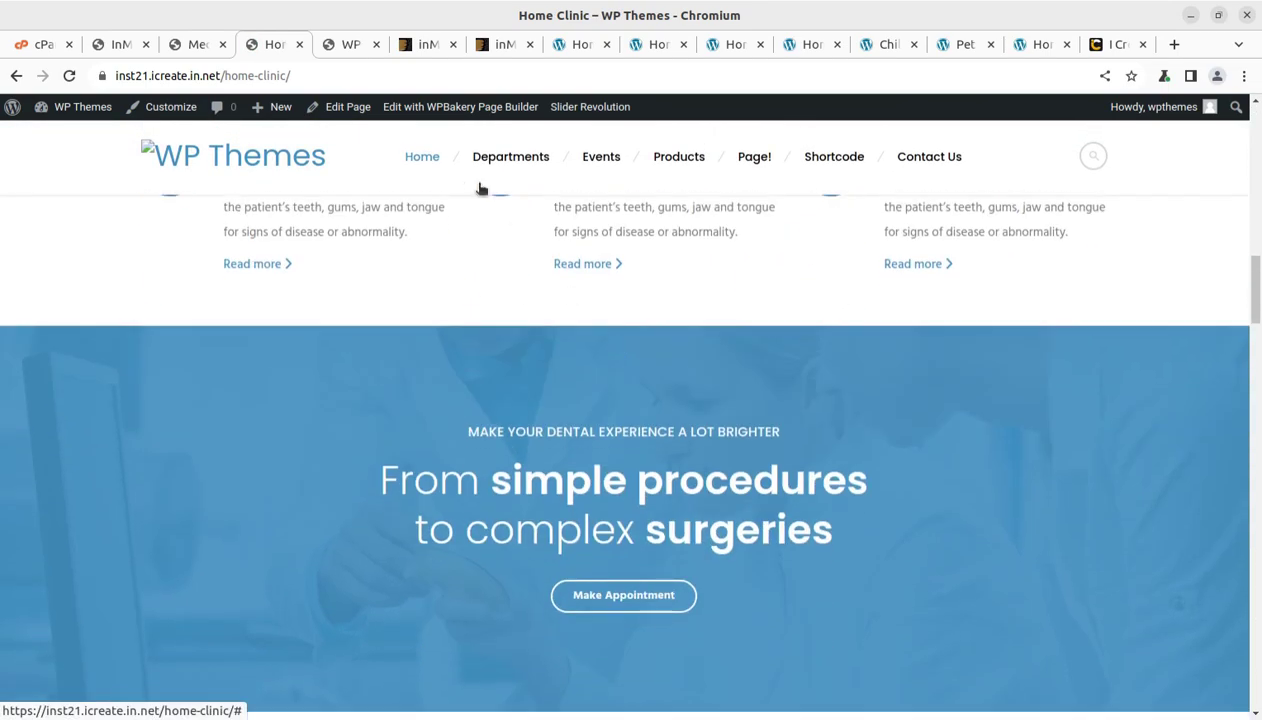
pyautogui.moveTo(389, 177)
pyautogui.scroll(6, 397, 186)
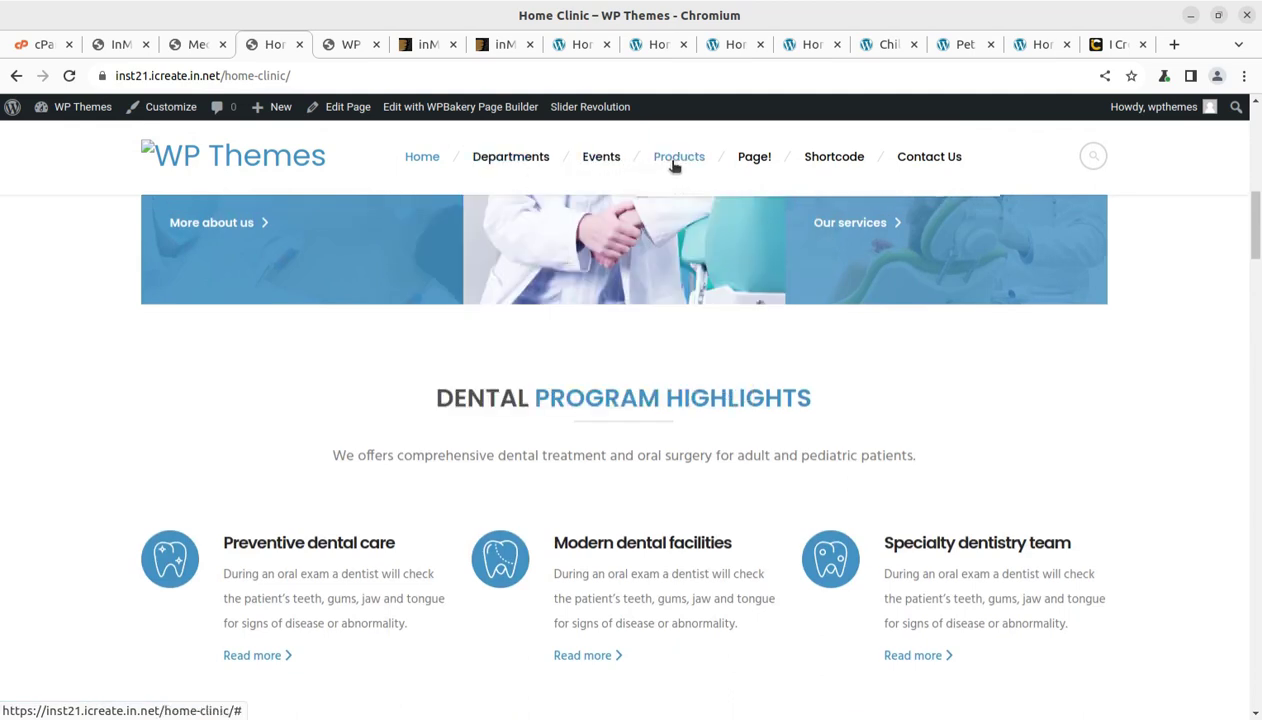
pyautogui.click(180, 158)
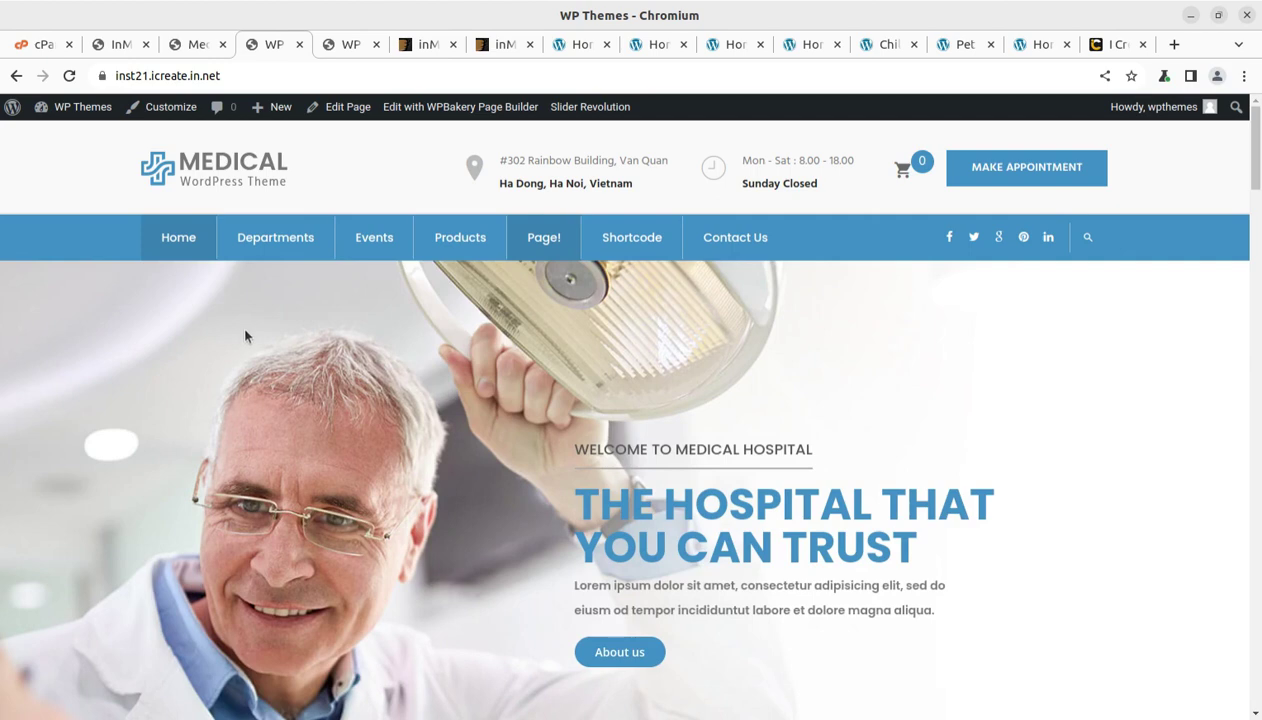
# Look over the front page's navigation submenus and its sections down to Meet Other Doctors
pyautogui.moveTo(545, 238)
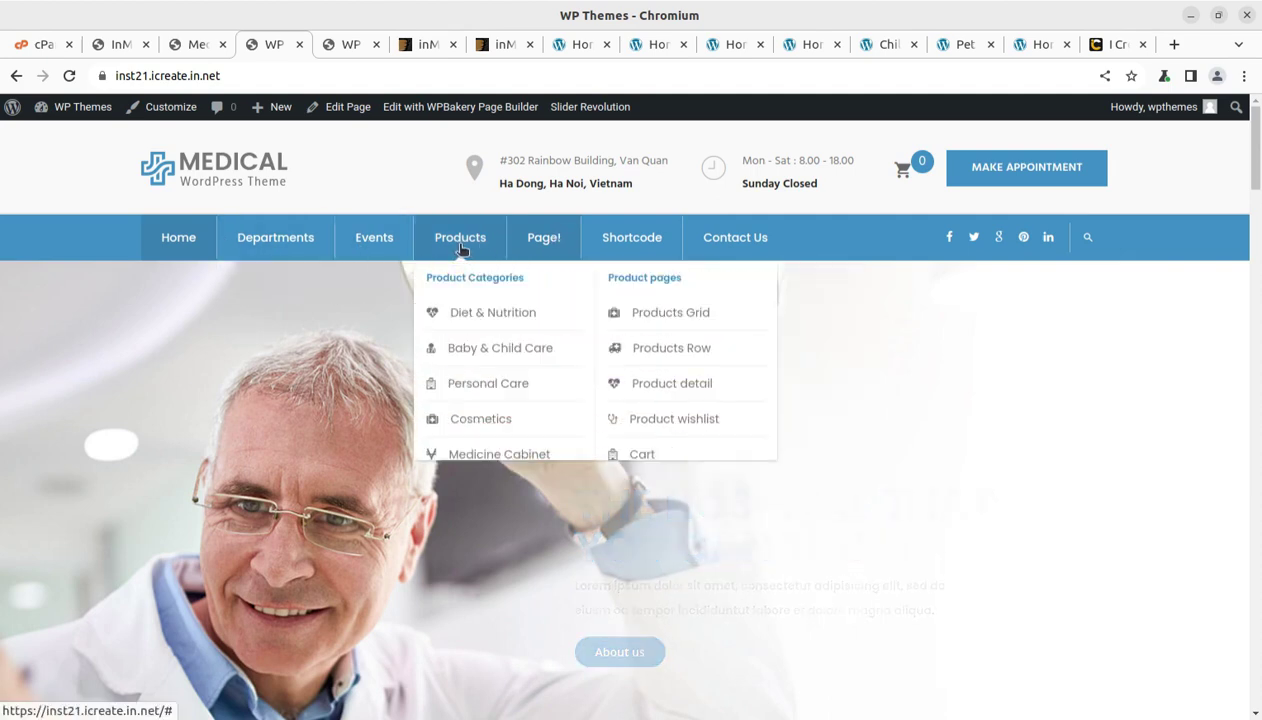
pyautogui.moveTo(628, 245)
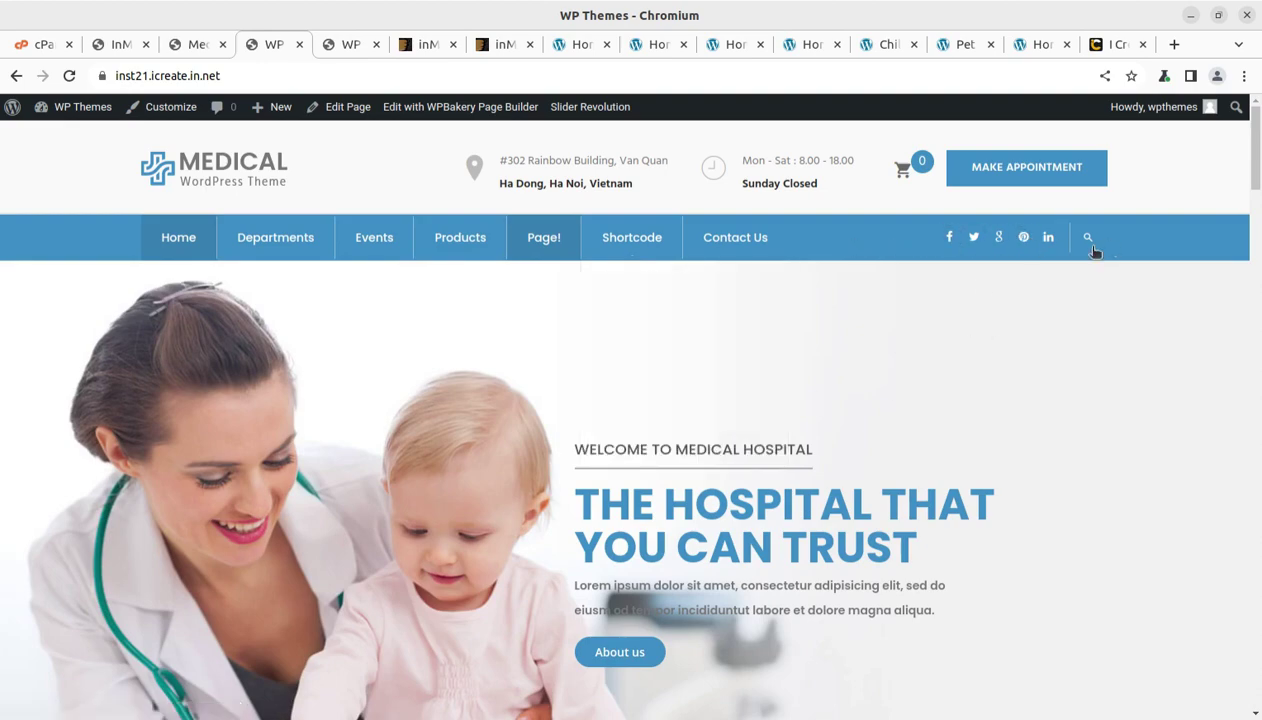
pyautogui.scroll(-9, 989, 284)
pyautogui.scroll(4, 880, 365)
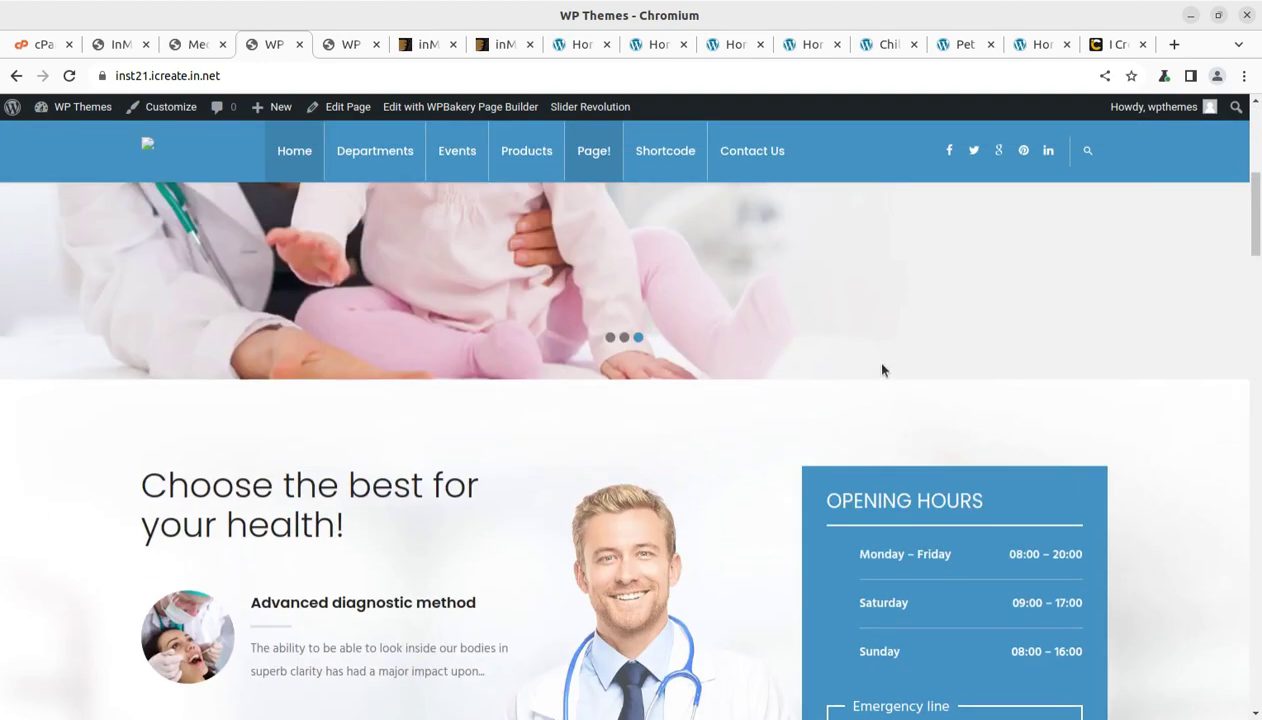
pyautogui.scroll(-17, 845, 495)
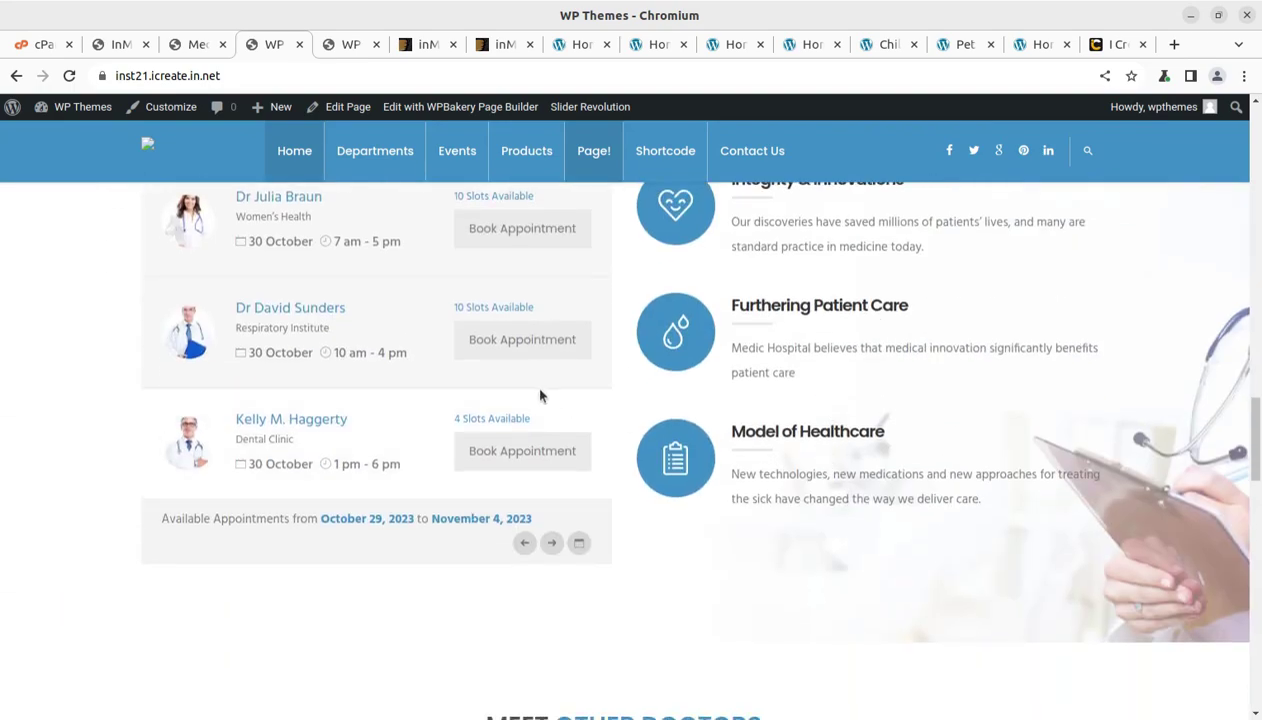
pyautogui.scroll(-3, 540, 396)
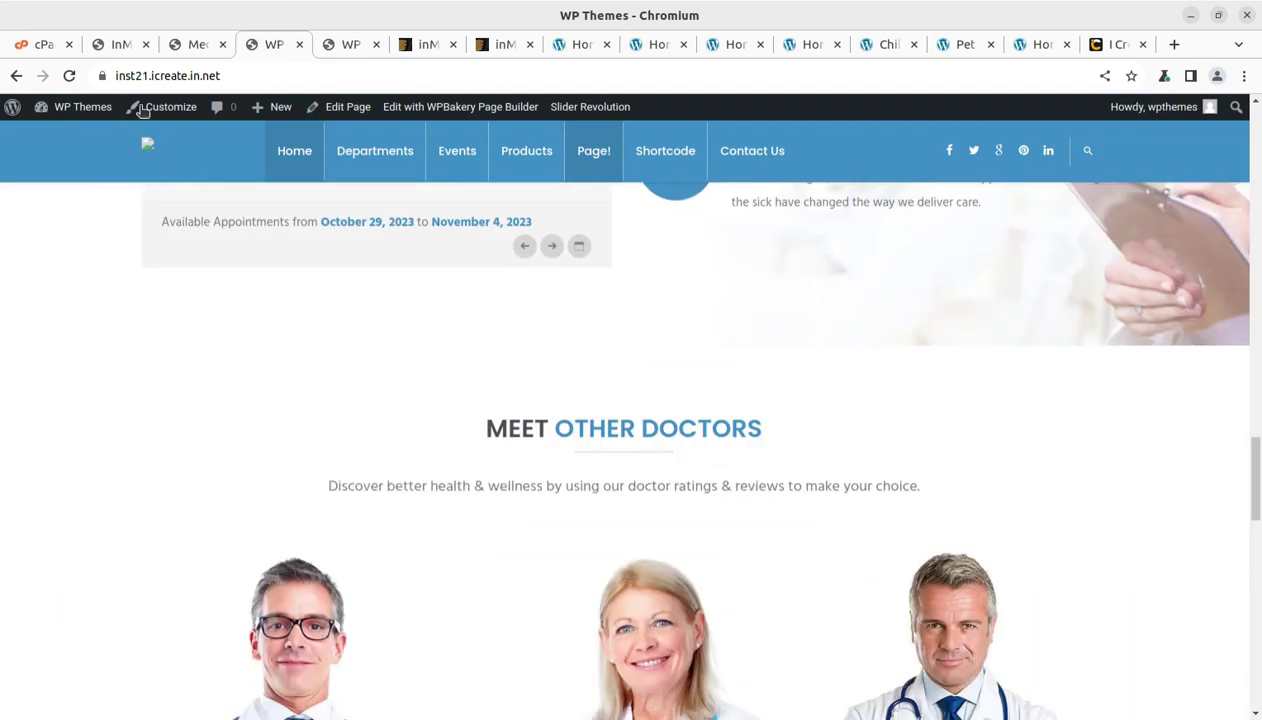
# Open the WordPress dashboard from the site, close the Media Library tab and return to the InMedical Theme Options
pyautogui.moveTo(84, 110)
pyautogui.click(74, 137)
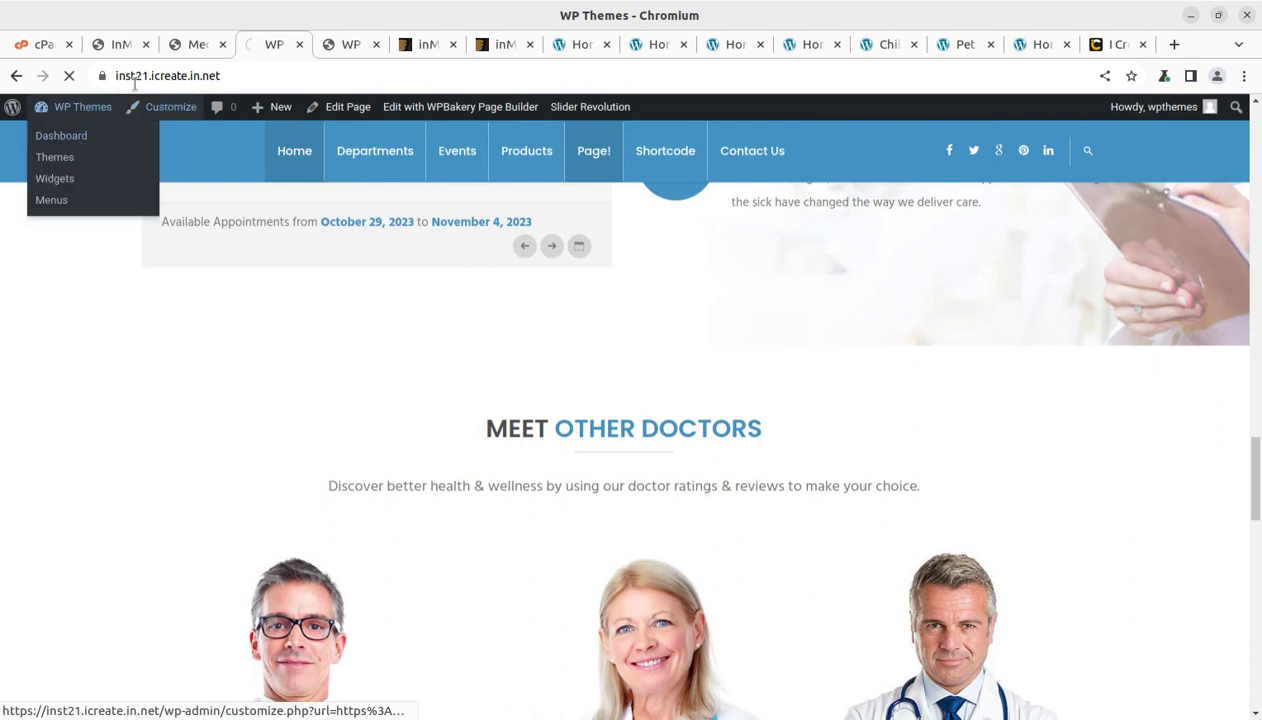
pyautogui.click(222, 44)
pyautogui.click(127, 44)
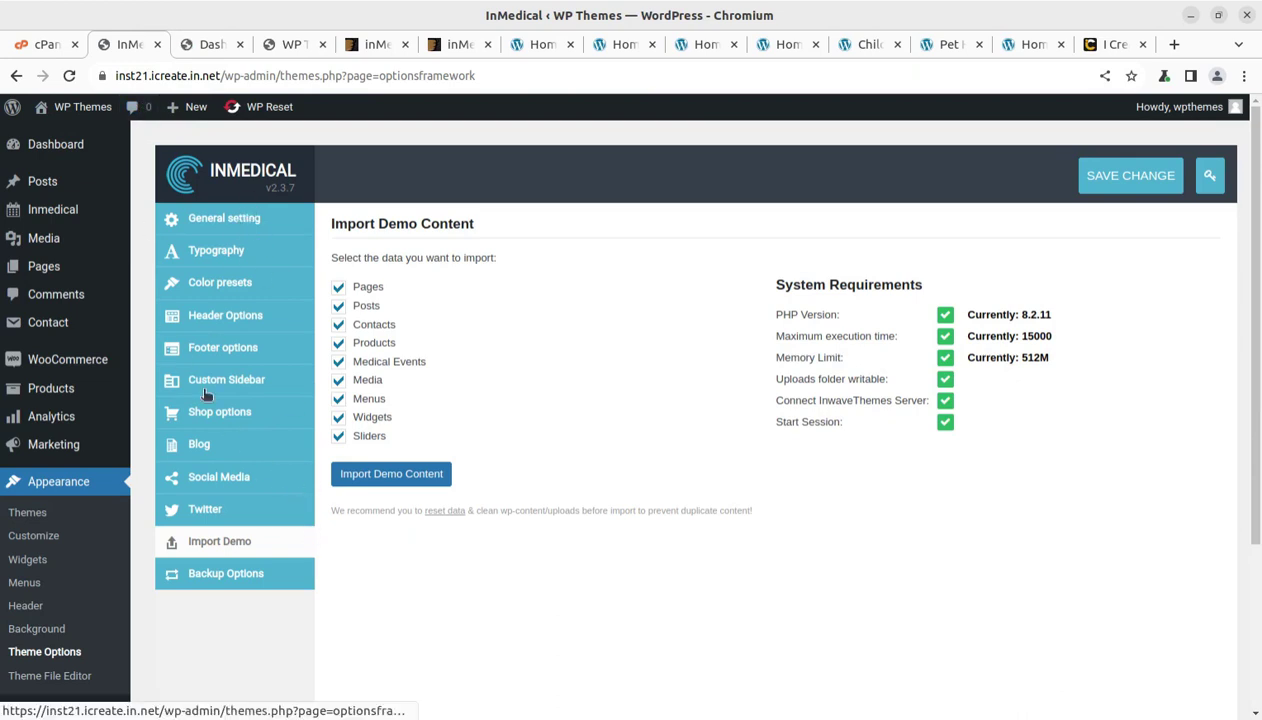
# Look through the General setting, Typography and Color presets sections of the Theme Options
pyautogui.click(249, 224)
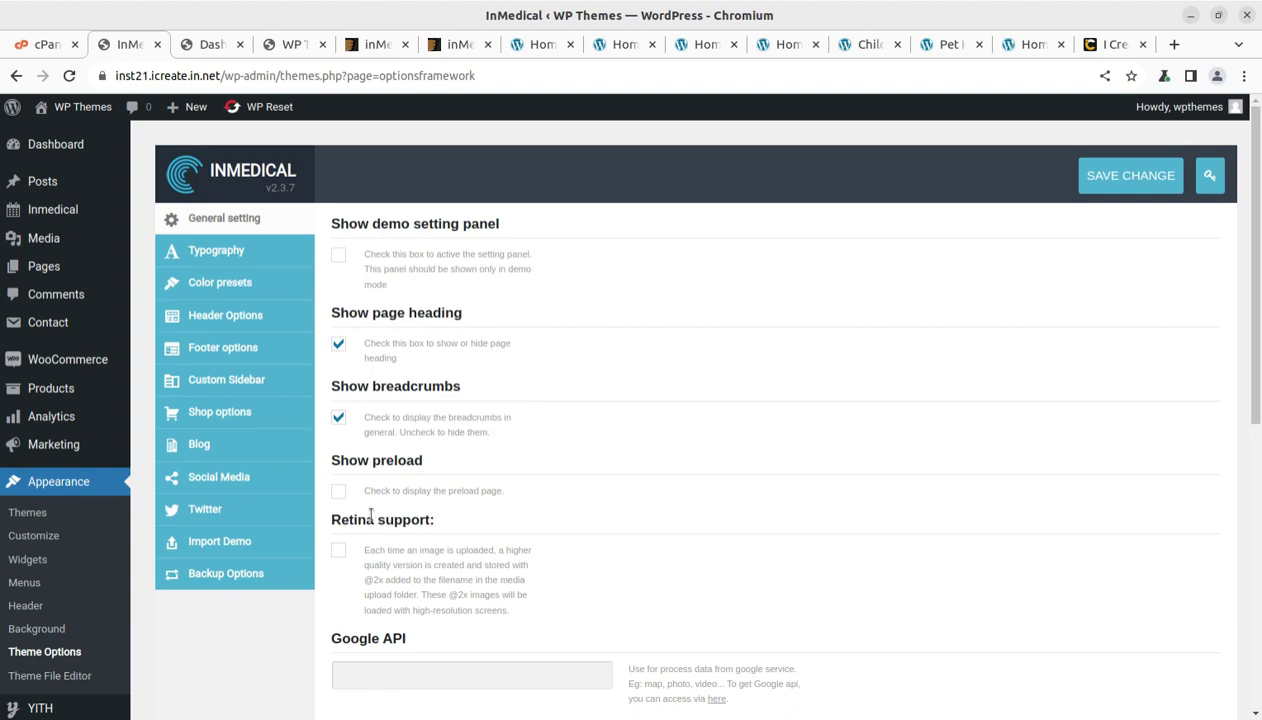
pyautogui.scroll(-5, 390, 640)
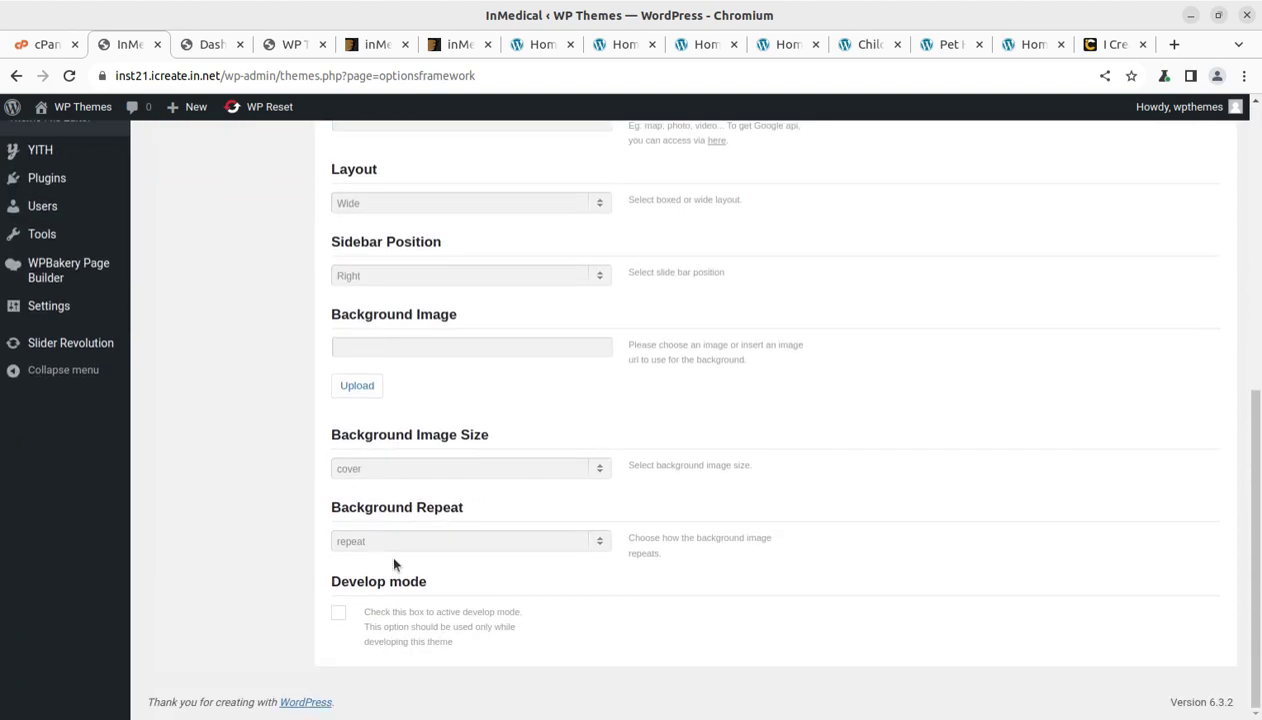
pyautogui.scroll(5, 394, 565)
pyautogui.click(216, 252)
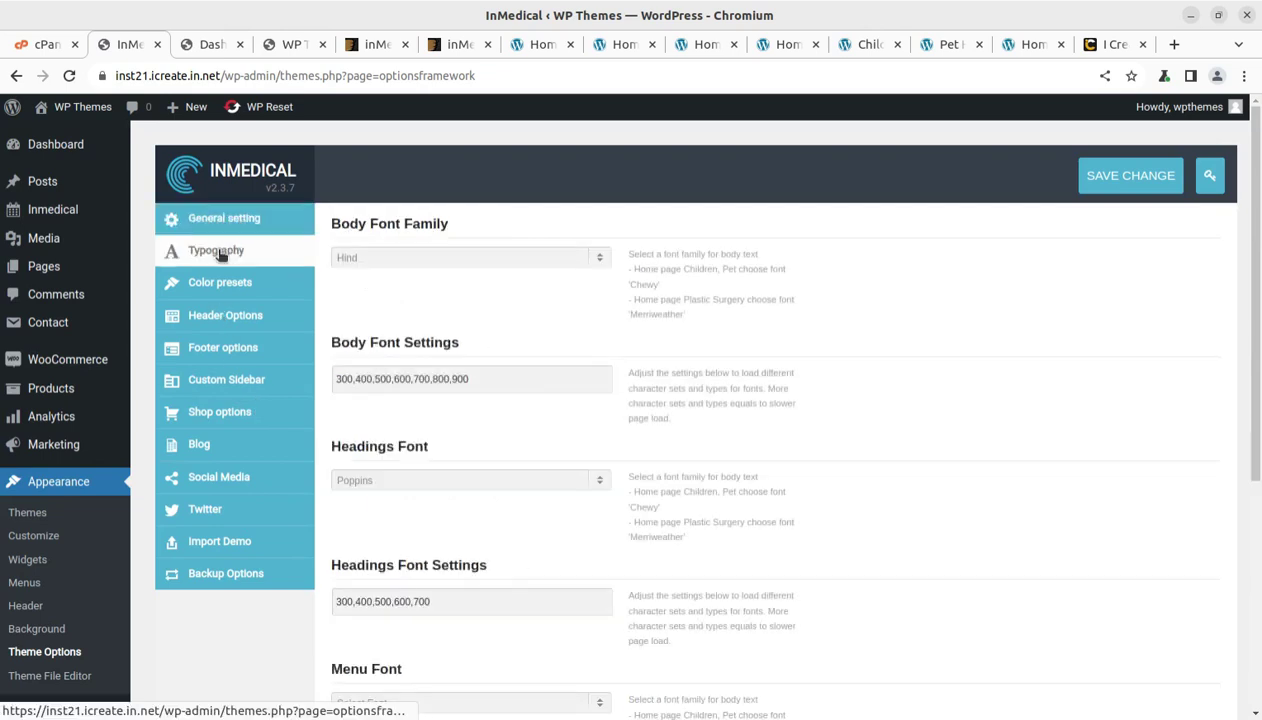
pyautogui.click(222, 288)
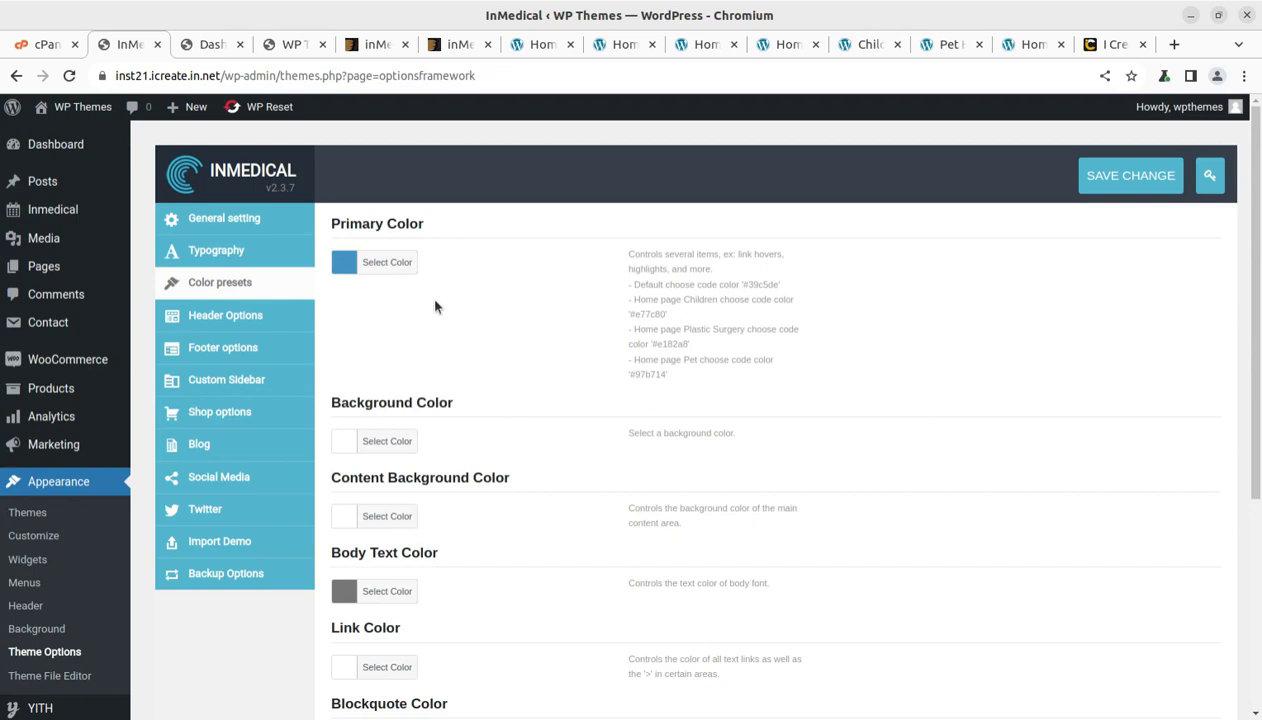
# Examine the header layouts in Header Options and the footer style, scroll and copyright settings in Footer options
pyautogui.click(225, 314)
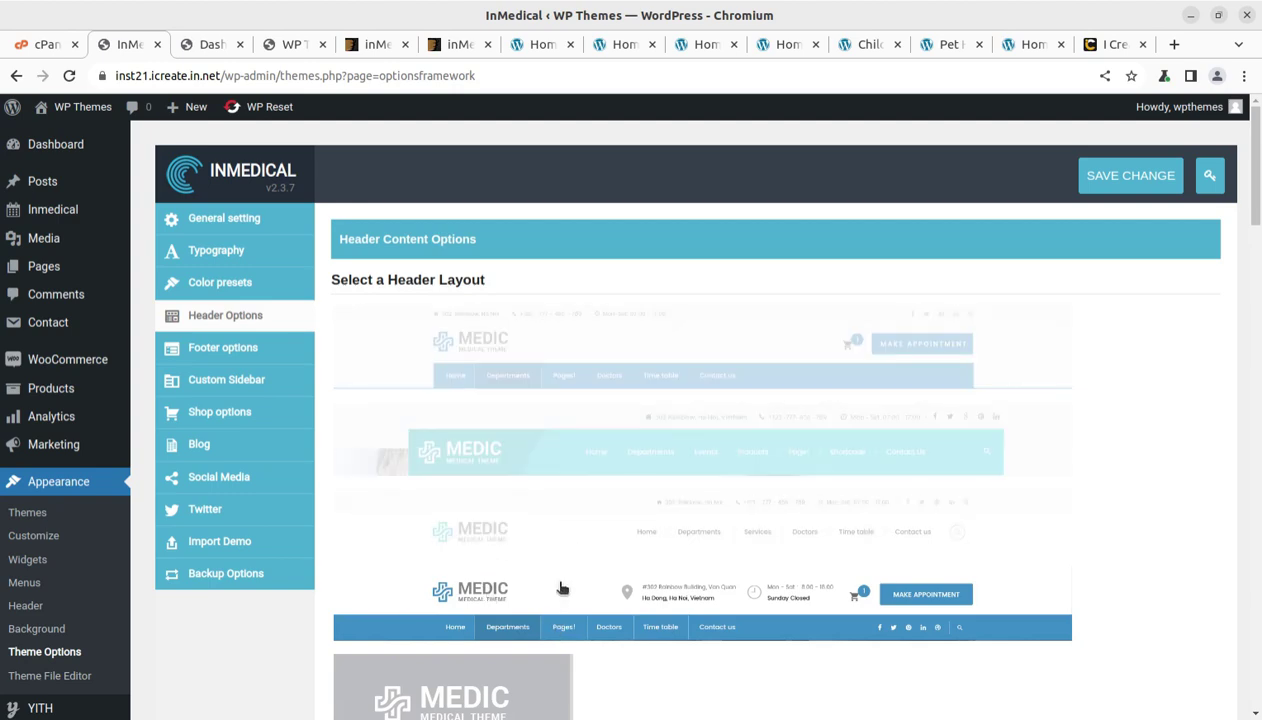
pyautogui.scroll(-2, 556, 560)
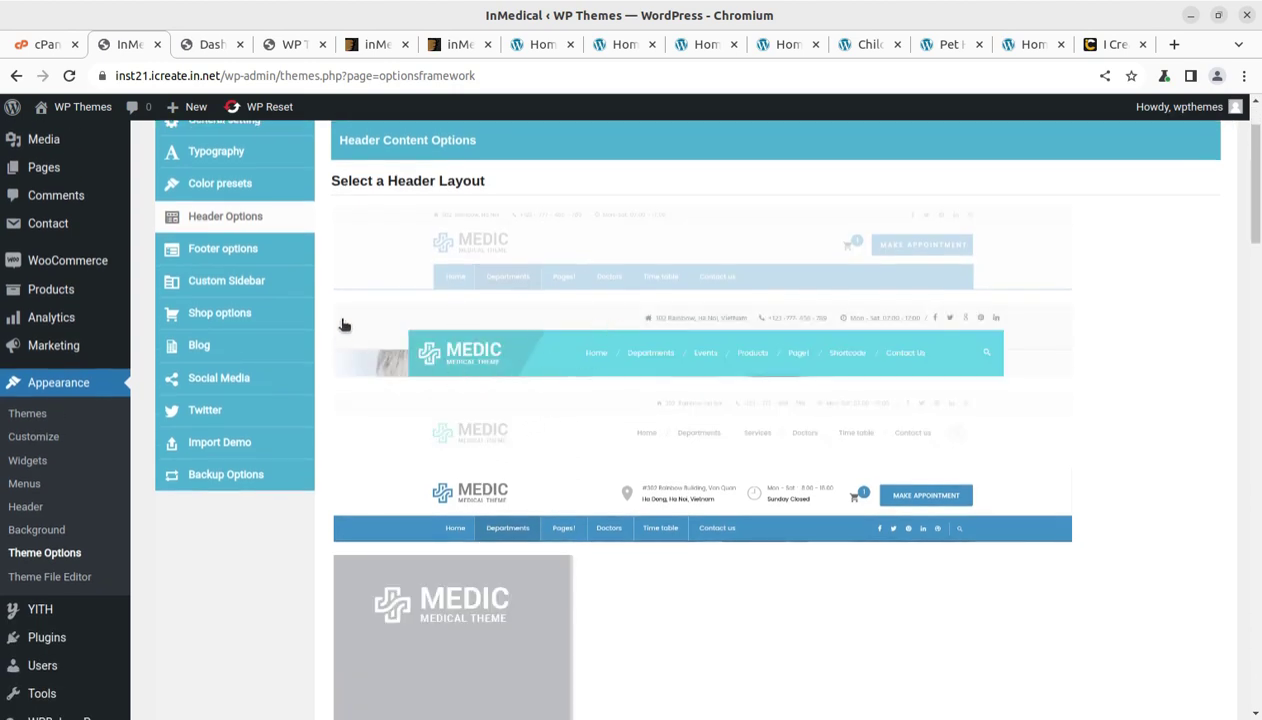
pyautogui.click(250, 256)
pyautogui.scroll(2, 544, 366)
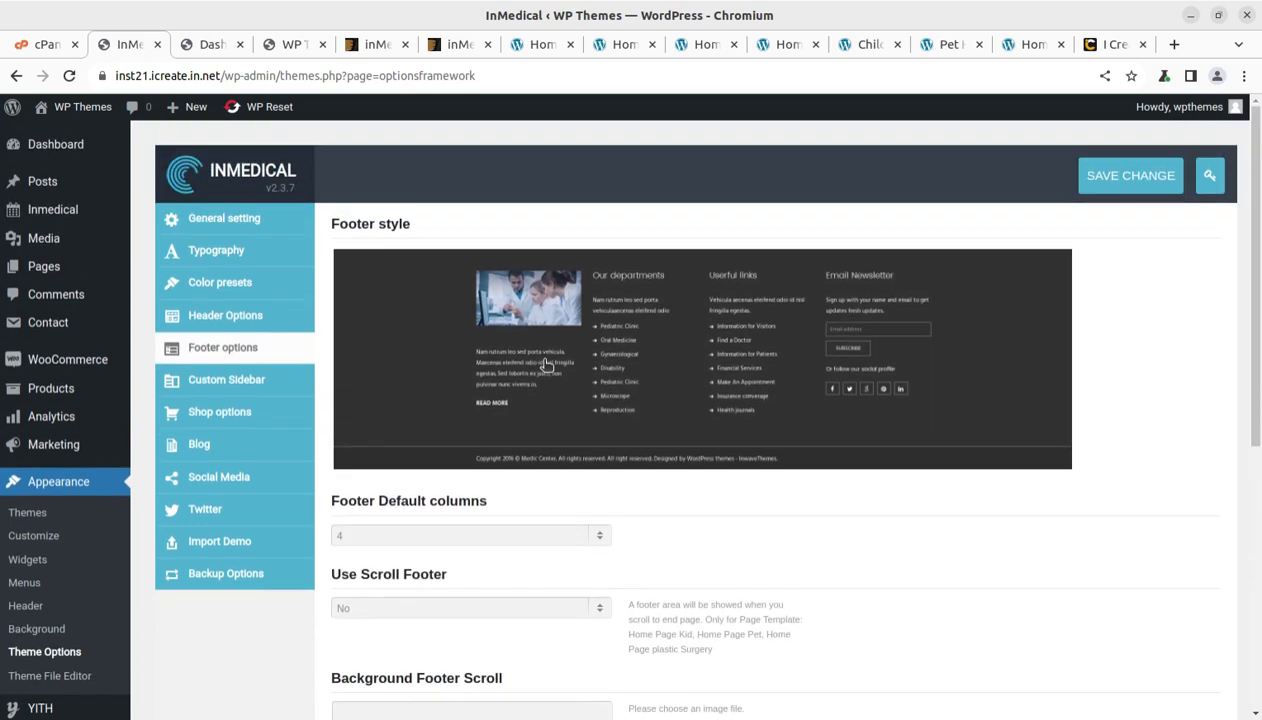
pyautogui.scroll(-6, 544, 366)
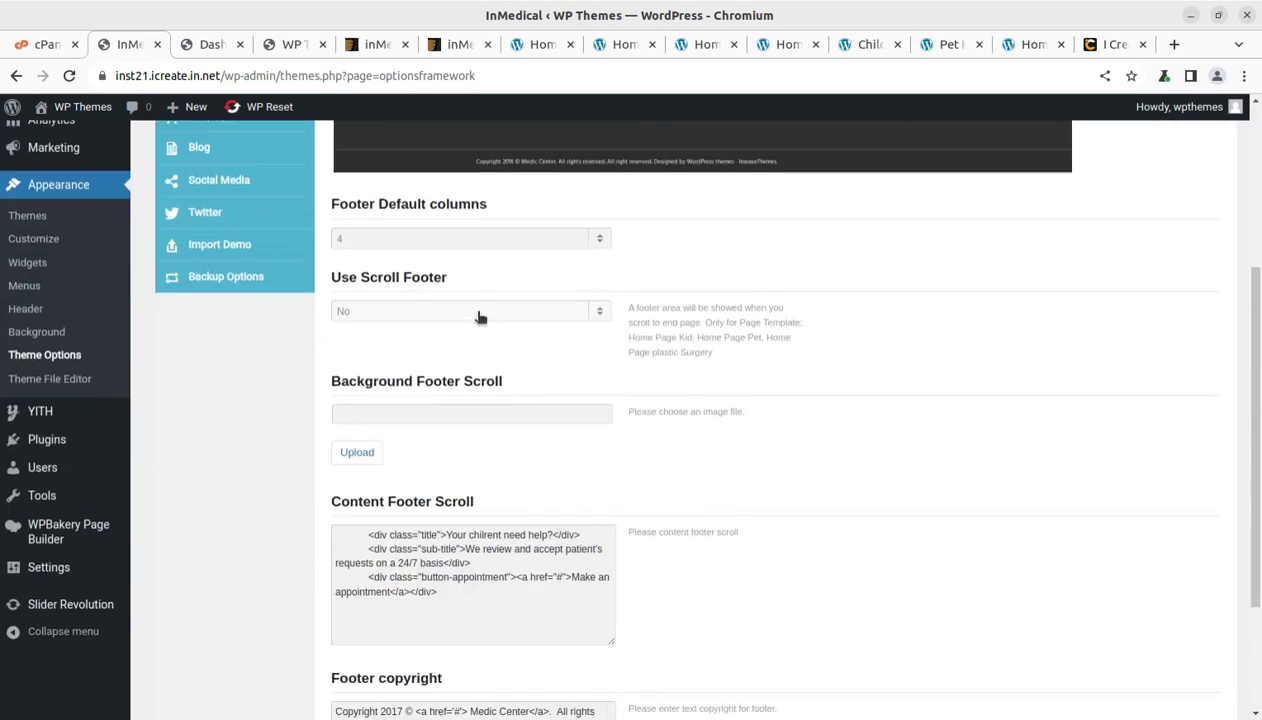
pyautogui.scroll(-1, 487, 487)
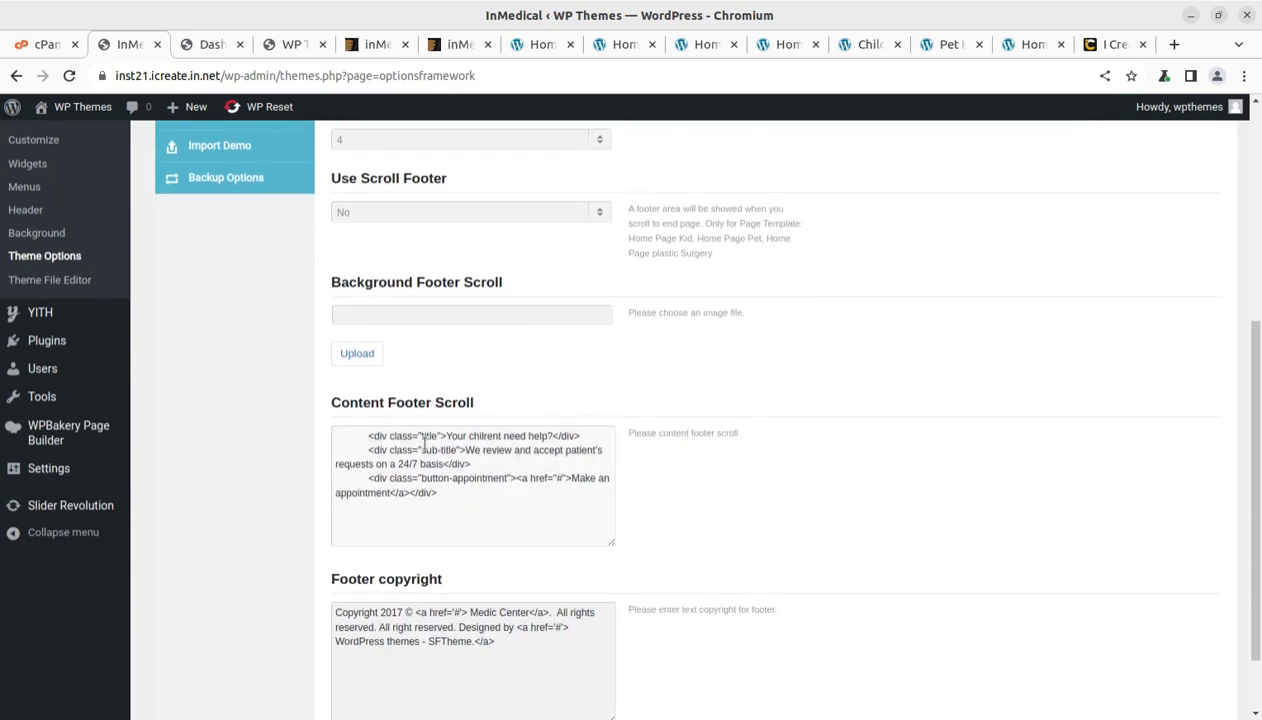
# Examine the Content Footer Scroll and Footer copyright texts in the Footer options
pyautogui.scroll(-1, 506, 505)
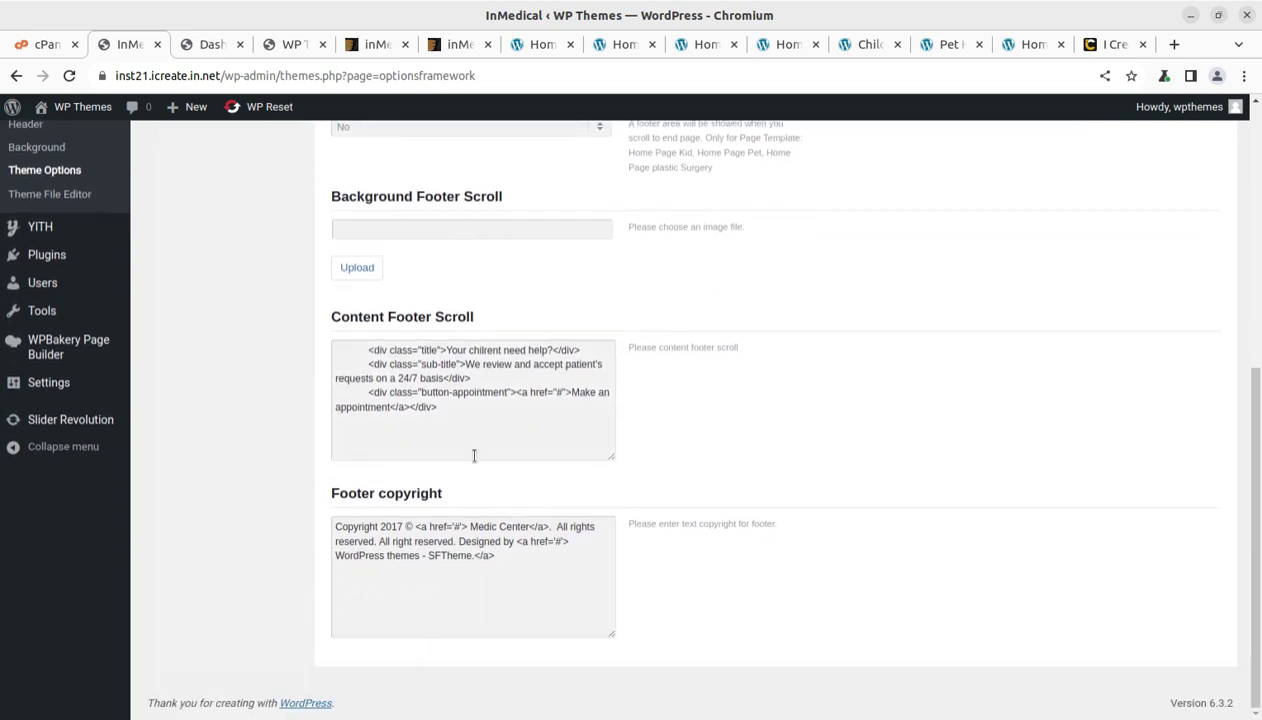
pyautogui.moveTo(535, 408); pyautogui.dragTo(356, 351)
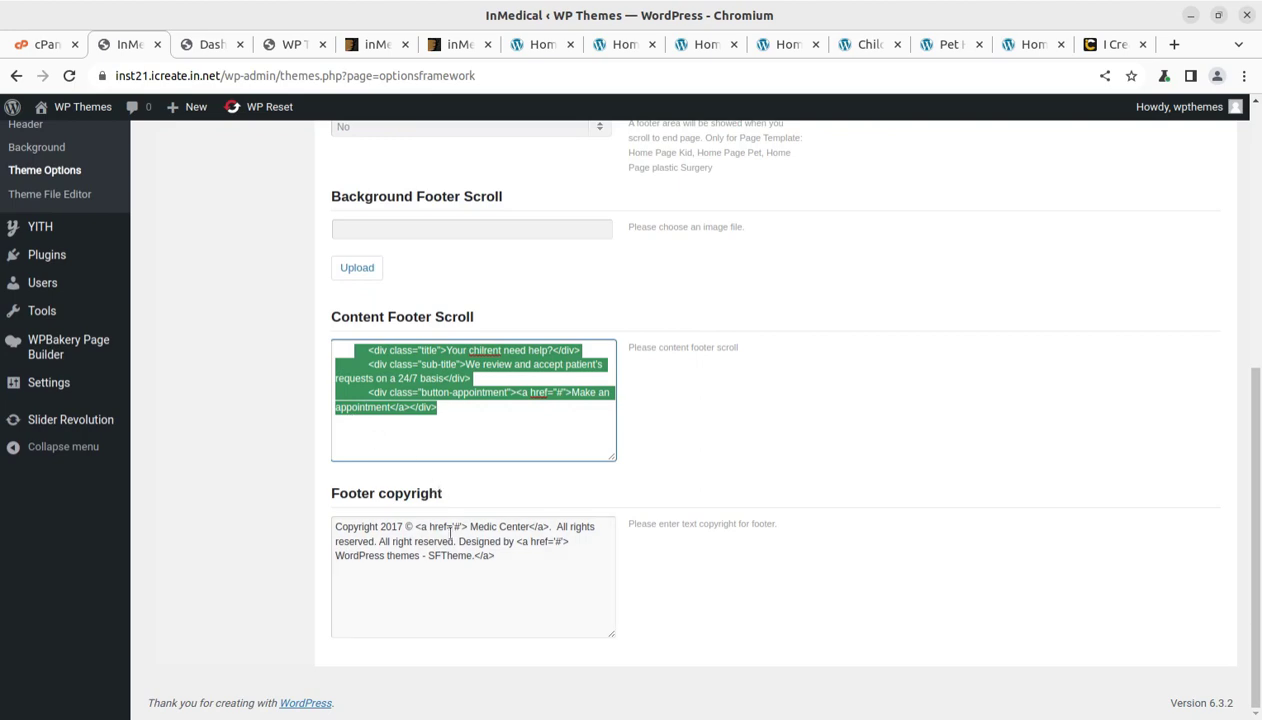
pyautogui.moveTo(493, 577); pyautogui.dragTo(312, 506)
pyautogui.scroll(4, 270, 498)
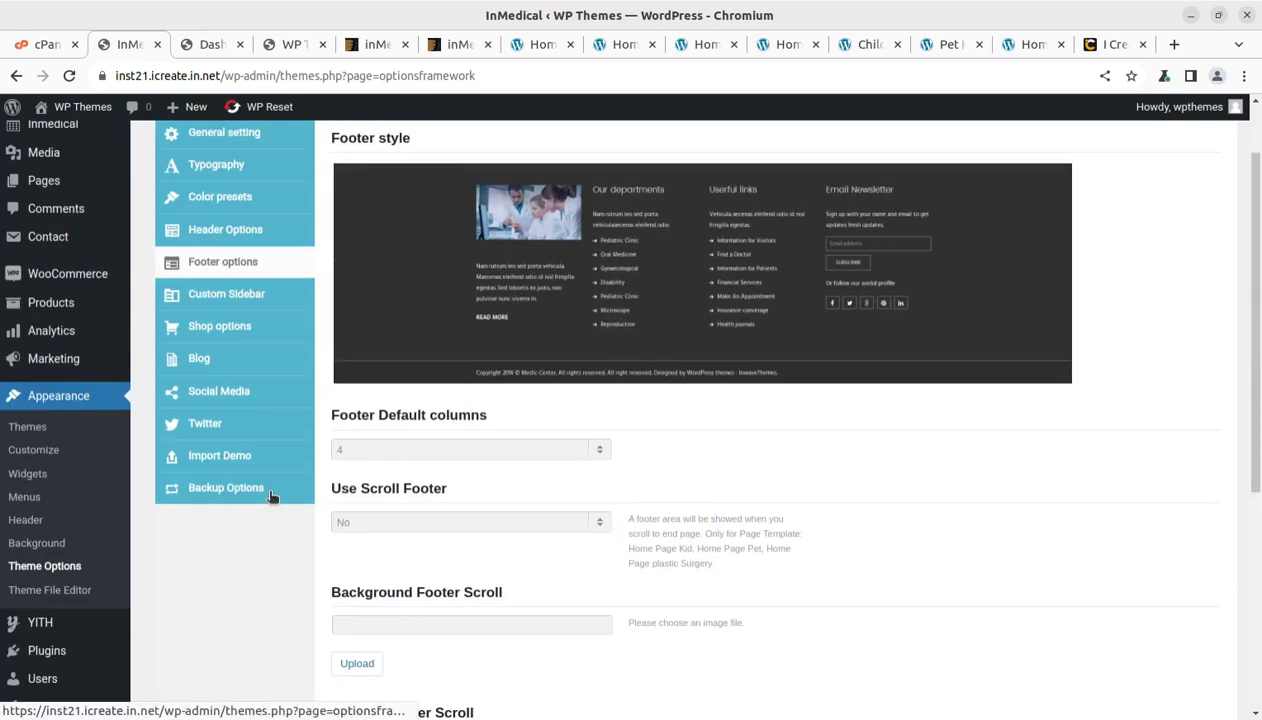
# Look through the Custom Sidebar, Shop options, Blog, Social Media and Twitter sections of the Theme Options
pyautogui.click(214, 293)
pyautogui.click(221, 330)
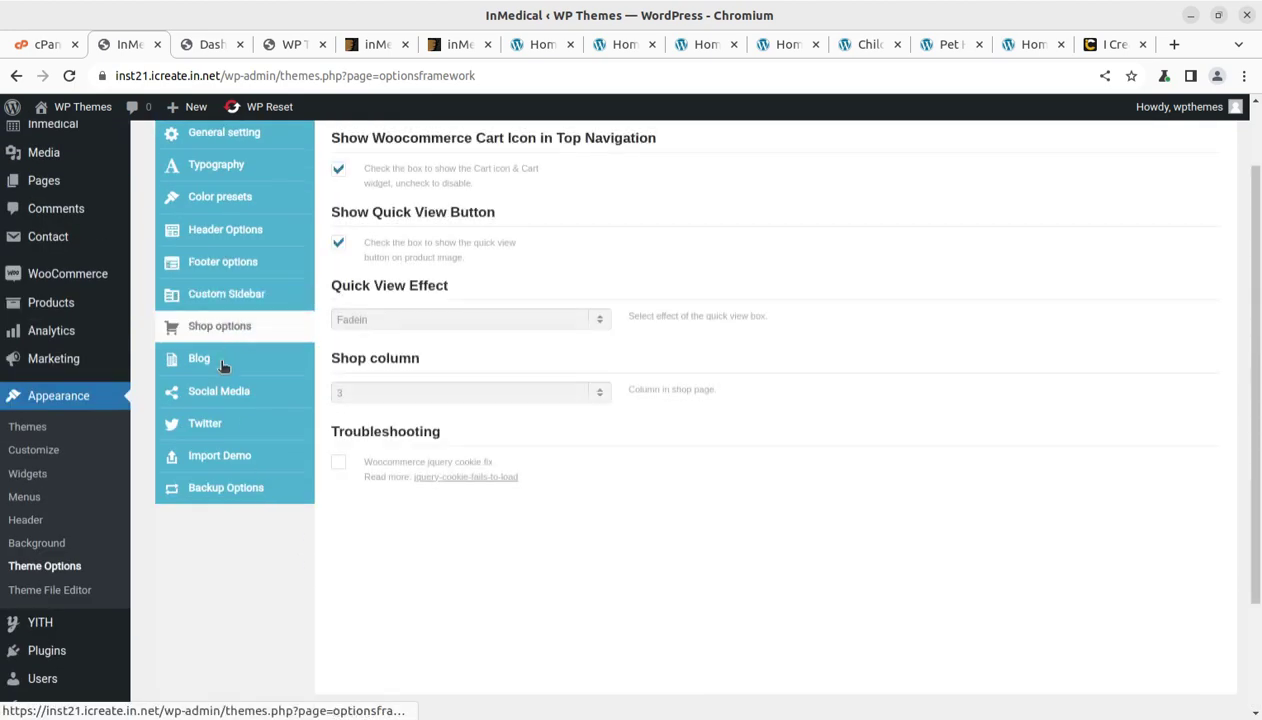
pyautogui.click(210, 364)
pyautogui.click(239, 399)
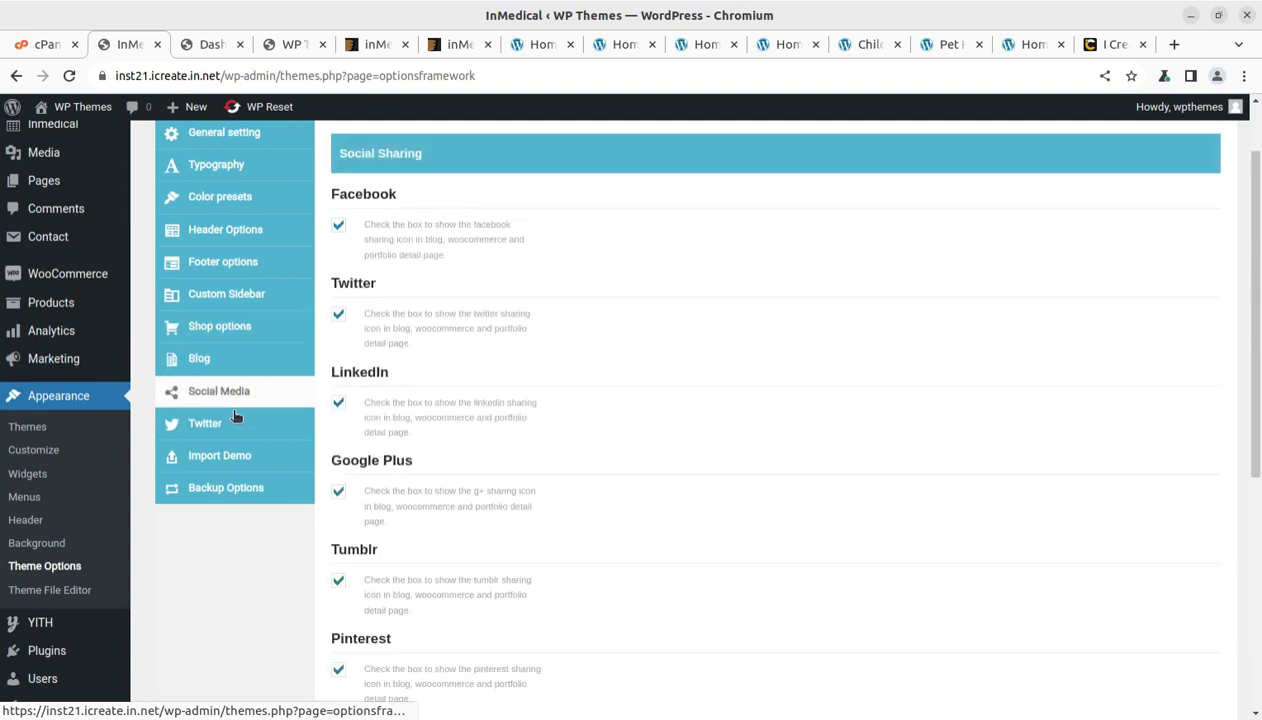
pyautogui.click(236, 418)
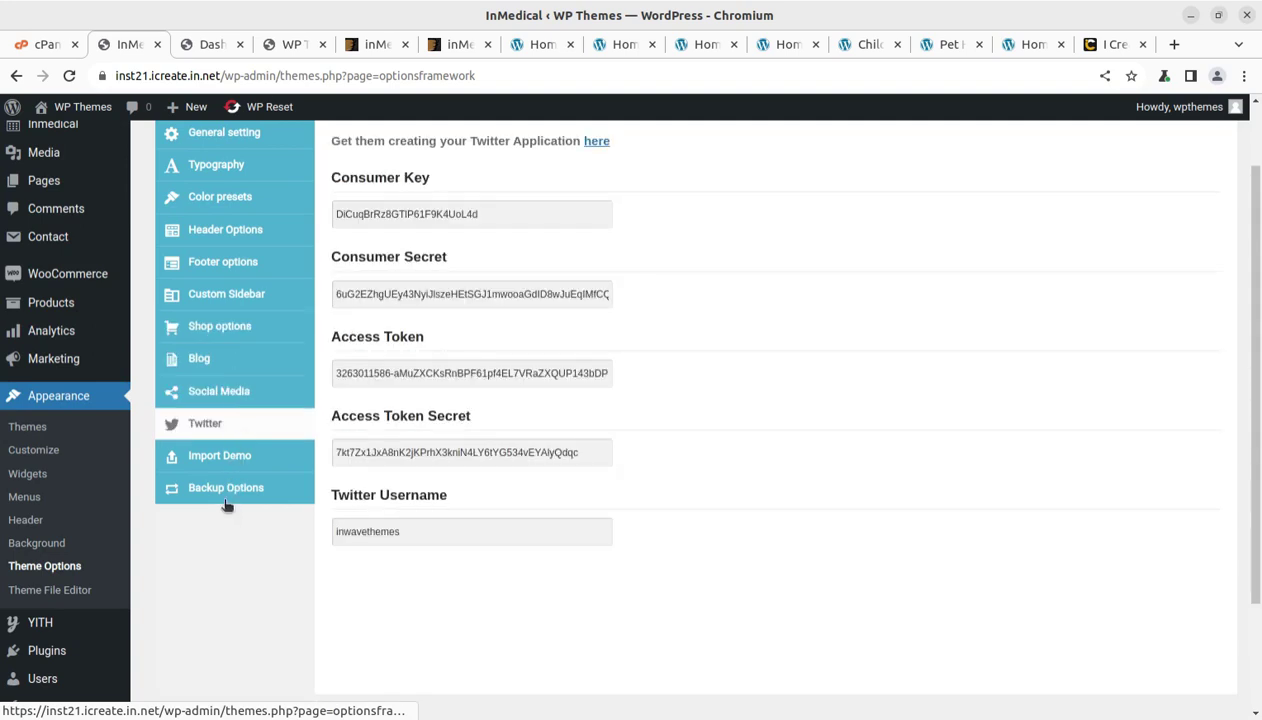
pyautogui.scroll(-3, 301, 510)
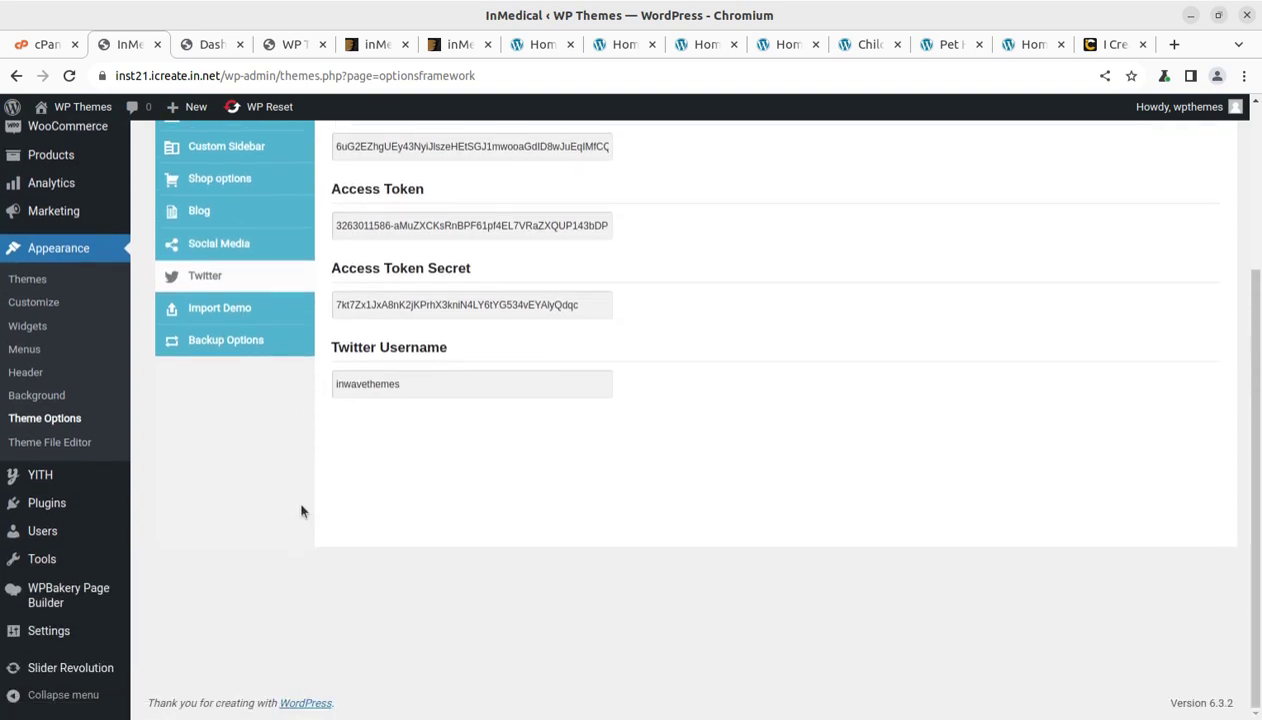
pyautogui.scroll(4, 301, 510)
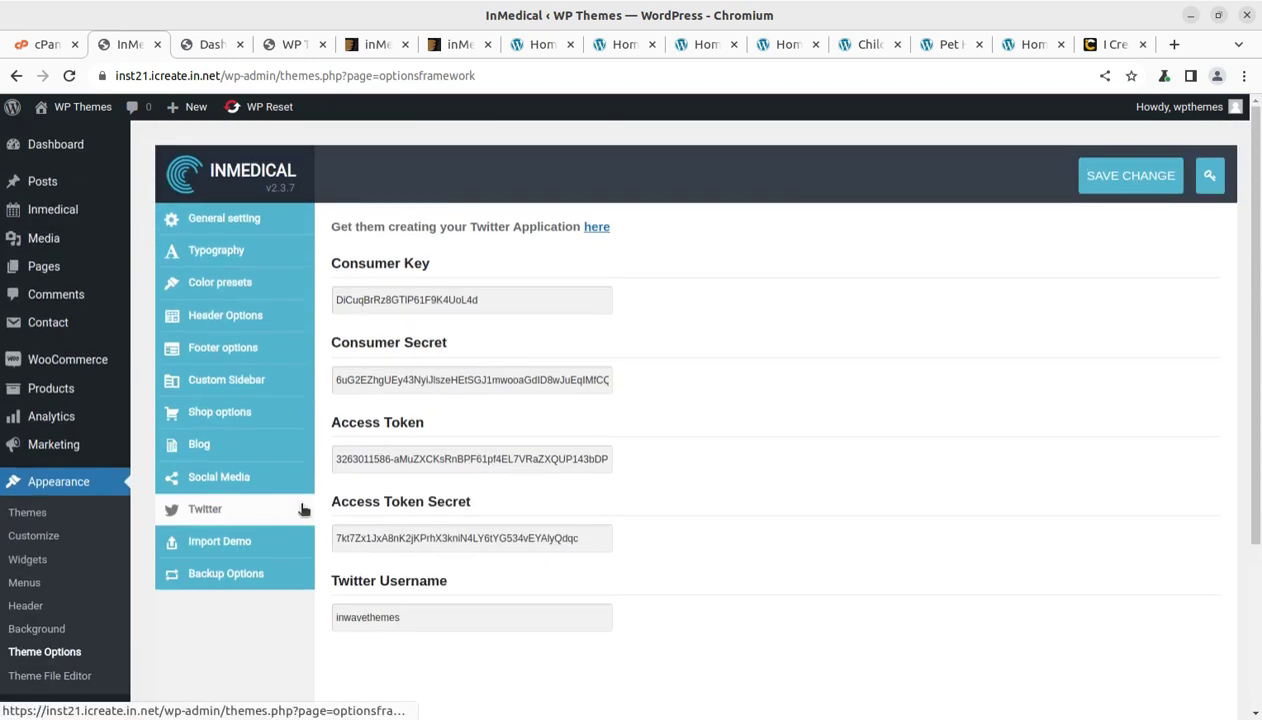
# Open the Inmedical departments list and view the Women's Health department page in a new tab
pyautogui.click(50, 218)
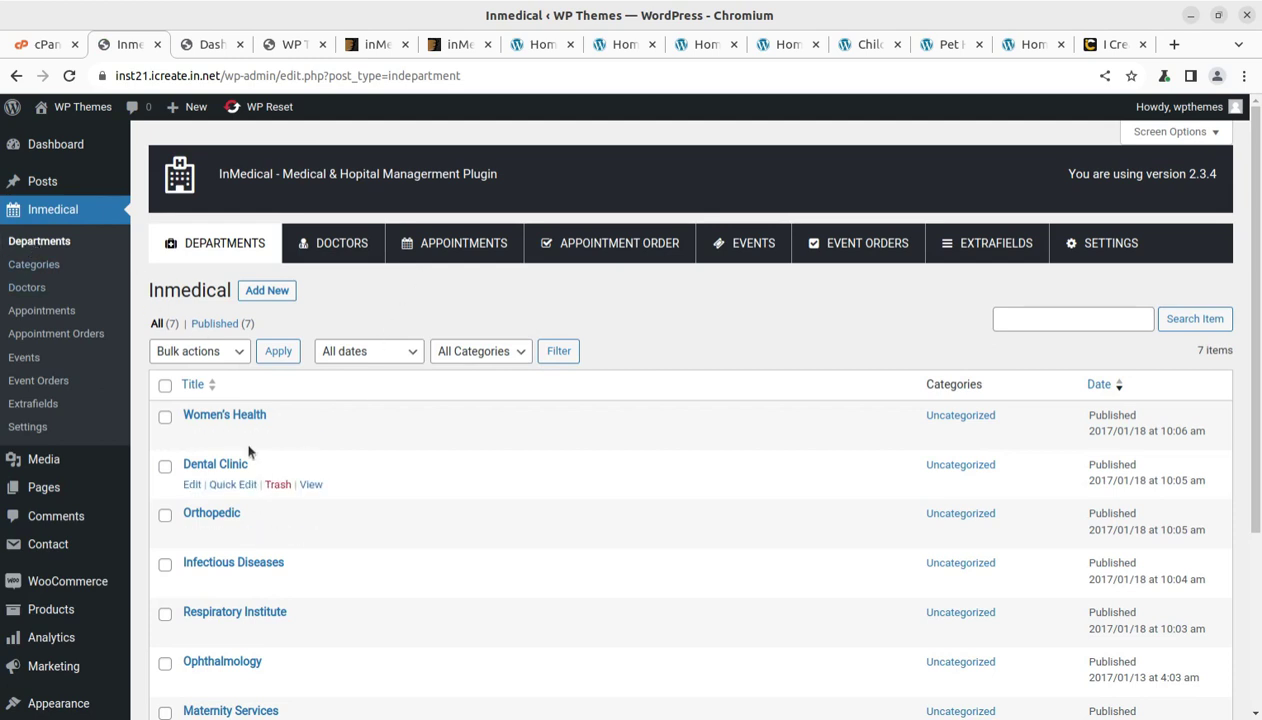
pyautogui.moveTo(277, 445)
pyautogui.middleClick(318, 443)
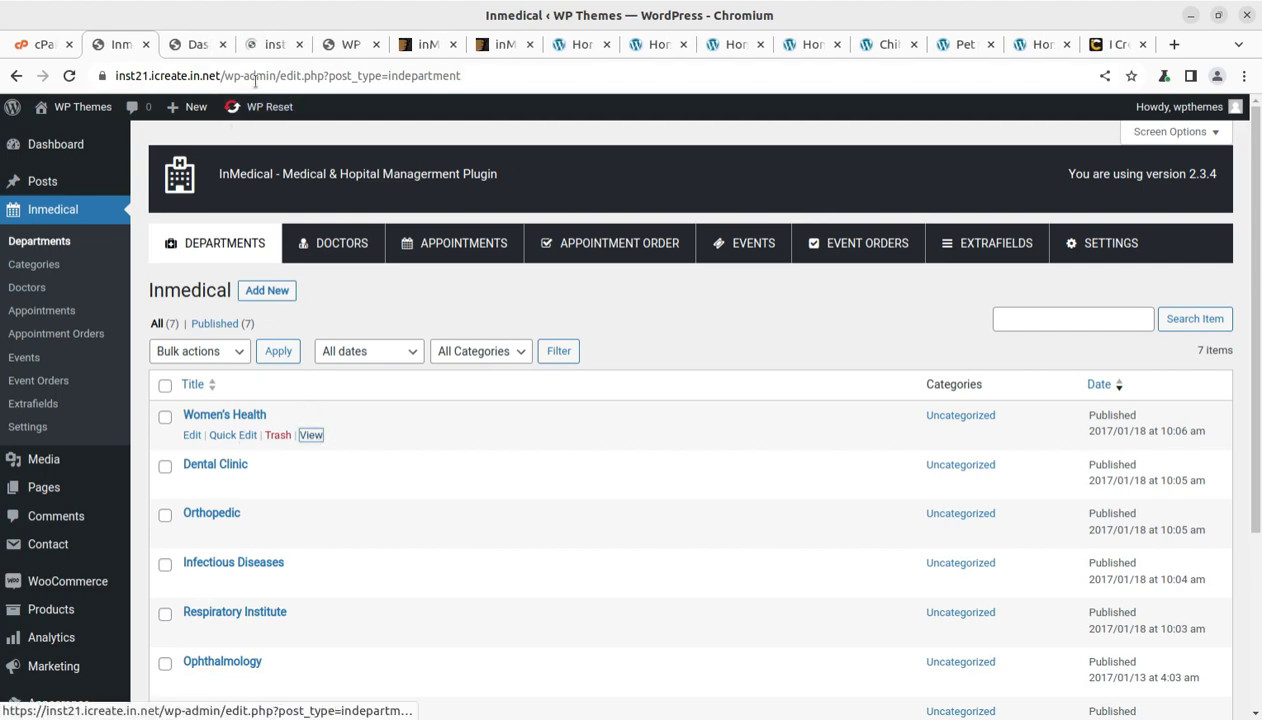
pyautogui.click(268, 45)
# Look over the Women's Health page's General Information, Our doctors and Working Schedule content
pyautogui.scroll(-5, 521, 402)
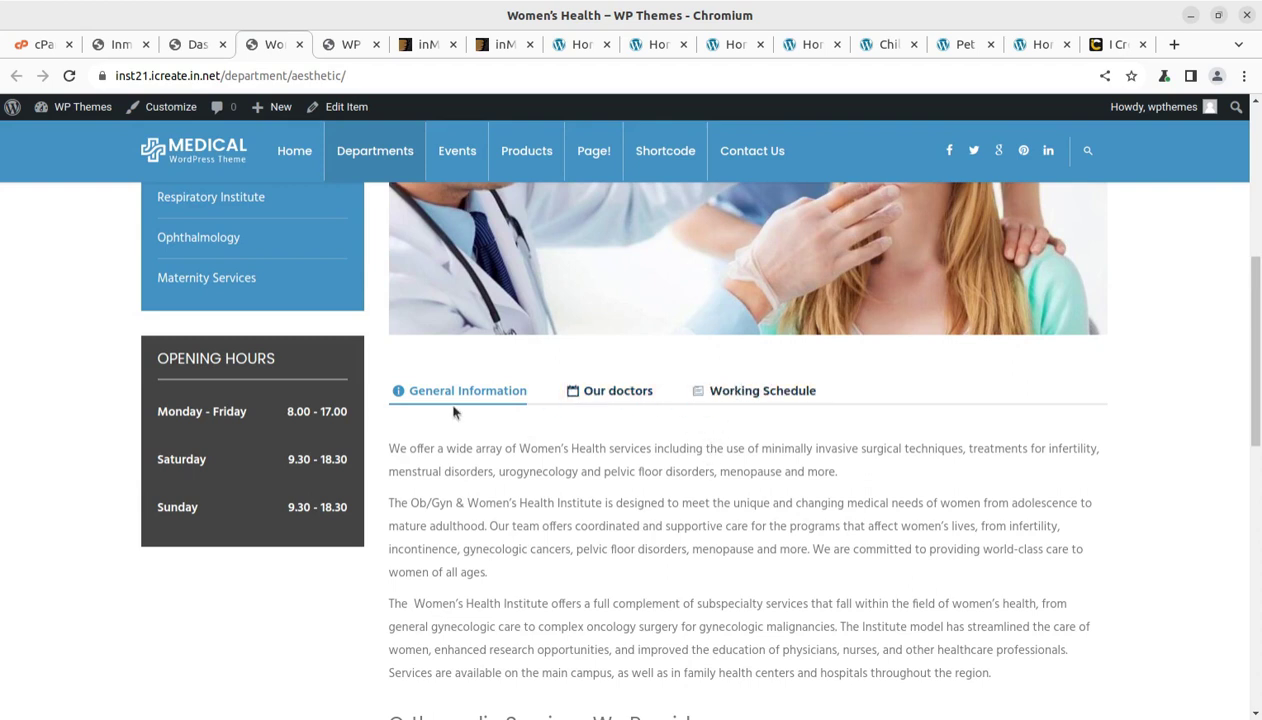
pyautogui.click(573, 398)
pyautogui.click(755, 394)
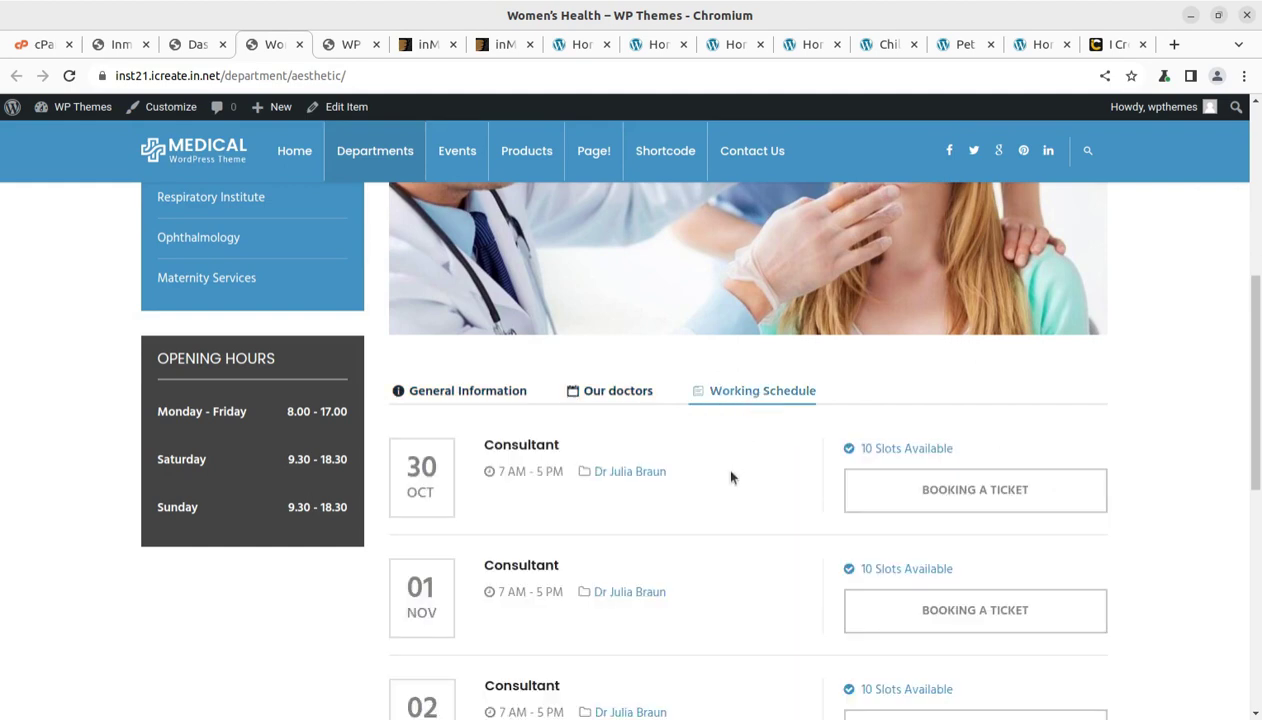
pyautogui.scroll(-1, 728, 480)
pyautogui.scroll(-2, 728, 480)
pyautogui.scroll(6, 720, 470)
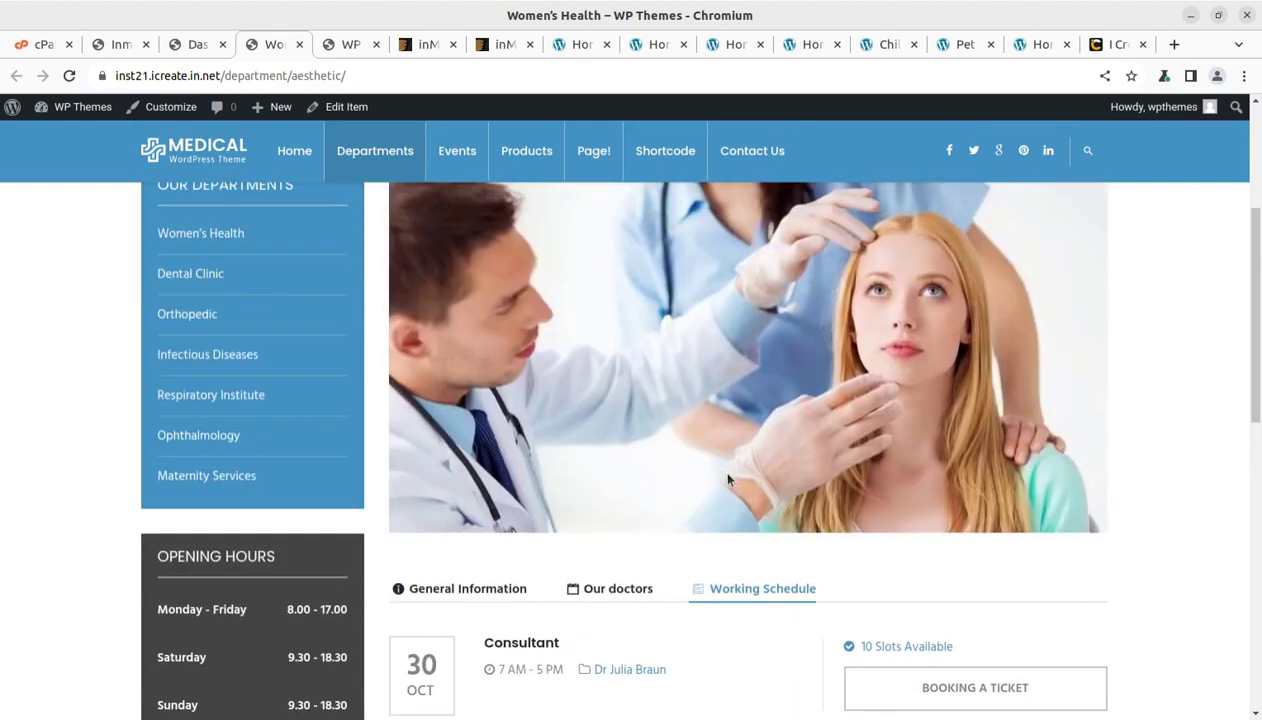
# Open the Women's Health department for editing and examine the shortcode text in its content editor
pyautogui.click(337, 110)
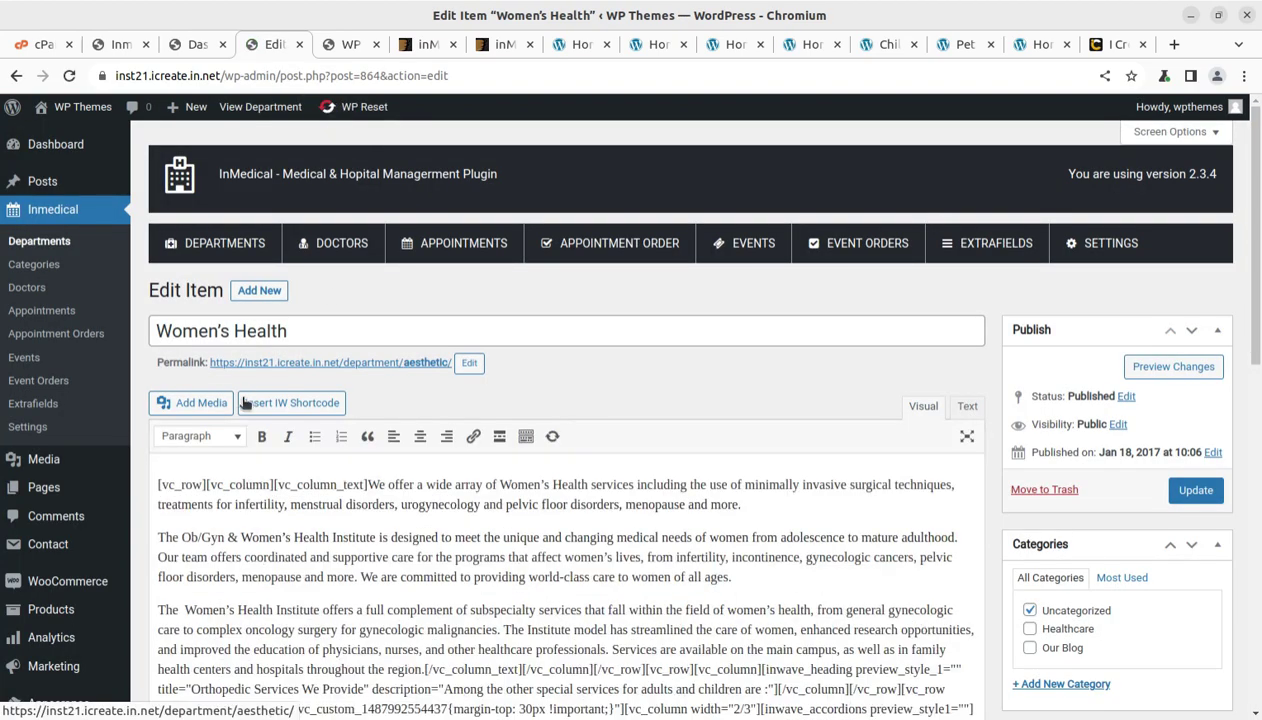
pyautogui.scroll(-3, 345, 377)
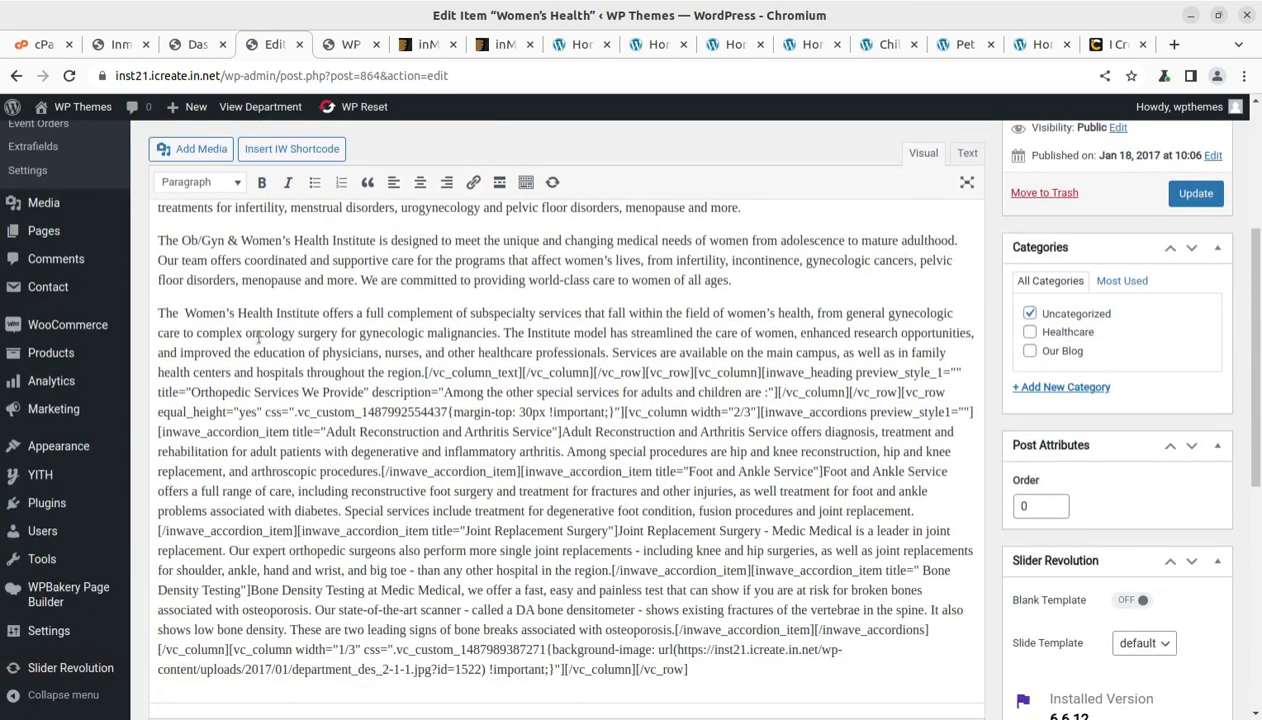
pyautogui.scroll(1, 256, 340)
pyautogui.scroll(1, 258, 349)
pyautogui.moveTo(171, 383); pyautogui.dragTo(413, 458)
pyautogui.scroll(-3, 638, 487)
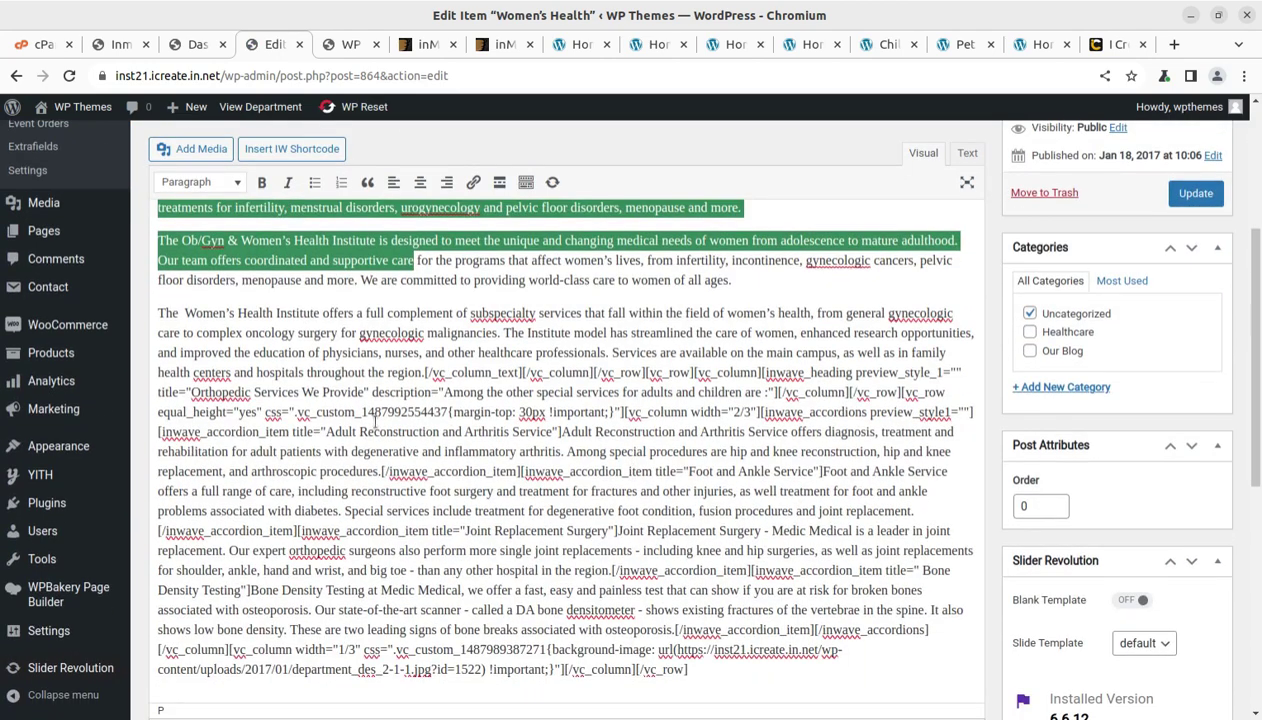
# In WPBakery's Role Manager, set the Administrator post types to Custom with page, inmedical, indepartment and product enabled, and save
pyautogui.moveTo(68, 597)
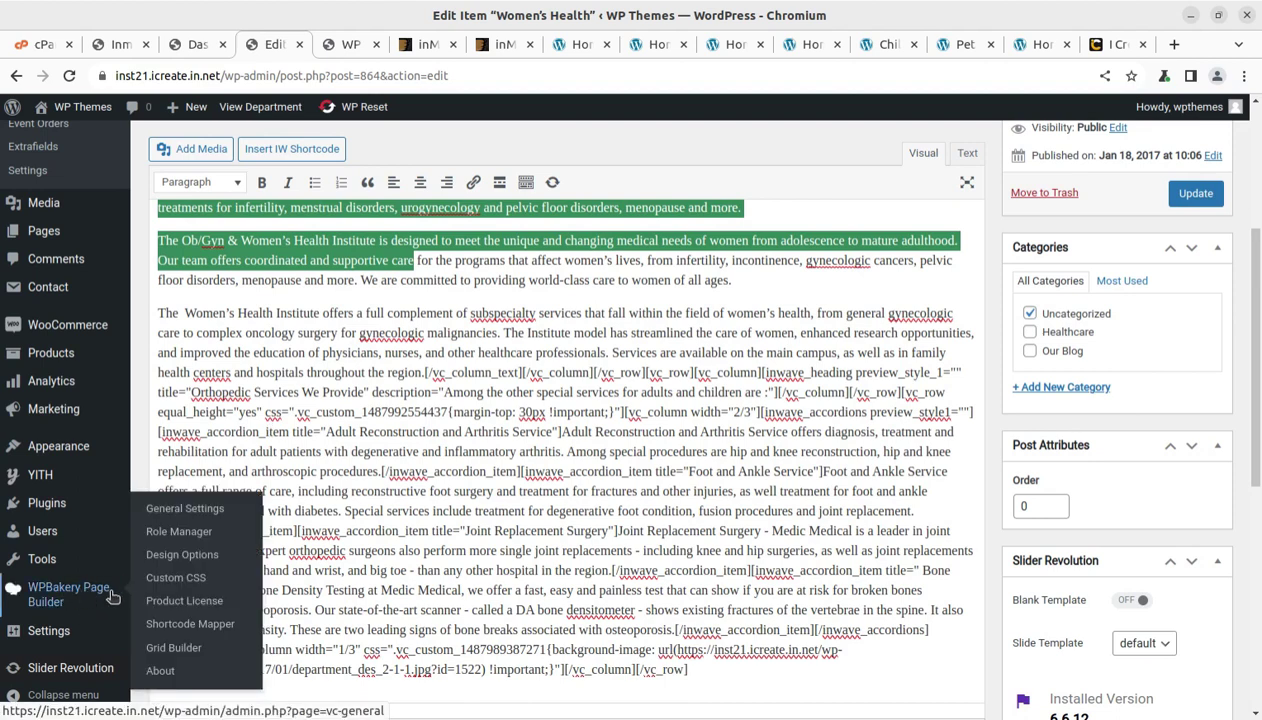
pyautogui.middleClick(170, 538)
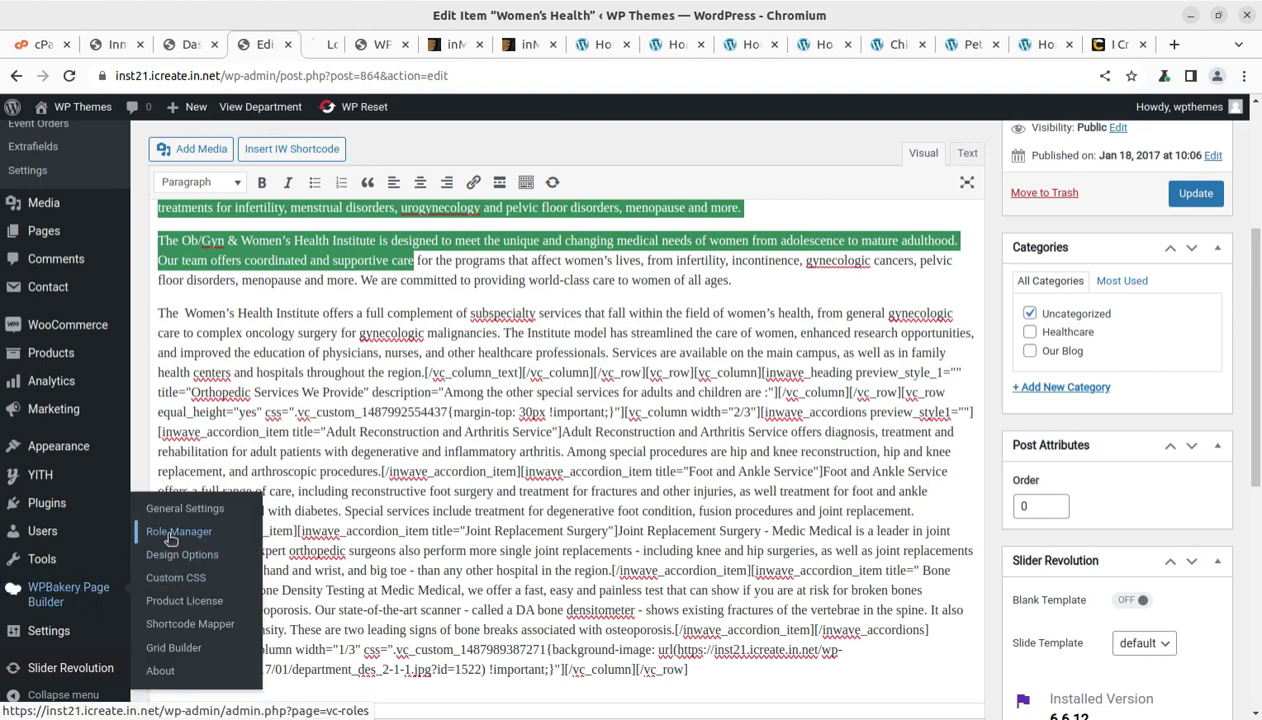
pyautogui.click(317, 46)
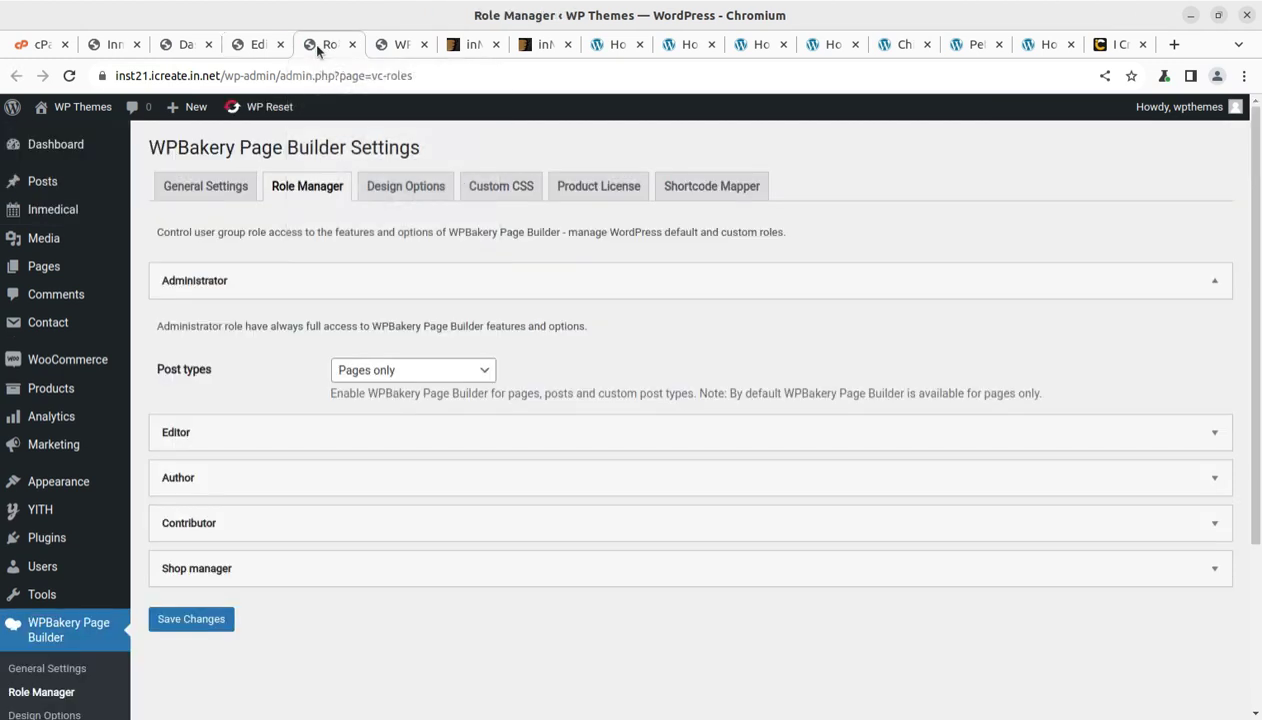
pyautogui.click(455, 376)
pyautogui.click(408, 405)
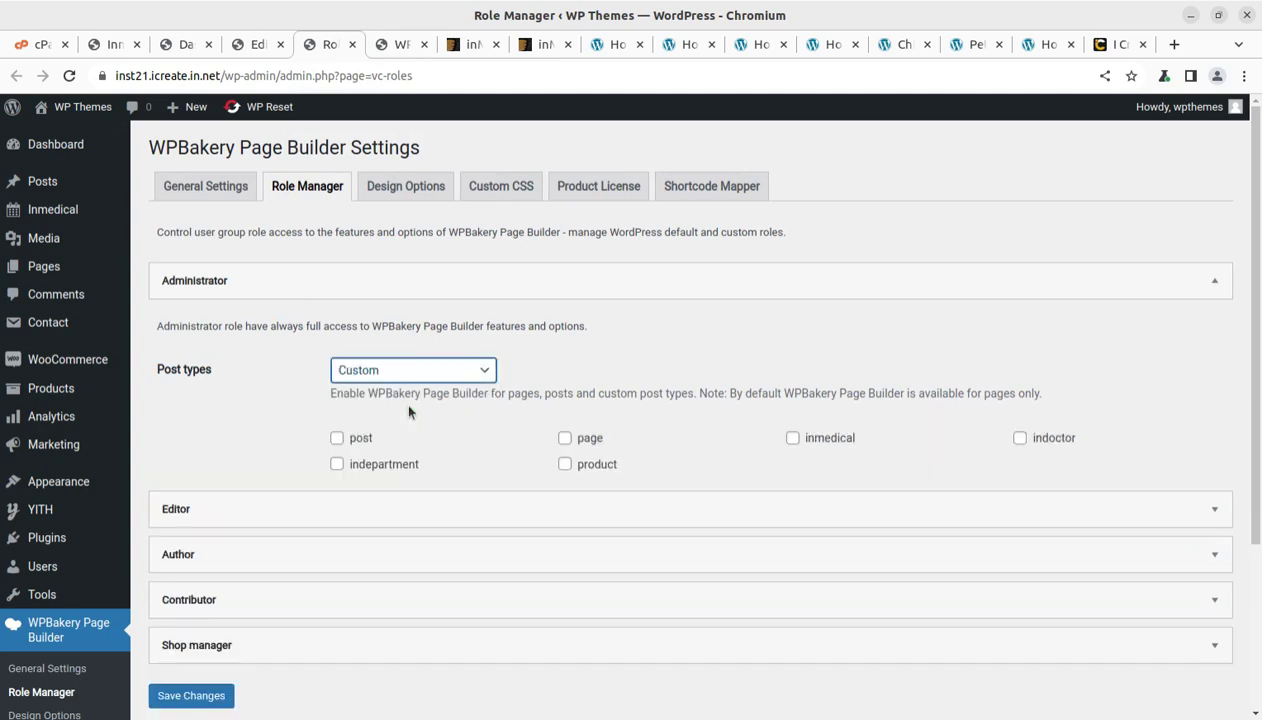
pyautogui.click(791, 440)
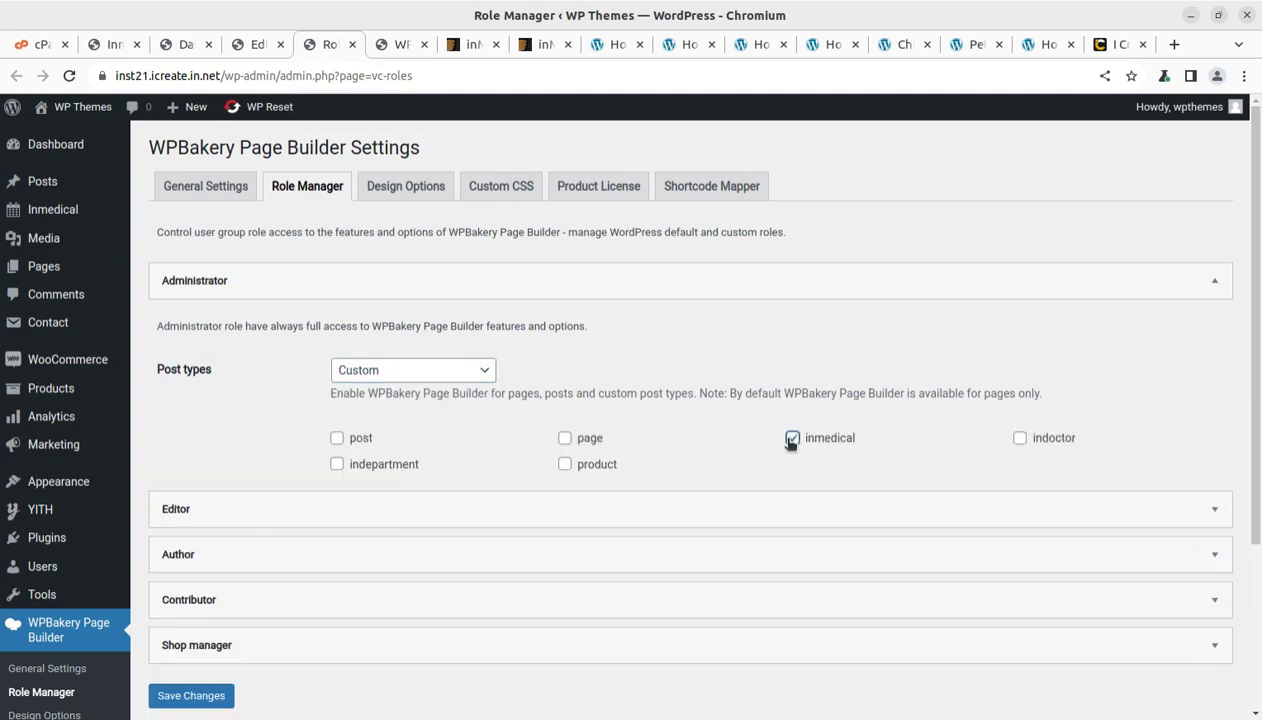
pyautogui.click(565, 464)
pyautogui.click(337, 466)
pyautogui.click(565, 442)
pyautogui.click(163, 698)
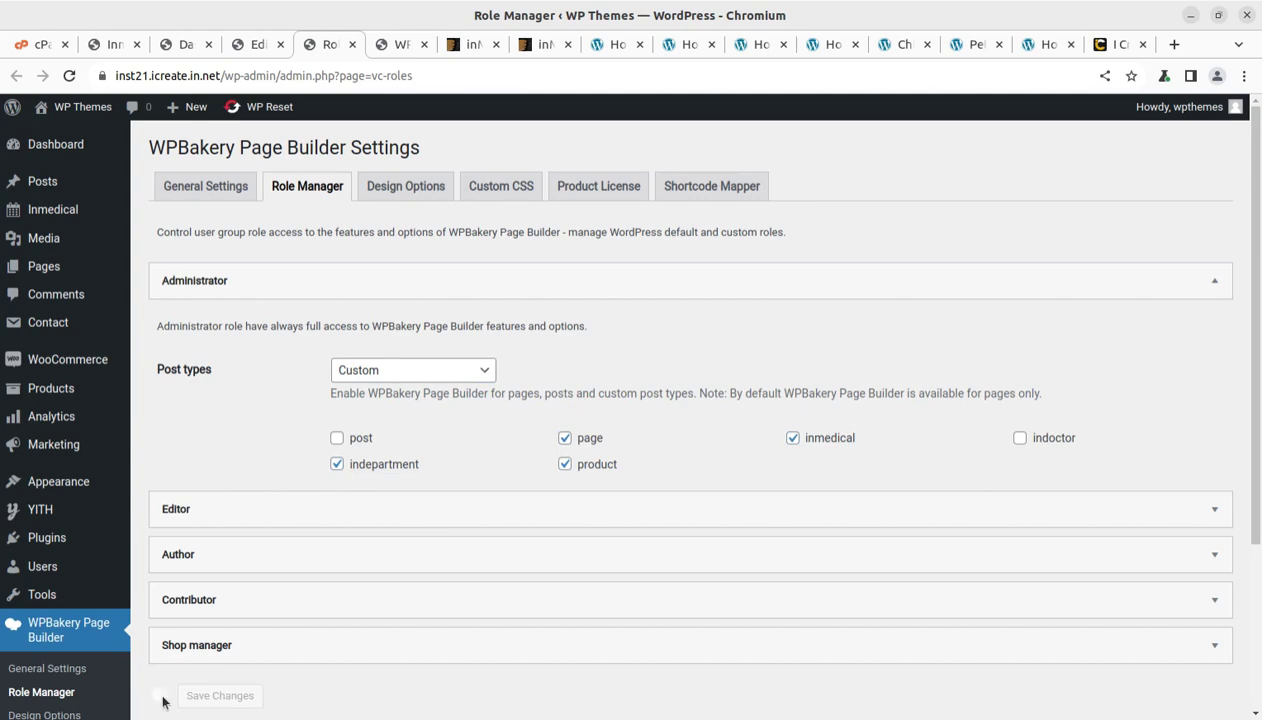
# Reload the Women's Health edit page and examine its WPBakery rows, accordion items, excerpt and Department Detail
pyautogui.click(255, 44)
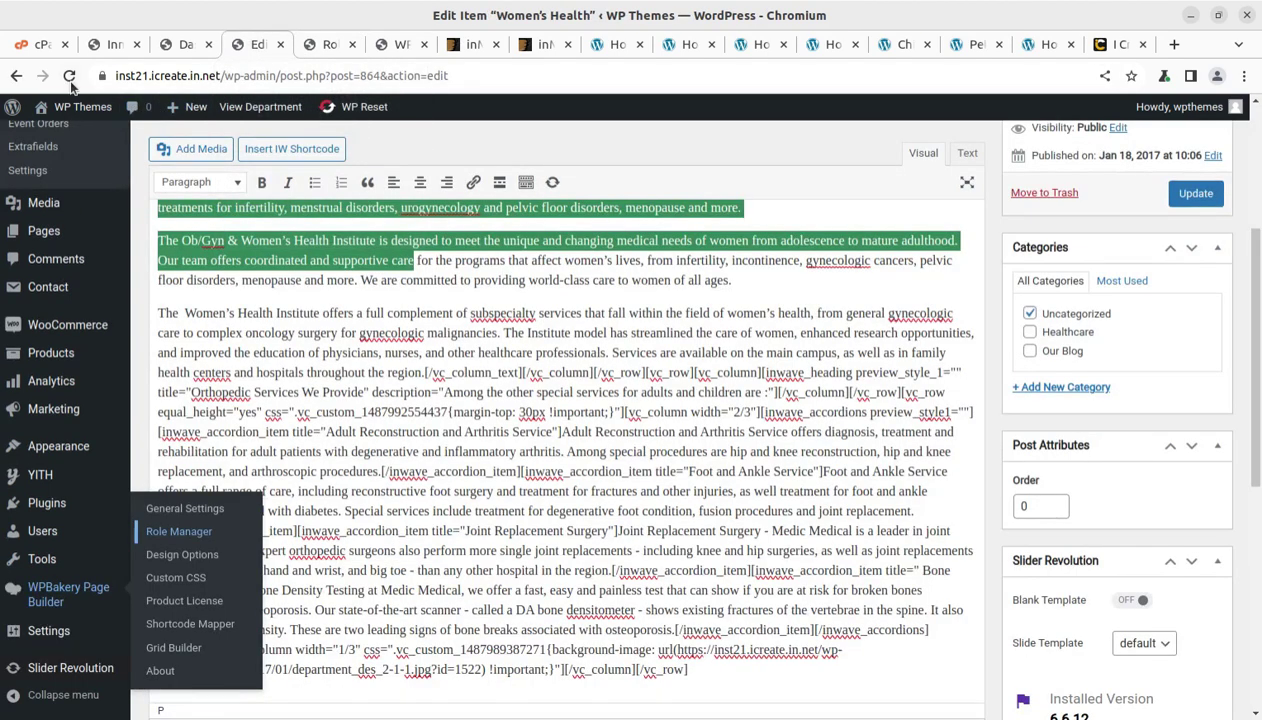
pyautogui.click(69, 77)
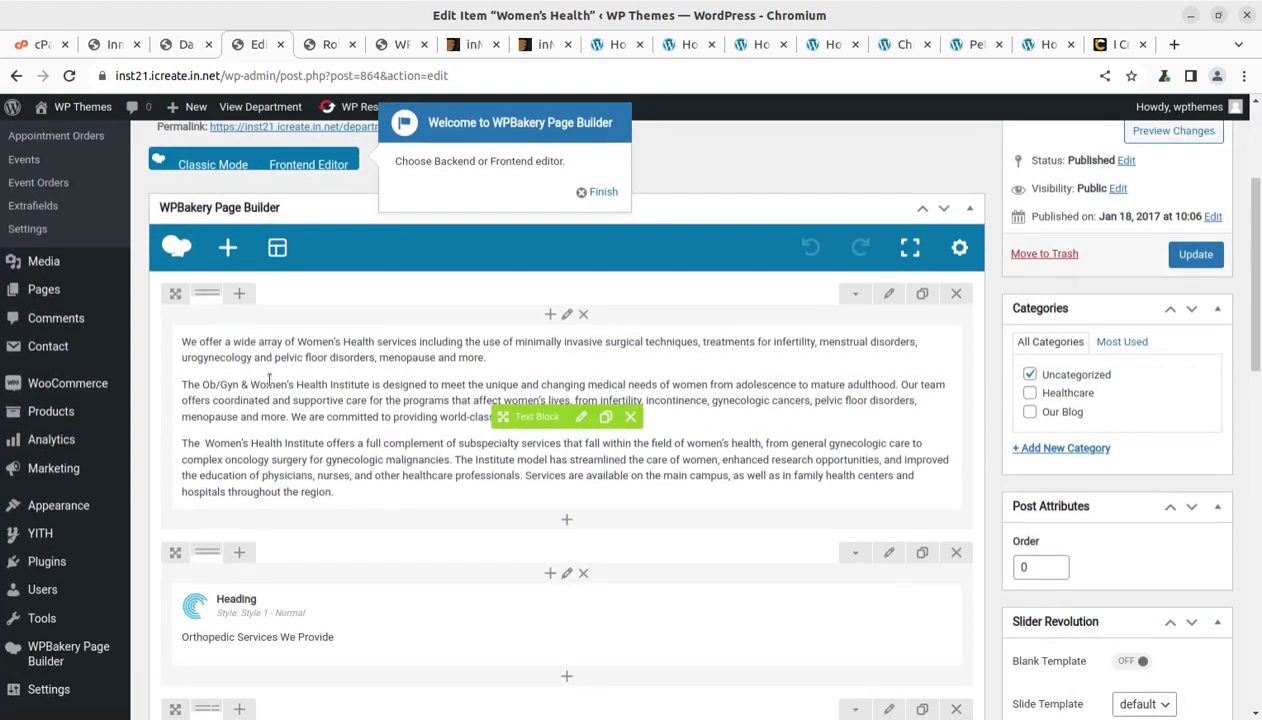
pyautogui.scroll(-5, 268, 380)
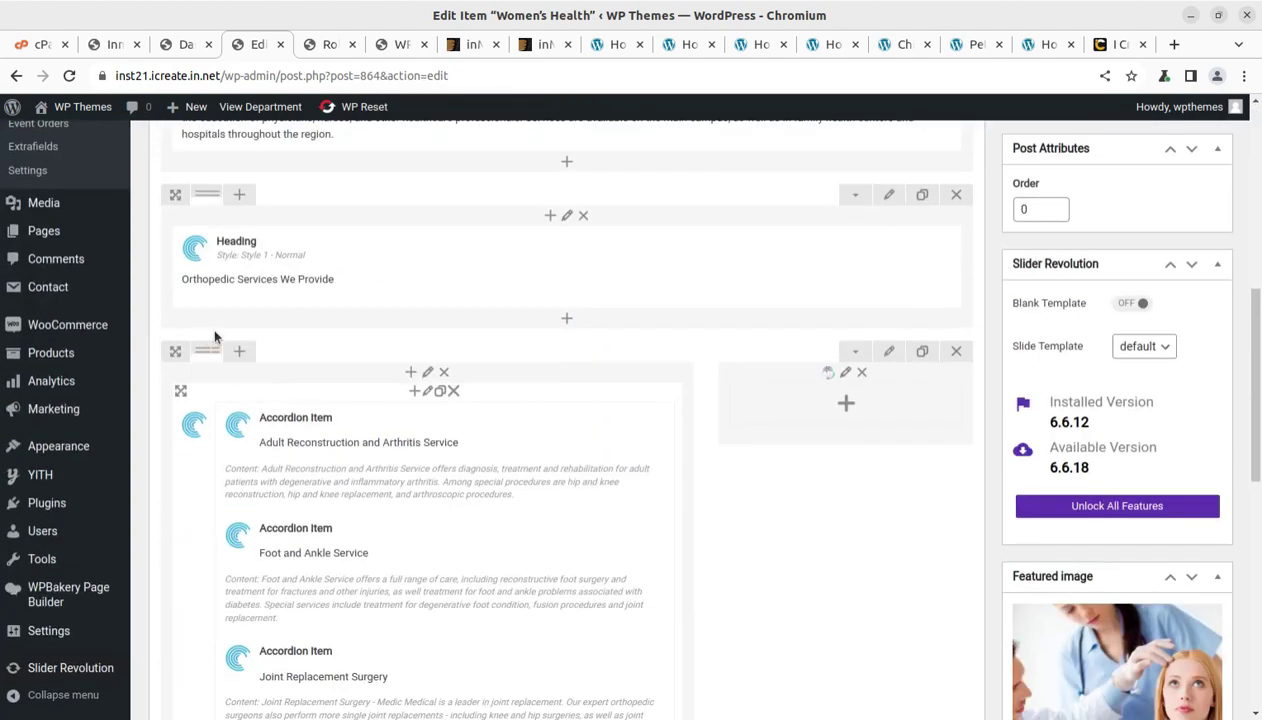
pyautogui.scroll(-3, 300, 350)
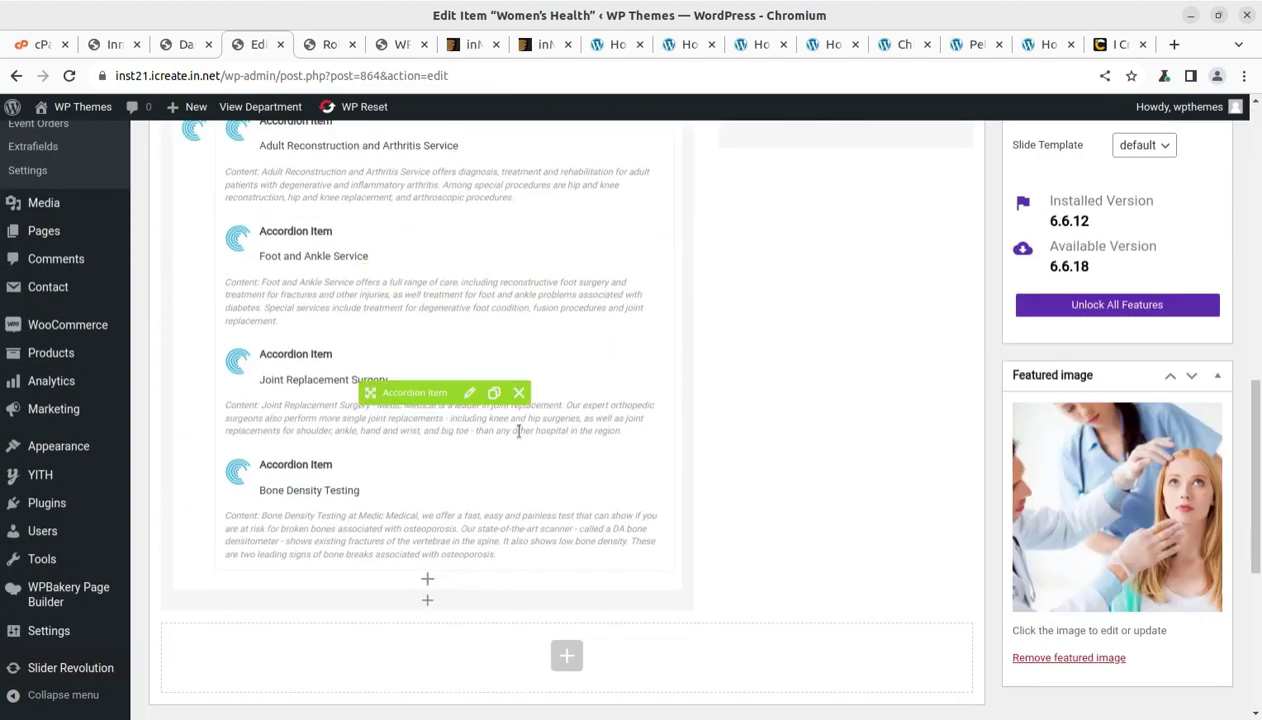
pyautogui.scroll(-5, 603, 331)
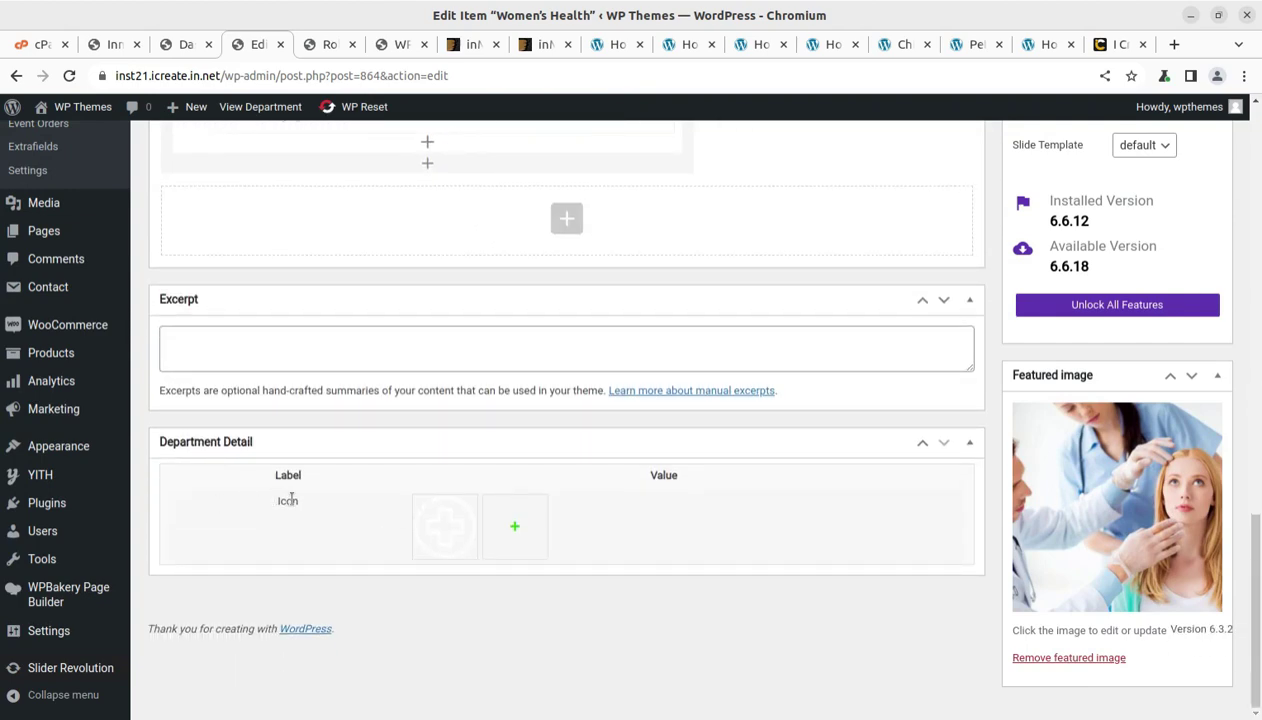
pyautogui.scroll(10, 705, 510)
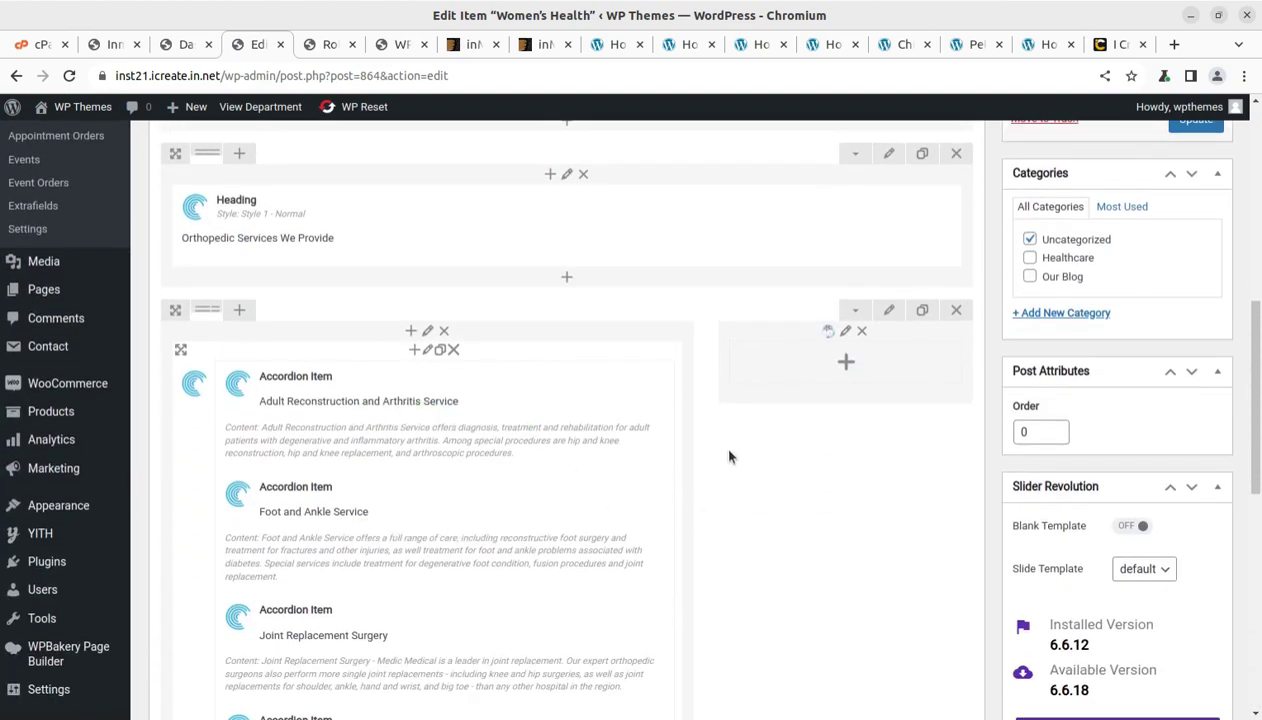
pyautogui.scroll(4, 729, 453)
pyautogui.scroll(3, 674, 438)
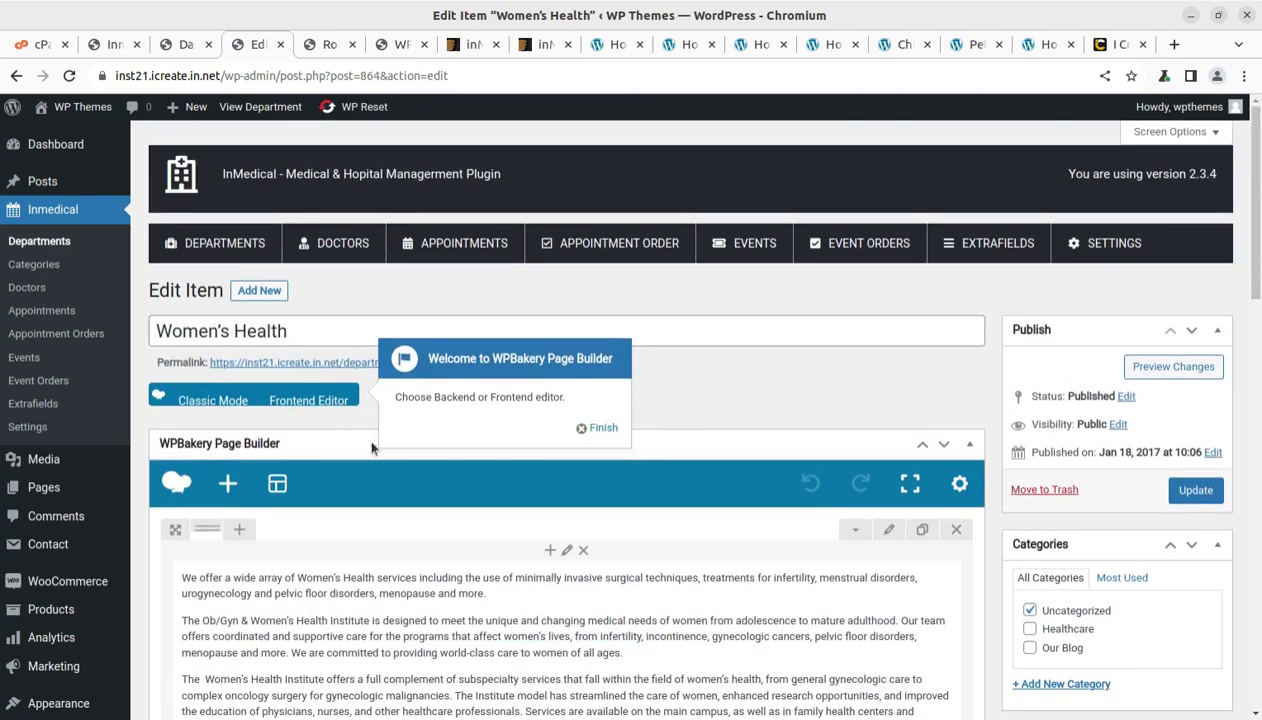
# Dismiss the WPBakery welcome tip, review the Women's Health layout down to Department Detail and close its edit tab
pyautogui.click(580, 427)
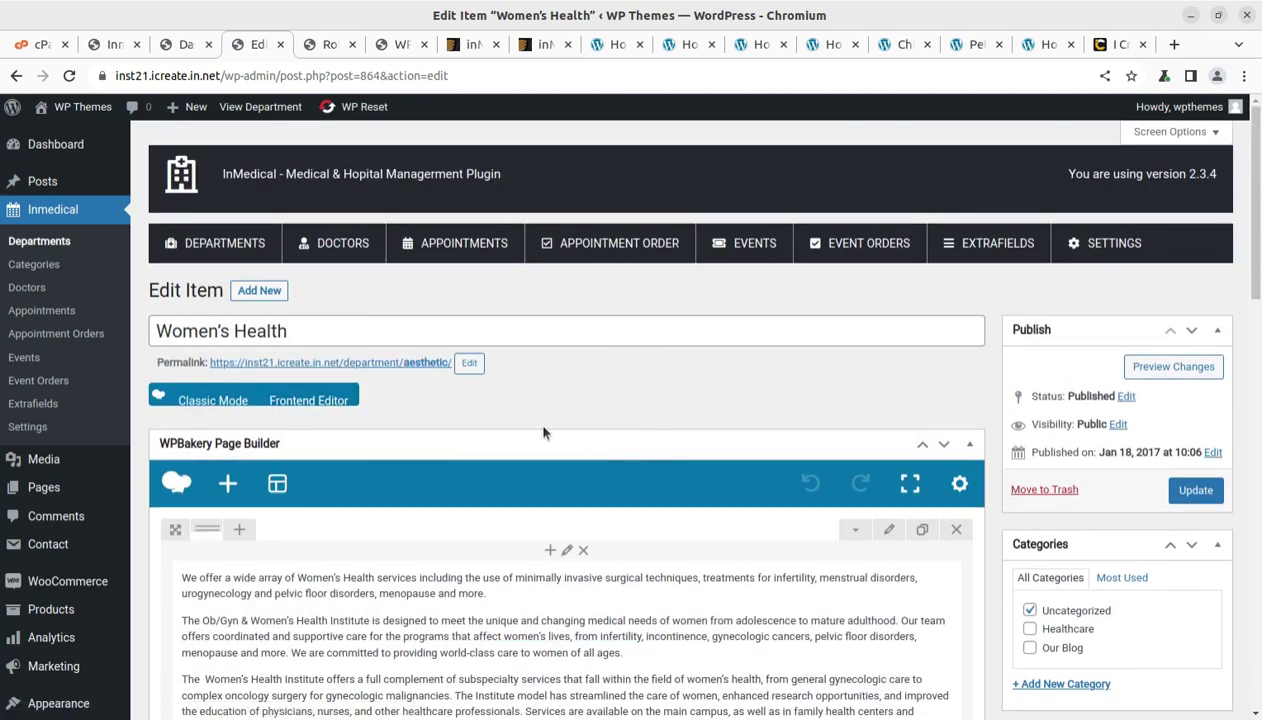
pyautogui.scroll(-3, 730, 444)
pyautogui.scroll(-4, 690, 448)
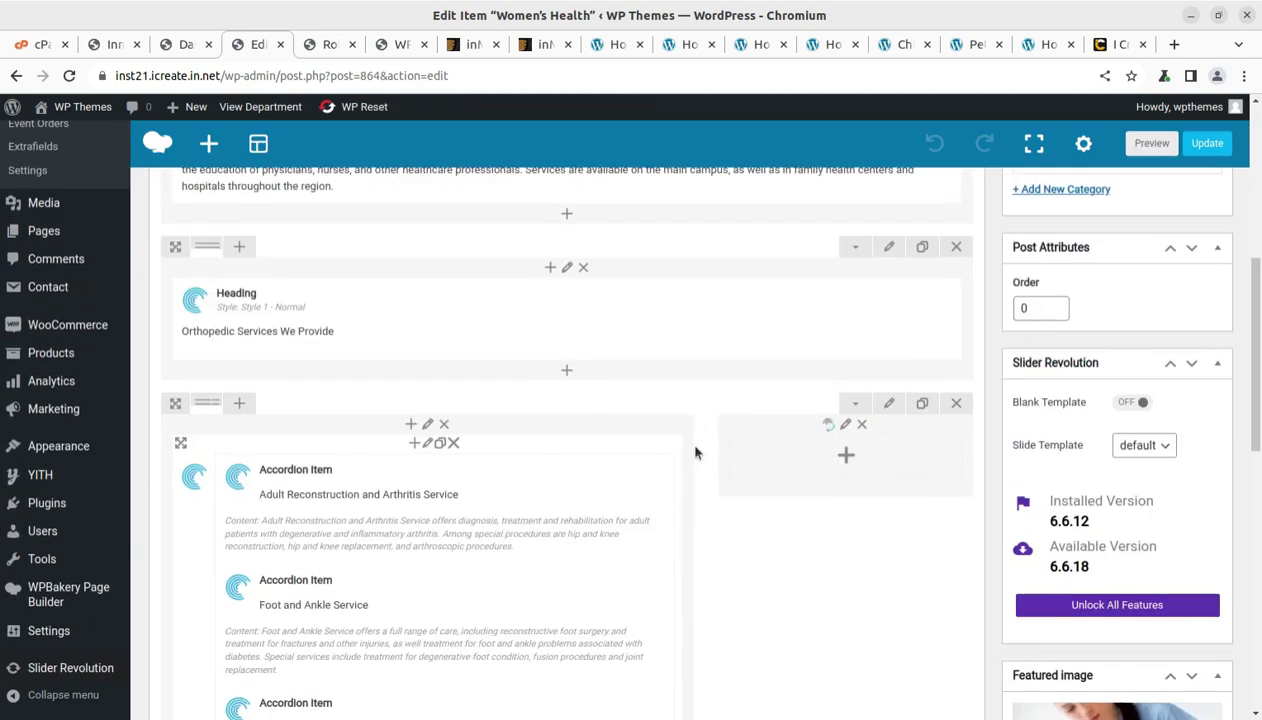
pyautogui.scroll(-5, 349, 490)
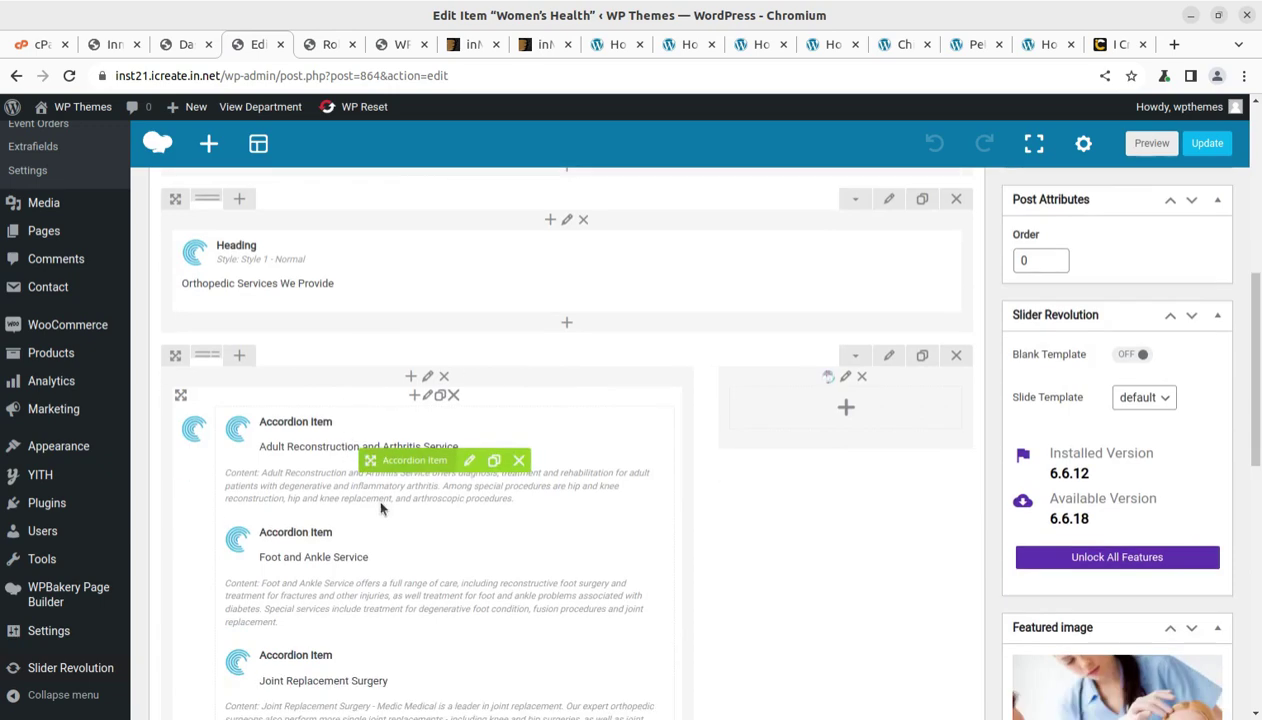
pyautogui.scroll(-3, 484, 538)
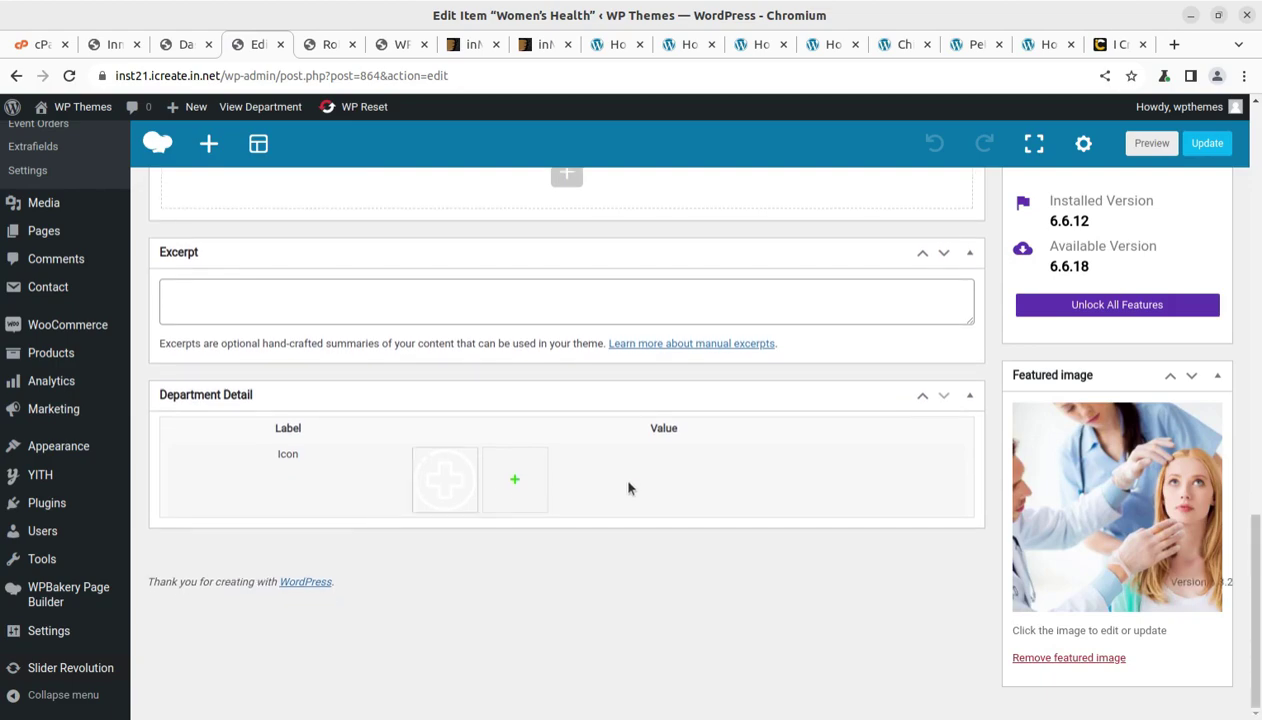
pyautogui.scroll(5, 1086, 469)
pyautogui.scroll(8, 1093, 460)
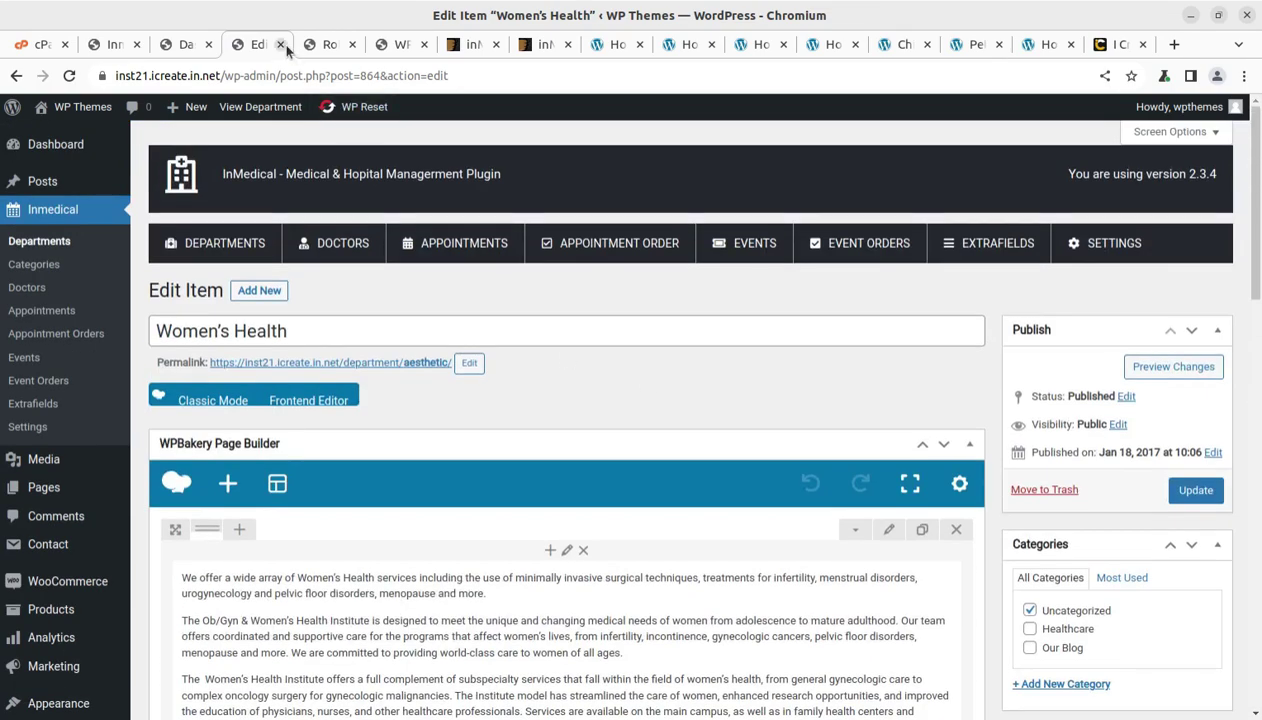
pyautogui.click(283, 45)
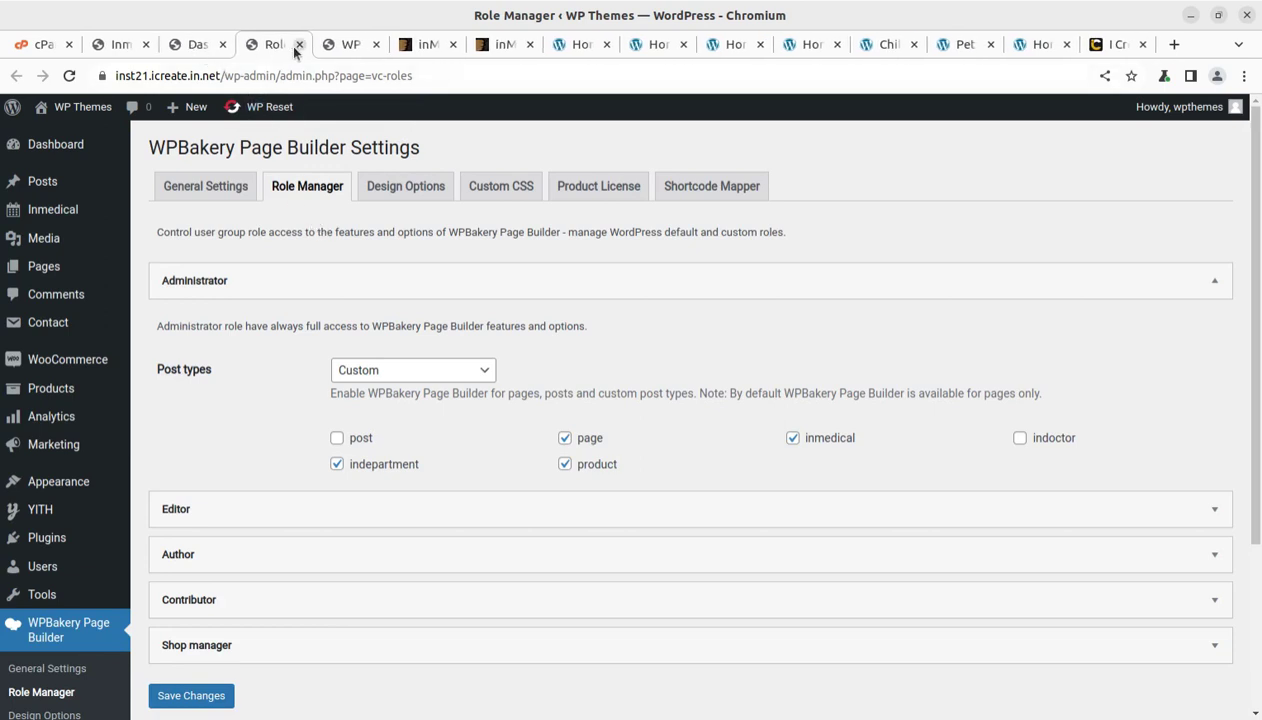
# Open the Inmedical Departments list from the dashboard, review its entries and open the department Categories page
pyautogui.click(194, 46)
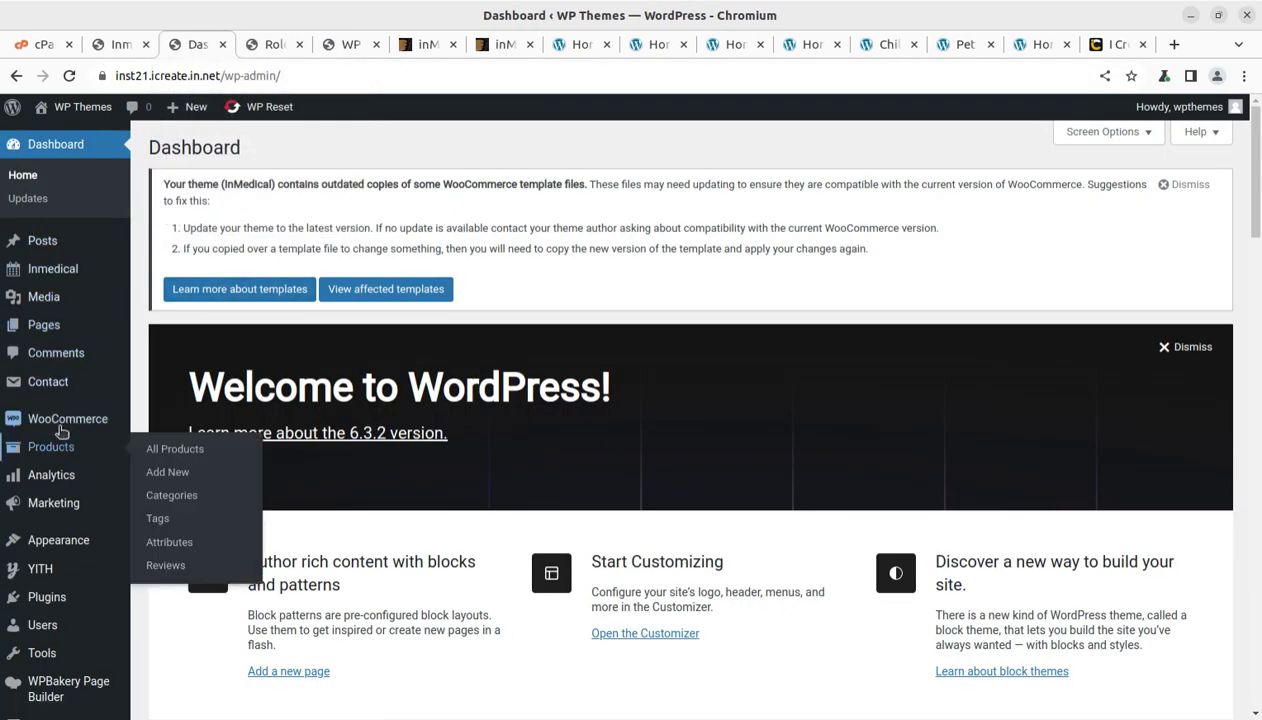
pyautogui.moveTo(45, 272)
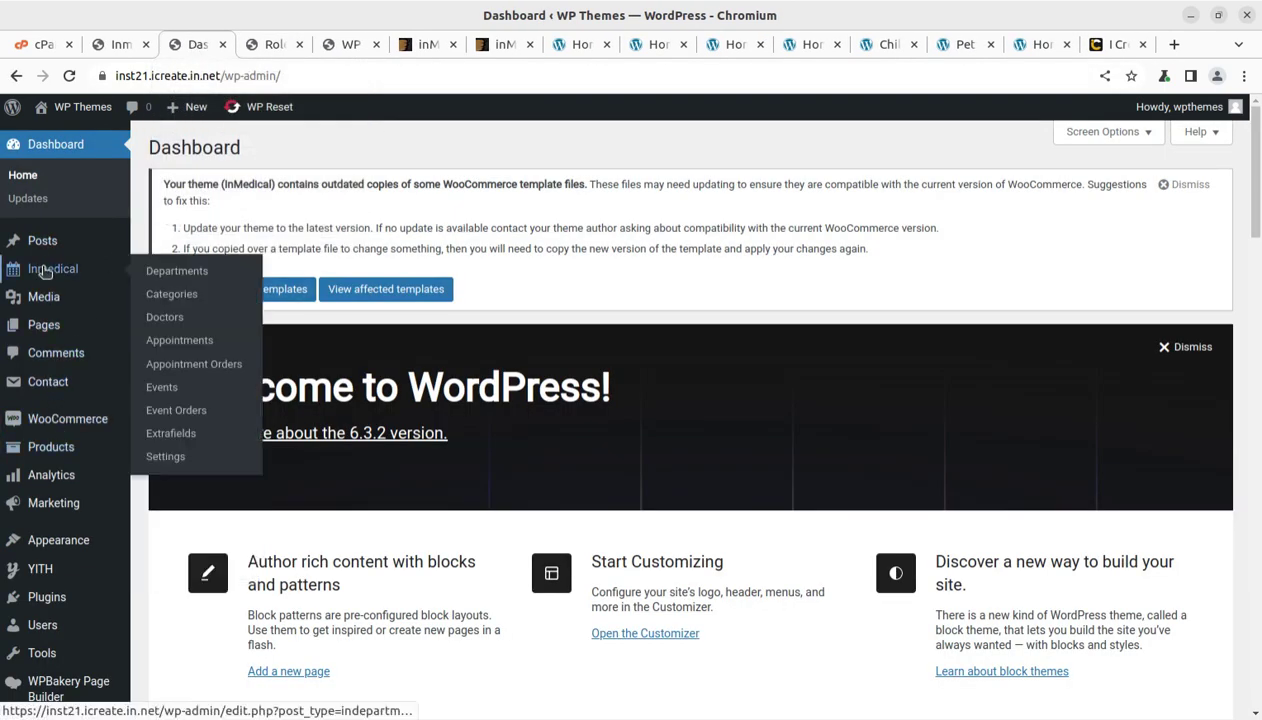
pyautogui.click(157, 274)
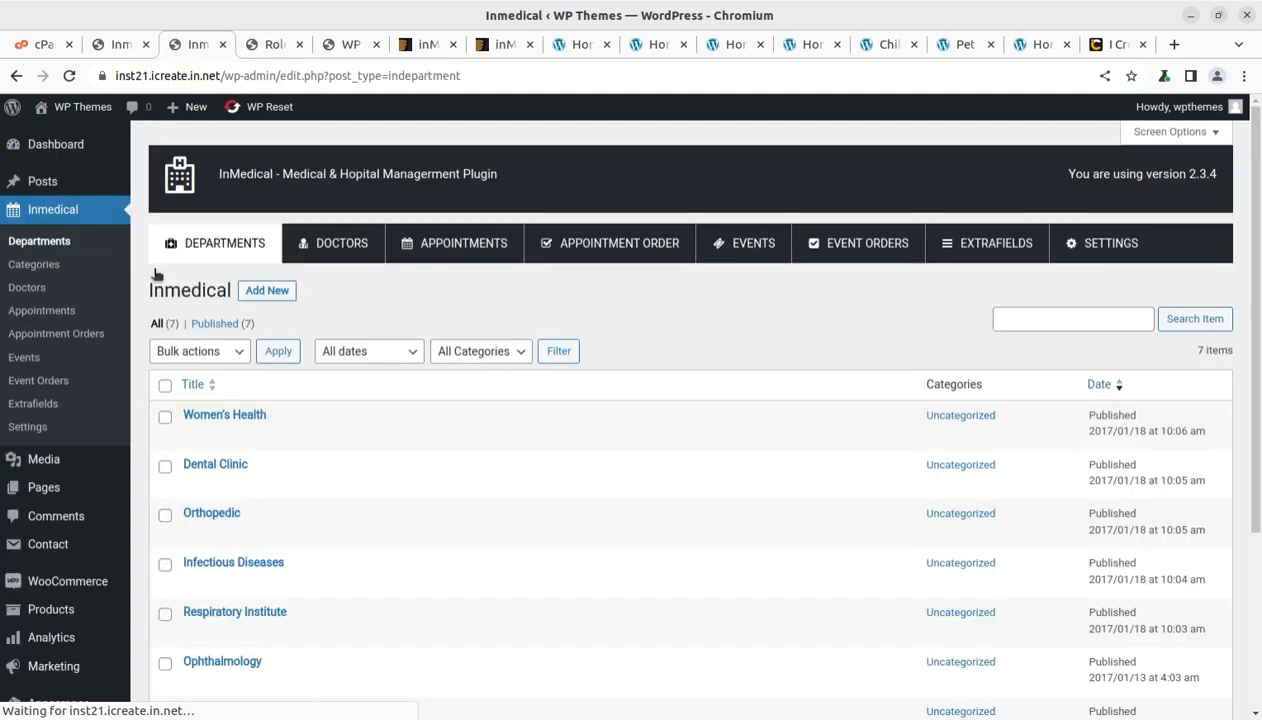
pyautogui.scroll(-3, 363, 388)
pyautogui.scroll(4, 335, 285)
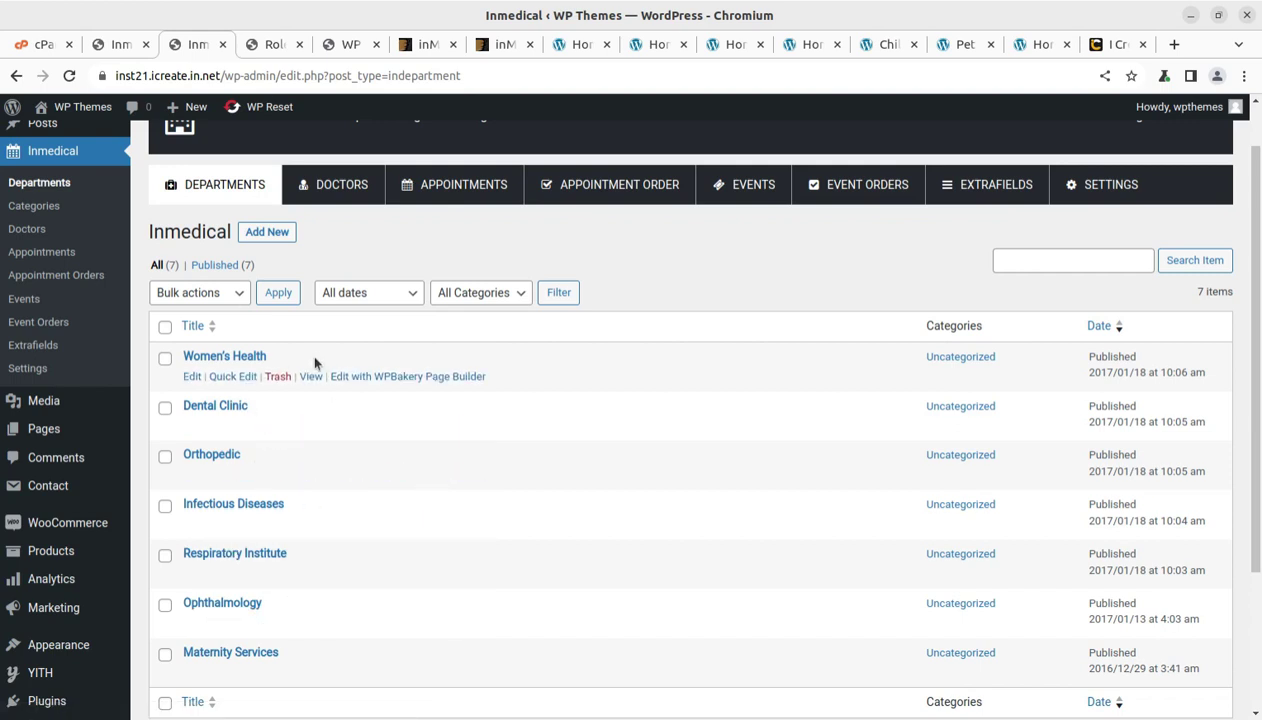
pyautogui.click(31, 209)
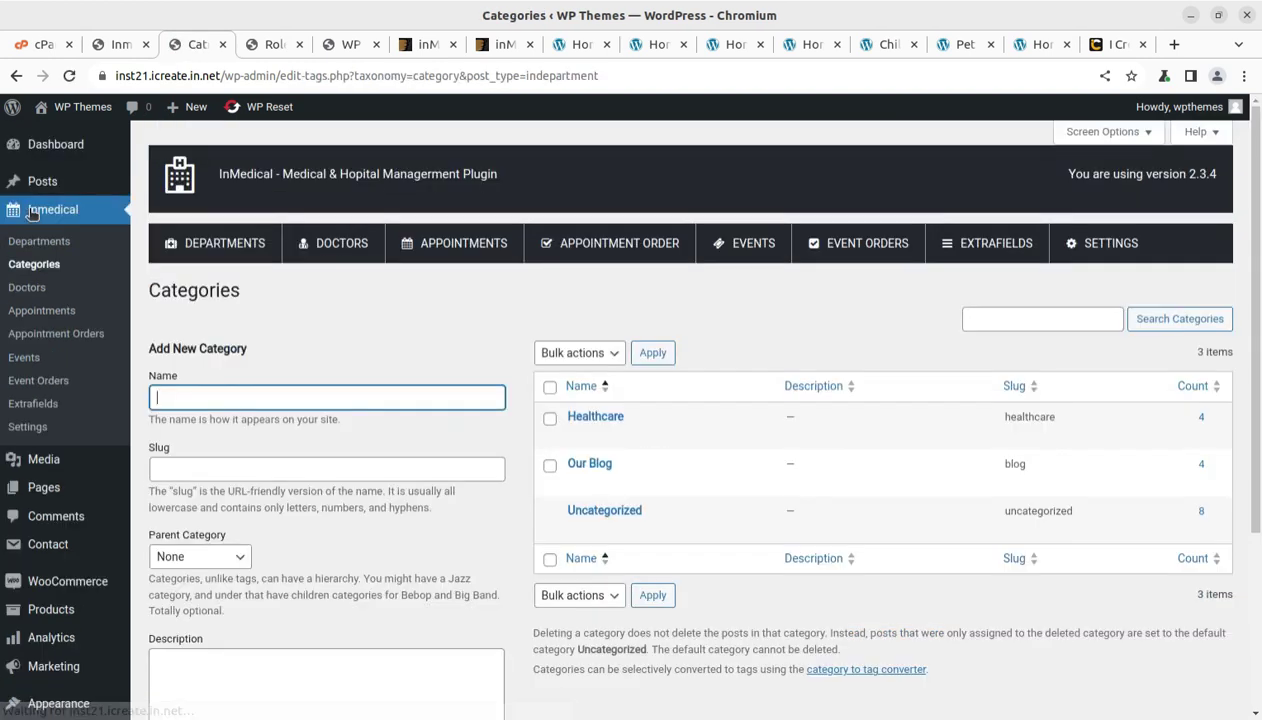
# Review the Doctors list and view the first listed doctor's public profile page in a new tab
pyautogui.click(38, 290)
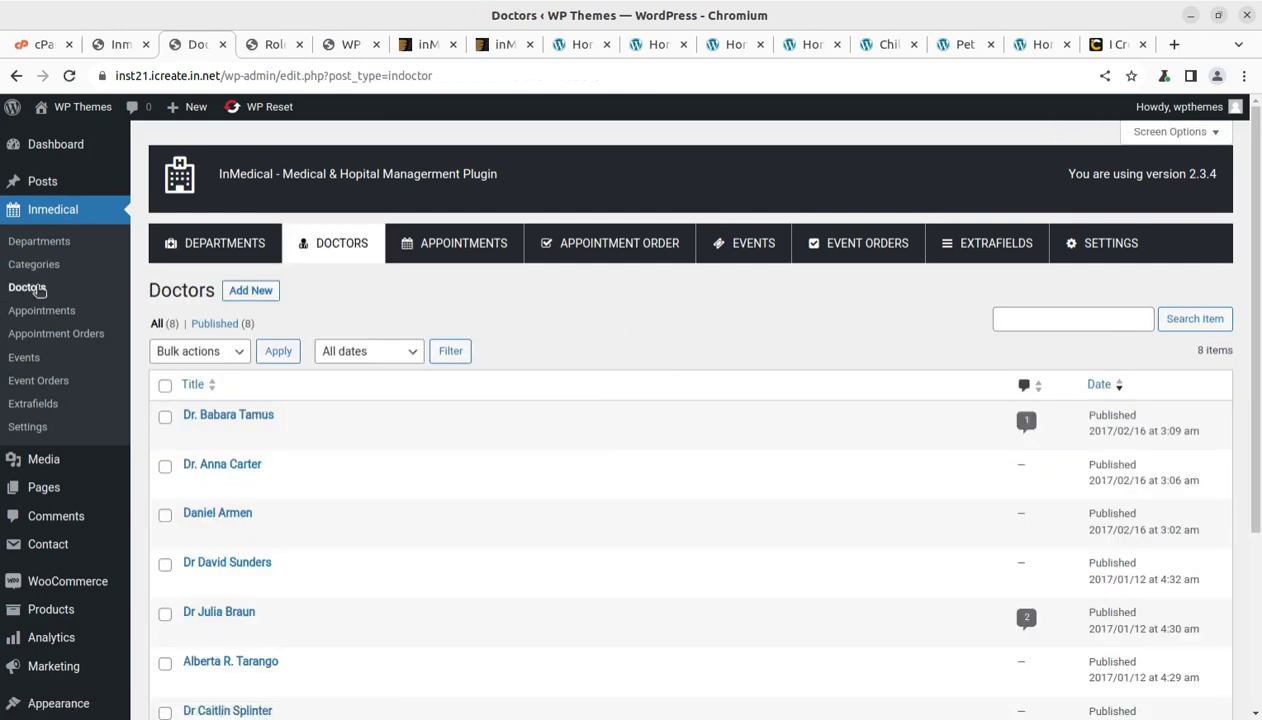
pyautogui.scroll(-3, 300, 560)
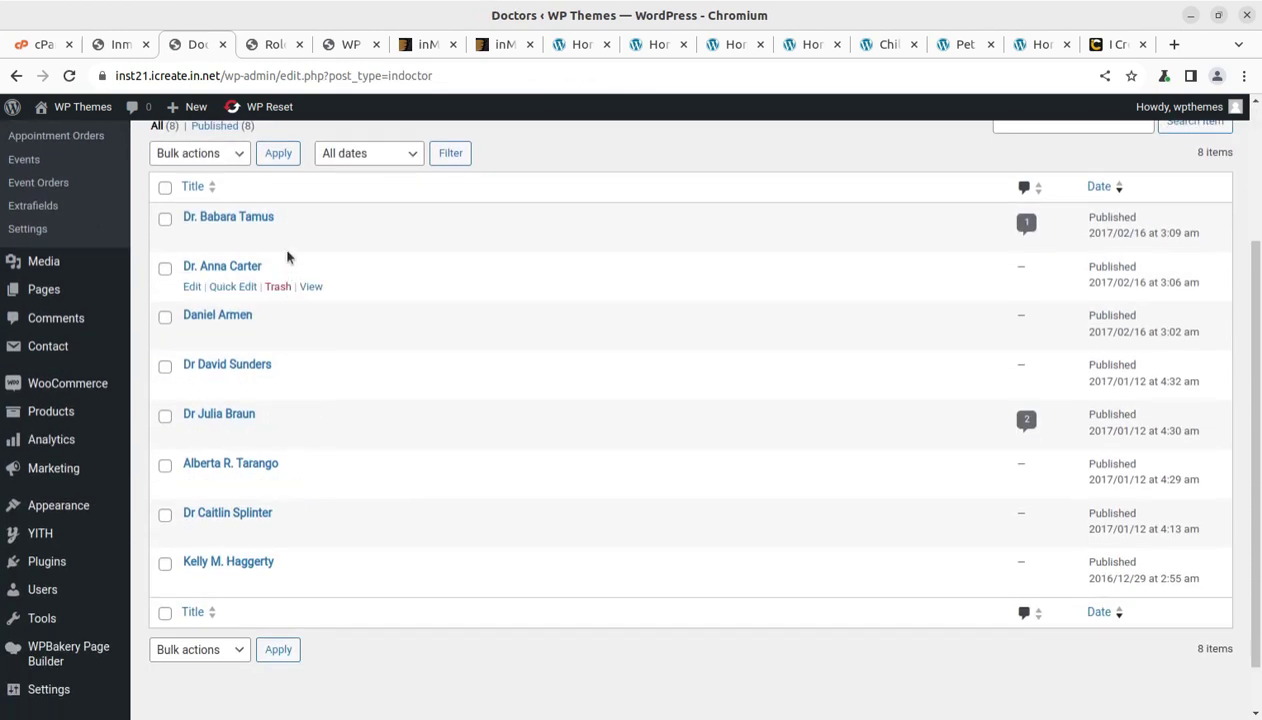
pyautogui.middleClick(310, 237)
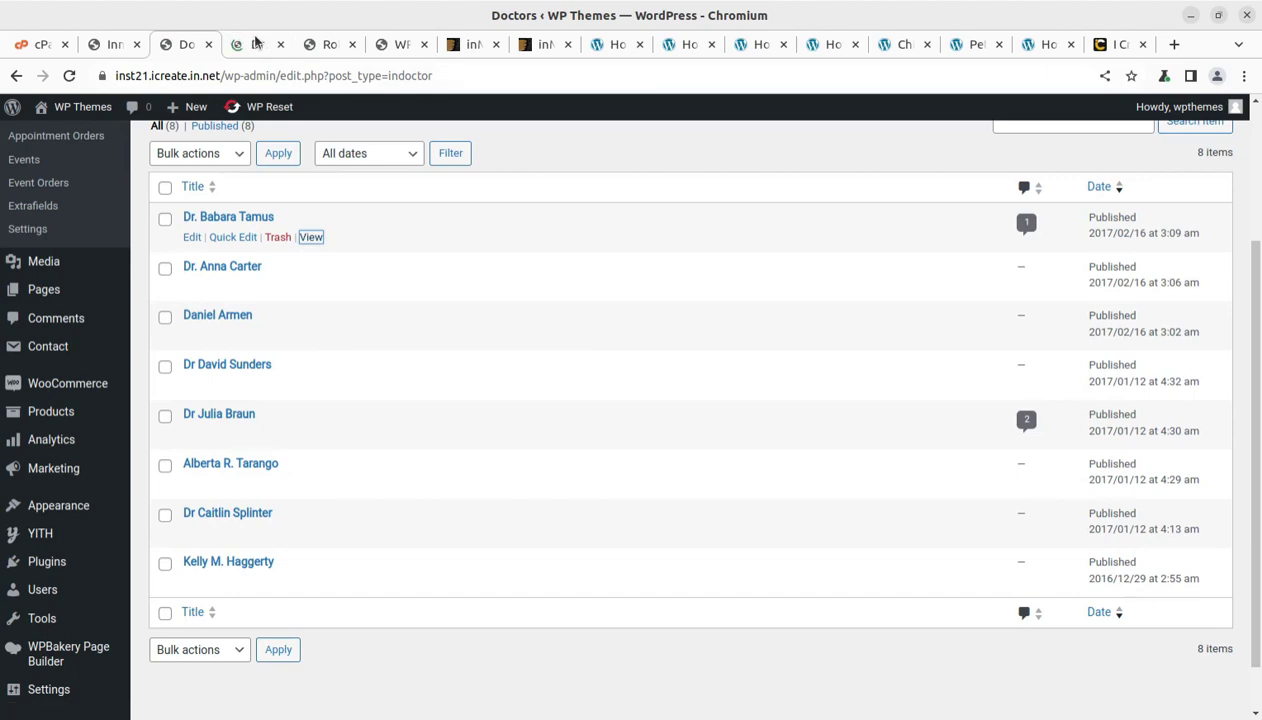
pyautogui.click(285, 50)
pyautogui.scroll(-5, 513, 422)
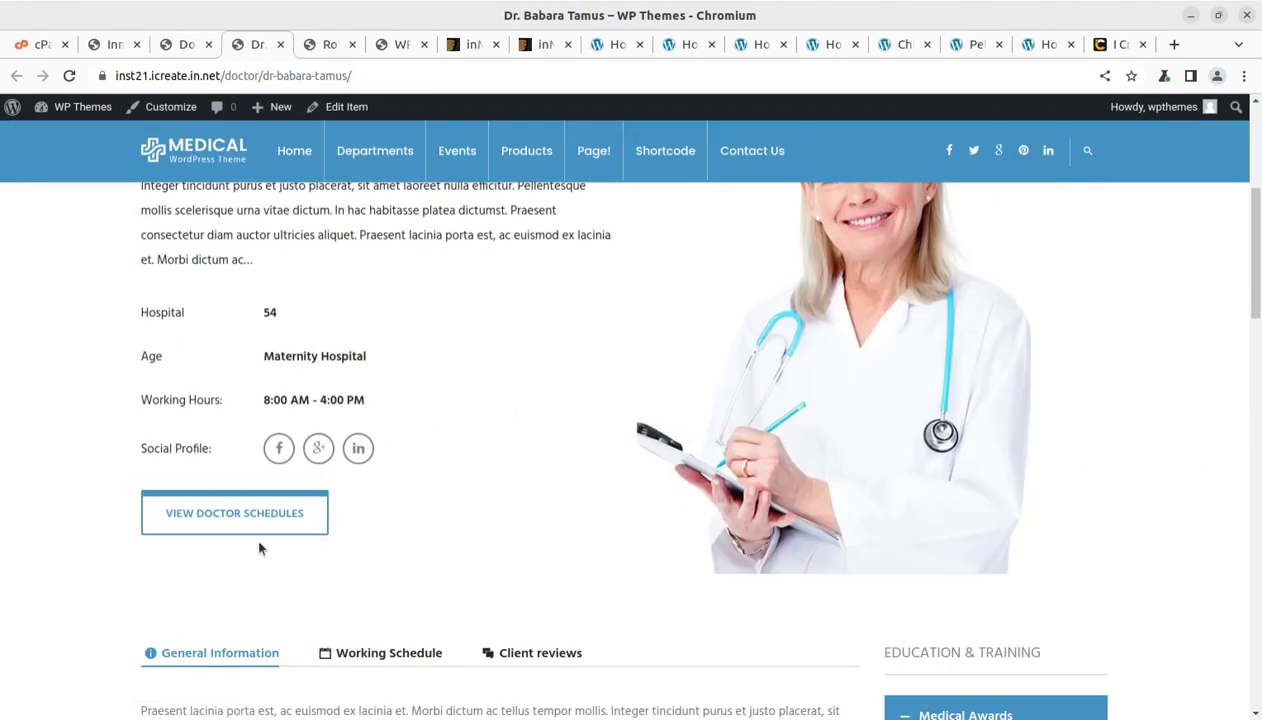
pyautogui.scroll(-3, 335, 470)
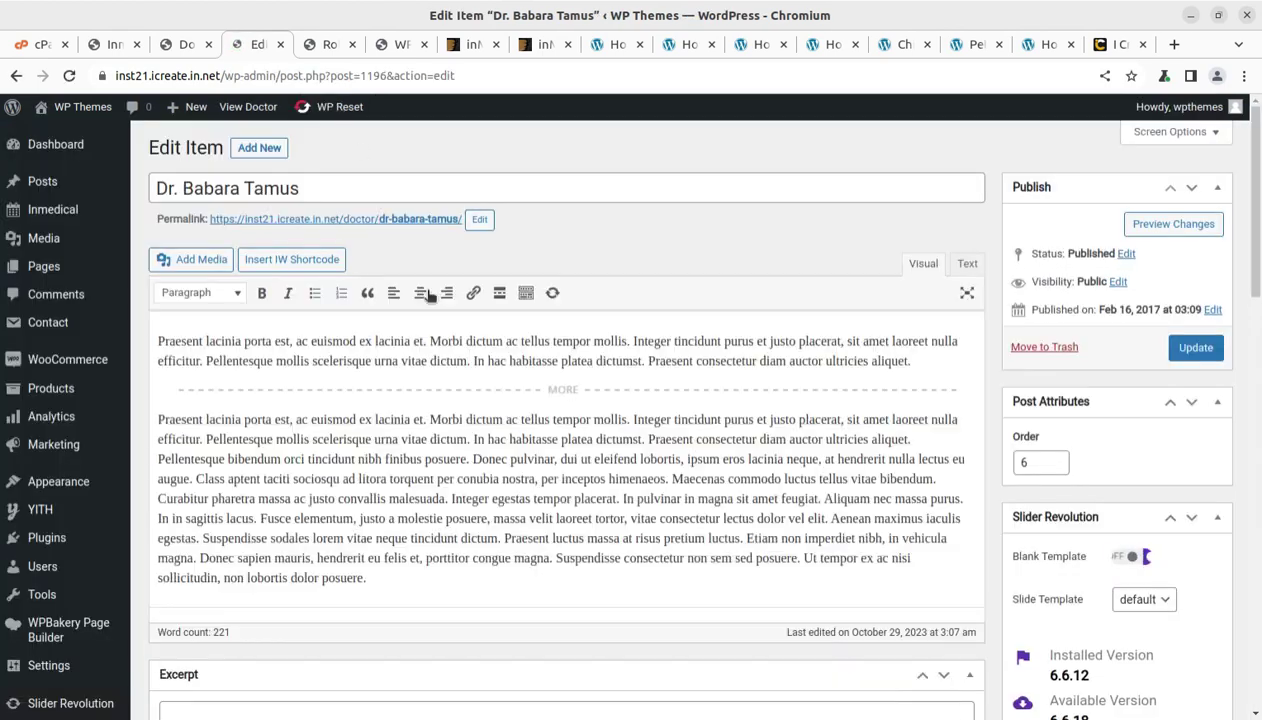
# Examine the doctor's edit page, including the featured image, comments, Doctor Information, extra fields, Social Links and Education profile
pyautogui.scroll(-2, 491, 557)
pyautogui.scroll(-5, 392, 434)
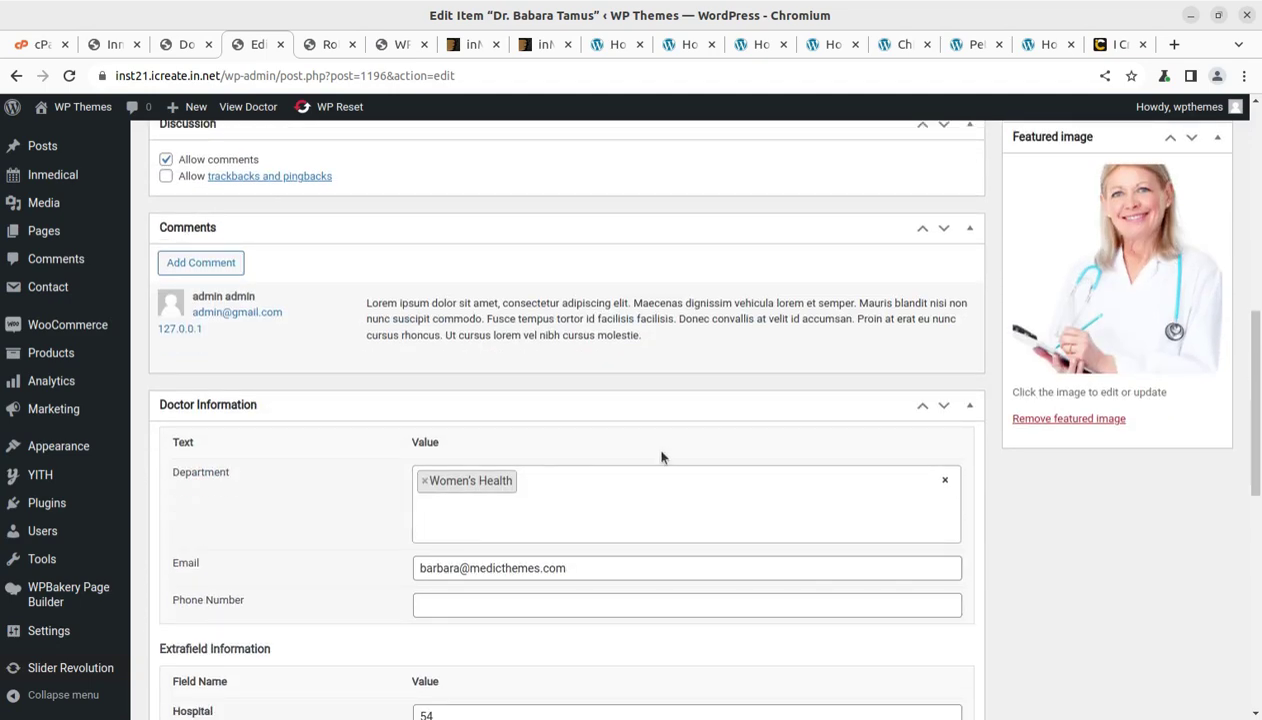
pyautogui.scroll(-3, 346, 437)
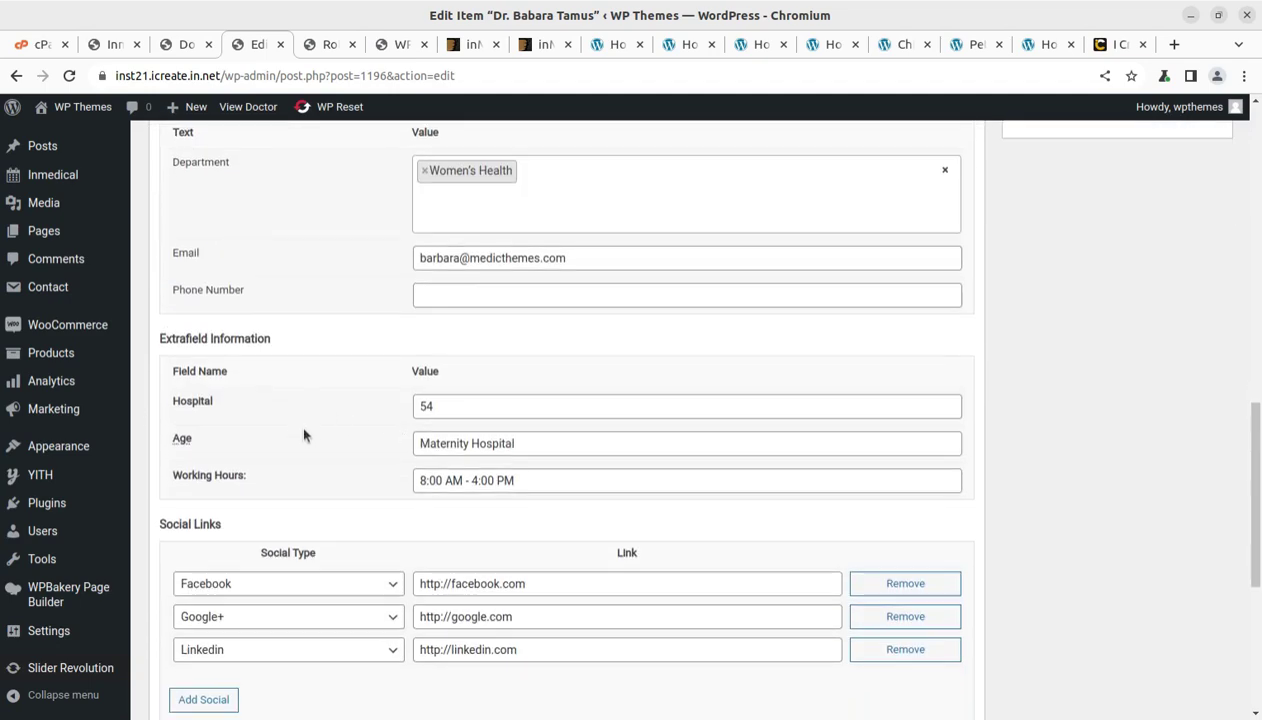
pyautogui.scroll(-4, 304, 435)
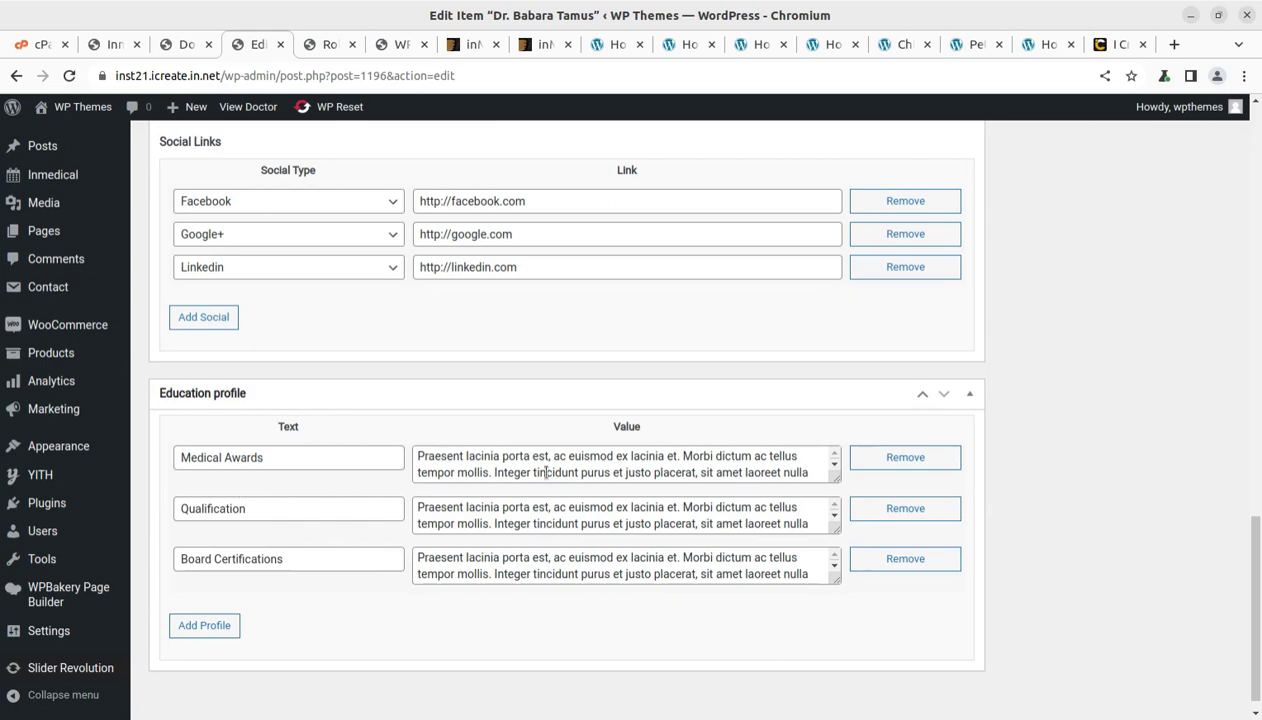
pyautogui.scroll(-3, 605, 526)
pyautogui.scroll(1, 577, 522)
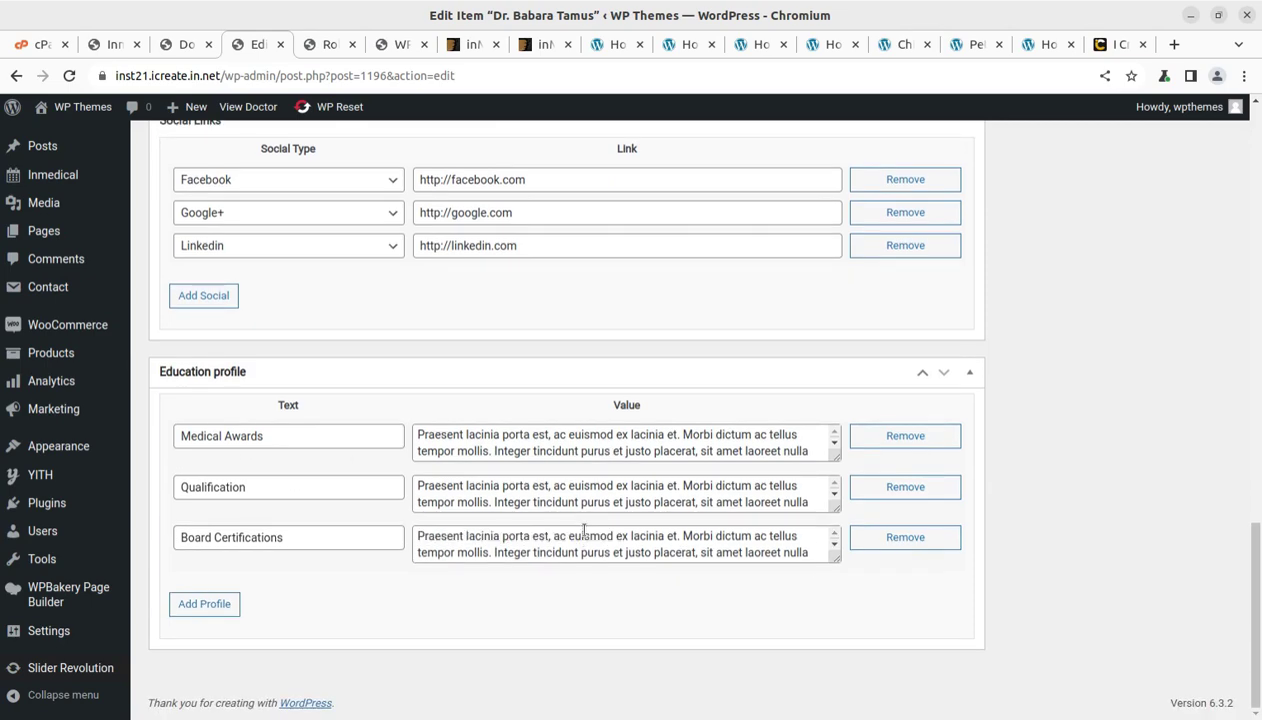
pyautogui.scroll(12, 935, 431)
pyautogui.scroll(-9, 901, 439)
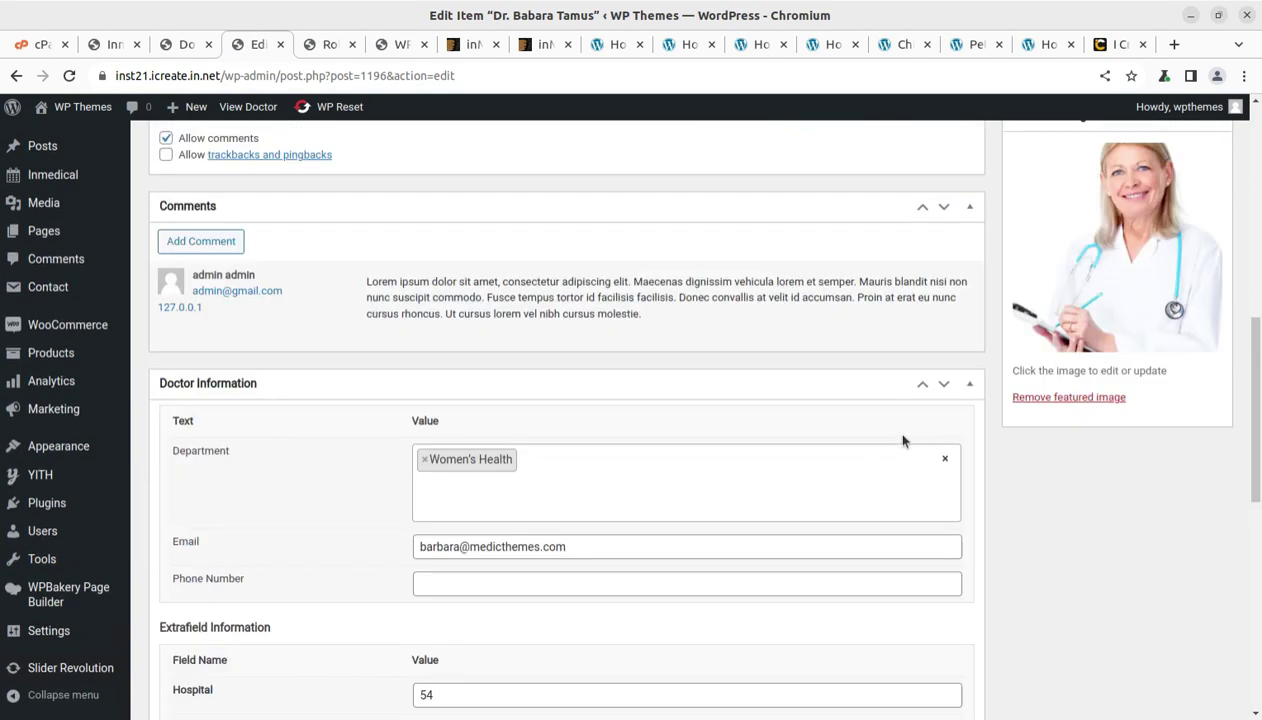
pyautogui.scroll(5, 546, 360)
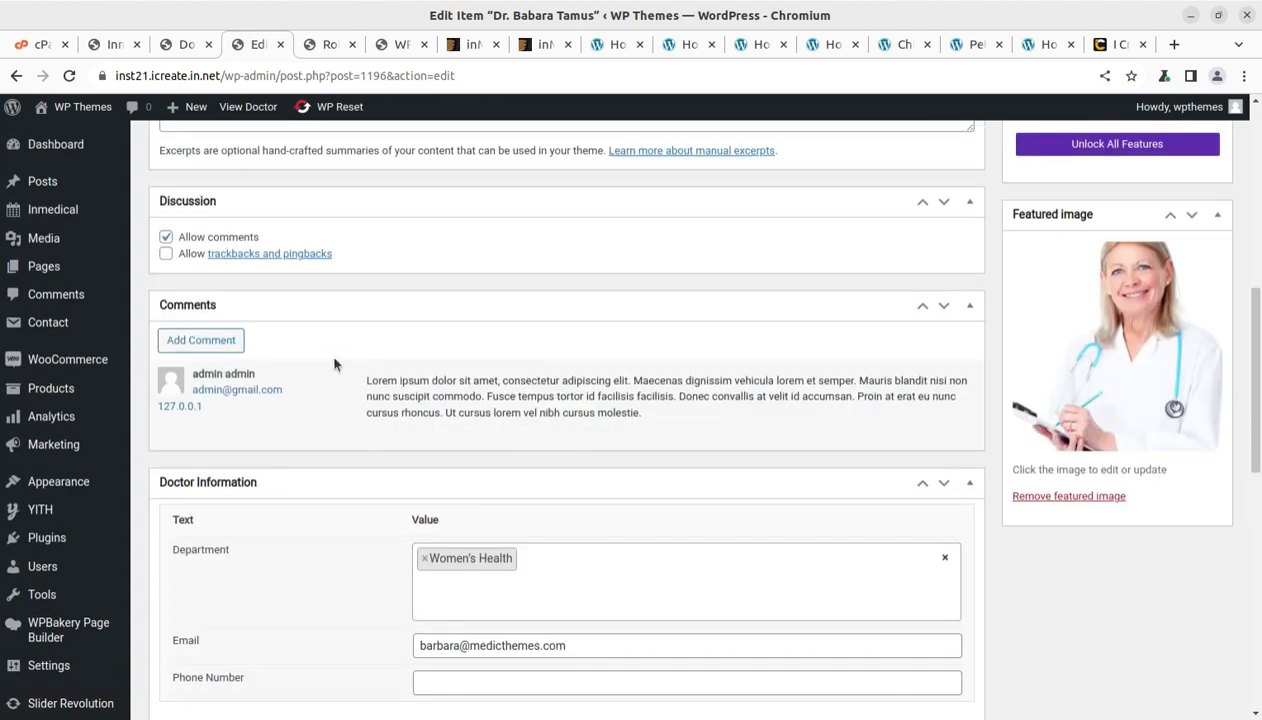
pyautogui.scroll(5, 200, 380)
pyautogui.scroll(3, 130, 357)
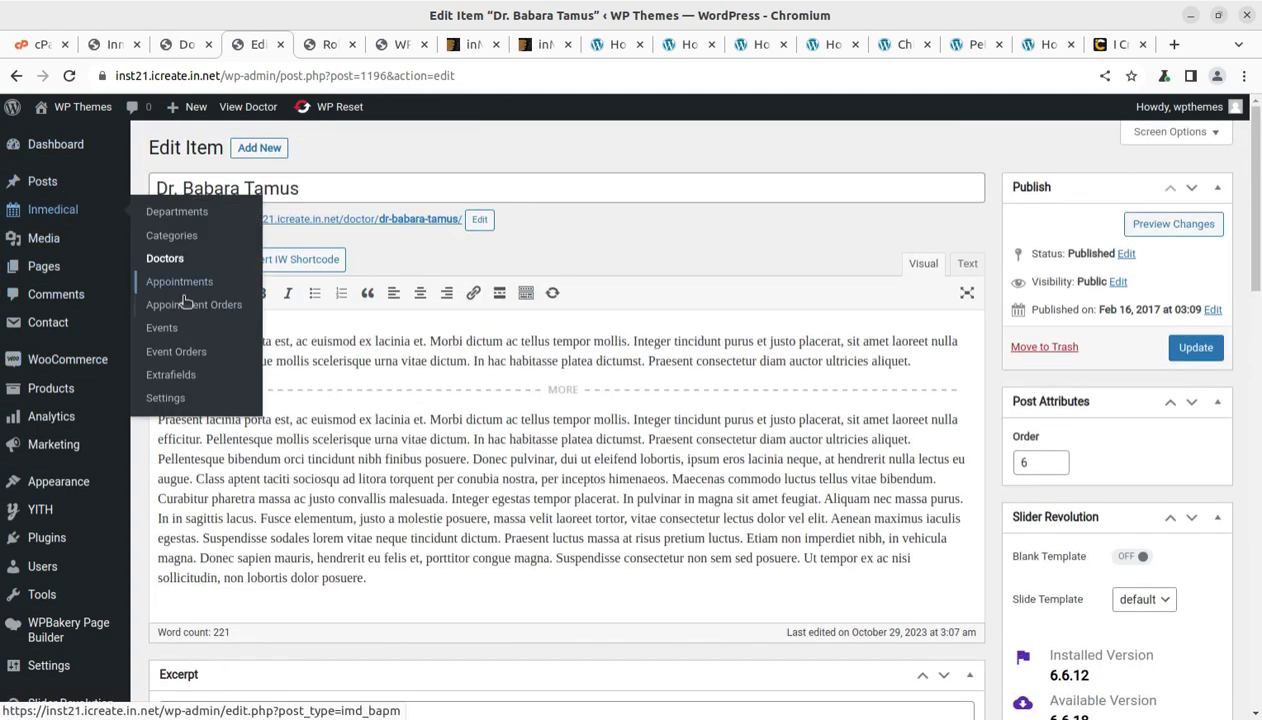
# Open the Inmedical Appointments schedule and examine the edit form of Friday's Consultant appointment
pyautogui.click(182, 288)
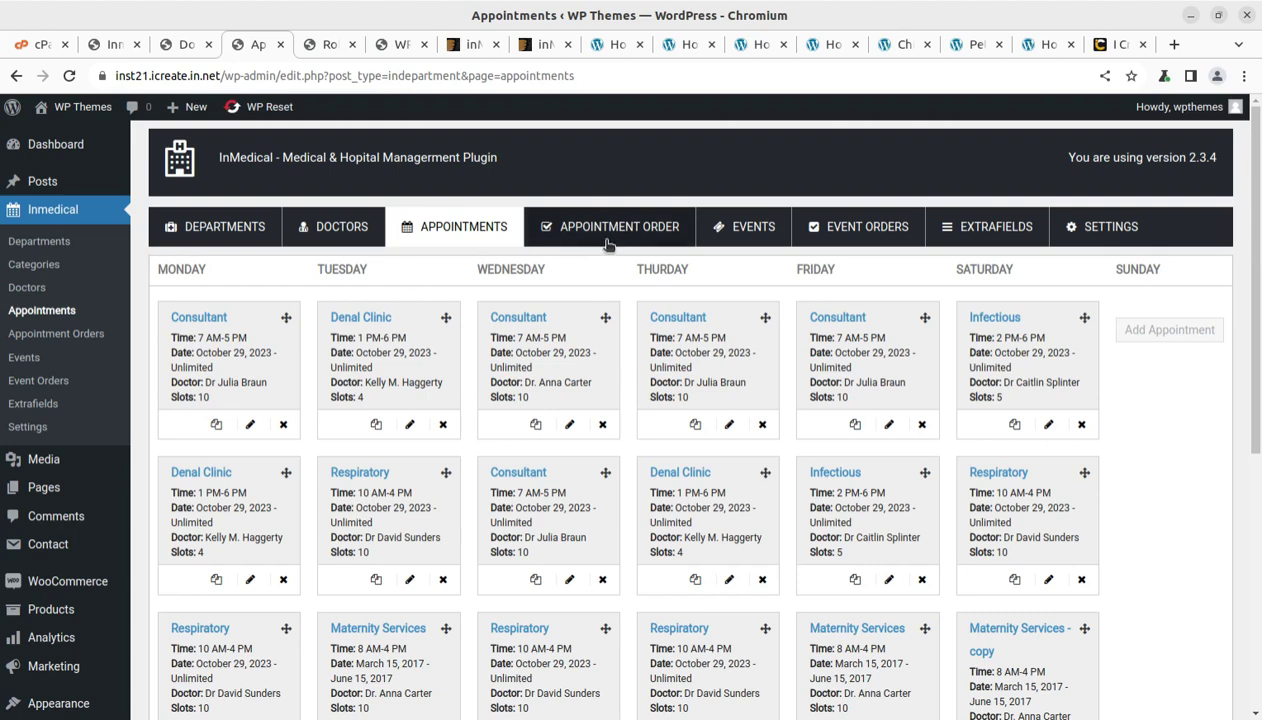
pyautogui.click(889, 426)
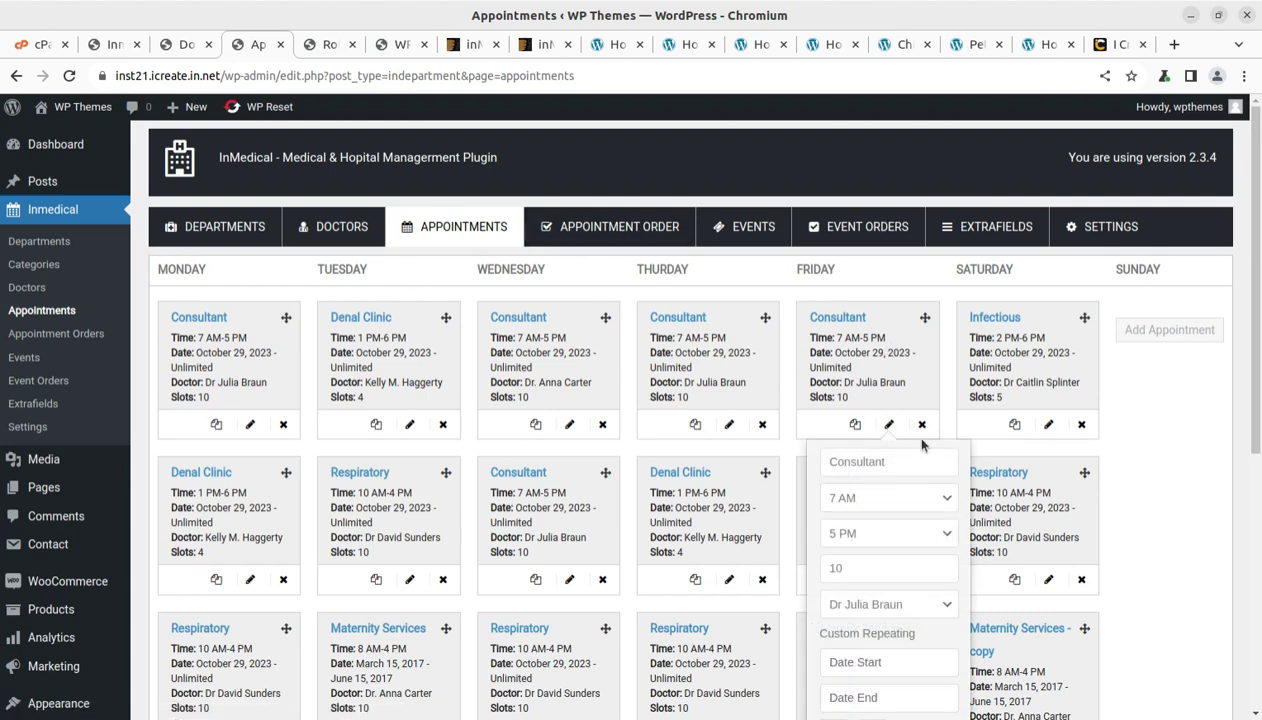
pyautogui.scroll(-4, 922, 445)
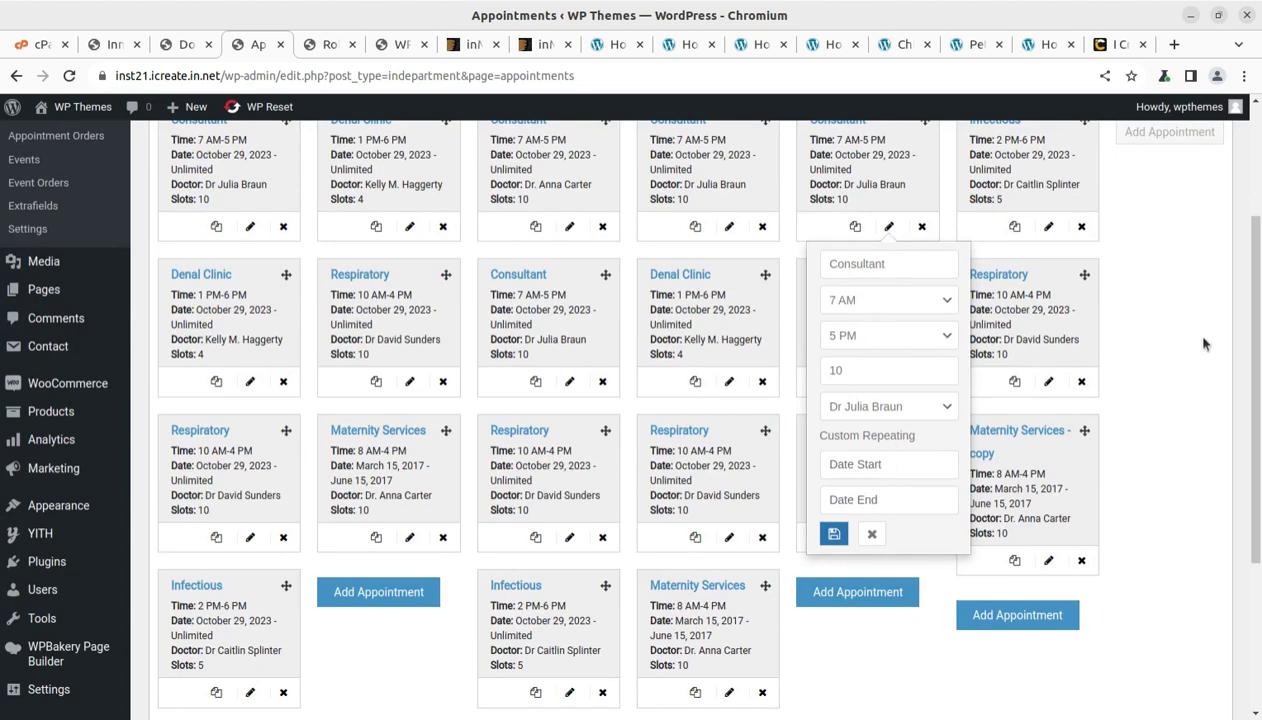
pyautogui.scroll(4, 1180, 336)
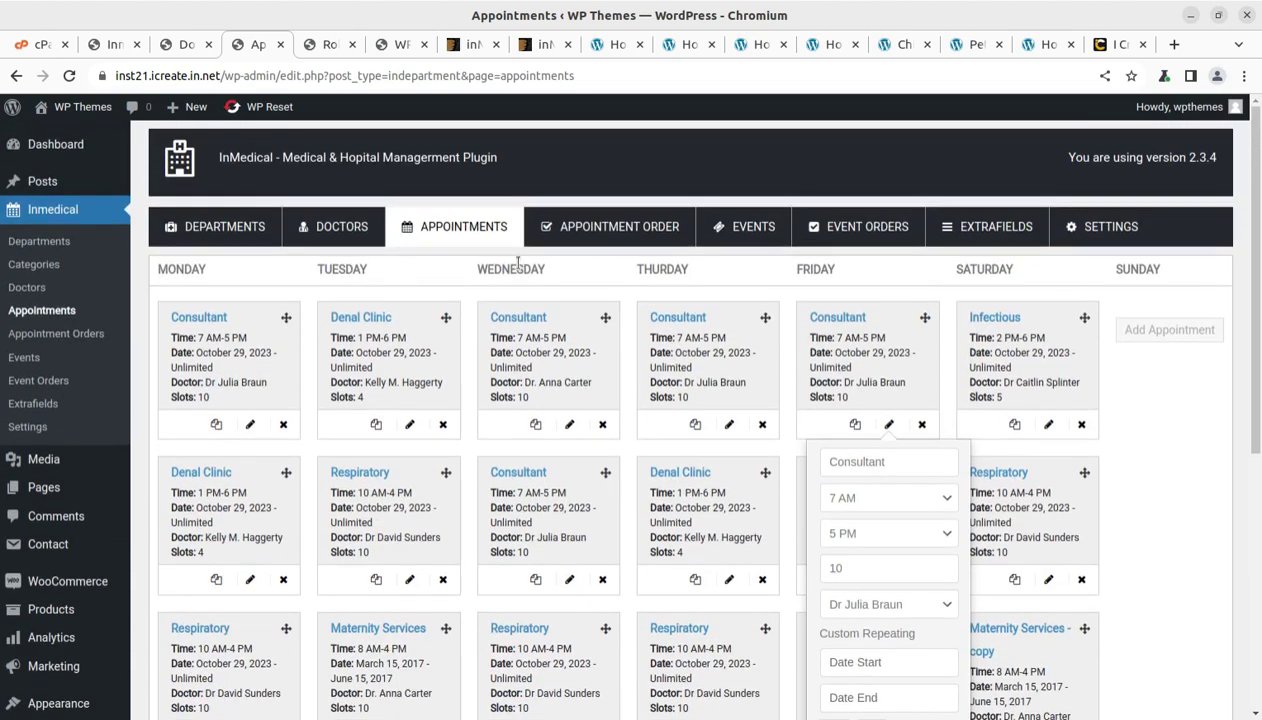
# Go through the Inmedical Appointment Order, Events and Event Orders pages
pyautogui.click(577, 237)
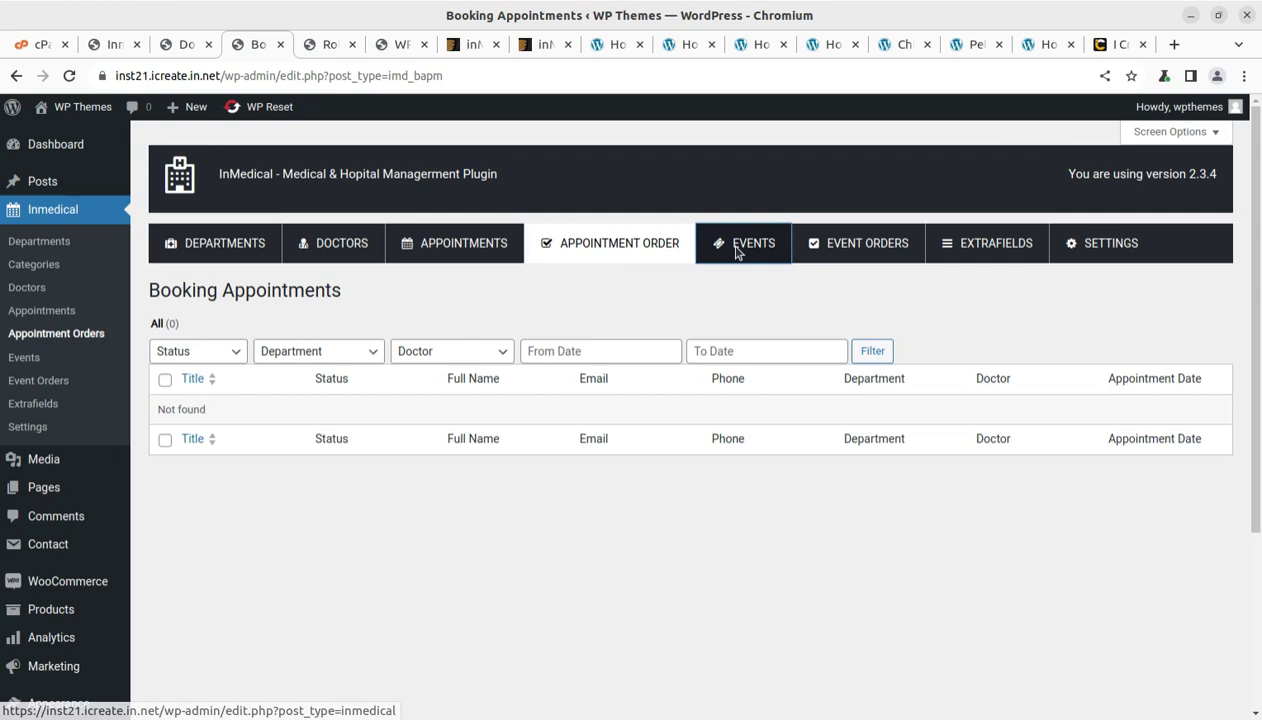
pyautogui.click(736, 252)
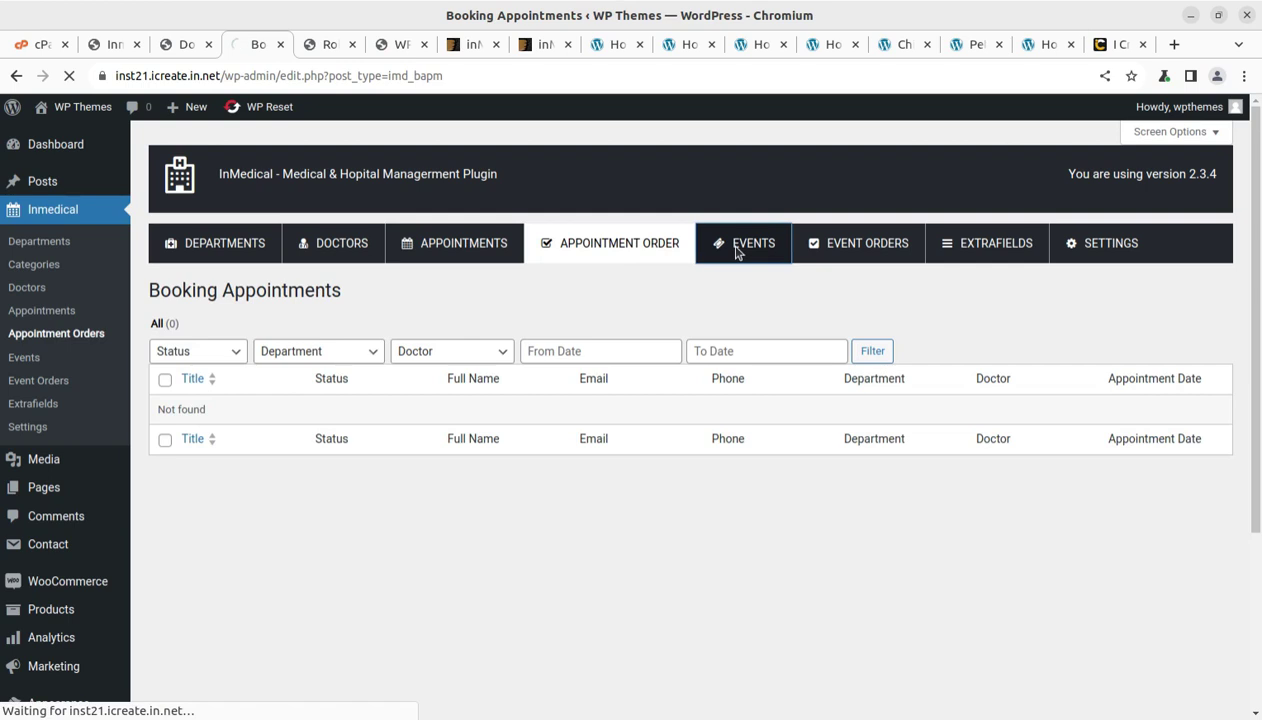
pyautogui.click(869, 250)
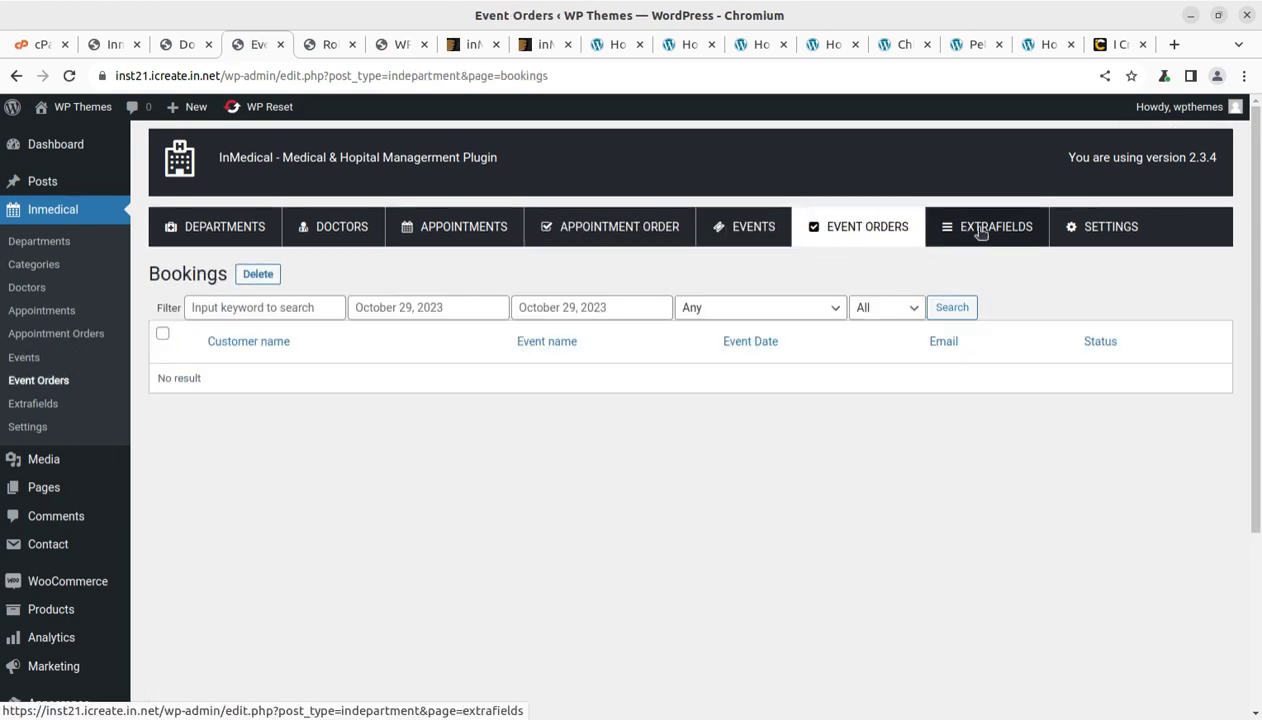
# Open the Inmedical plugin settings and examine the General options from the slugs down to the days off work
pyautogui.click(1086, 233)
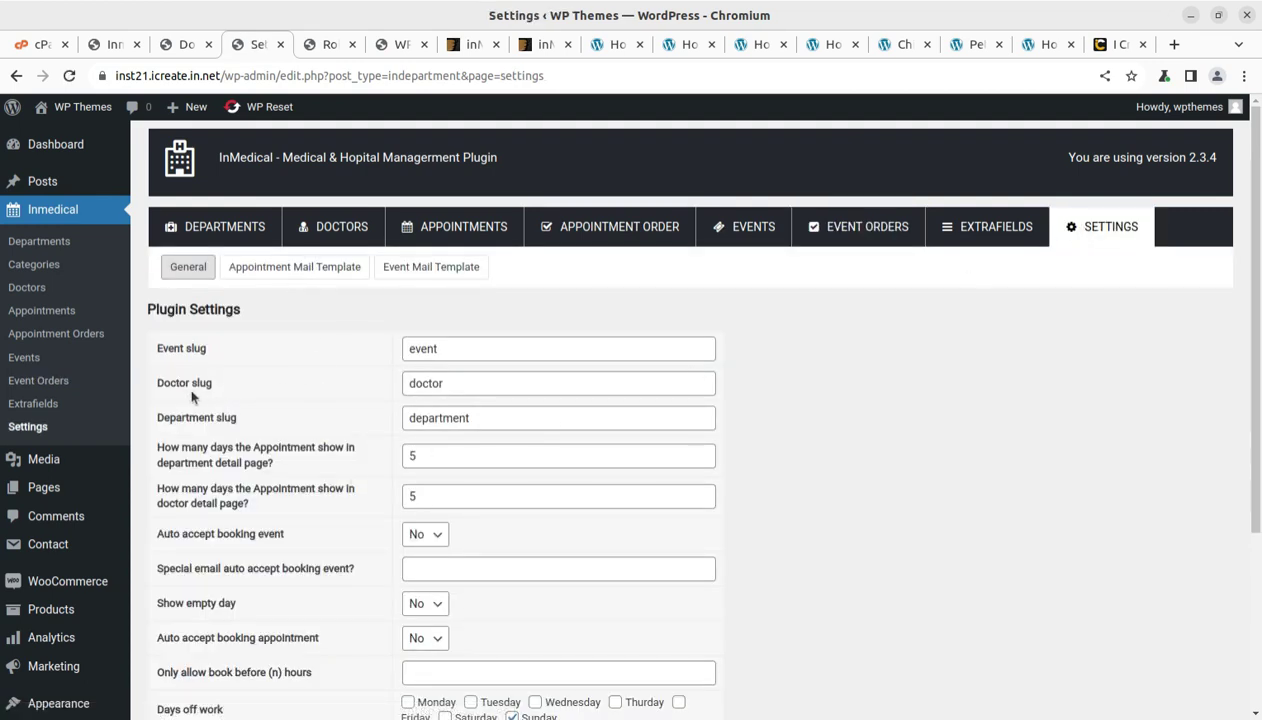
pyautogui.scroll(-2, 380, 394)
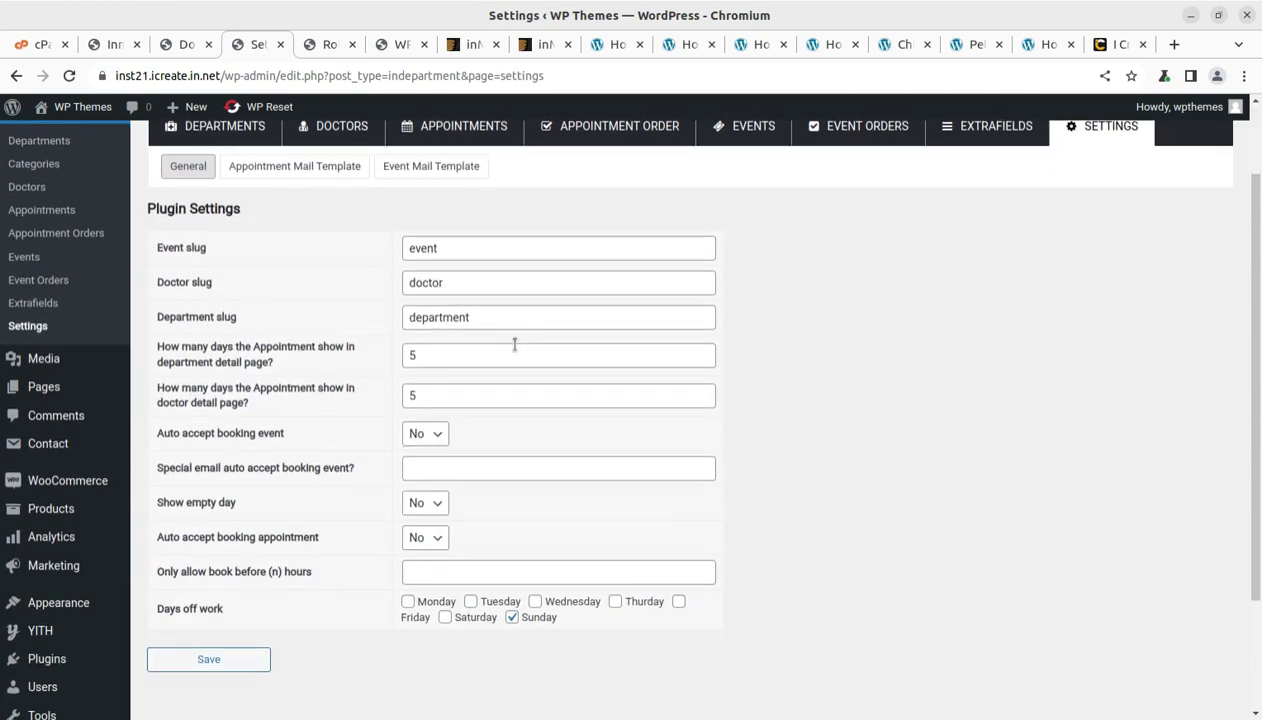
pyautogui.scroll(-2, 197, 518)
pyautogui.scroll(2, 161, 460)
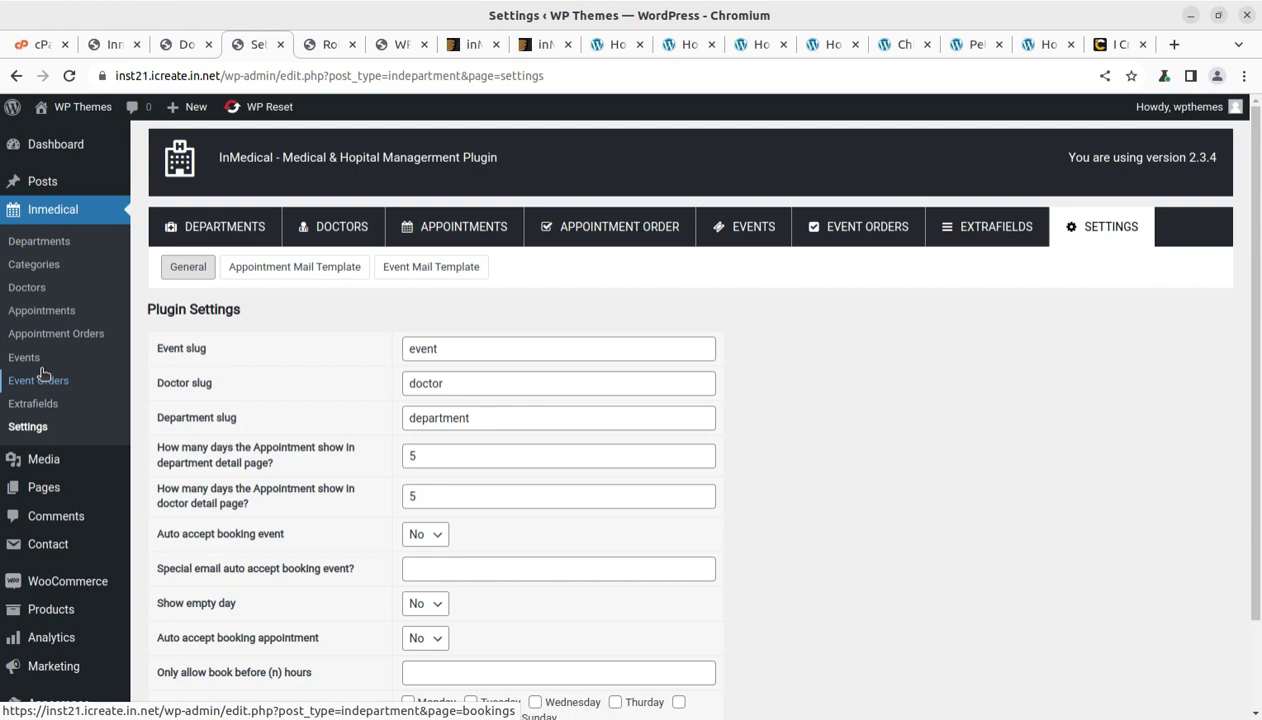
# Open the WooCommerce product list and review the demo products with their stock status, prices and categories
pyautogui.scroll(-2, 43, 373)
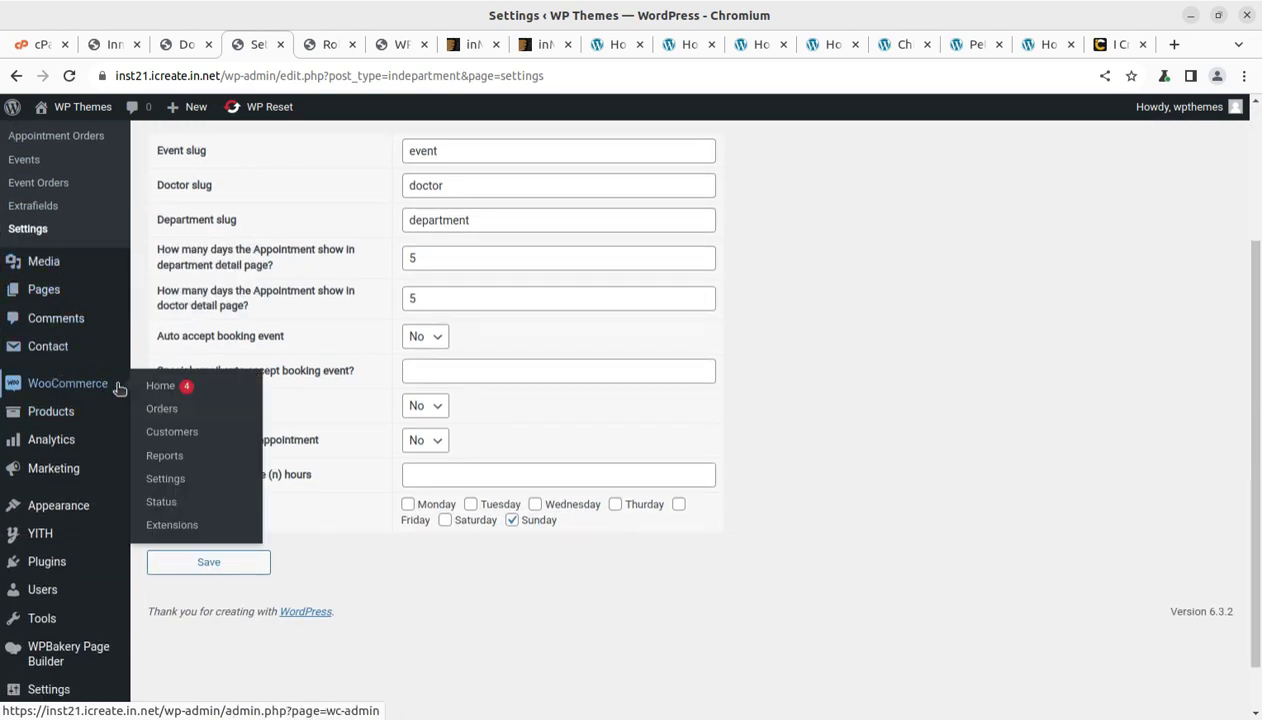
pyautogui.moveTo(62, 418)
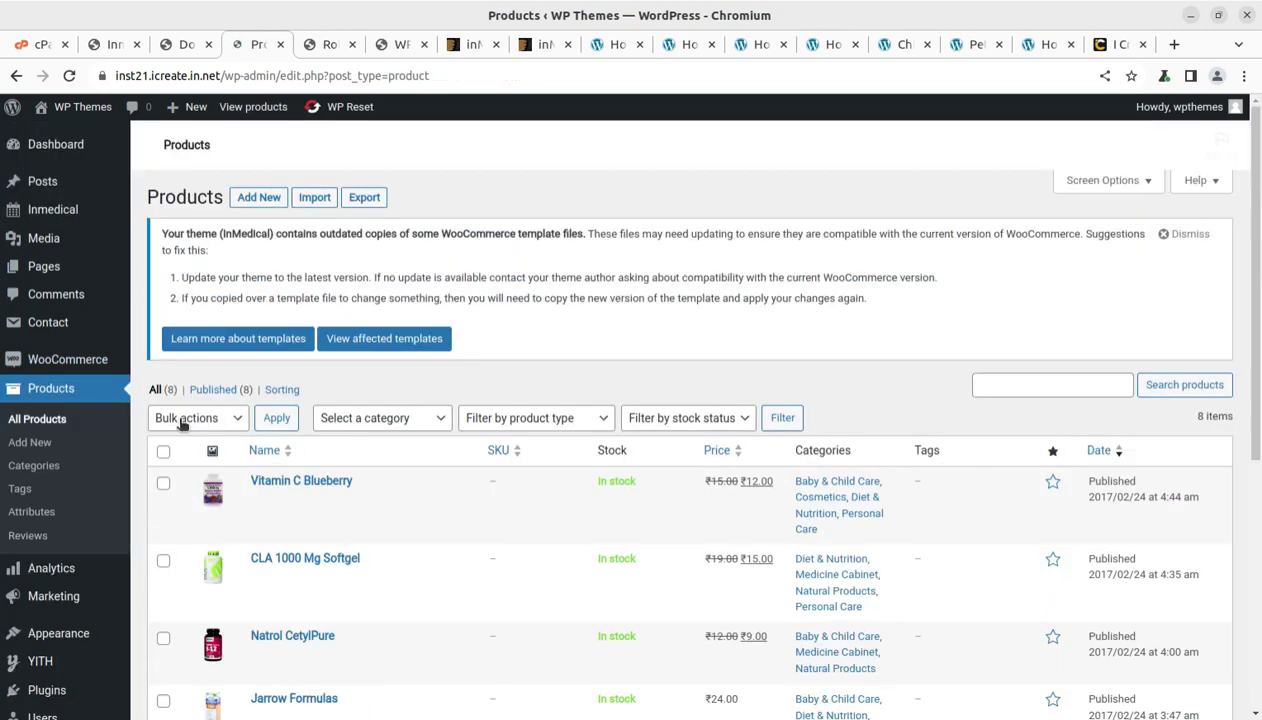
pyautogui.scroll(-2, 365, 433)
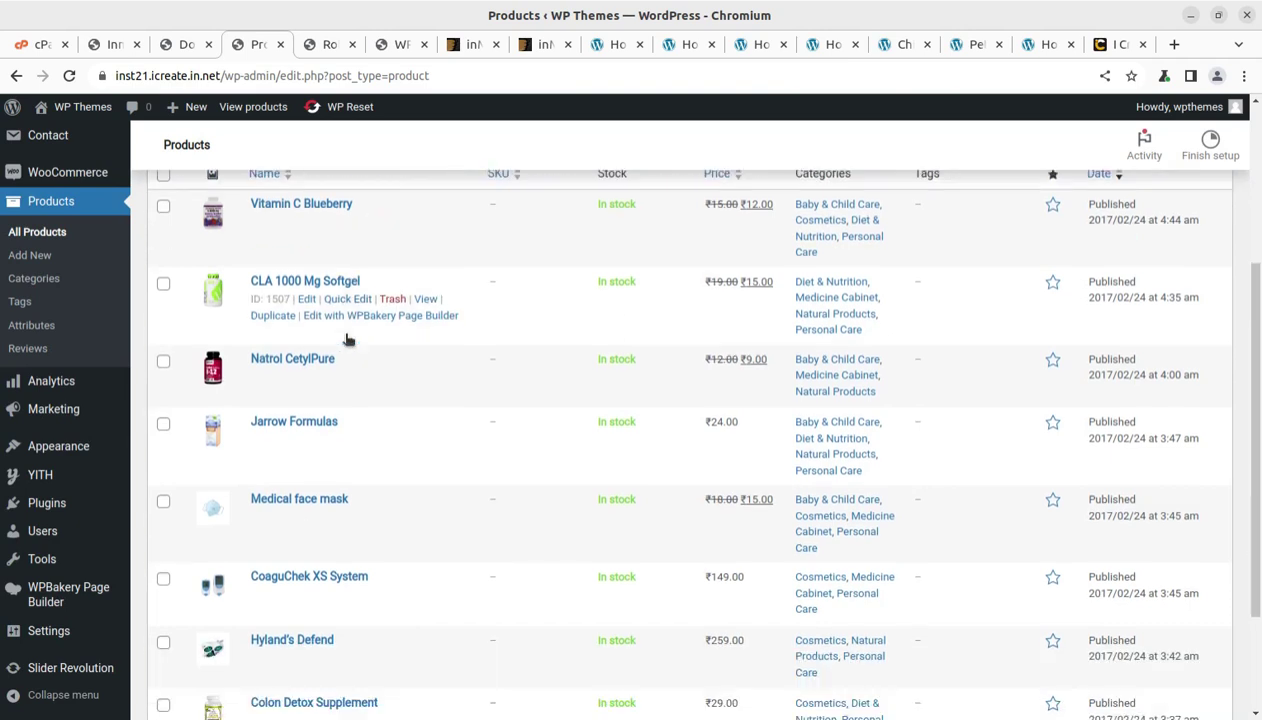
pyautogui.scroll(-2, 324, 416)
pyautogui.scroll(3, 324, 416)
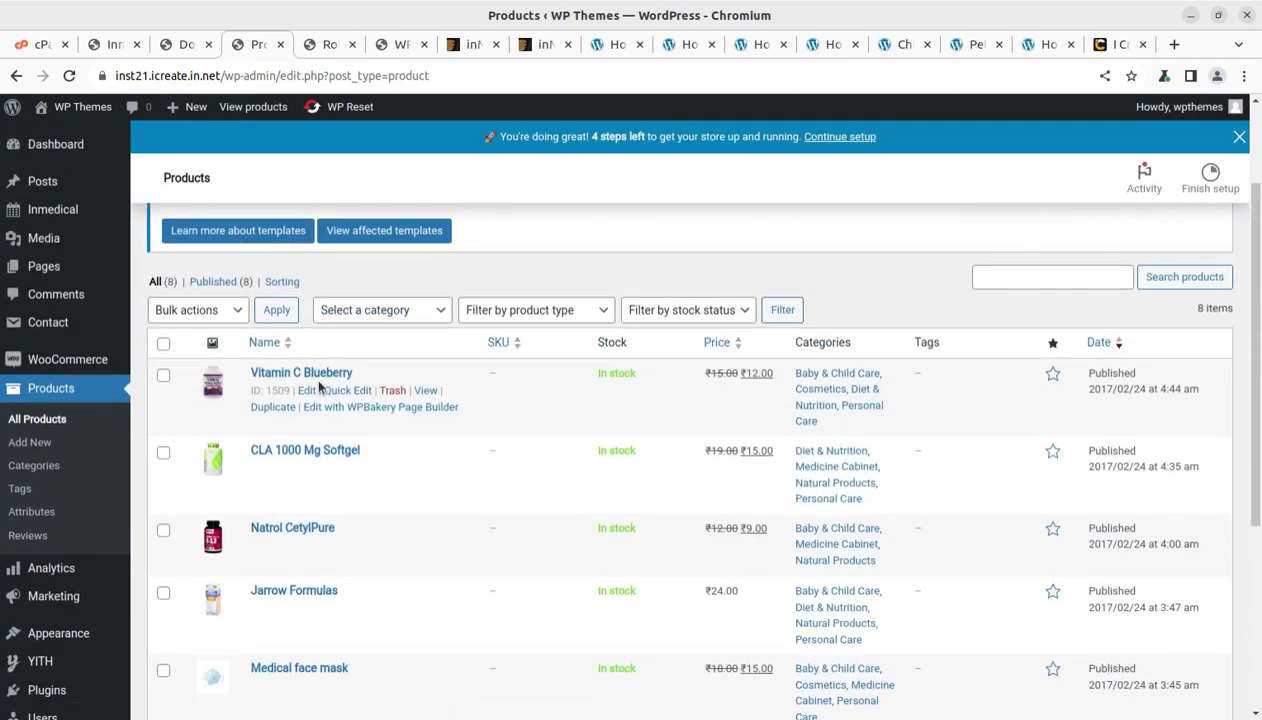
pyautogui.scroll(-2, 318, 380)
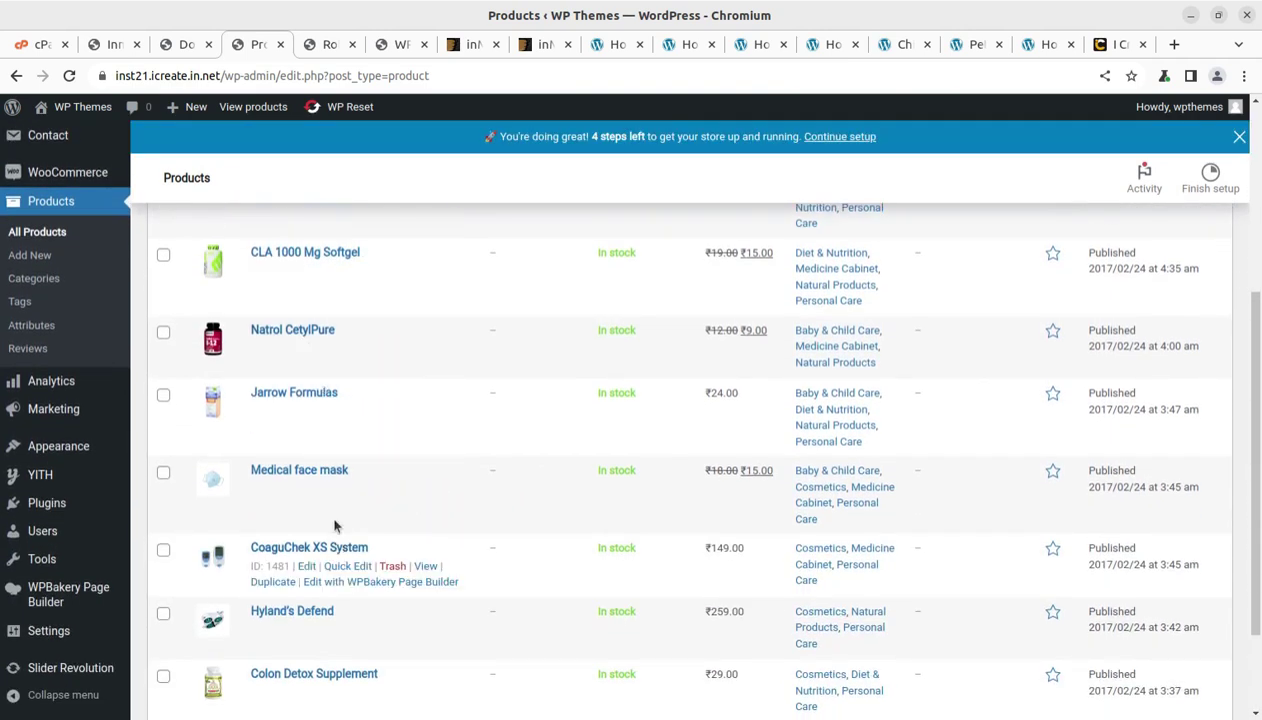
pyautogui.scroll(2, 338, 350)
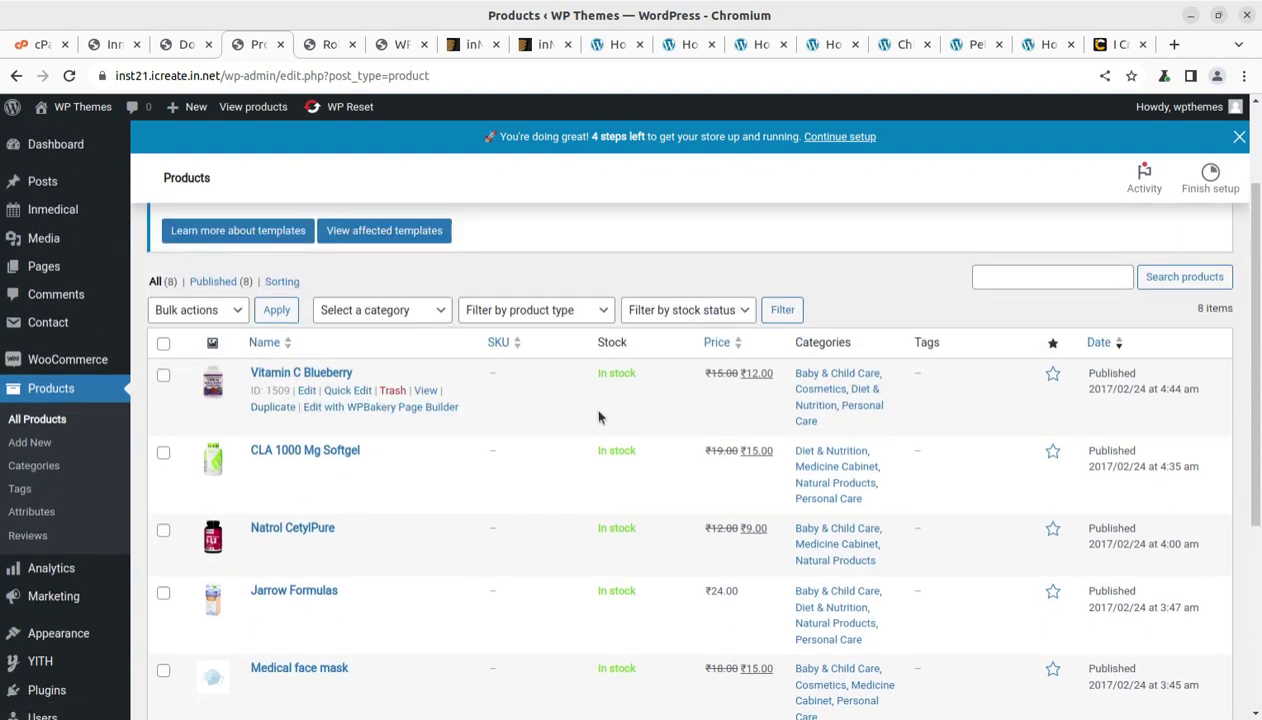
pyautogui.scroll(-1, 160, 459)
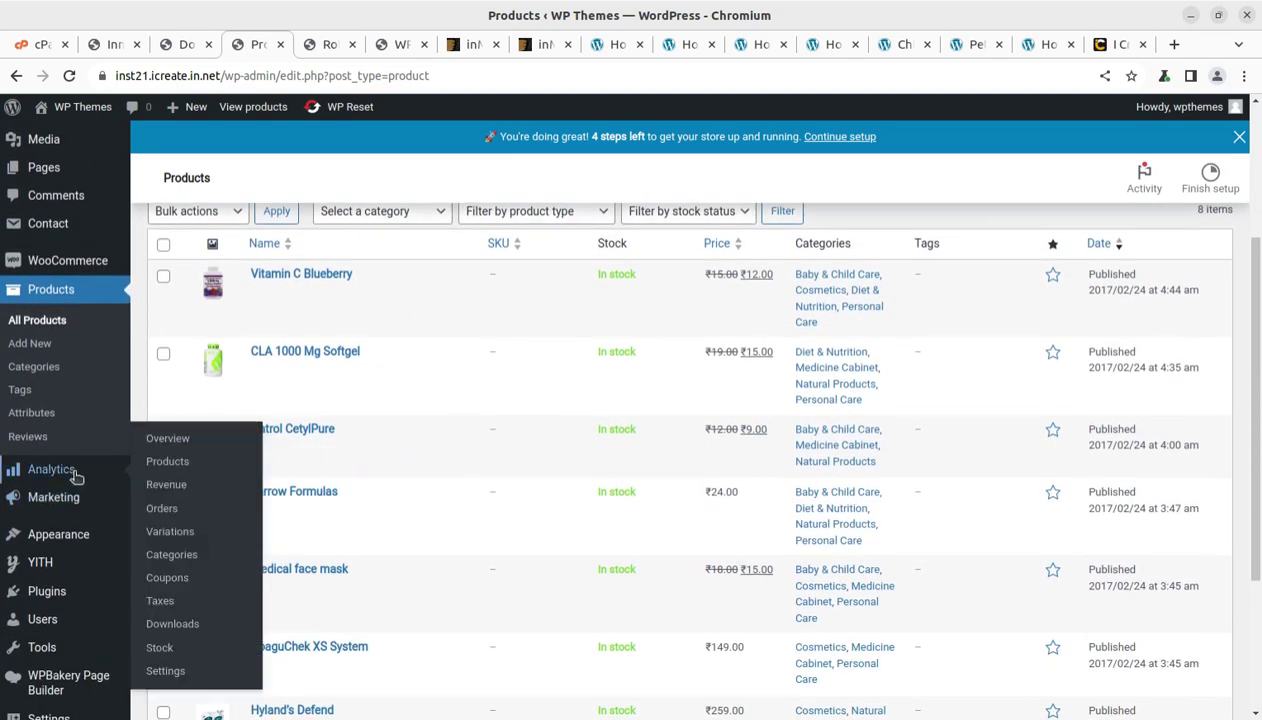
pyautogui.scroll(-2, 78, 476)
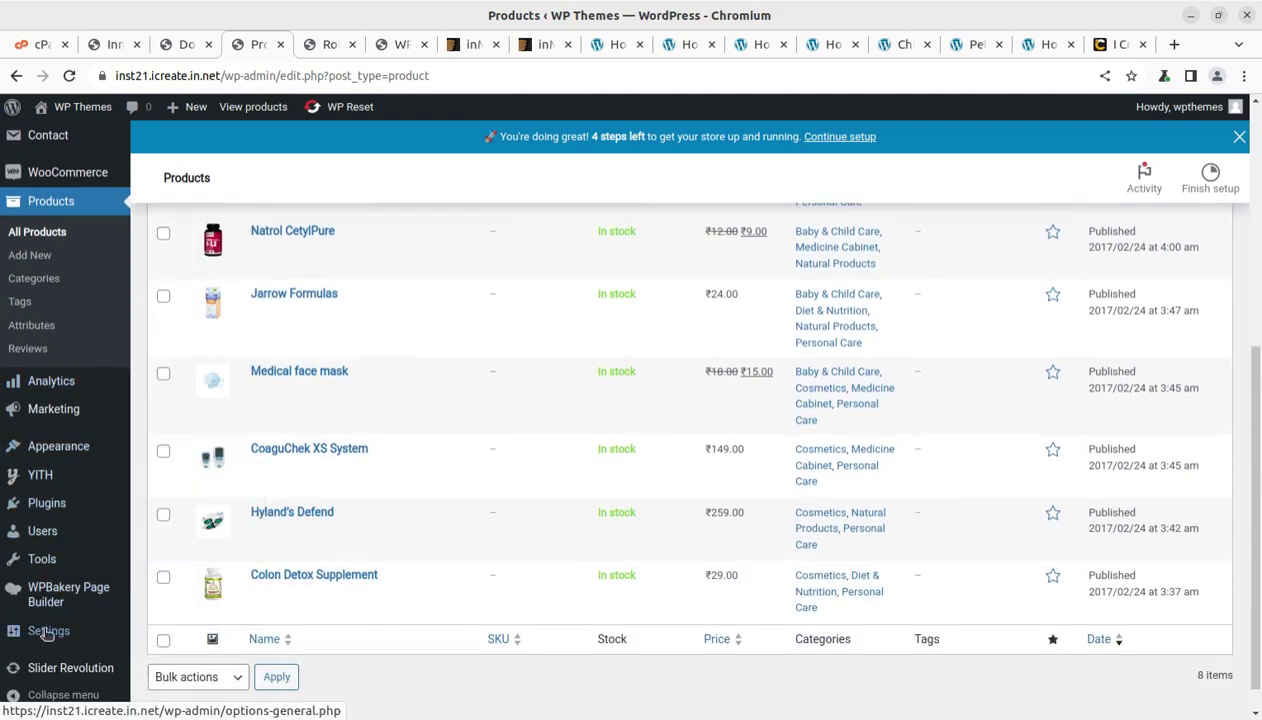
# Open the Slider Revolution overview, dismiss its welcome window and review the first page of slider modules
pyautogui.click(54, 677)
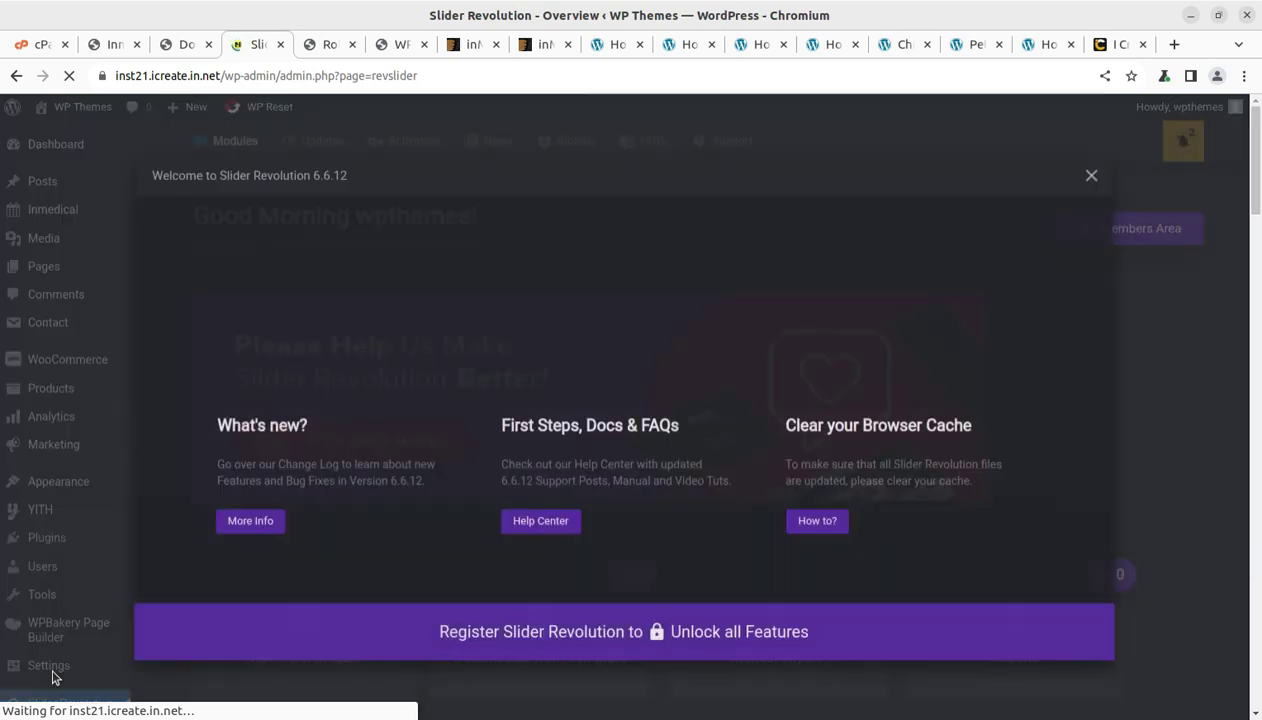
pyautogui.click(1093, 176)
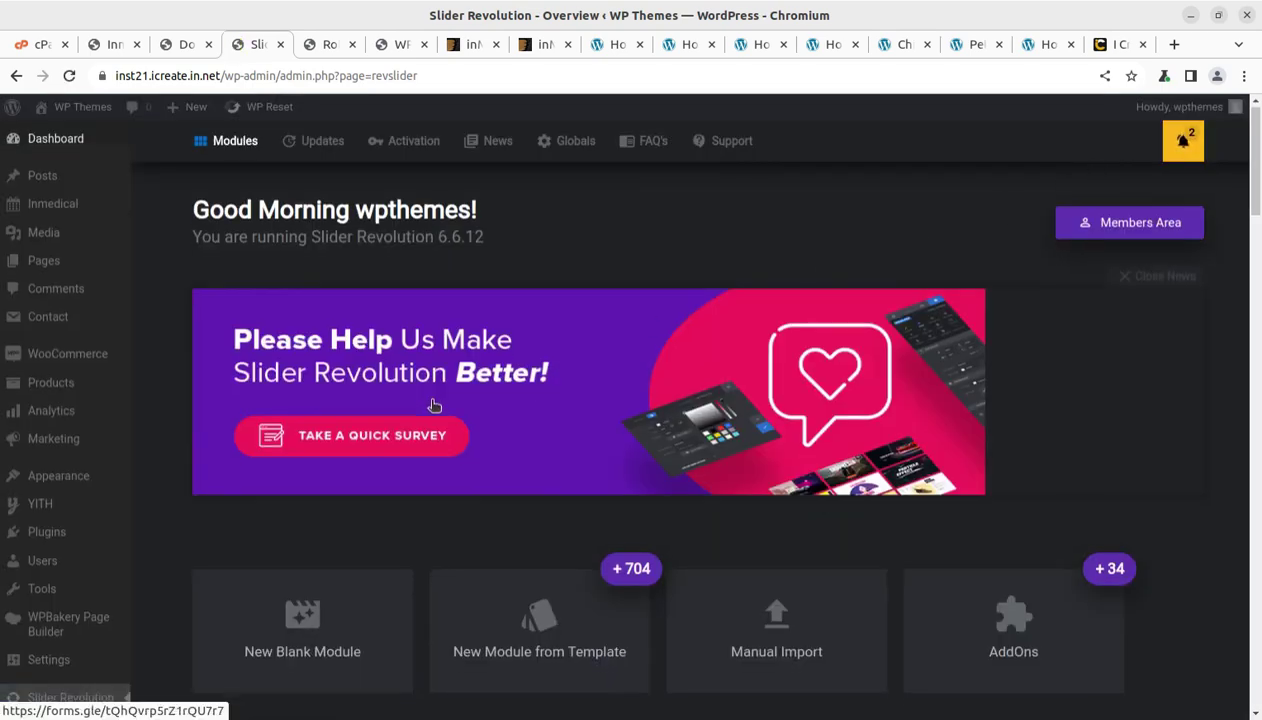
pyautogui.scroll(-4, 330, 411)
pyautogui.moveTo(698, 470)
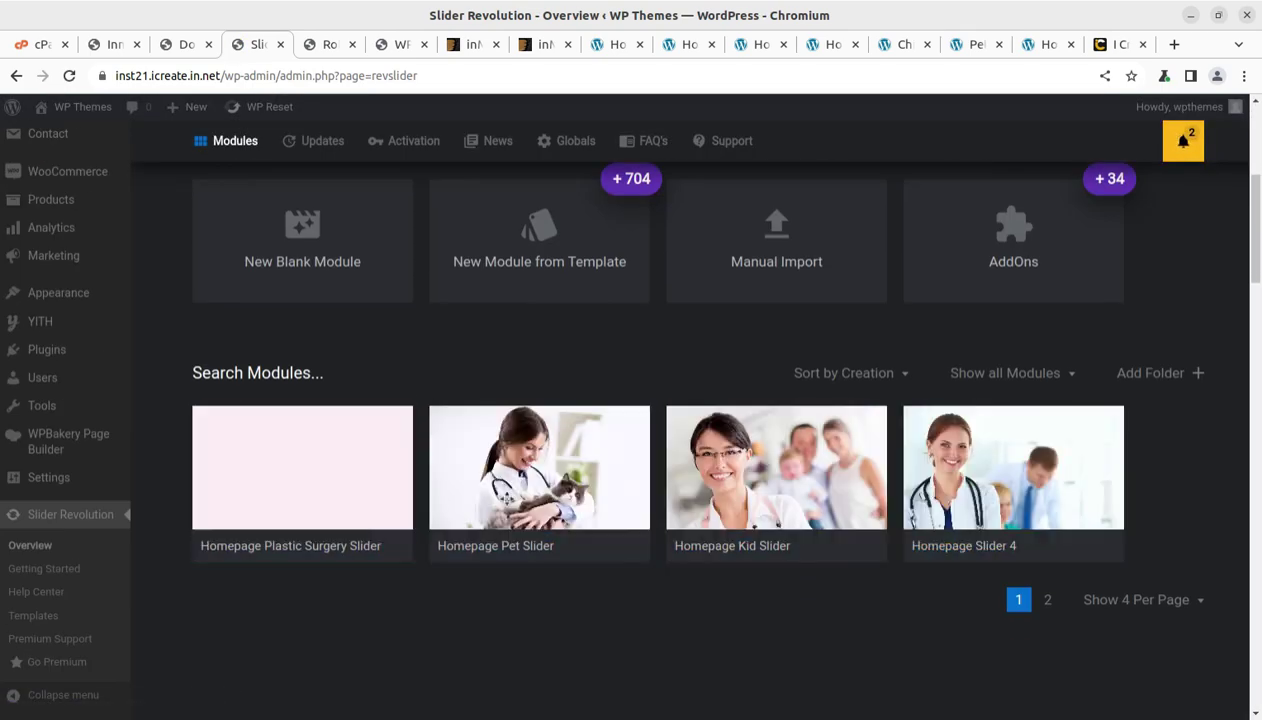
# Open Homepage Slider 1 from the second page of modules in the slide editor, declining to share usage data
pyautogui.click(1047, 600)
pyautogui.moveTo(509, 515)
pyautogui.moveTo(812, 500)
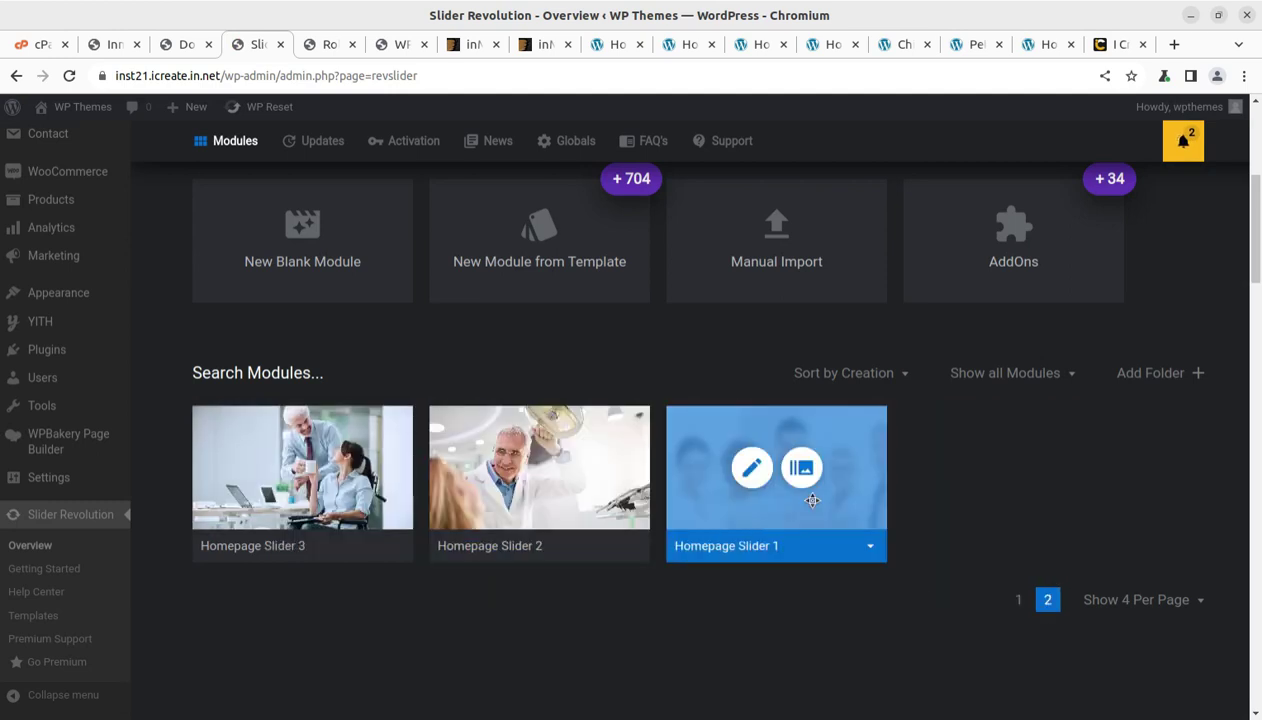
pyautogui.click(752, 468)
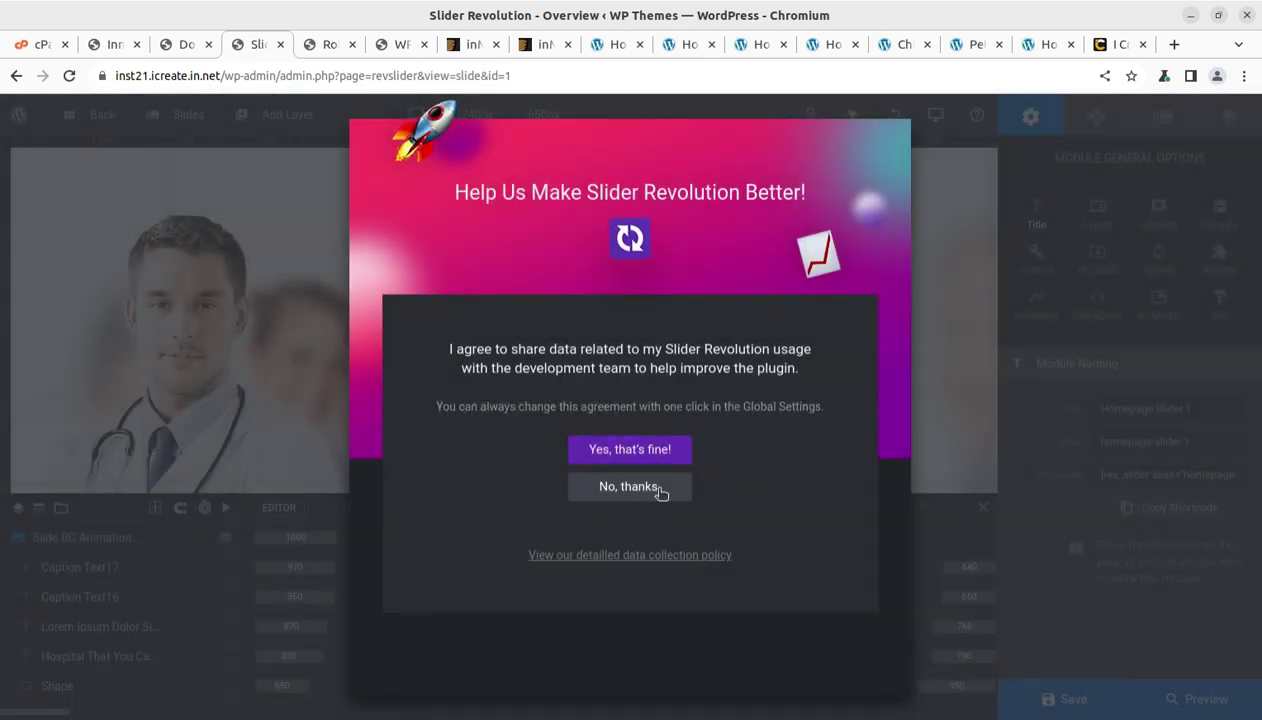
pyautogui.click(629, 486)
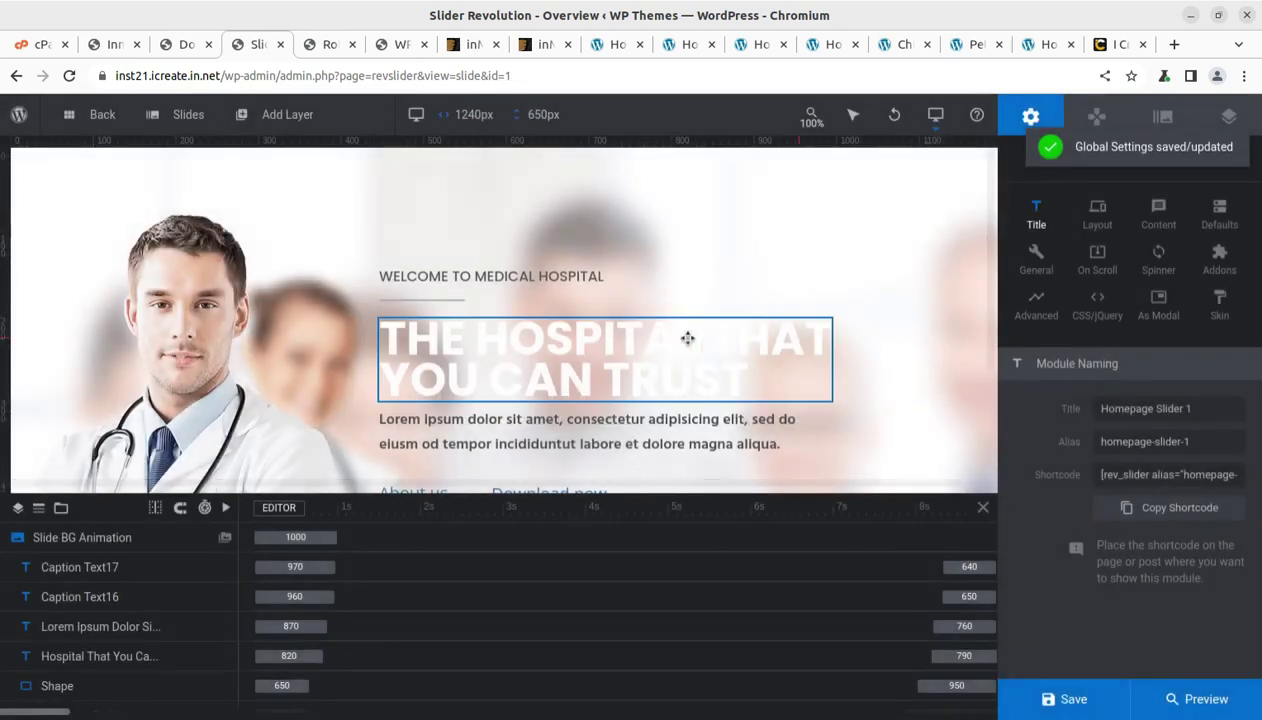
# Examine the content of the slide's headline, welcome and paragraph text layers, and close the slider editor's browser tab
pyautogui.click(620, 358)
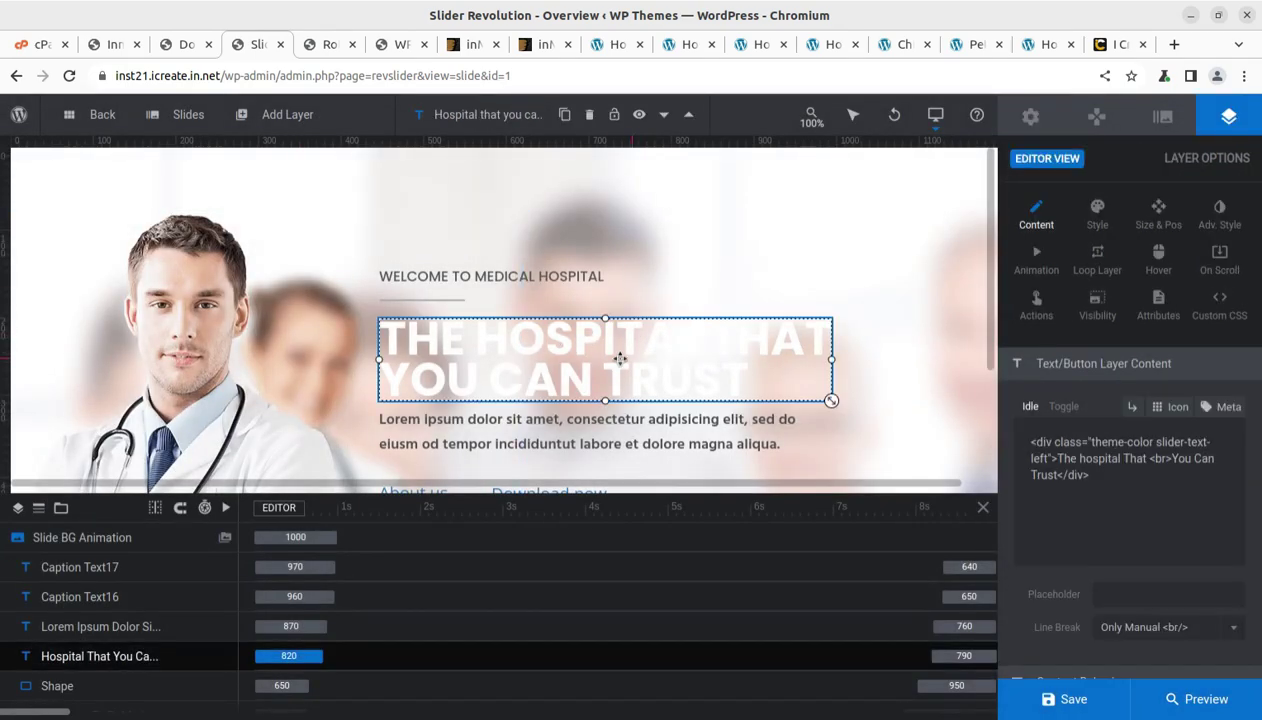
pyautogui.click(566, 279)
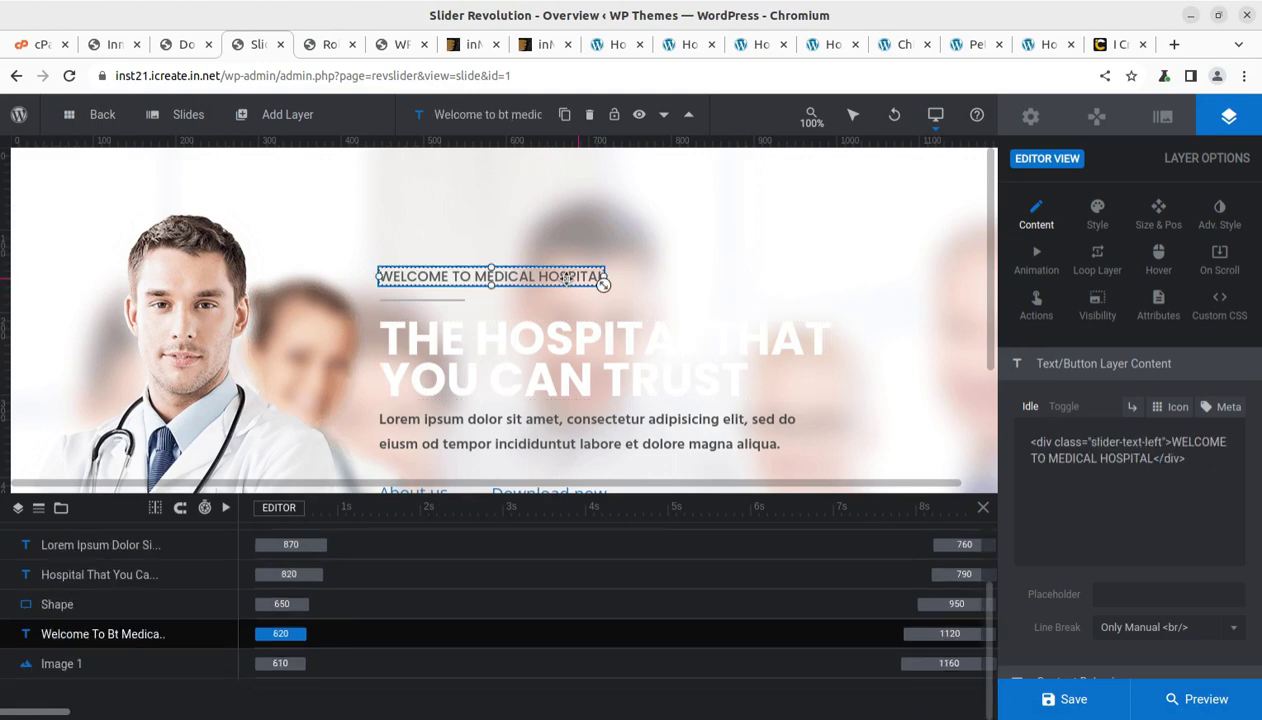
pyautogui.click(545, 368)
pyautogui.click(545, 423)
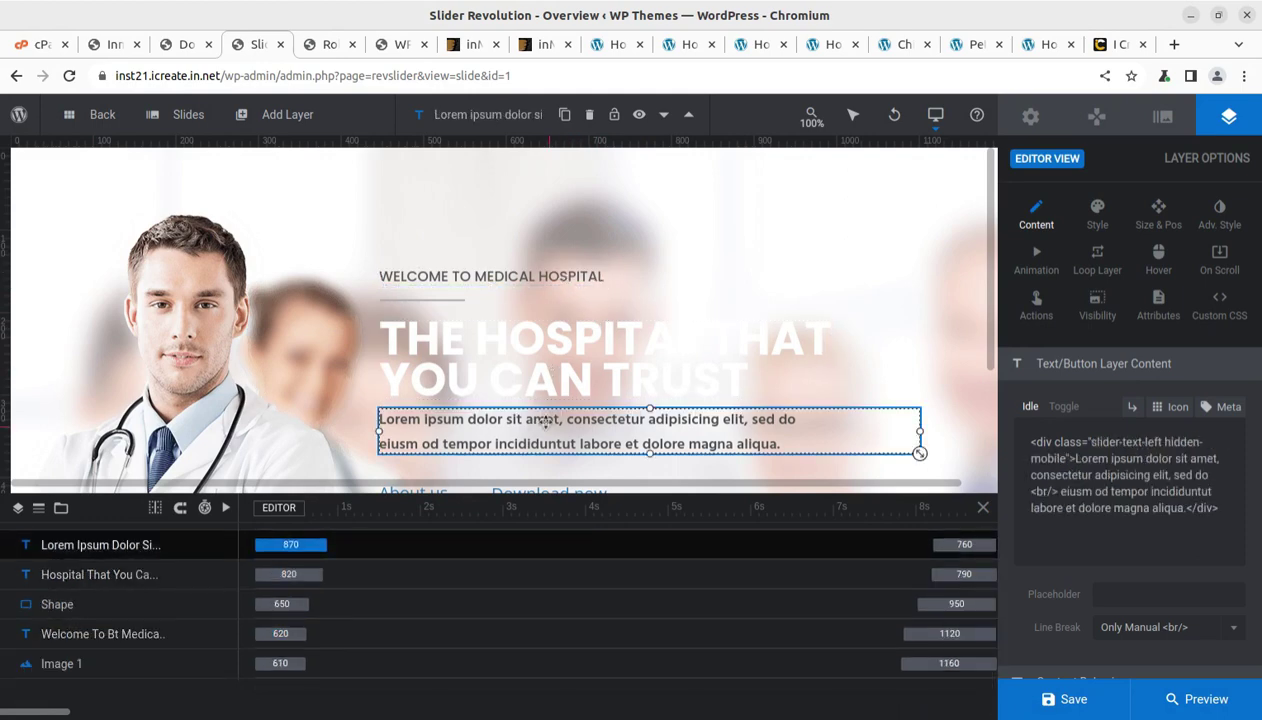
pyautogui.scroll(-2, 545, 423)
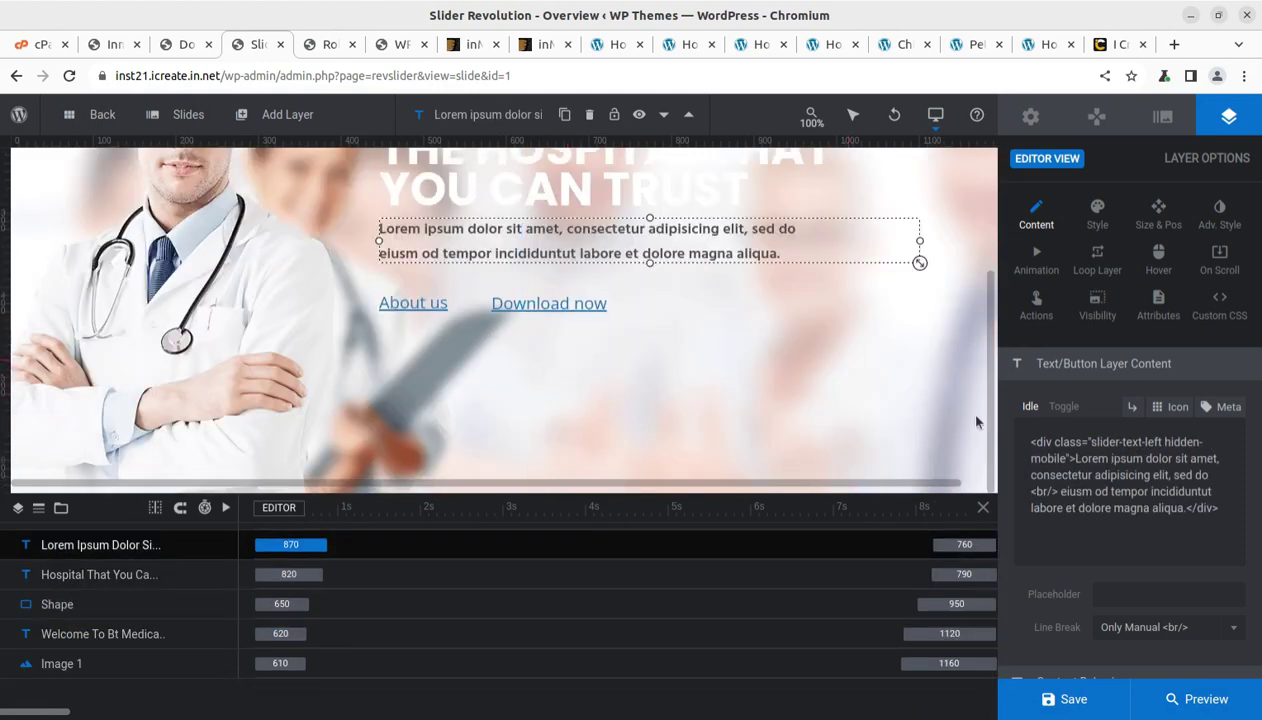
pyautogui.moveTo(1204, 510); pyautogui.dragTo(1010, 445)
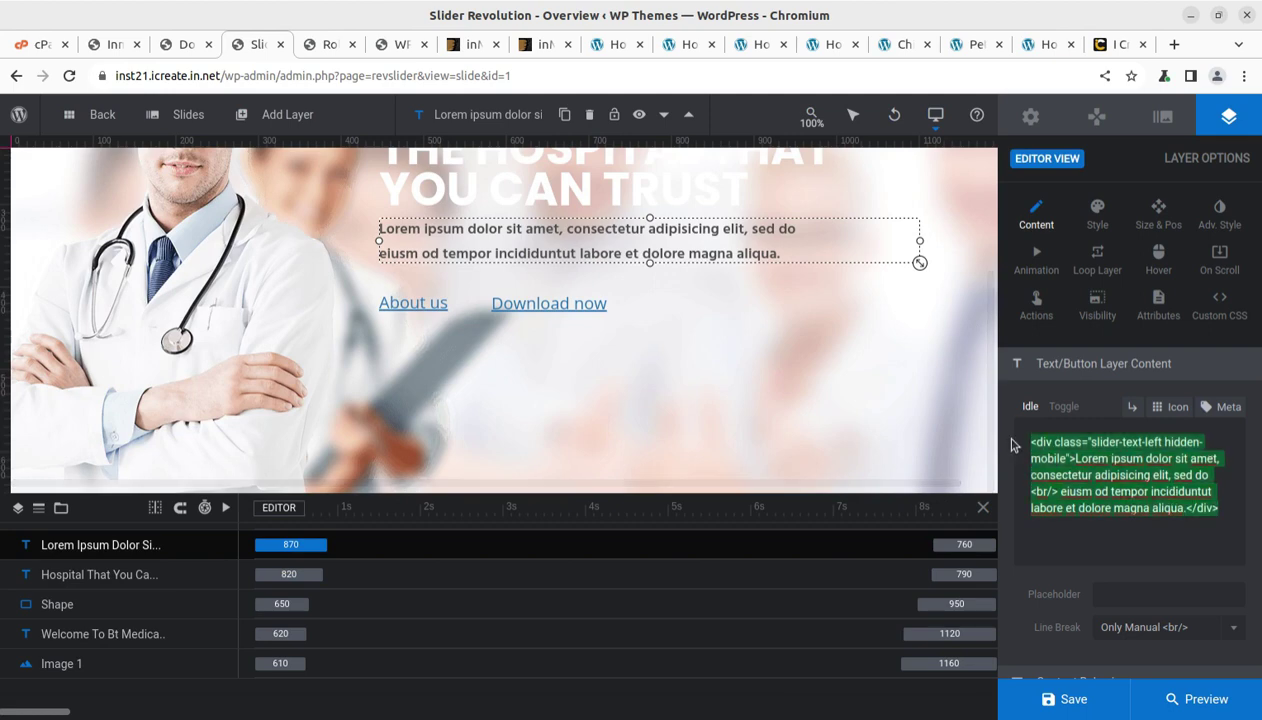
pyautogui.click(281, 44)
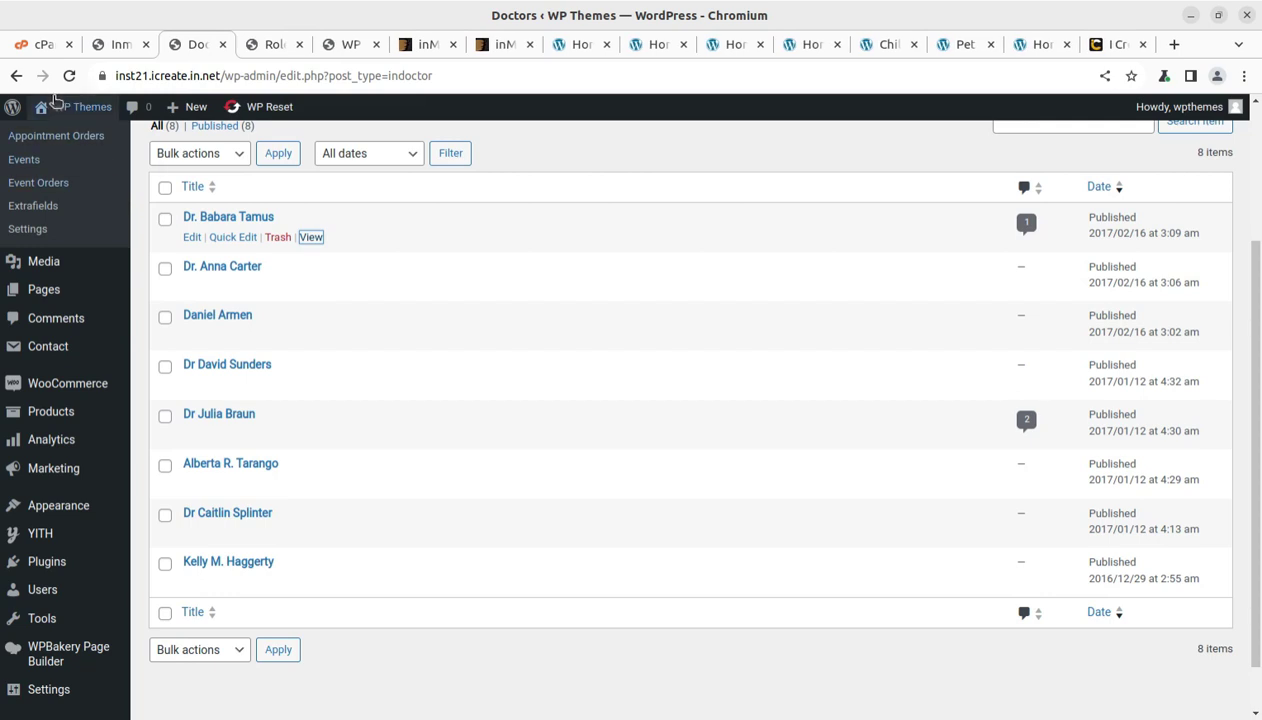
# Visit the site's home page, open it in the WPBakery frontend editor and examine the "Choose the best for your health!" section
pyautogui.moveTo(77, 106)
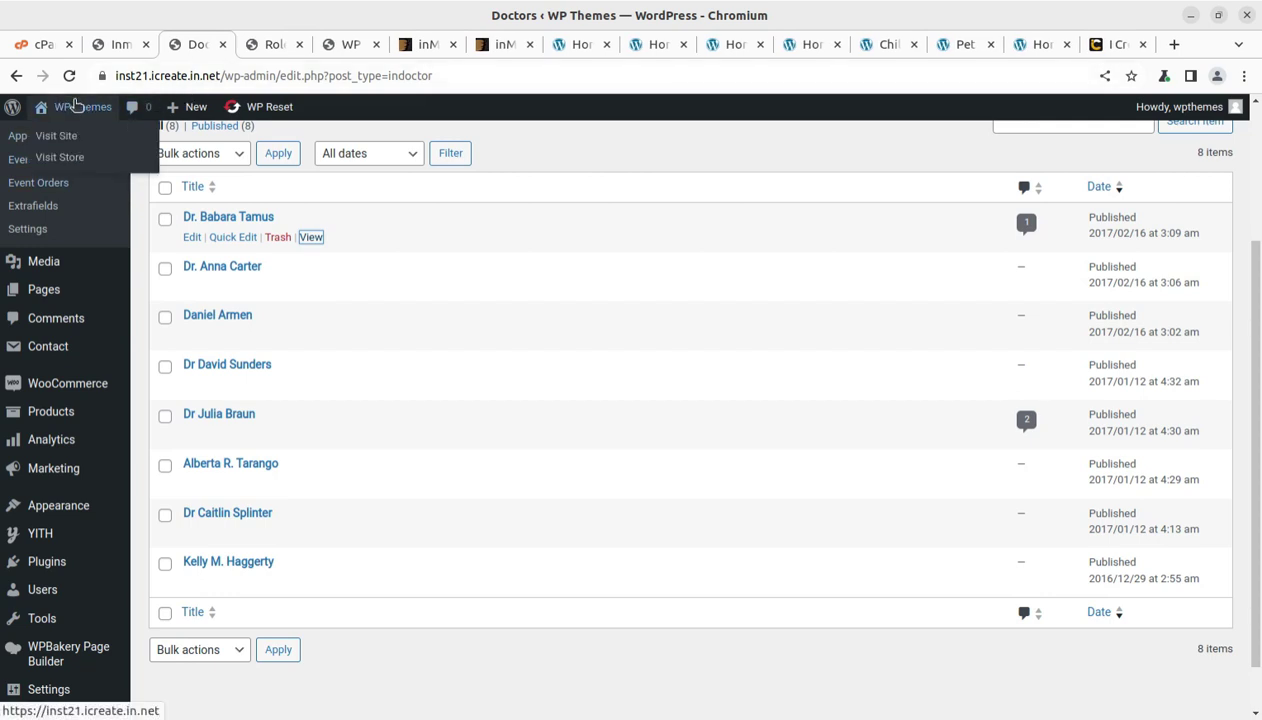
pyautogui.click(56, 135)
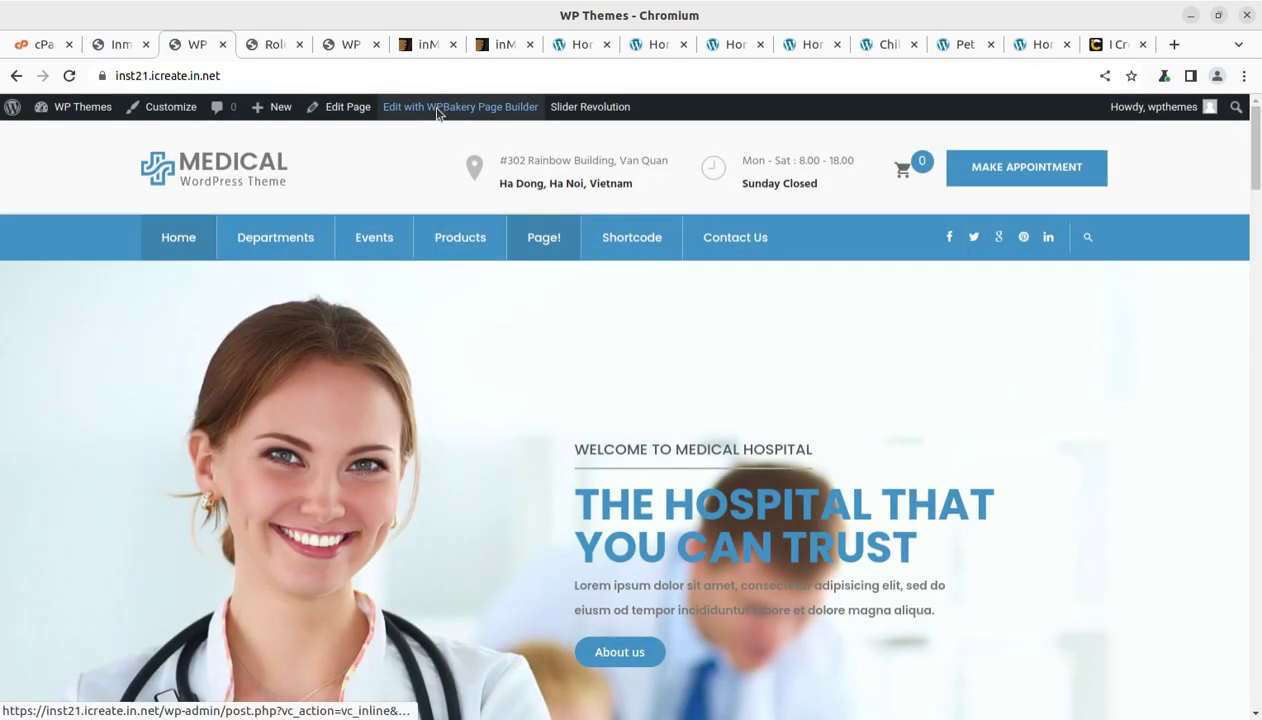
pyautogui.click(437, 107)
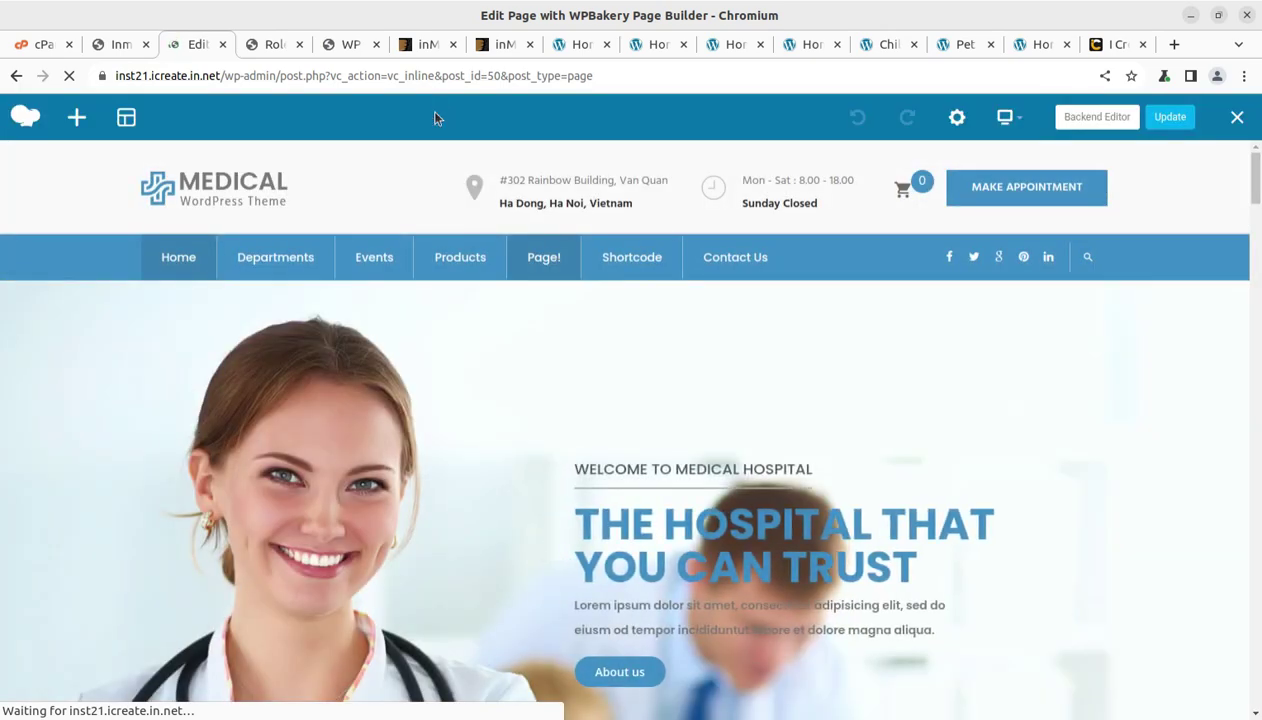
pyautogui.scroll(-6, 512, 370)
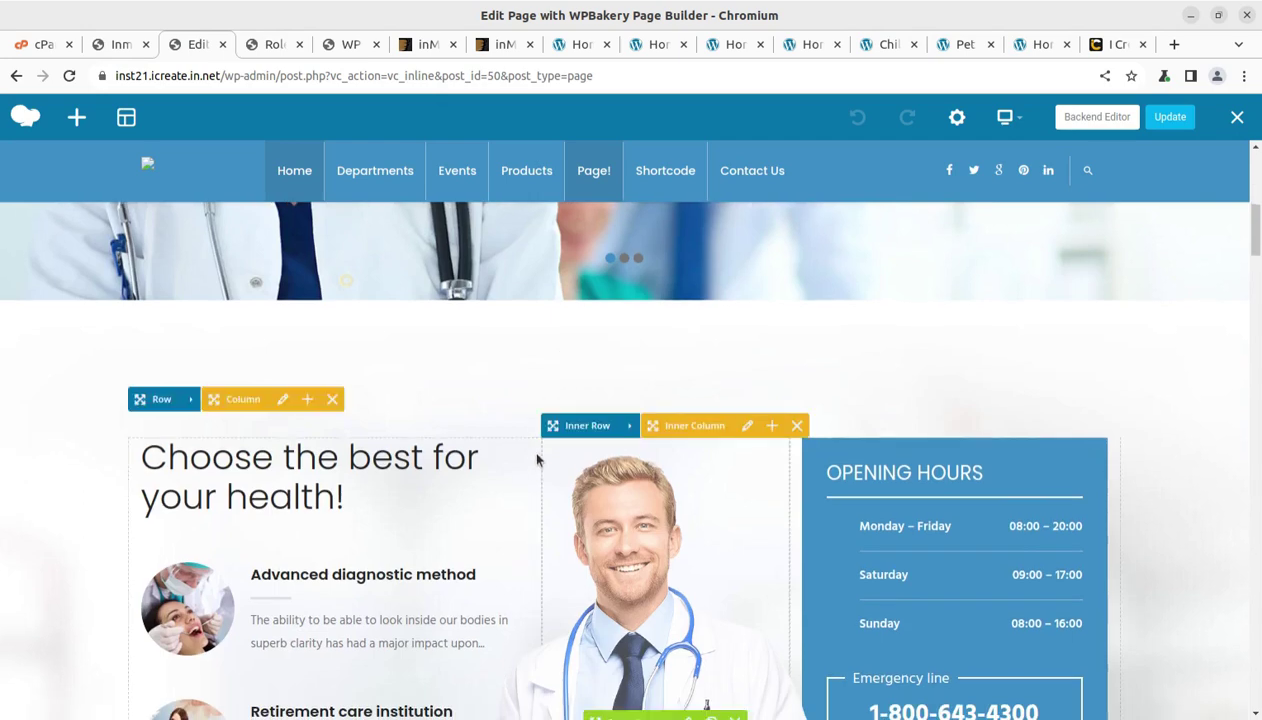
pyautogui.scroll(-2, 678, 623)
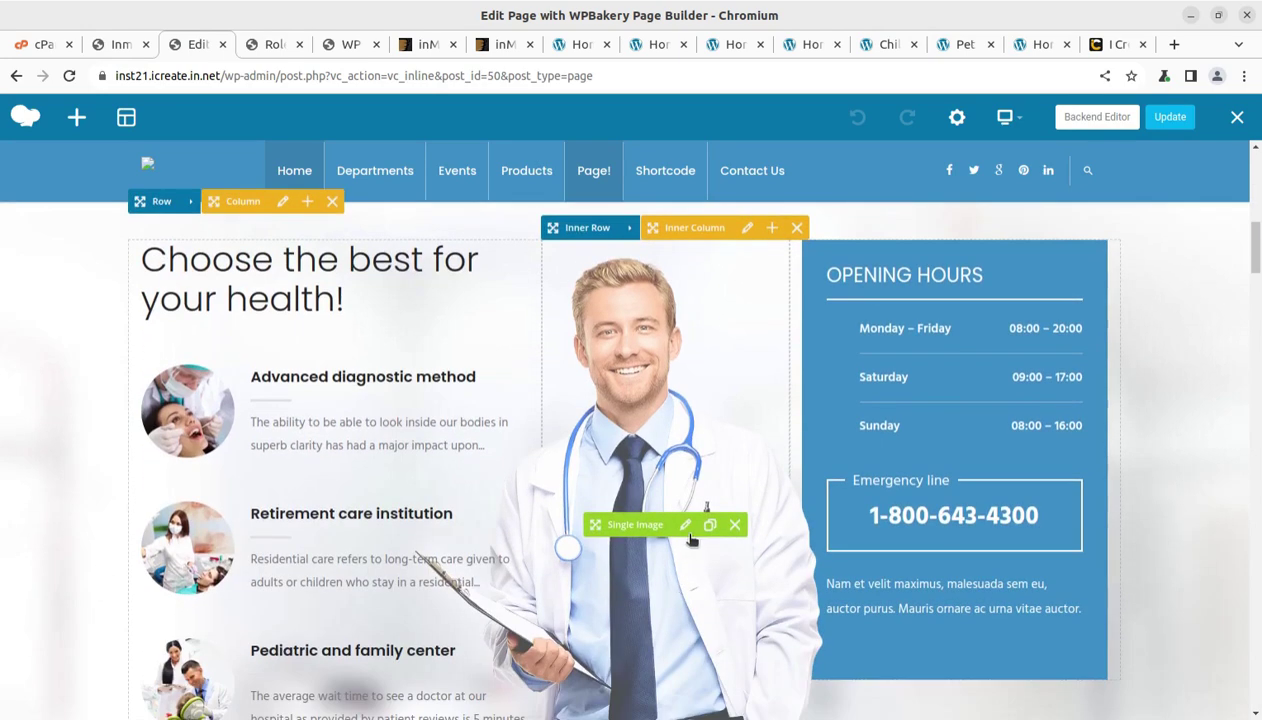
pyautogui.scroll(1, 946, 226)
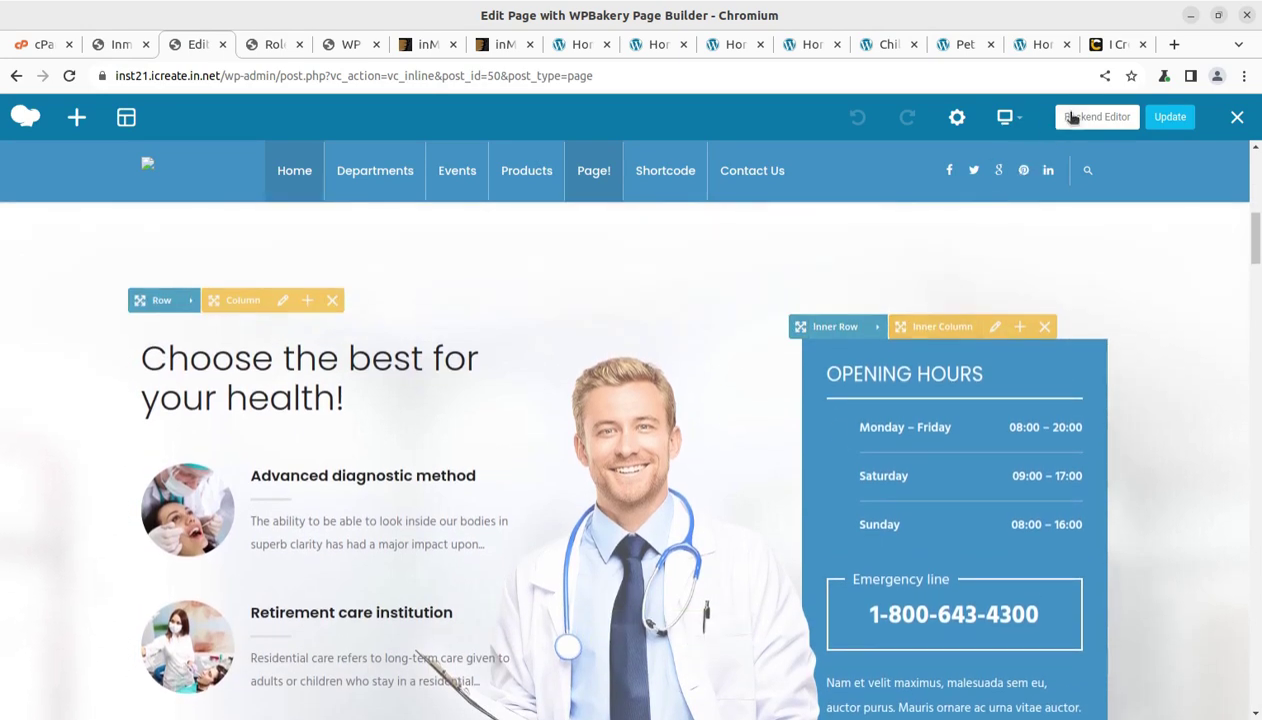
# Switch the home page to the WPBakery backend editor and examine its rows from the first heading to Departments
pyautogui.click(1073, 118)
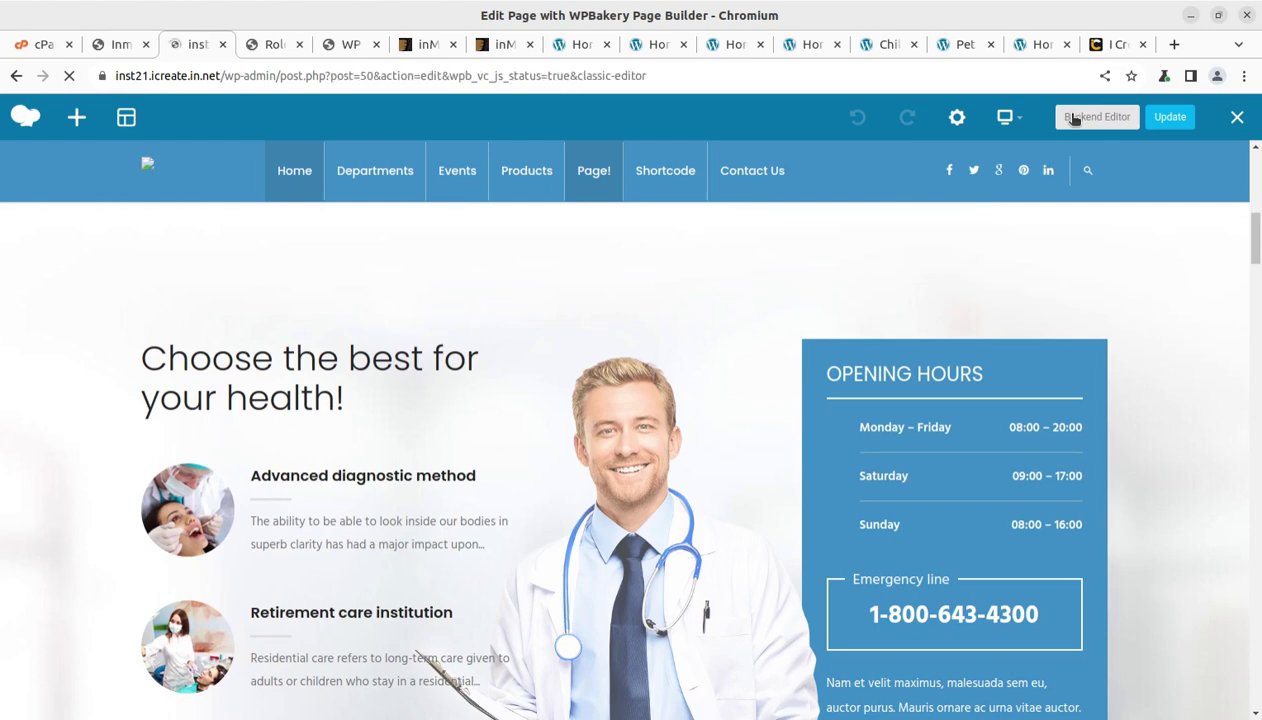
pyautogui.scroll(-1, 759, 368)
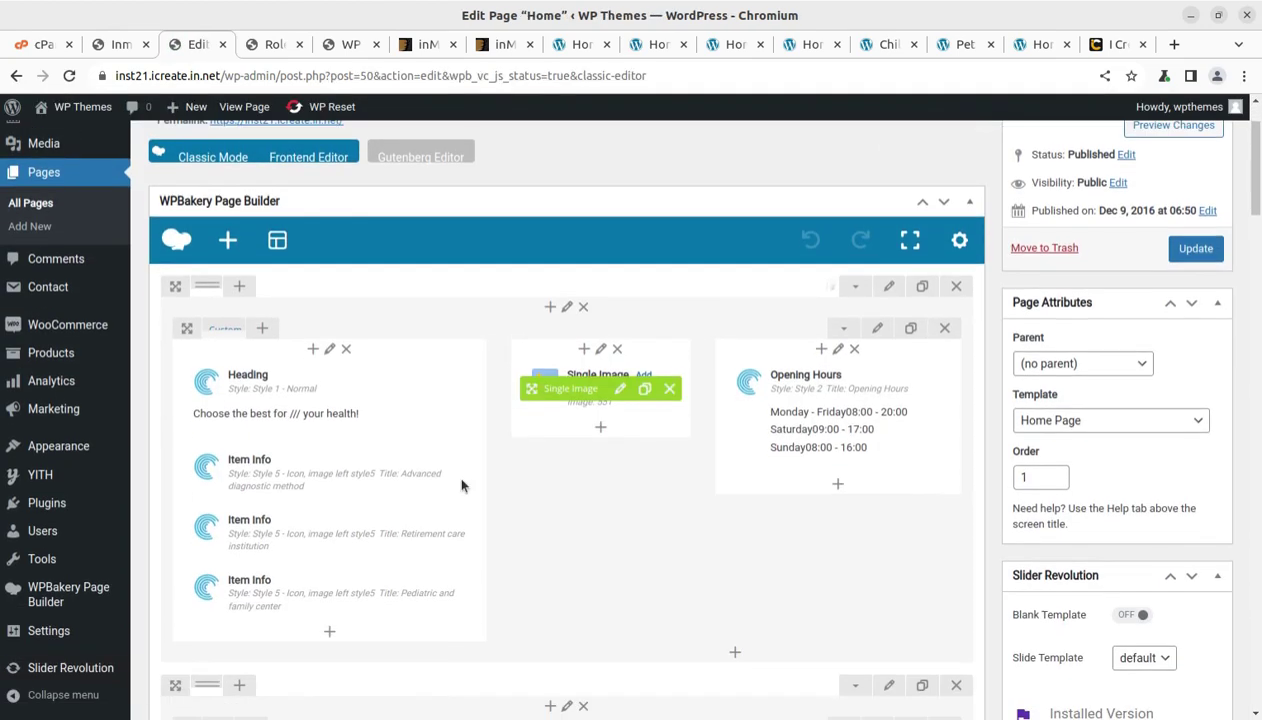
pyautogui.scroll(-3, 792, 405)
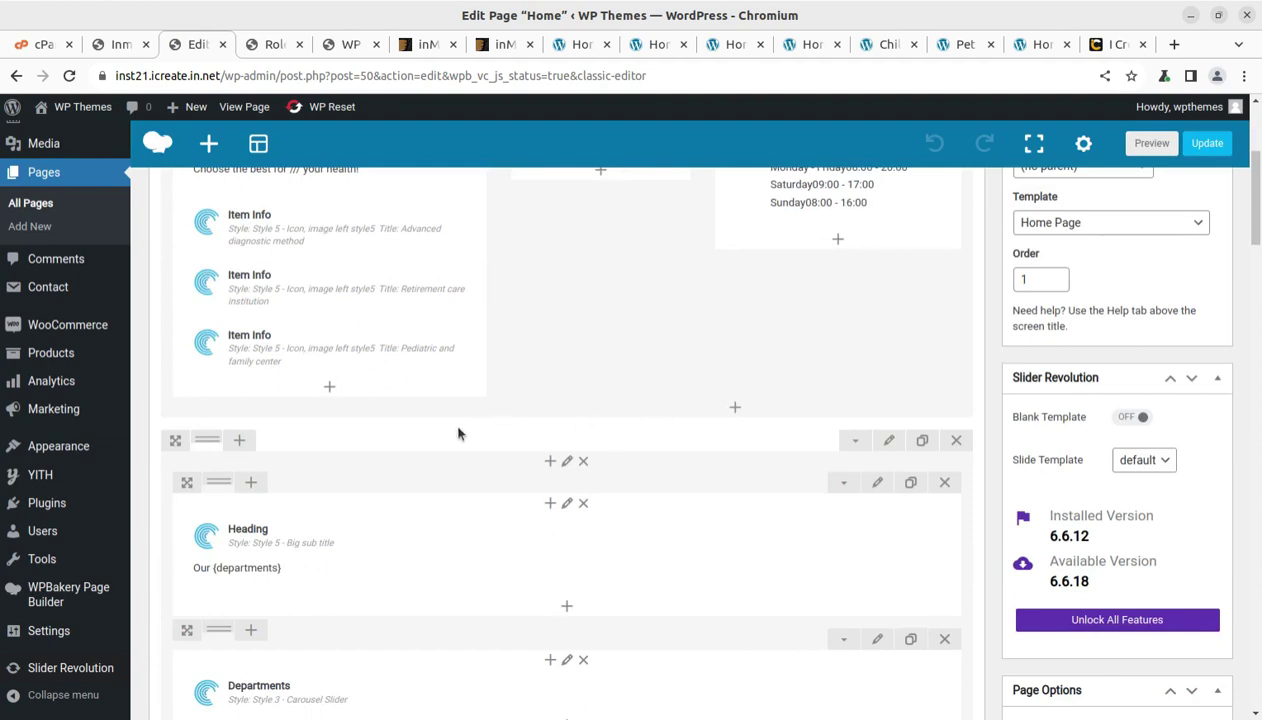
# Revisit the inMedical item page on ThemeForest and the i-Create website
pyautogui.click(430, 44)
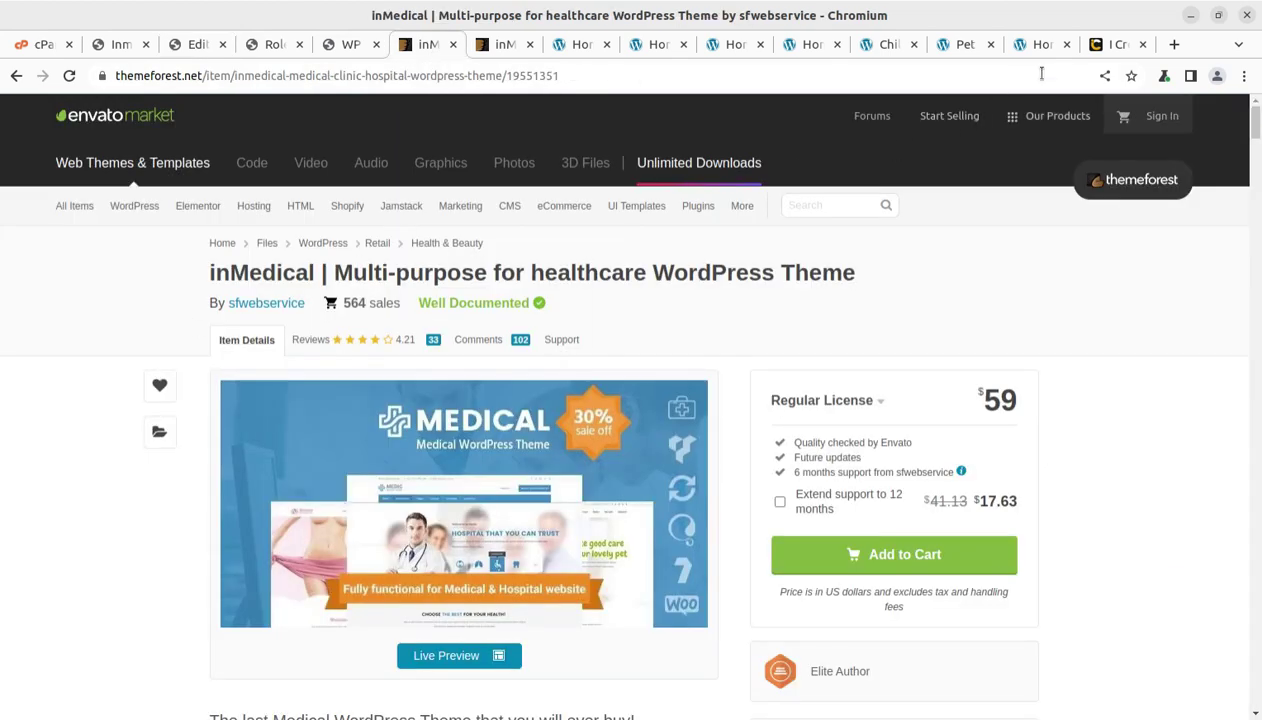
pyautogui.click(1116, 44)
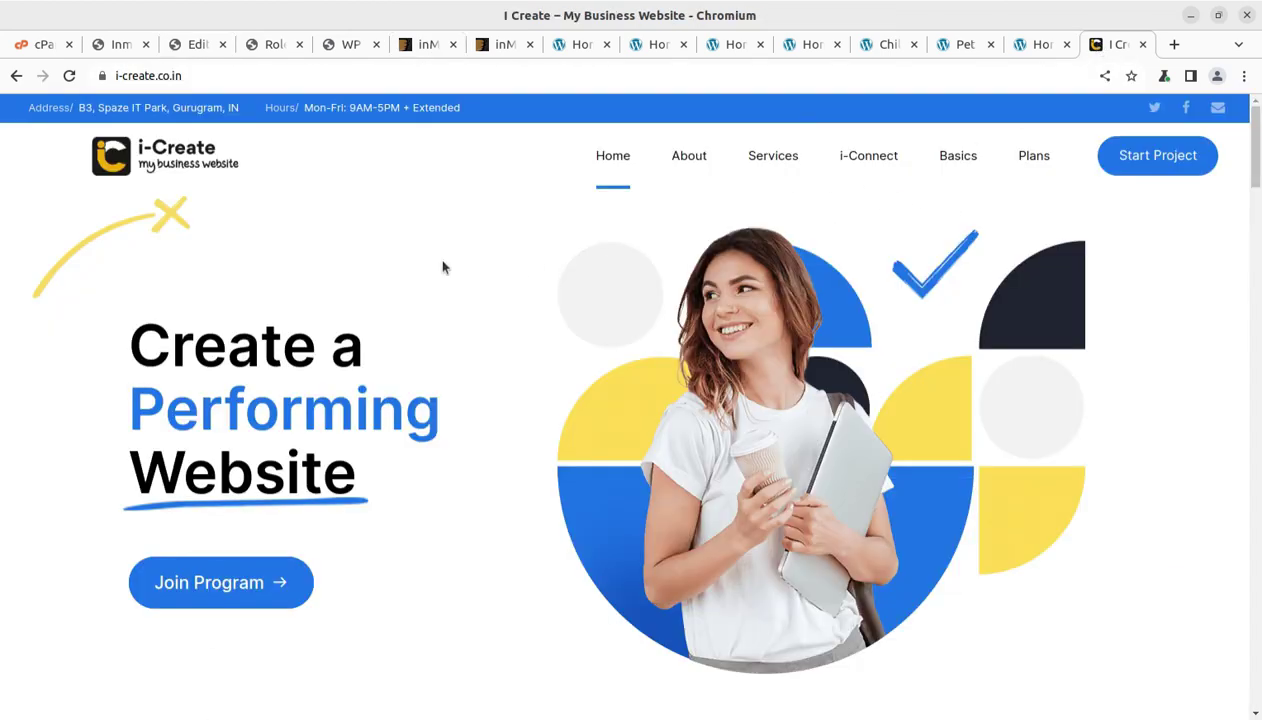
pyautogui.click(198, 44)
# Open the site's home page in a new browser tab from the WPBakery Role Manager page and view it
pyautogui.click(274, 46)
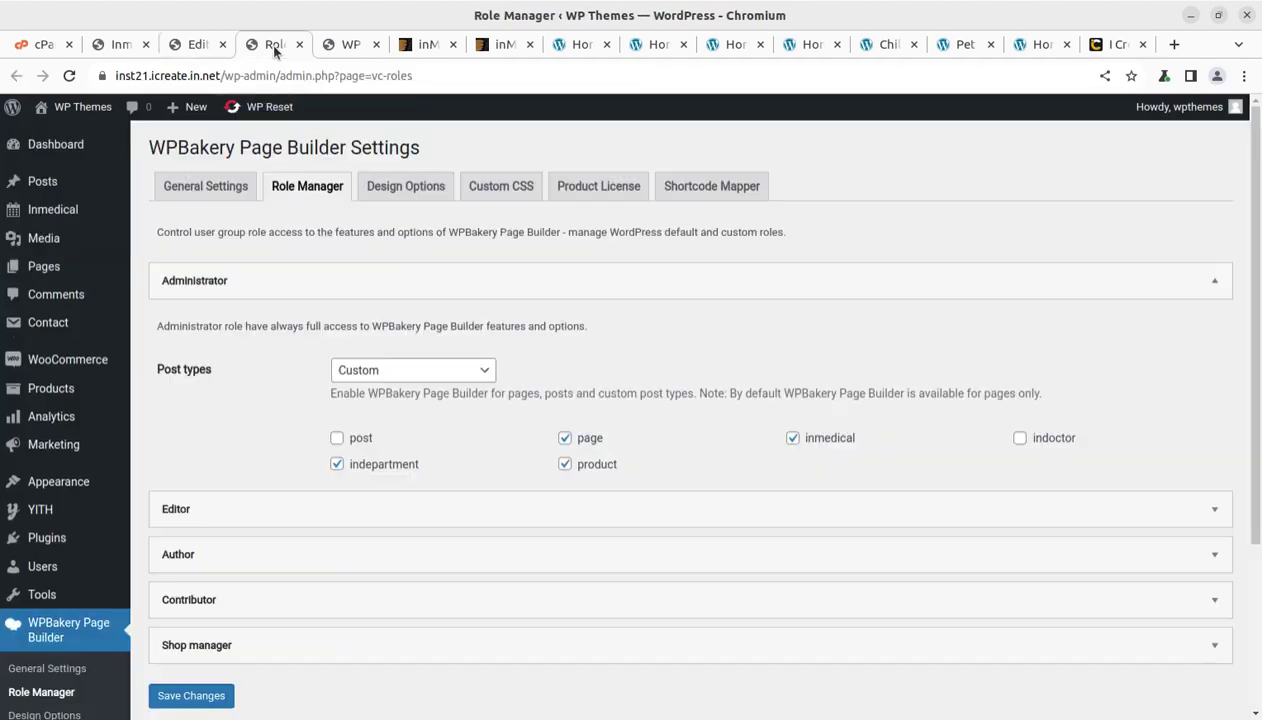
pyautogui.middleClick(80, 106)
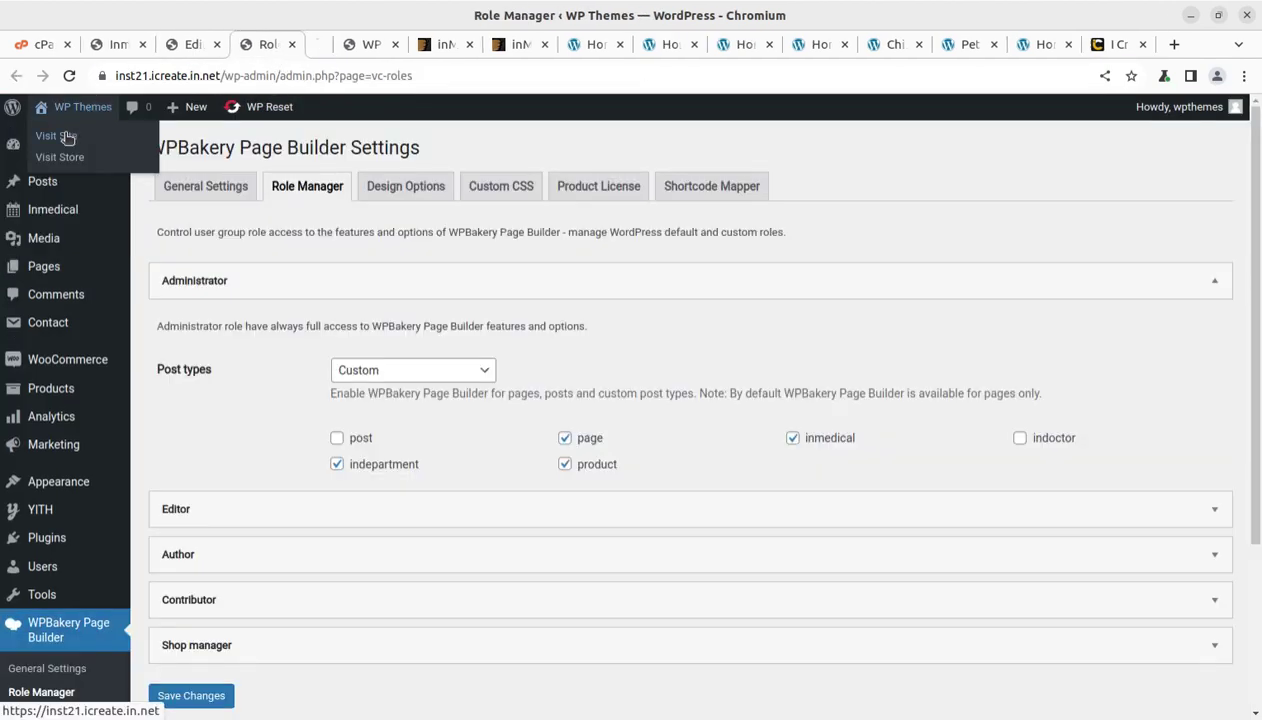
pyautogui.click(324, 44)
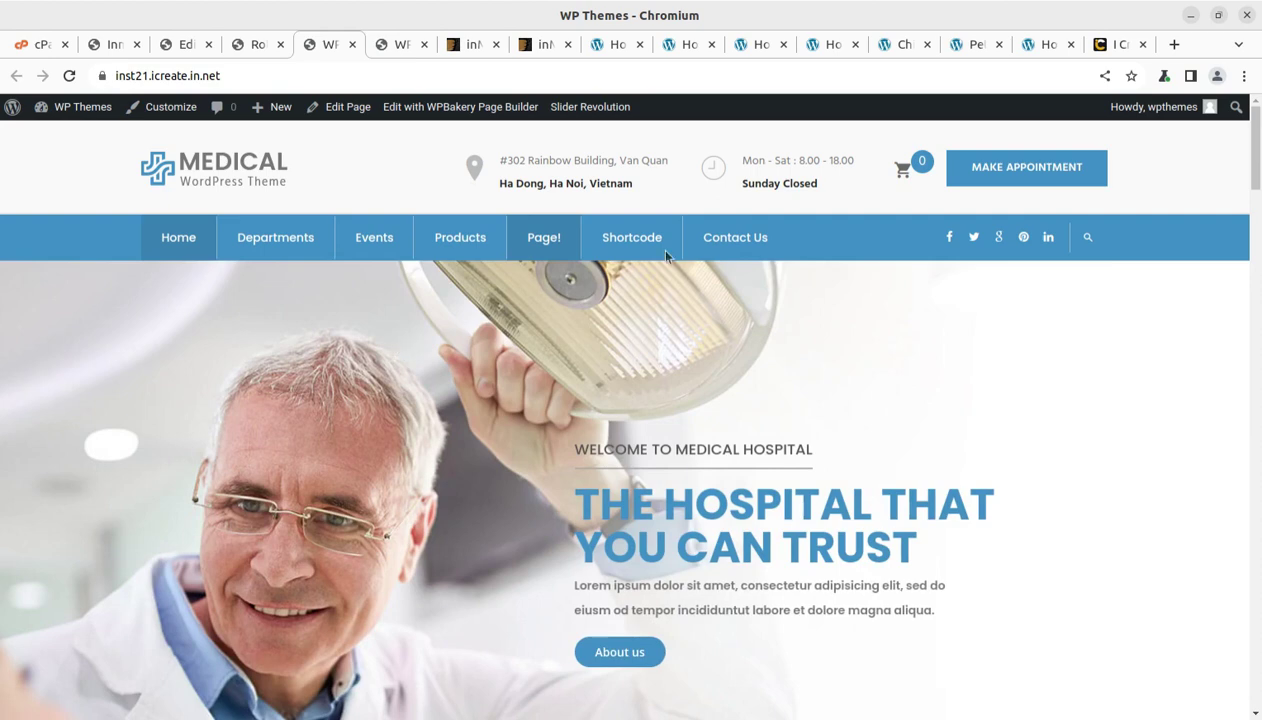
# Show the i-Create website once more and return to the ThemeForest page of the inMedical theme
pyautogui.click(1118, 44)
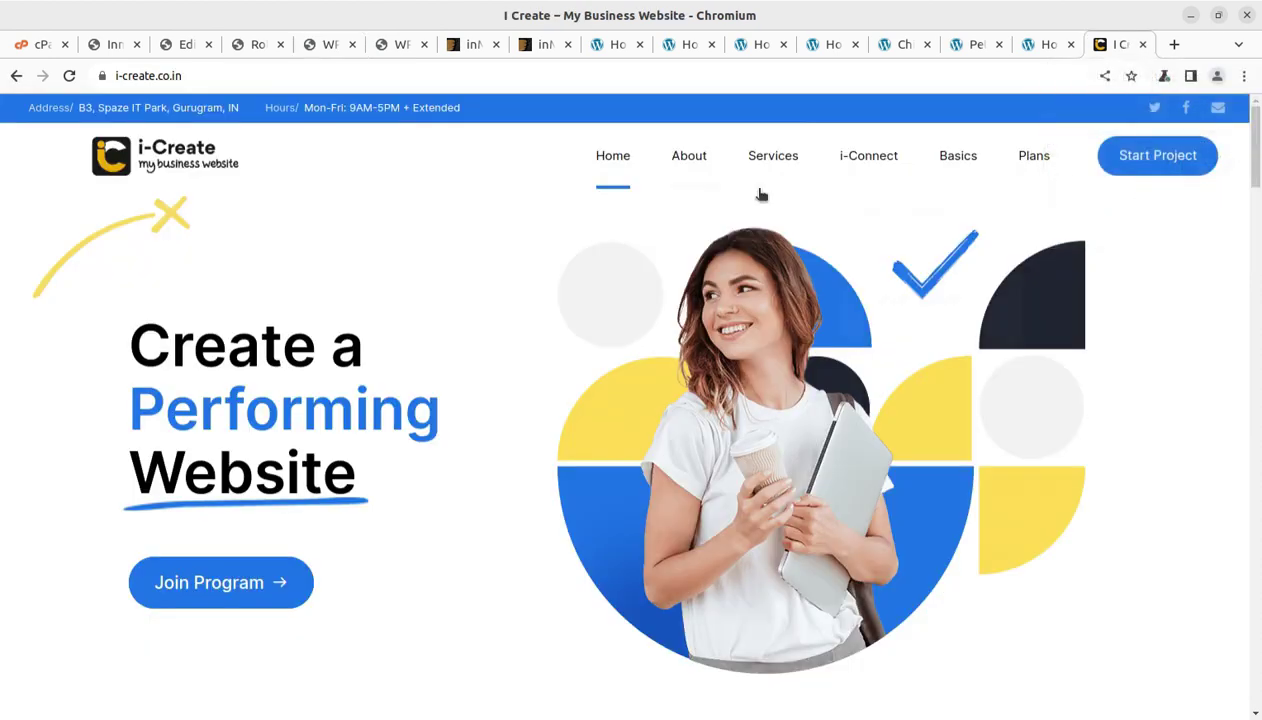
pyautogui.click(476, 48)
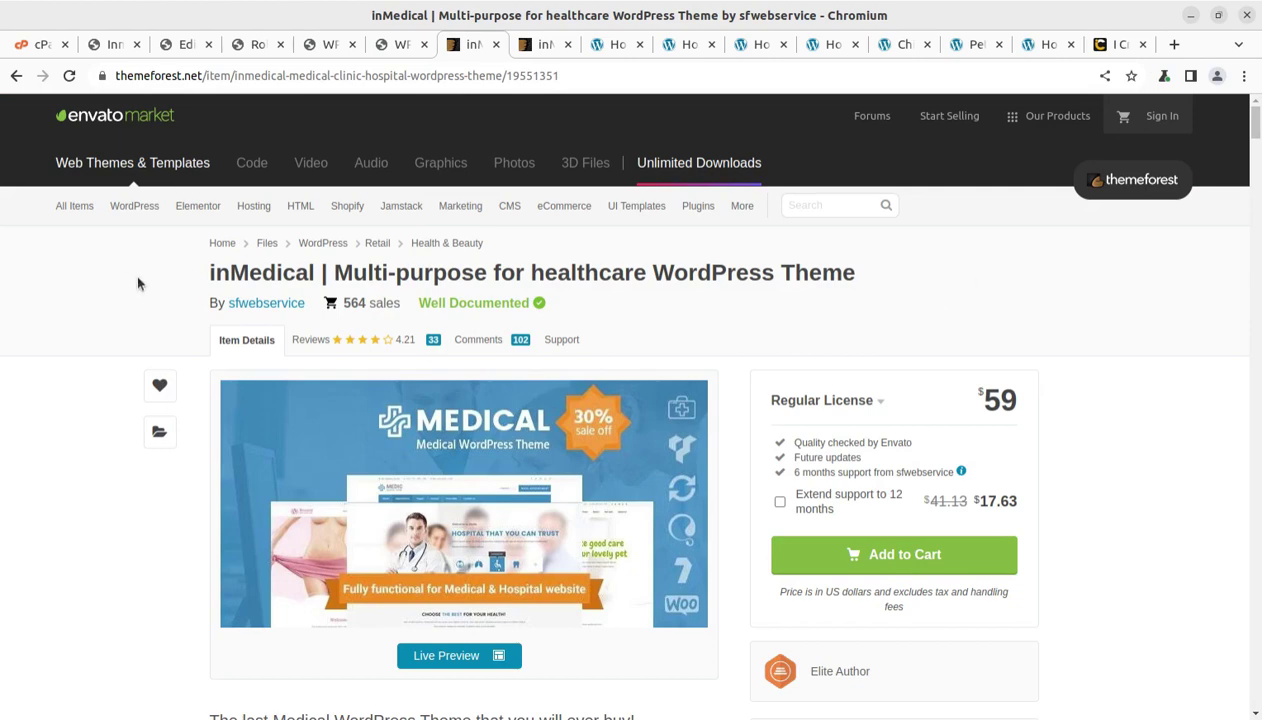
# Go back to the WPBakery Role Manager and load the live site in that same browser tab
pyautogui.click(253, 44)
pyautogui.moveTo(75, 106)
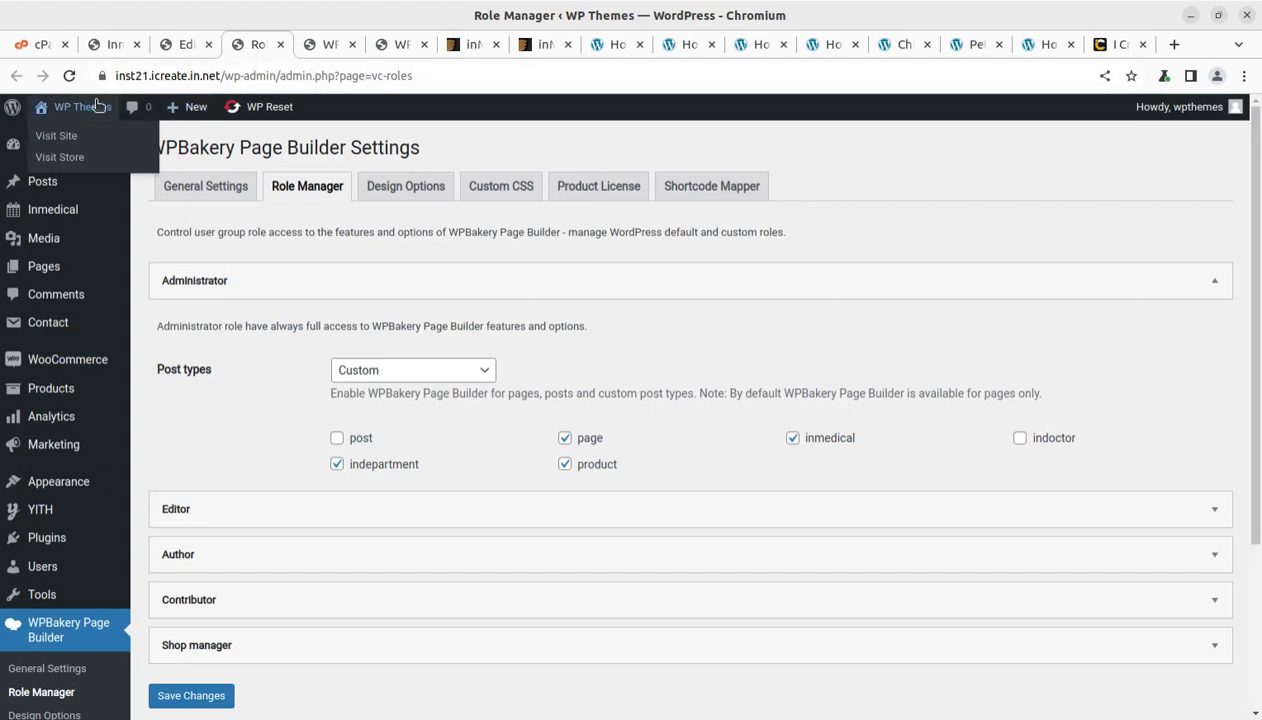
pyautogui.click(60, 138)
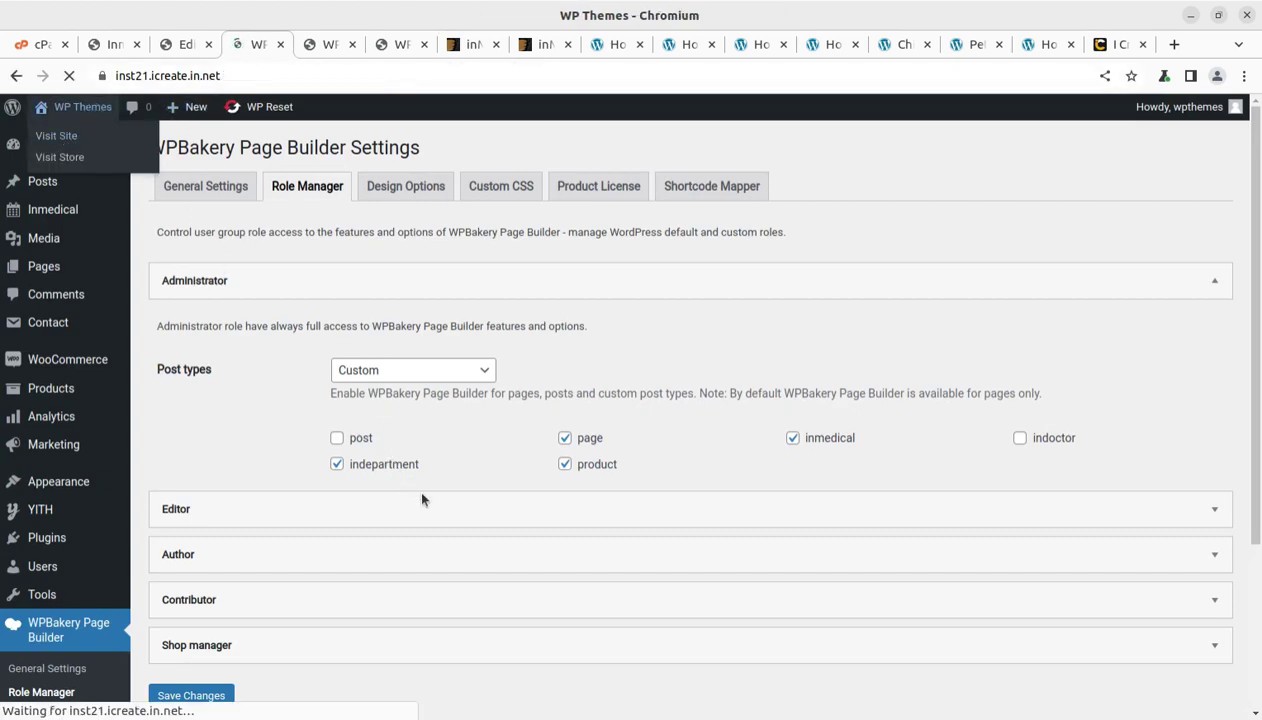